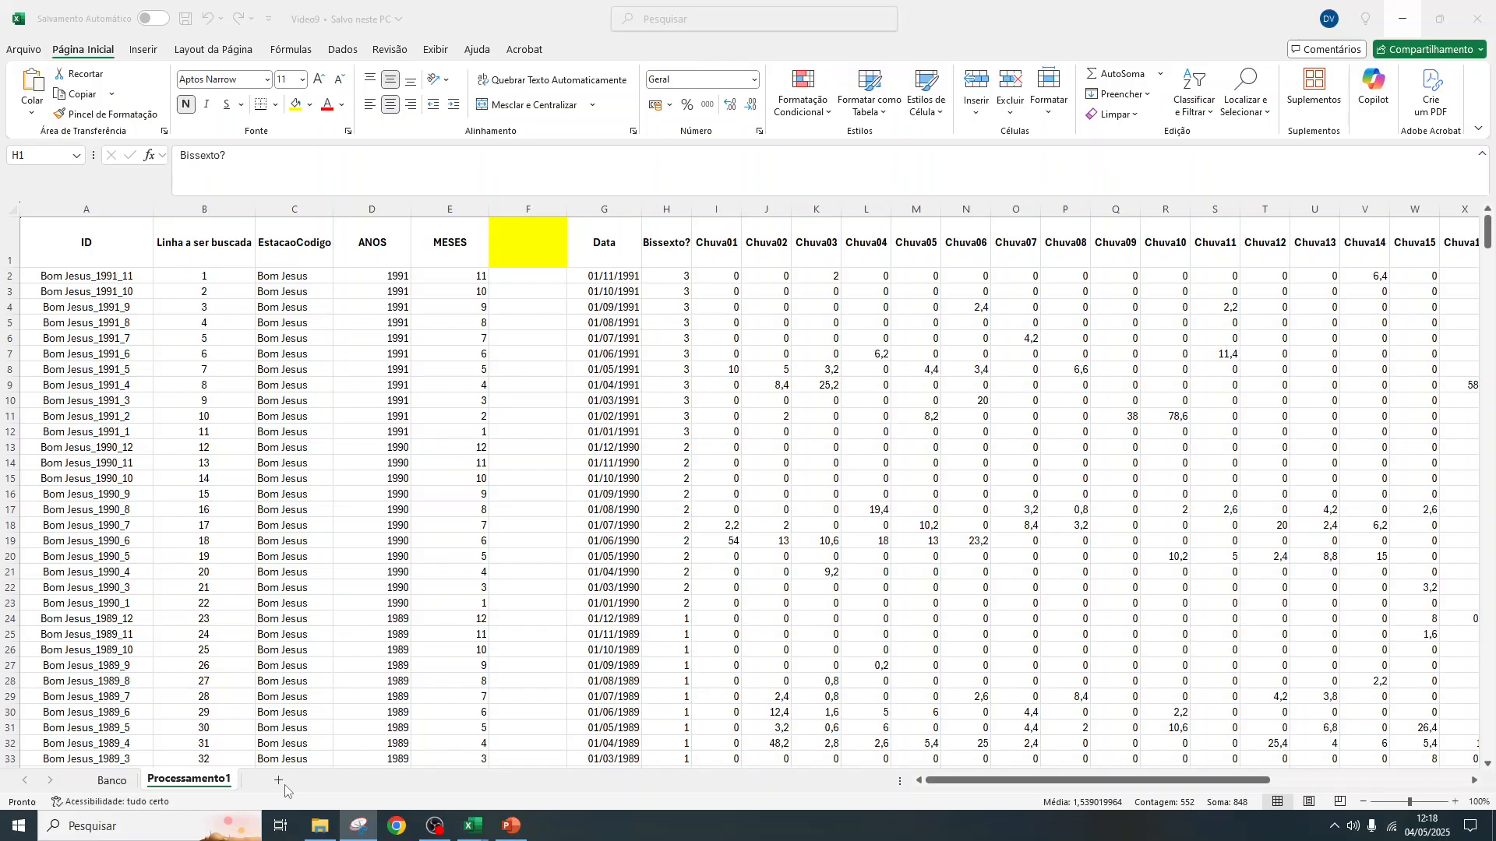
Delete the "Bissexto?" column from the Processamento1 sheet
left_click(666, 208)
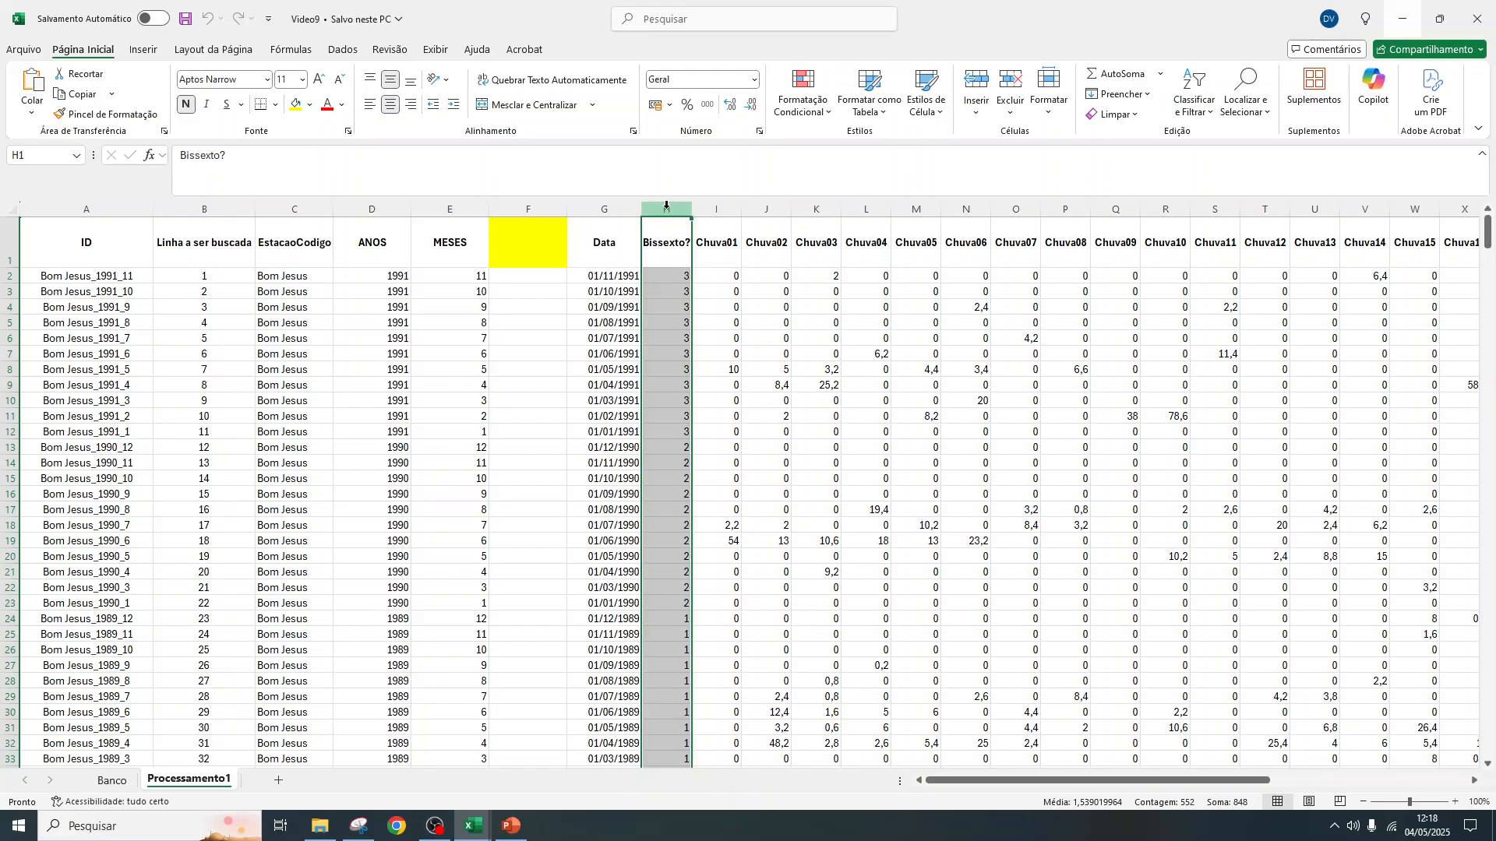
right_click(666, 204)
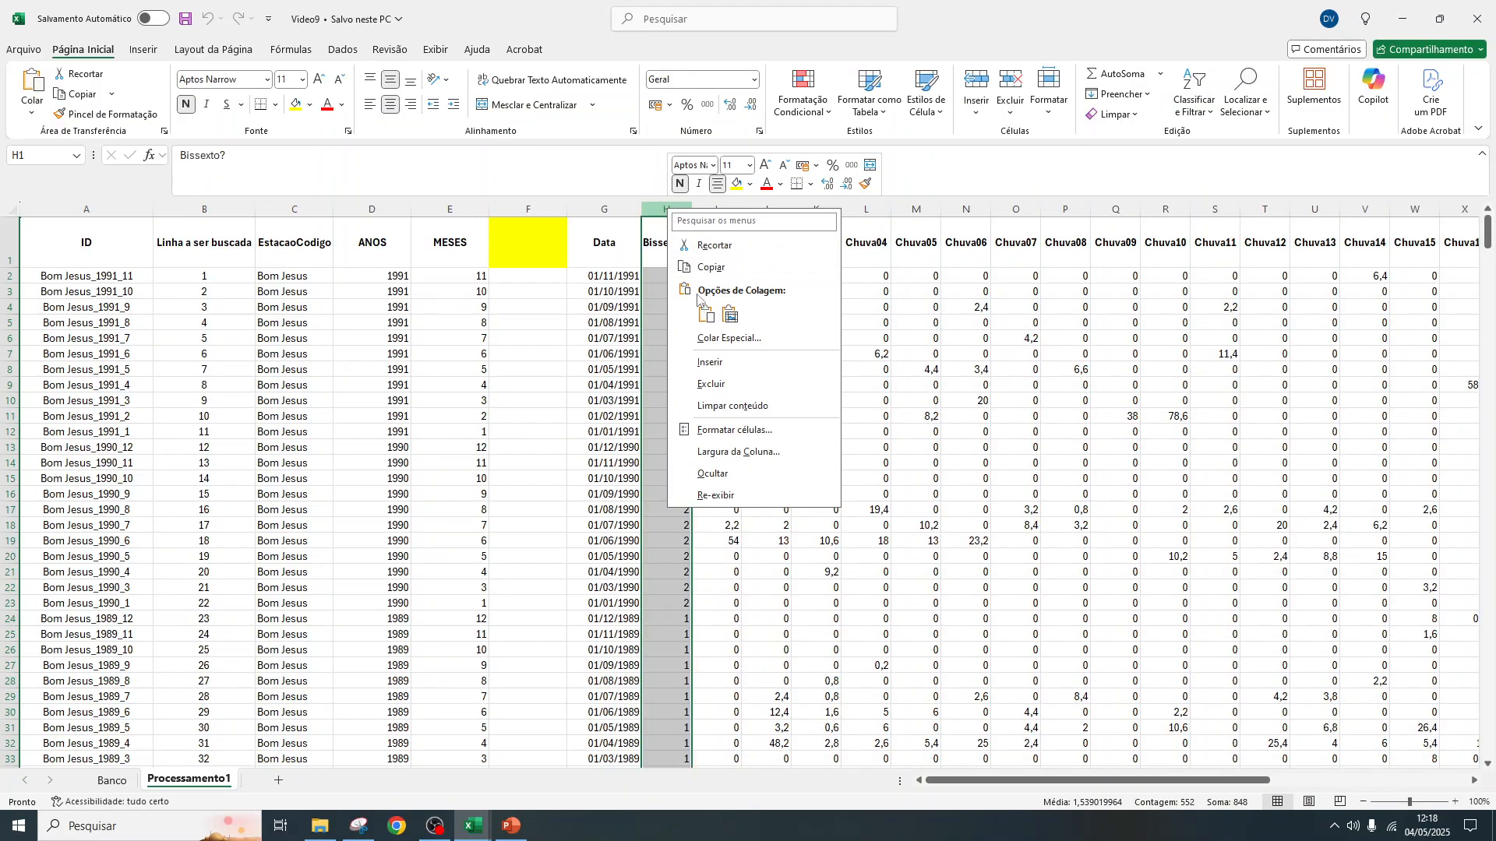
left_click(726, 385)
Delete the "Bissexto?" column from the Banco sheet
left_click(120, 781)
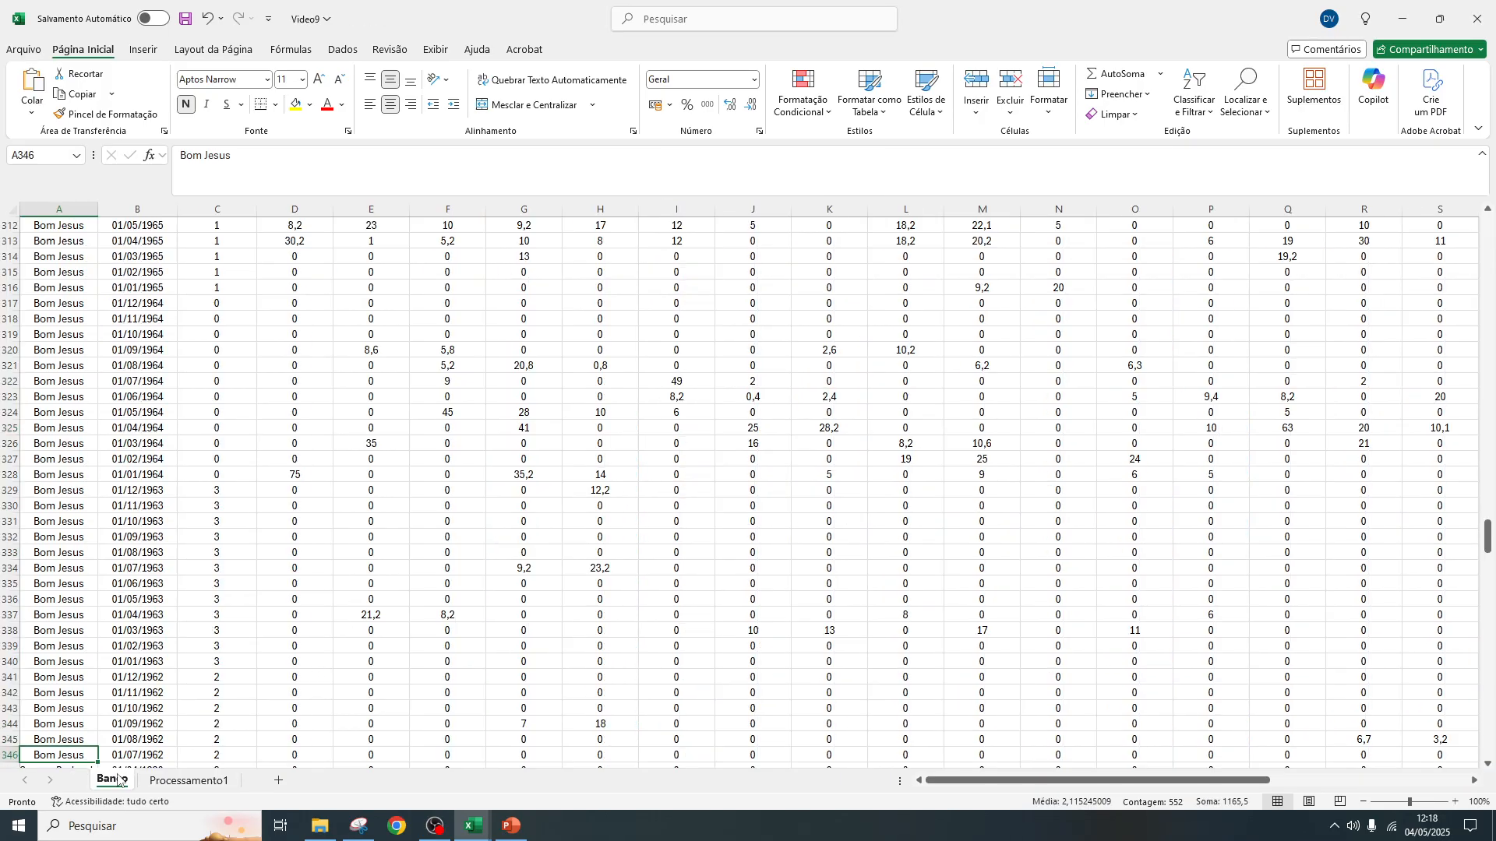
scroll(542, 292, "up", 14)
left_click_drag(1489, 511, 1490, 230)
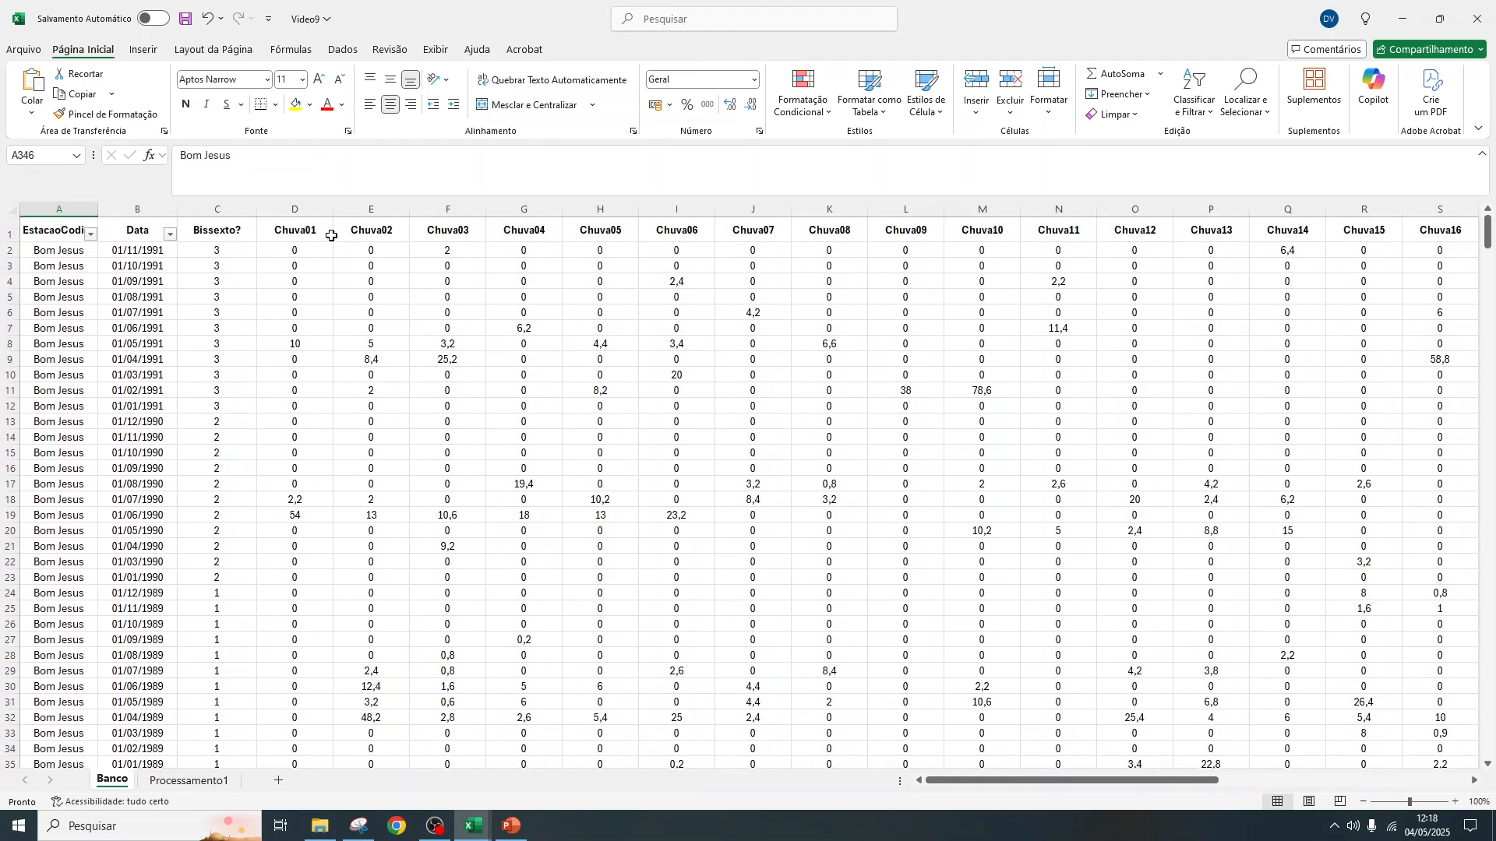
left_click(217, 209)
right_click(213, 208)
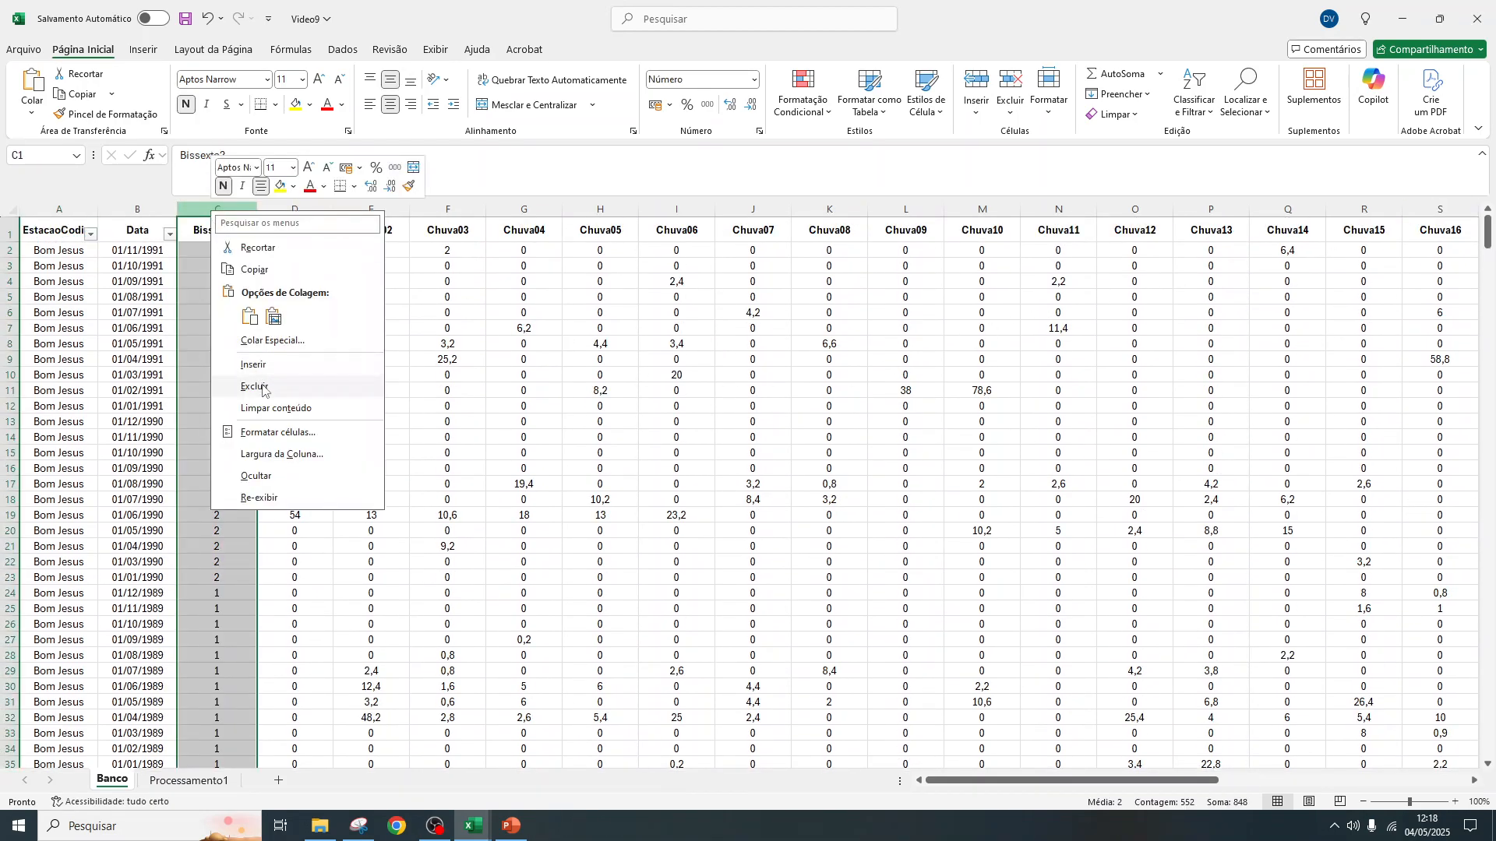
left_click(263, 387)
In Processamento1, remove the fill from the empty header cell F1 and fill the "Data" header in G1 with yellow
left_click(184, 780)
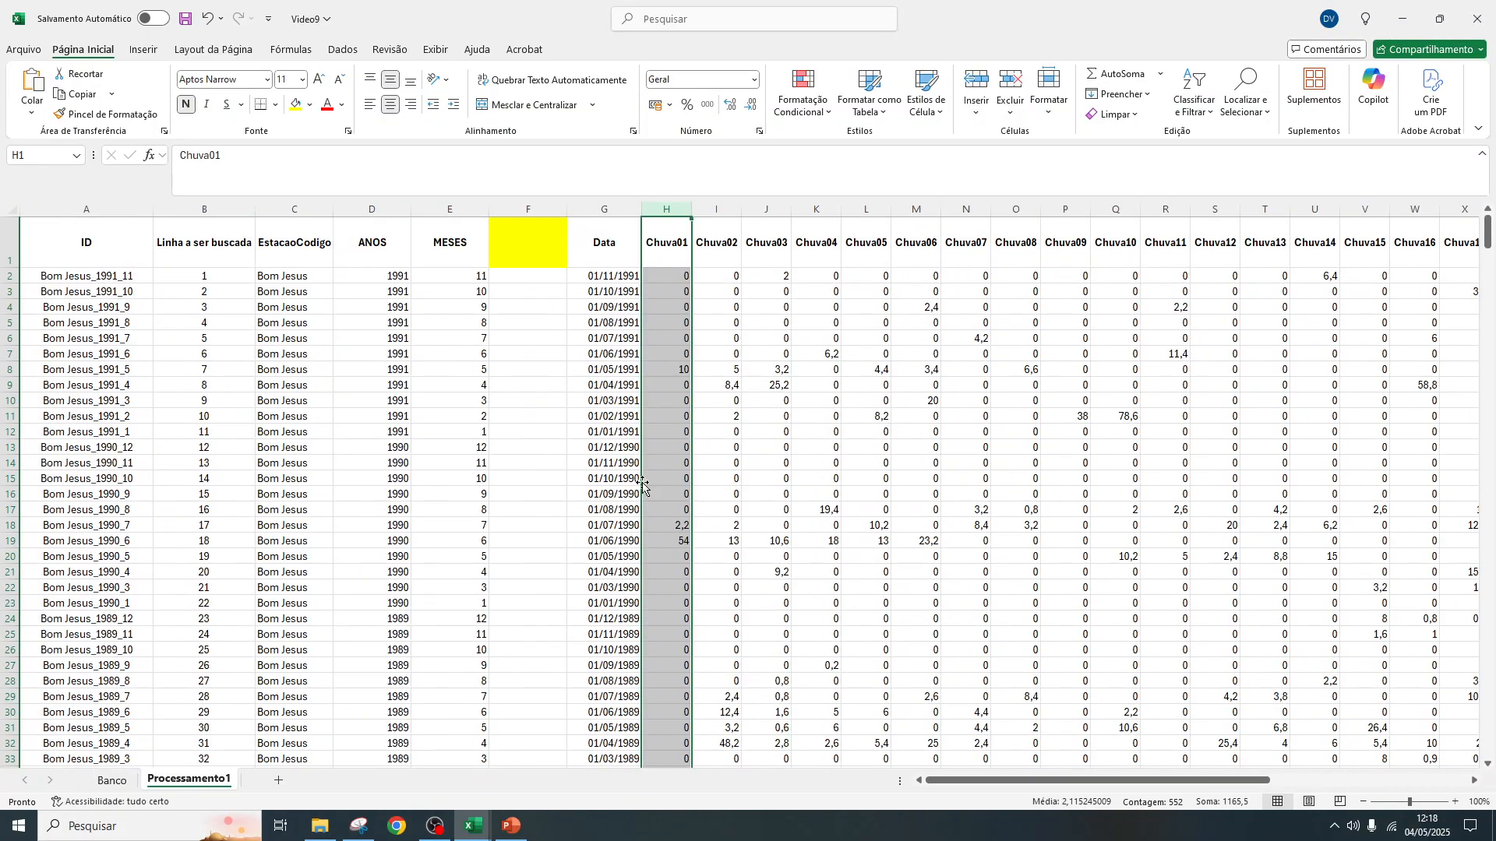
left_click(548, 237)
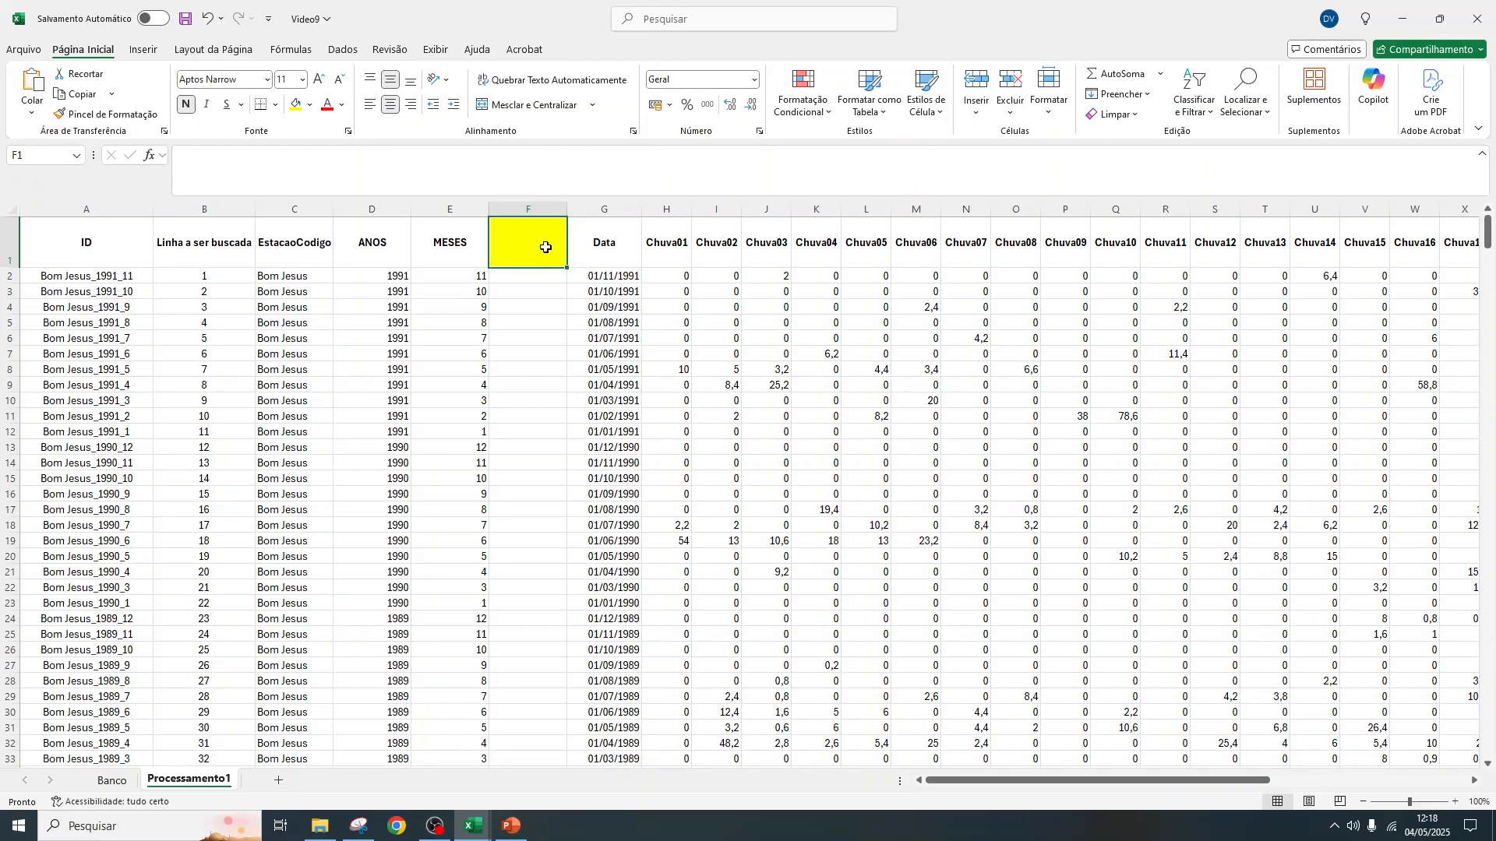
left_click(594, 236)
left_click(531, 238)
left_click(310, 105)
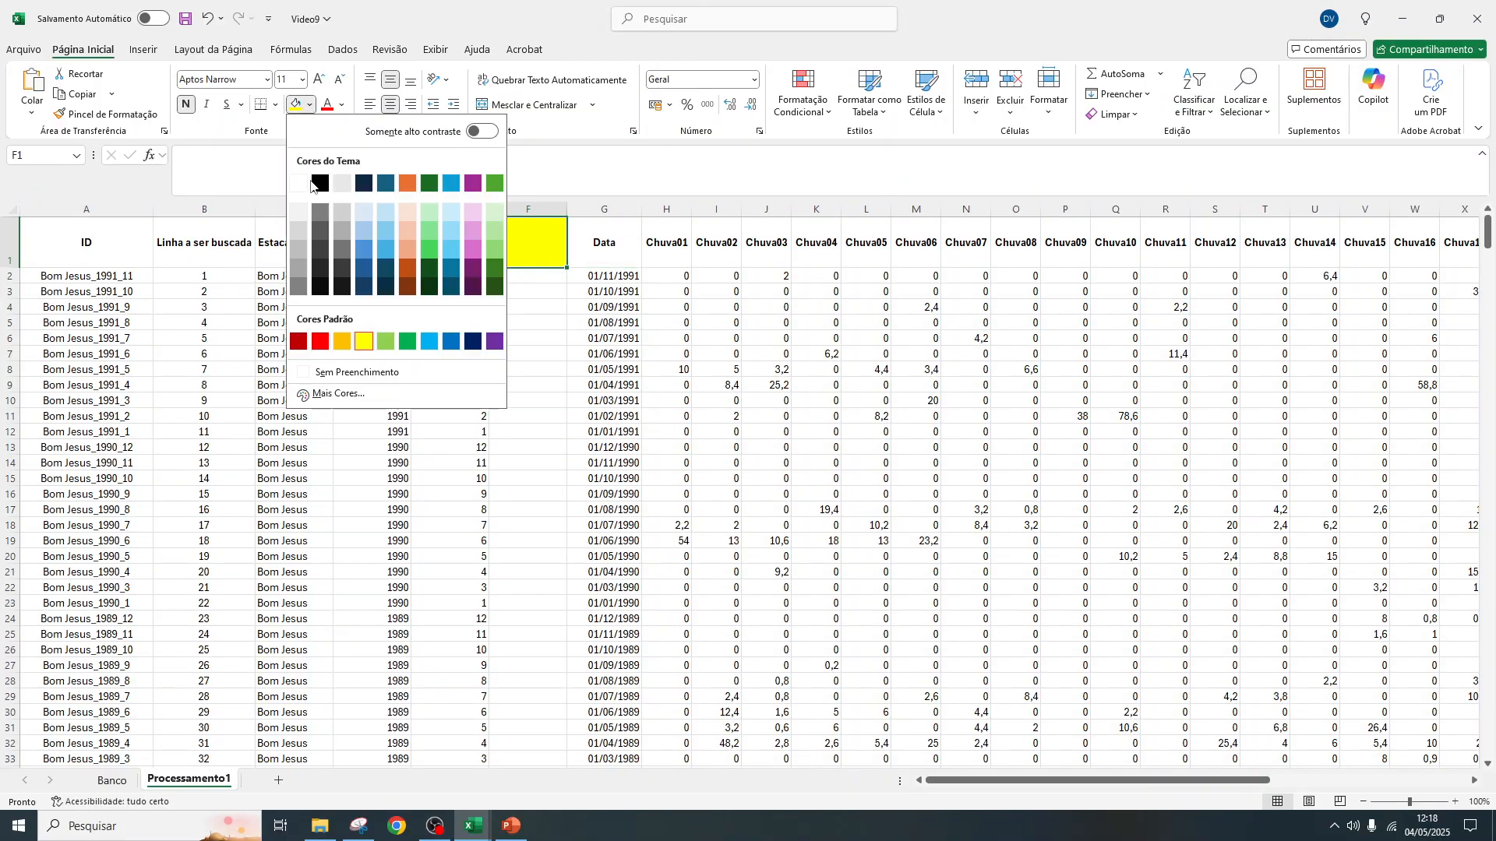
left_click(341, 373)
left_click(597, 248)
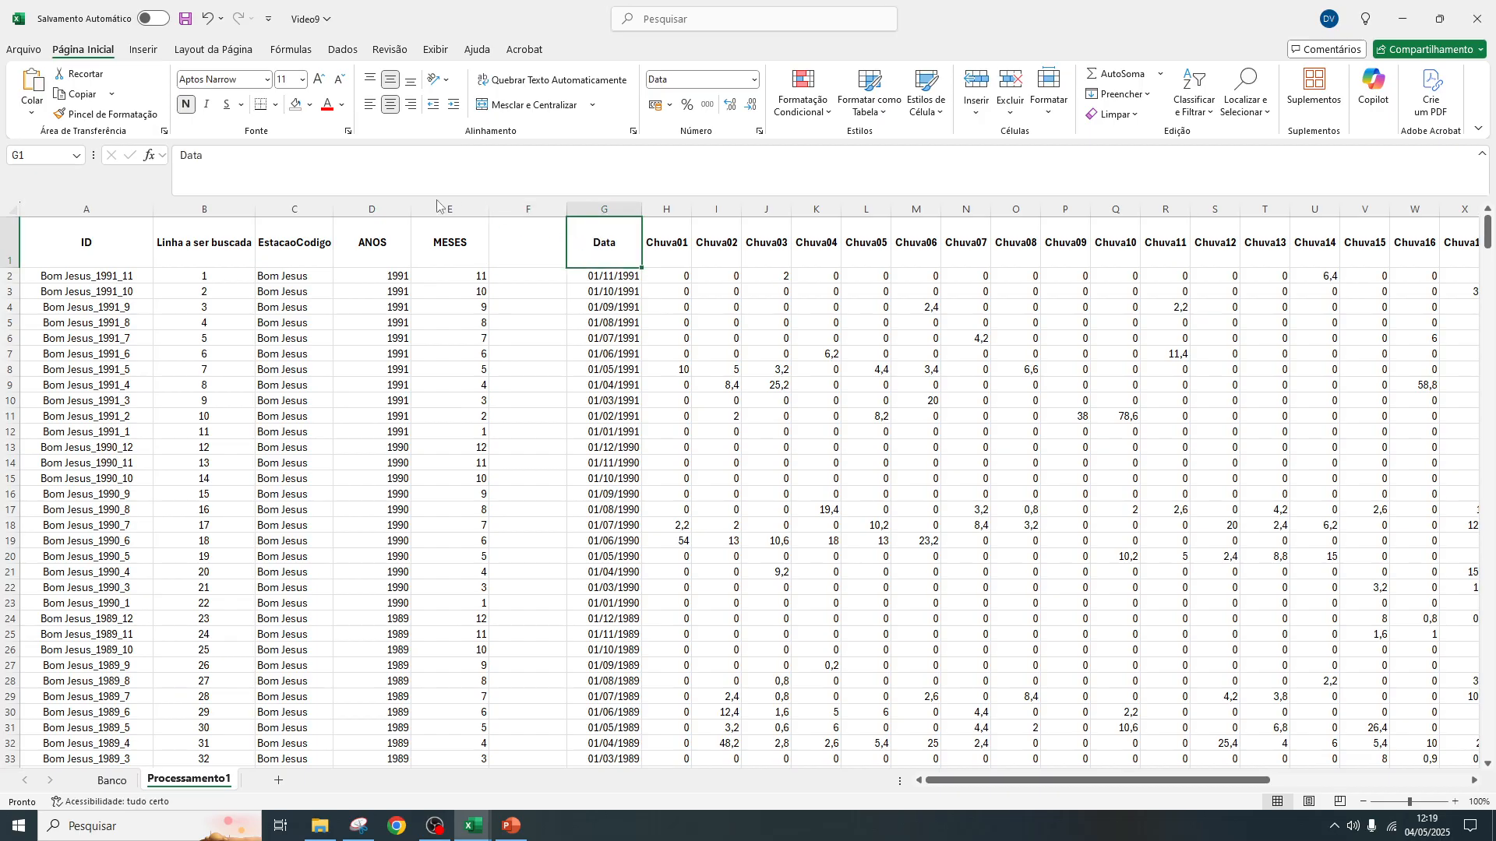
left_click(309, 105)
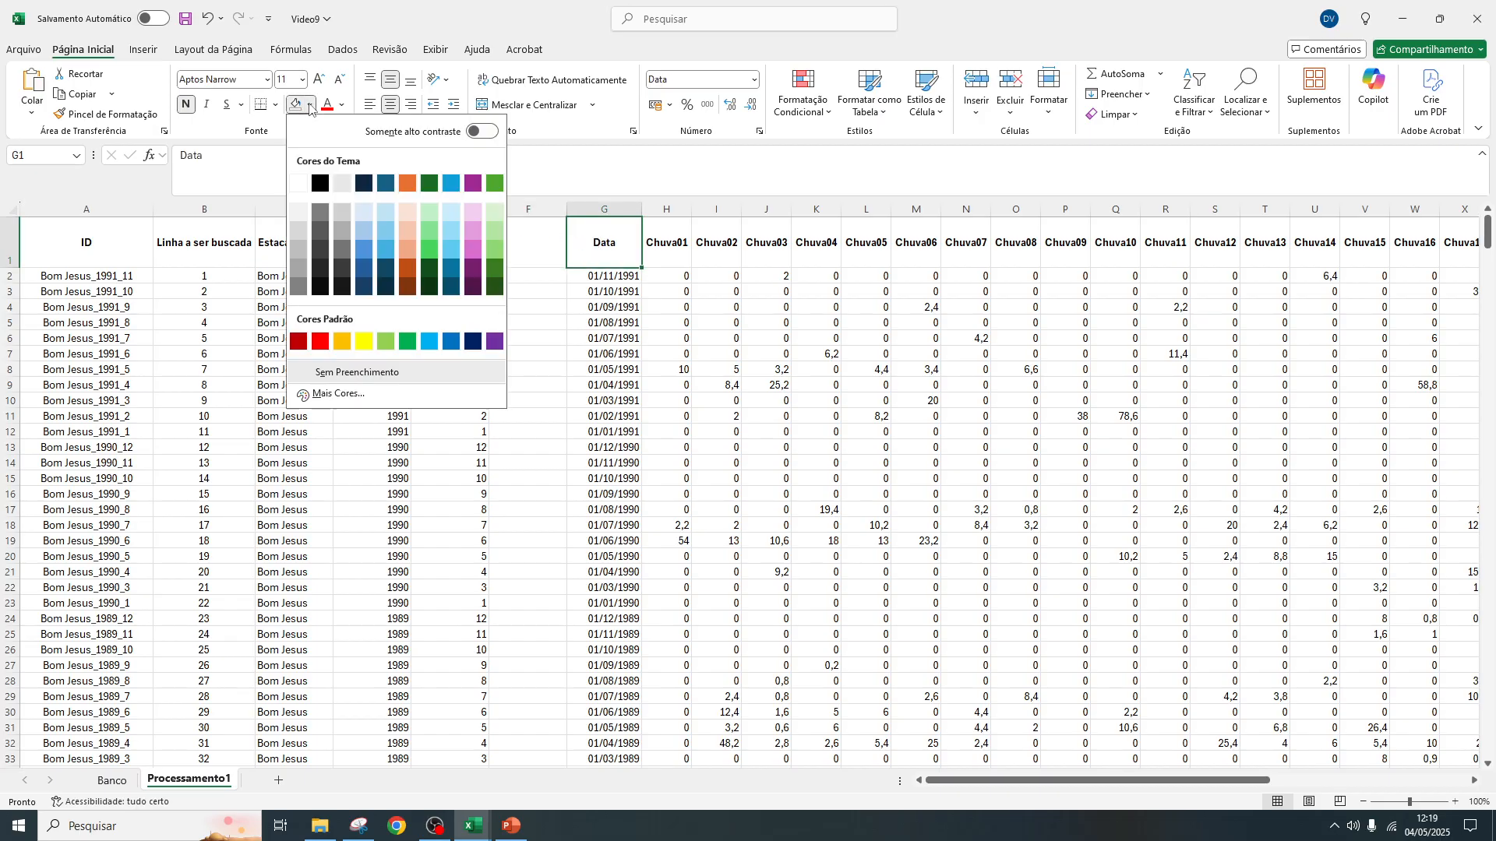
left_click(363, 343)
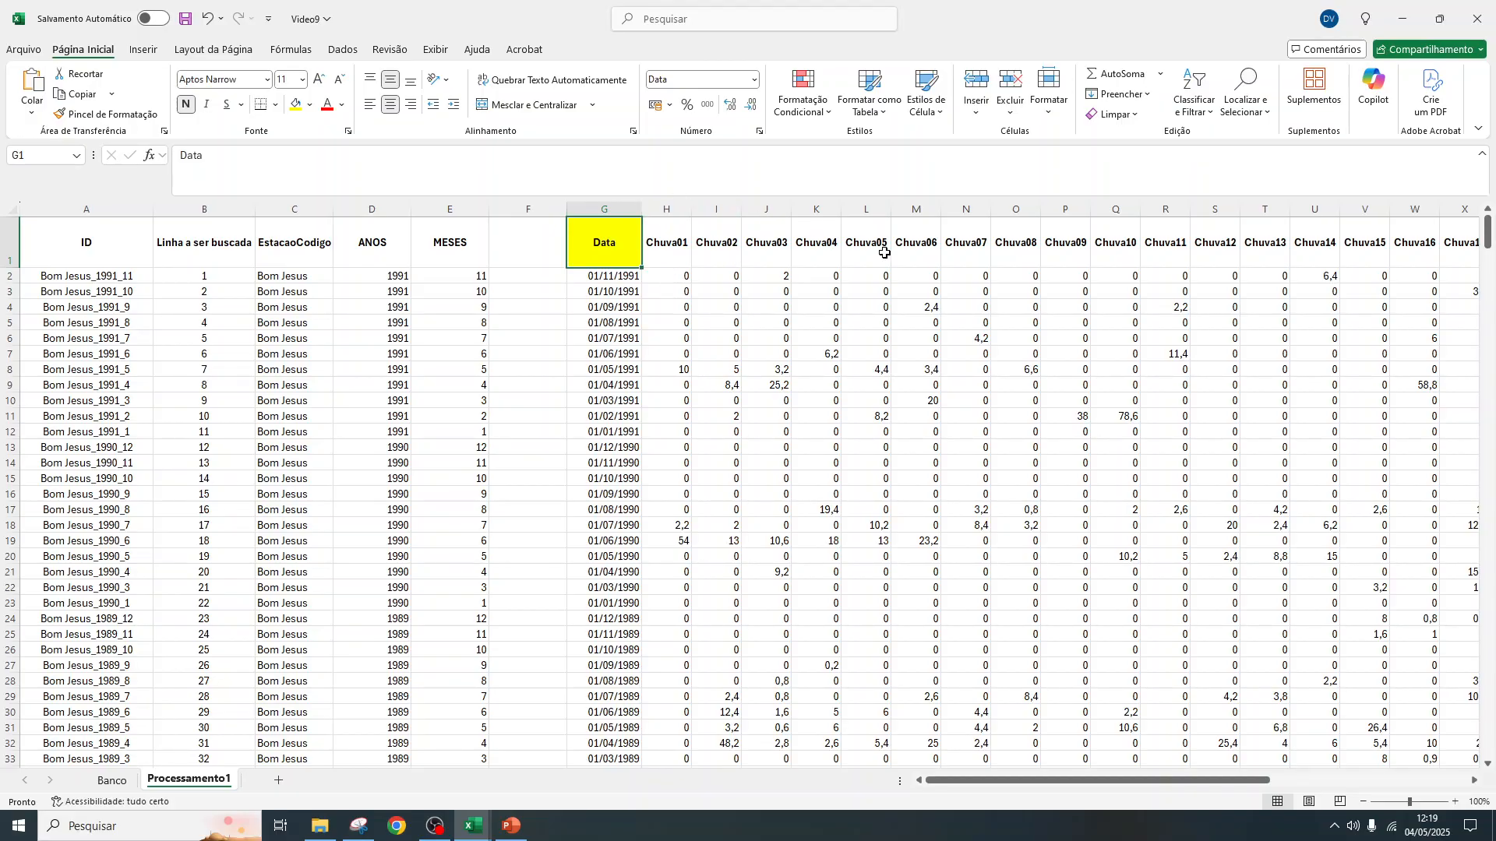
Delete the empty column F between "MESES" and "Data" in Processamento1
left_click(619, 203)
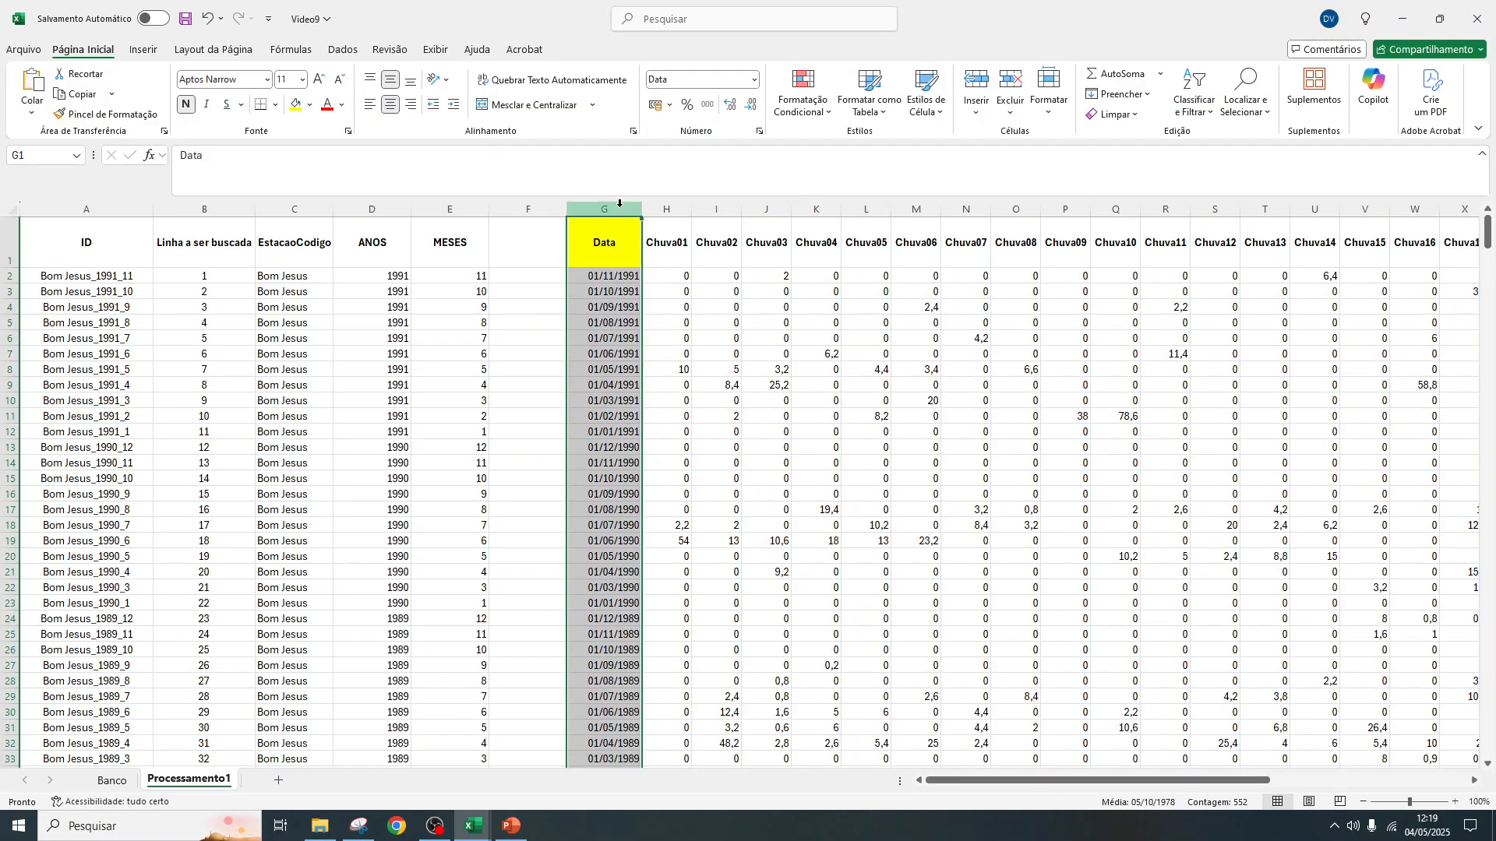
left_click(608, 243)
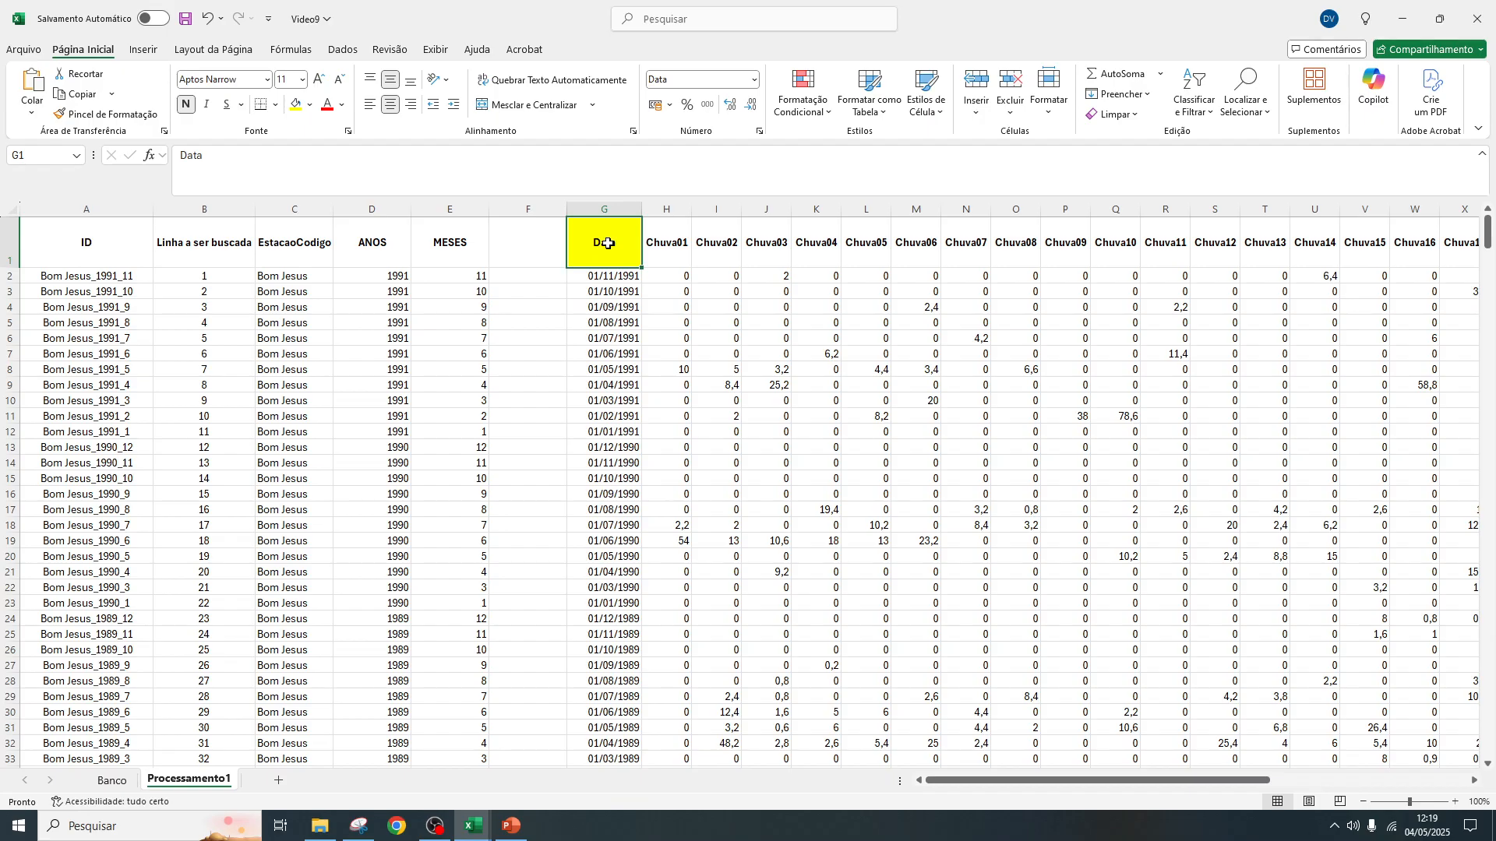
right_click(542, 203)
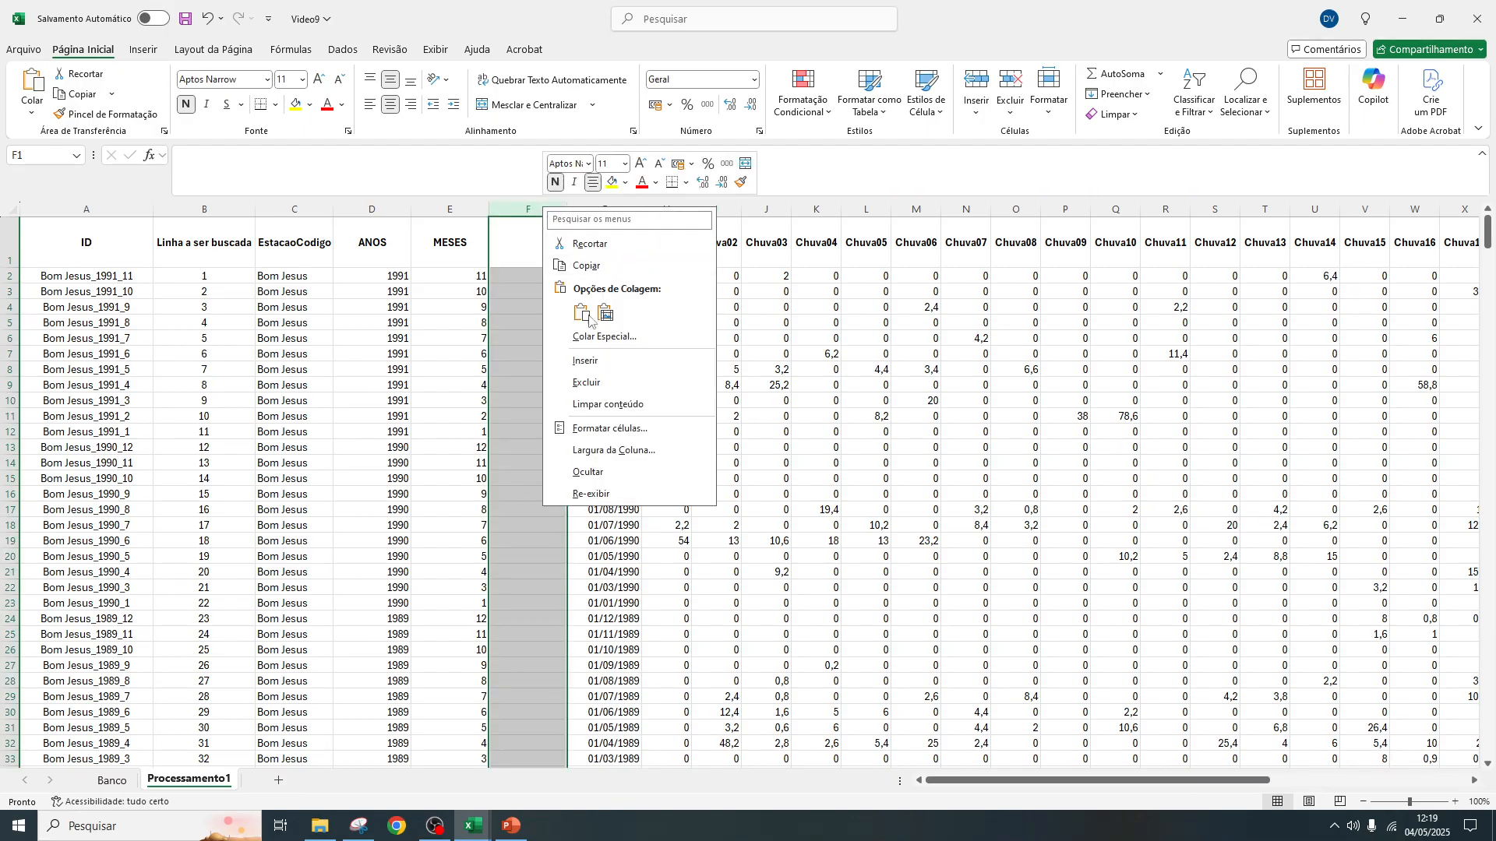
left_click(609, 384)
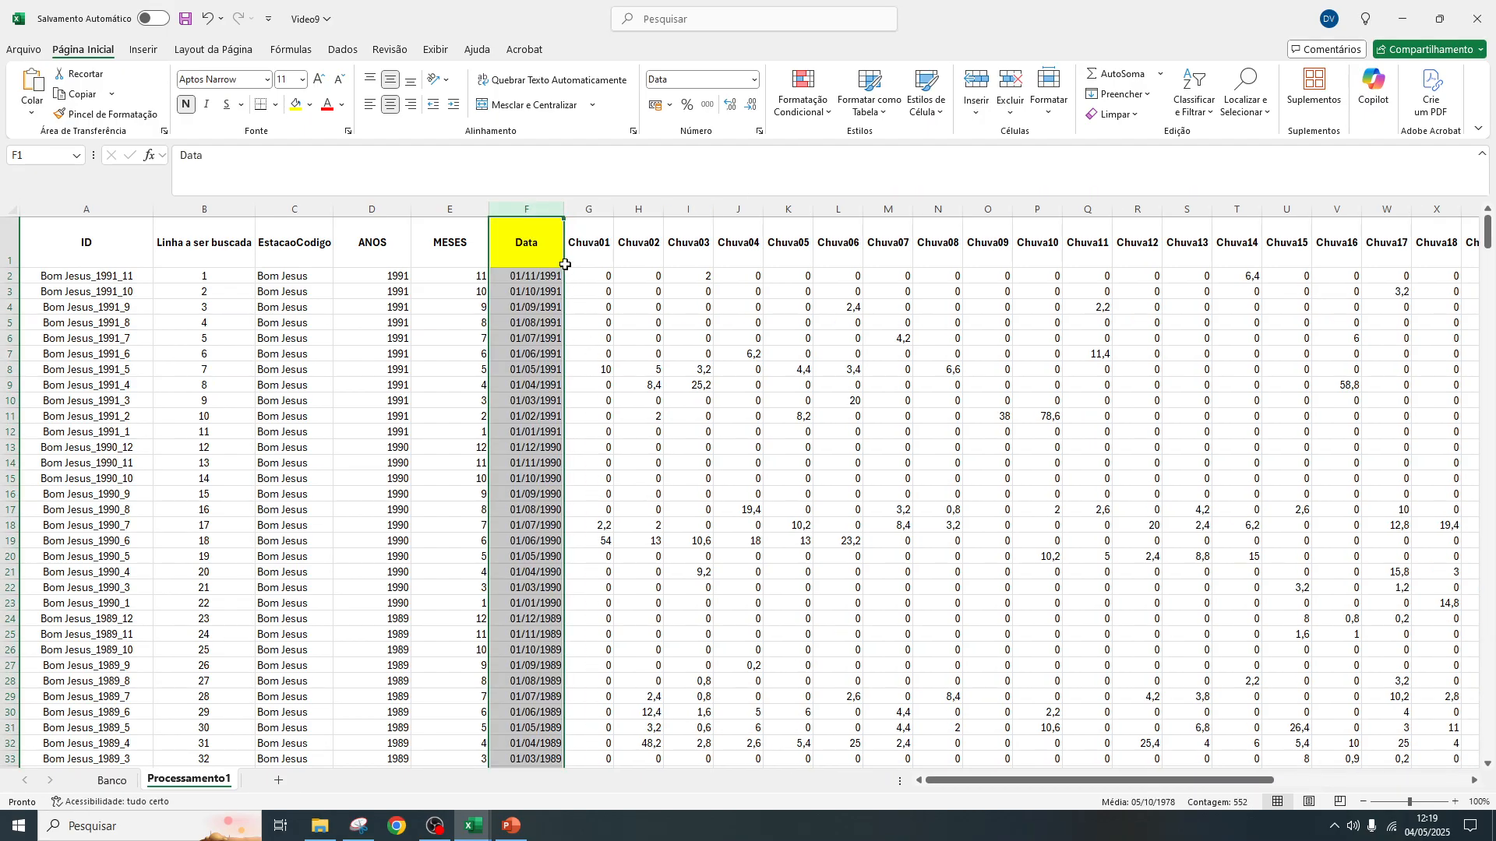
left_click(537, 240)
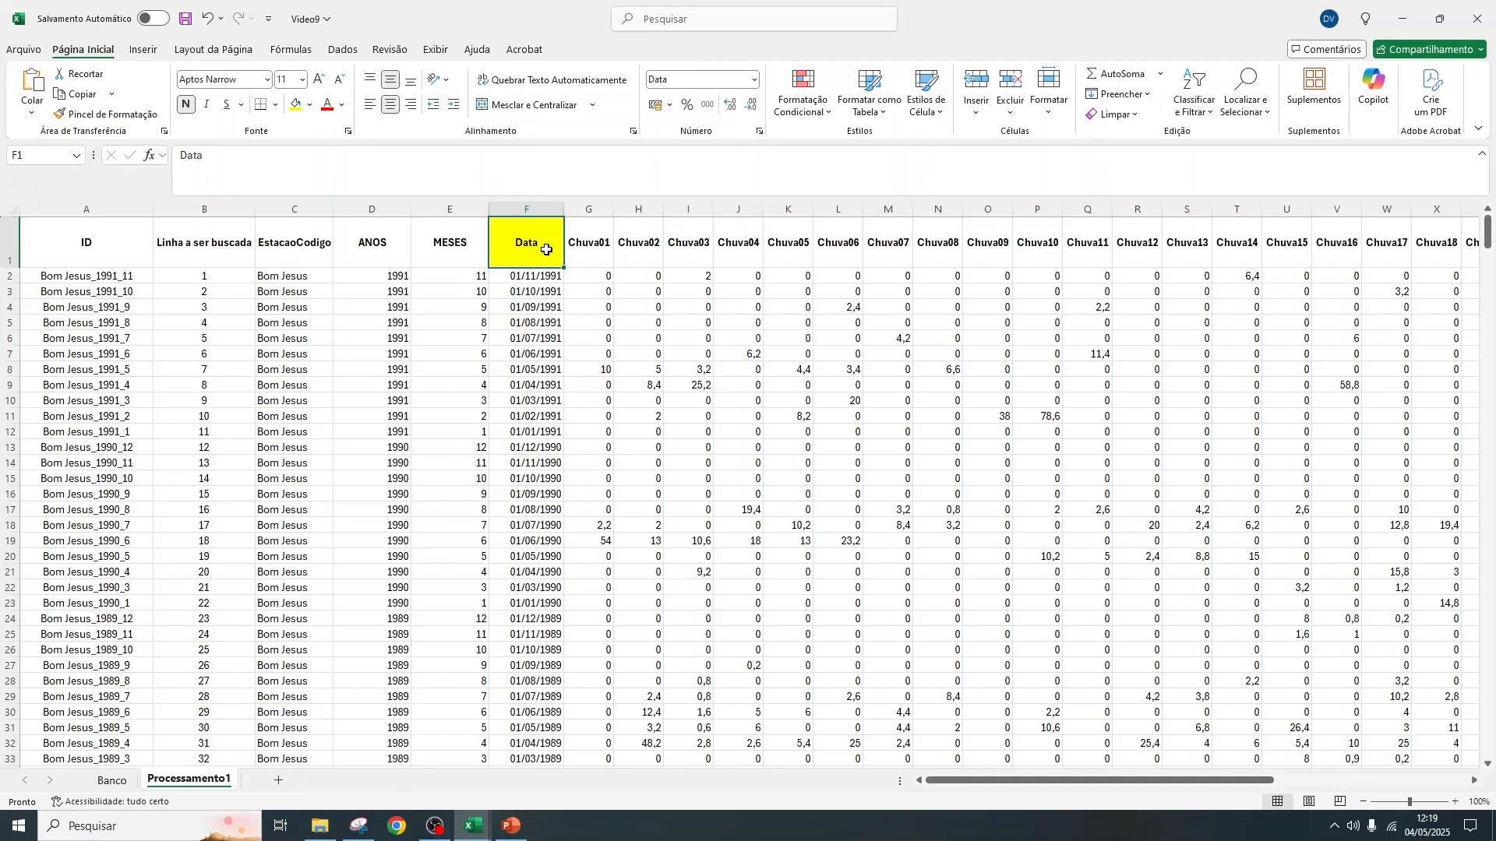
left_click(278, 785)
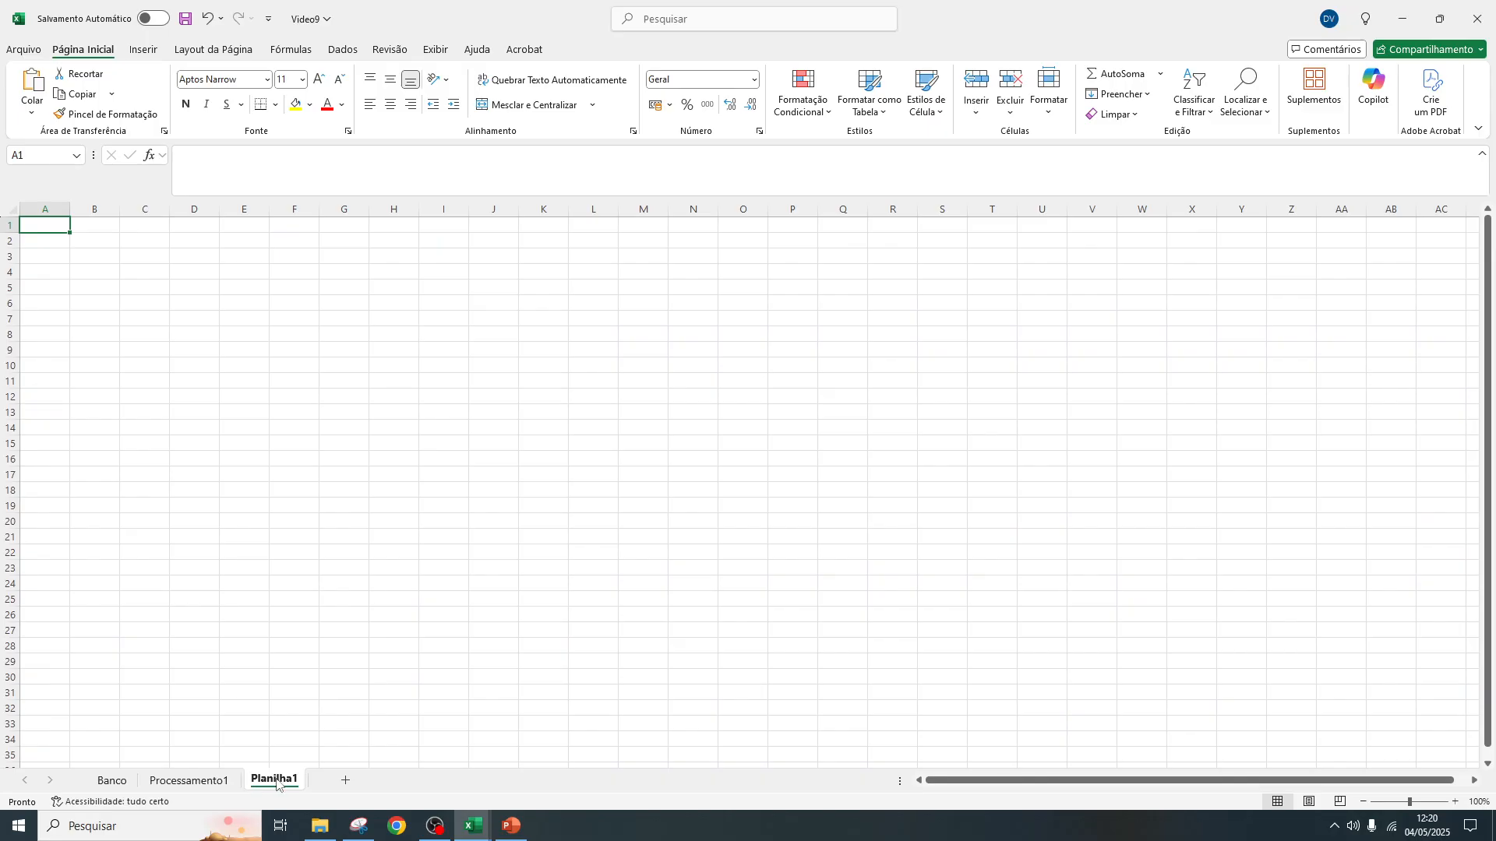
right_click(278, 782)
left_click(362, 563)
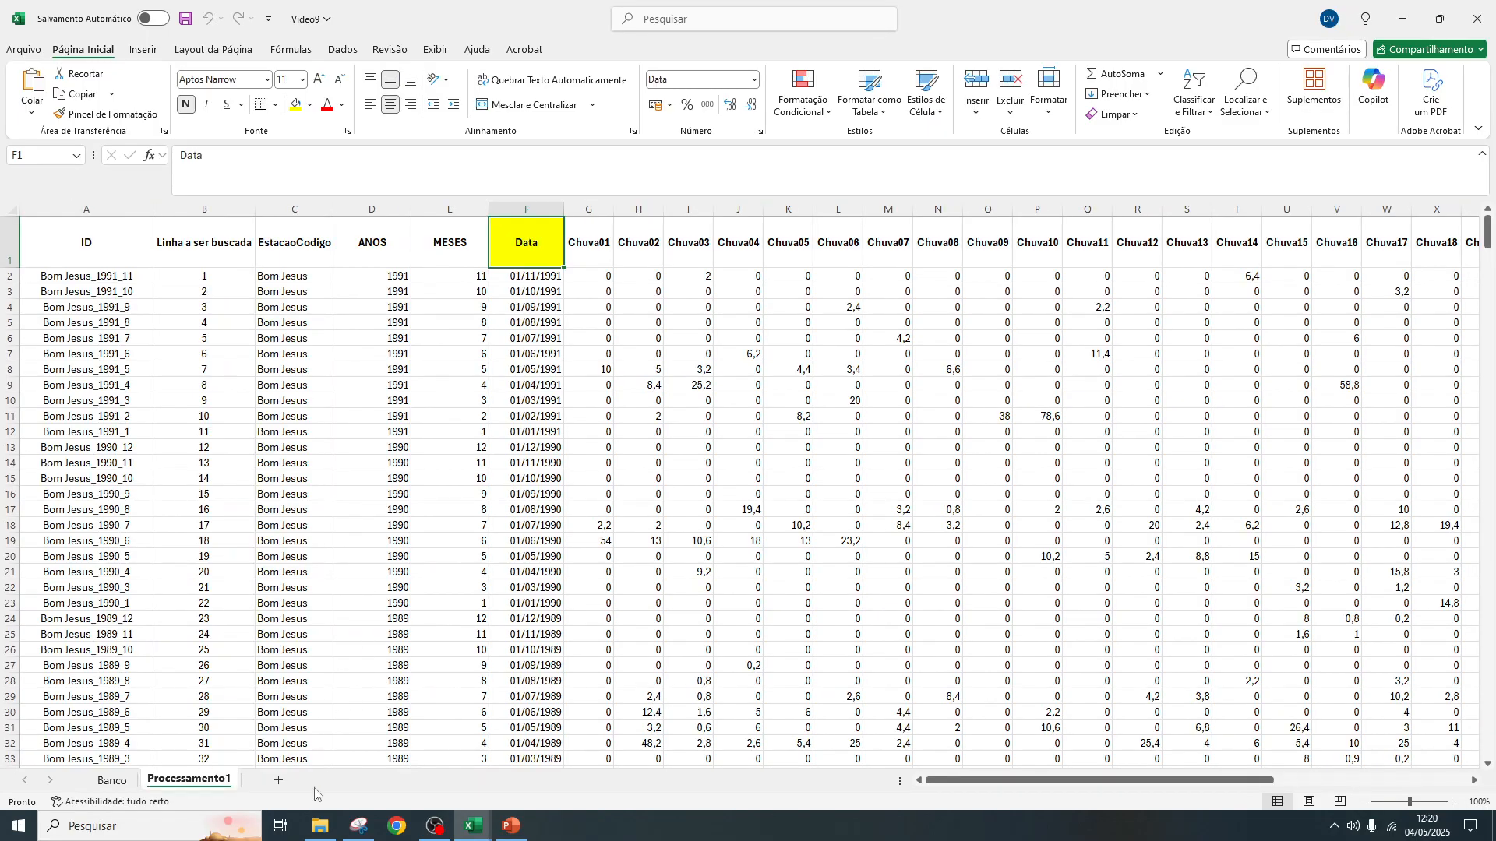
Add a new worksheet after Processamento1 and name it Processamento2
left_click(284, 782)
double_click(277, 780)
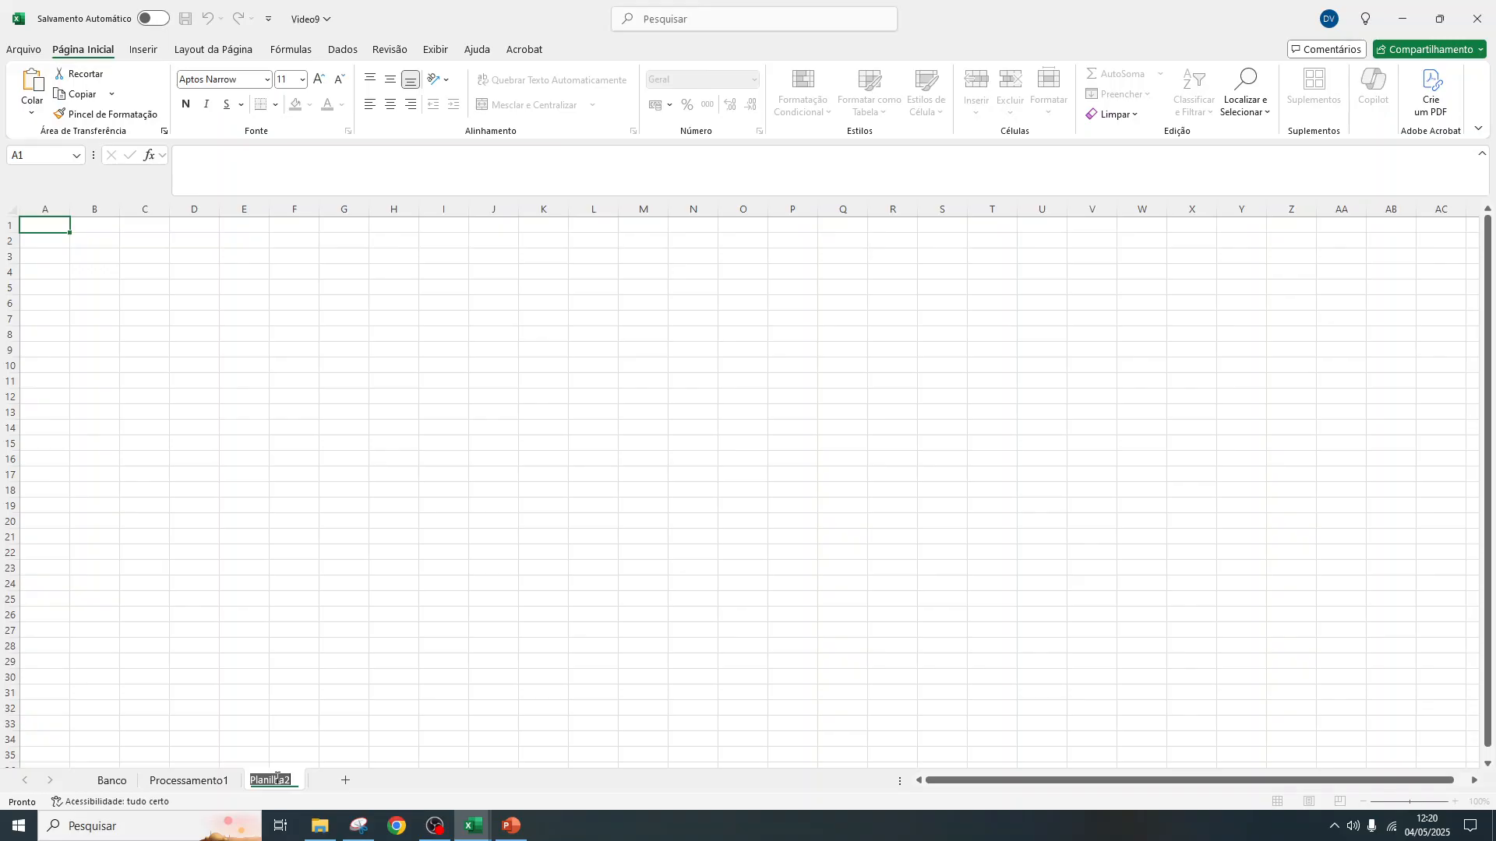
type("Processamento2")
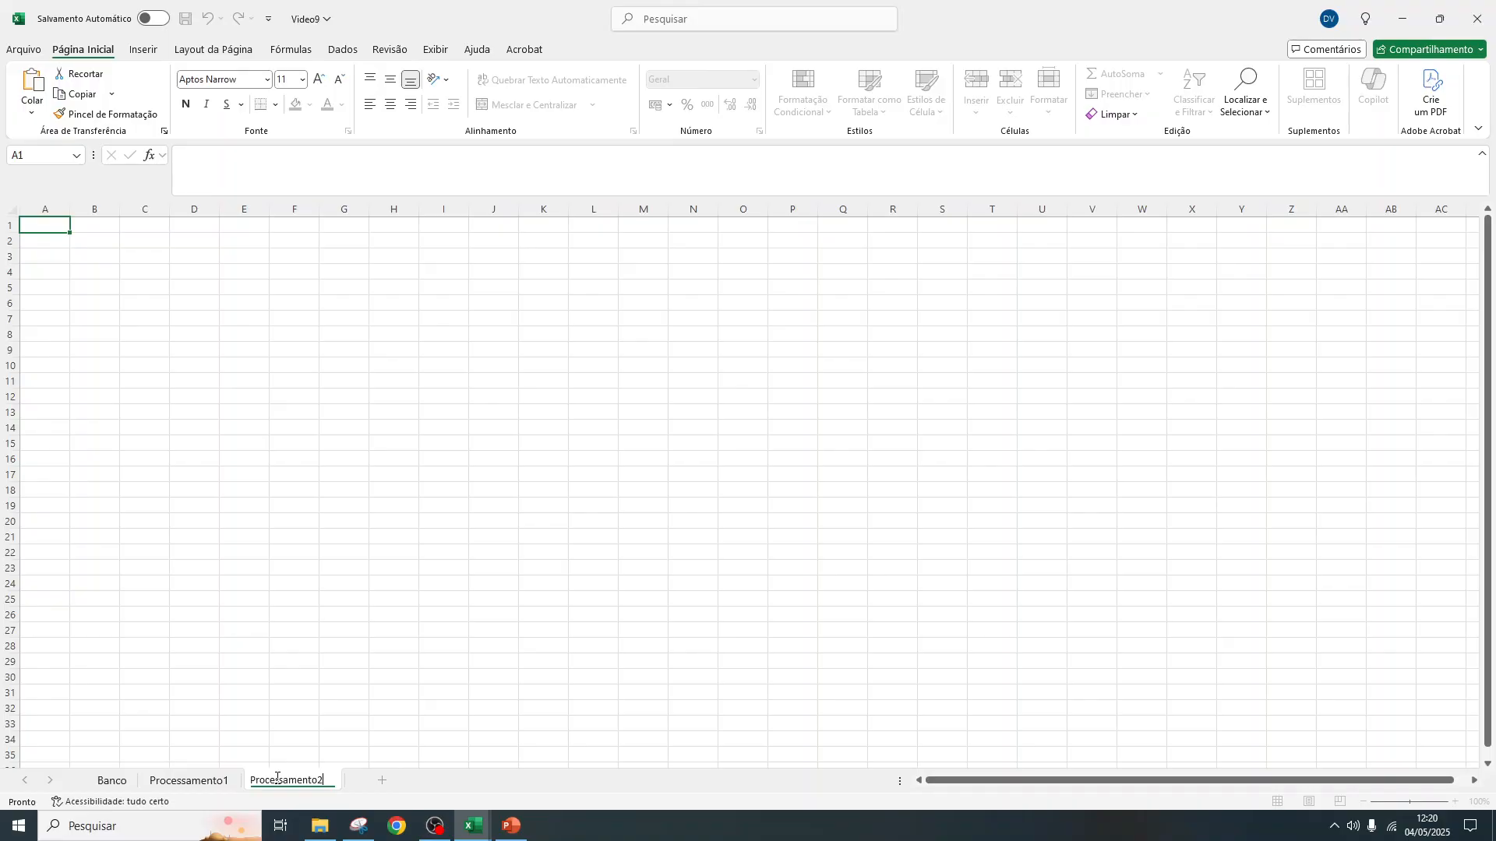
key("Return")
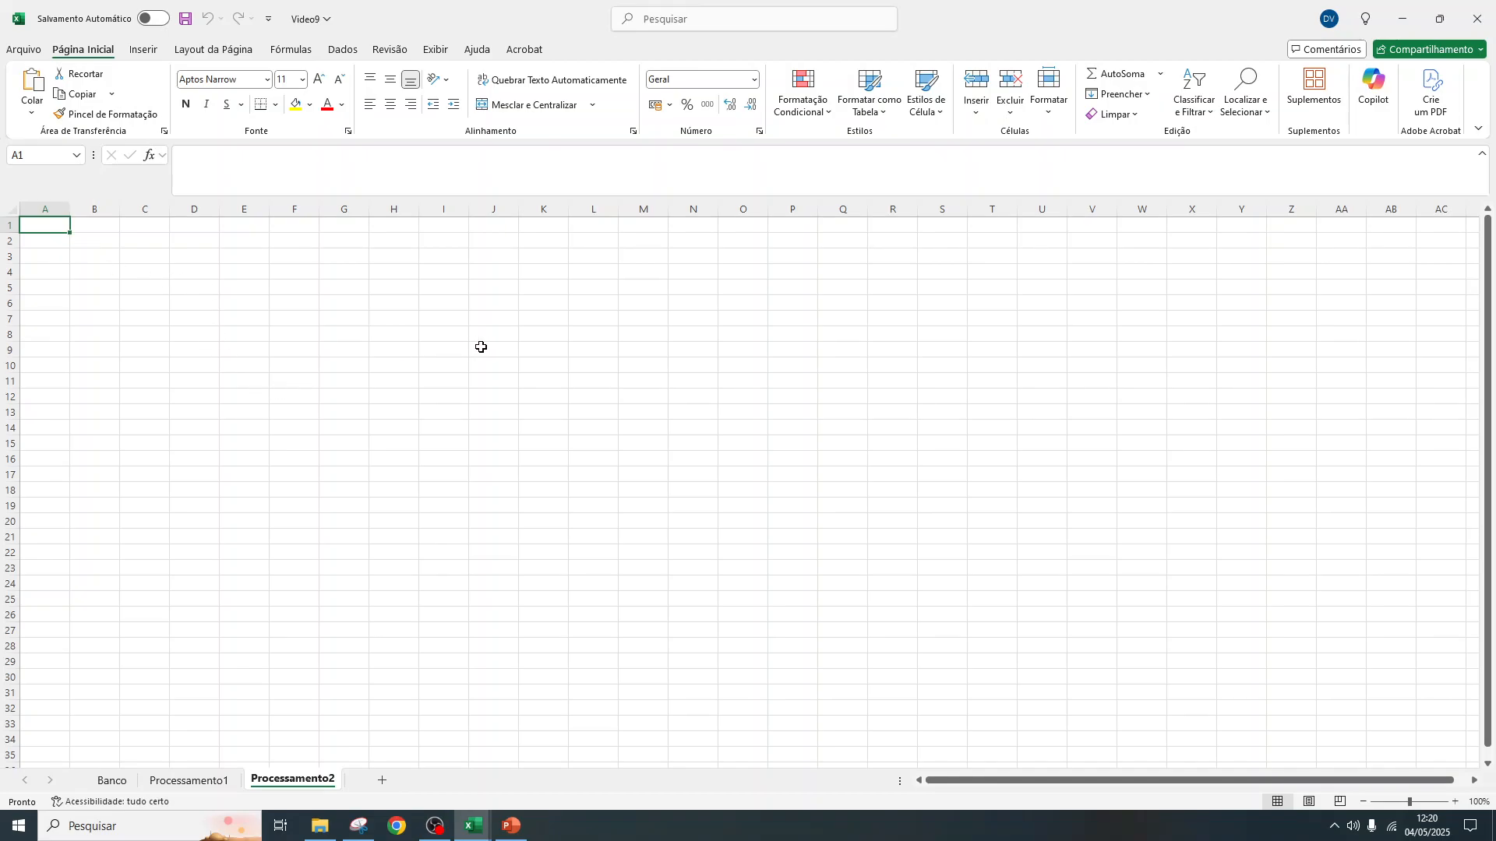
Enter the headers Data, Estação, Ano, Mês and ID in cells A1 to E1 of Processamento2
type("Data")
key("Tab")
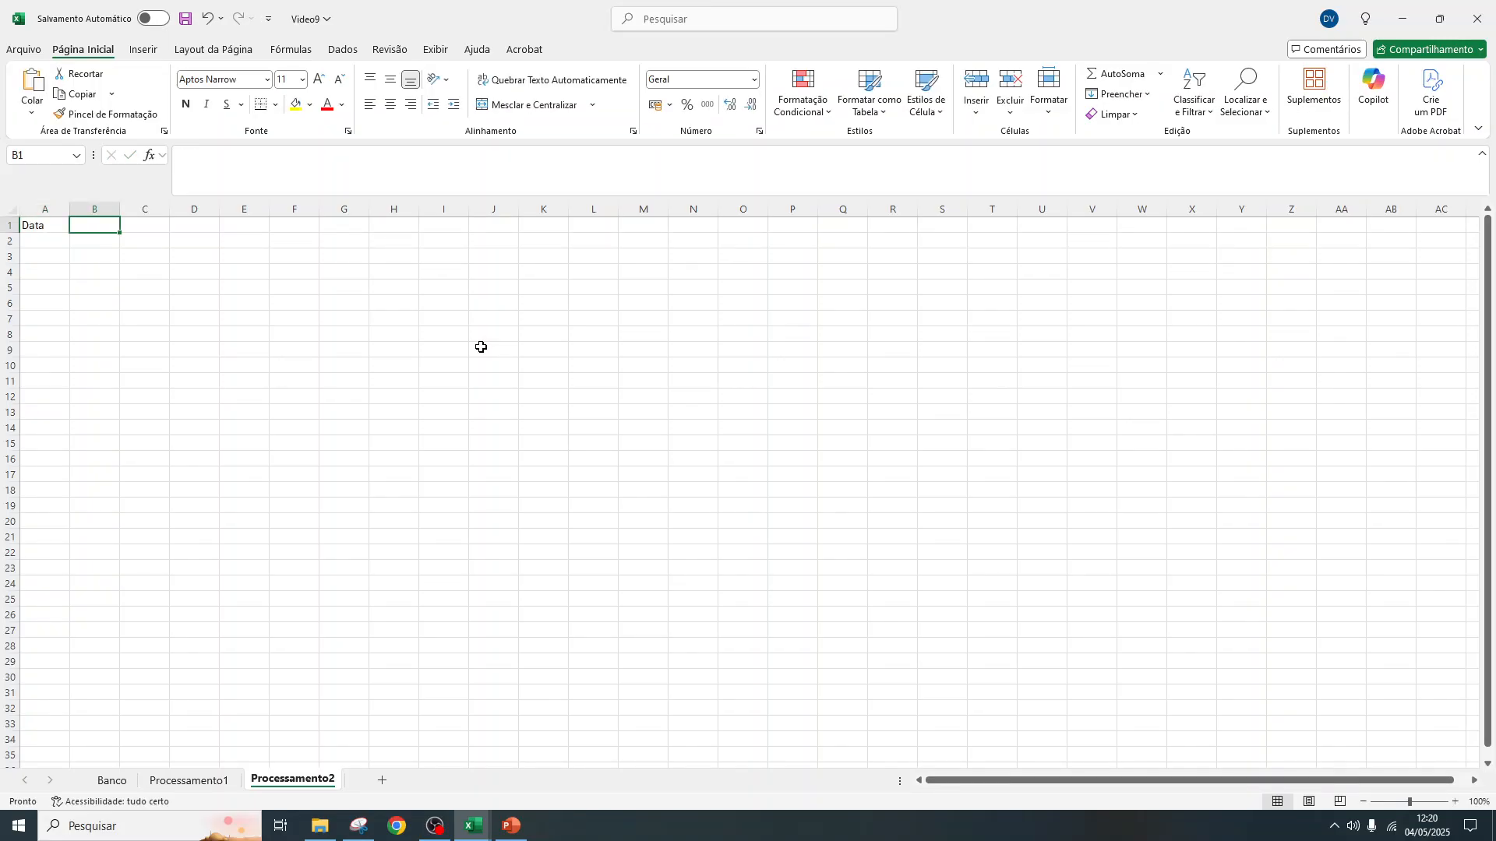
type("Estação")
key("Tab")
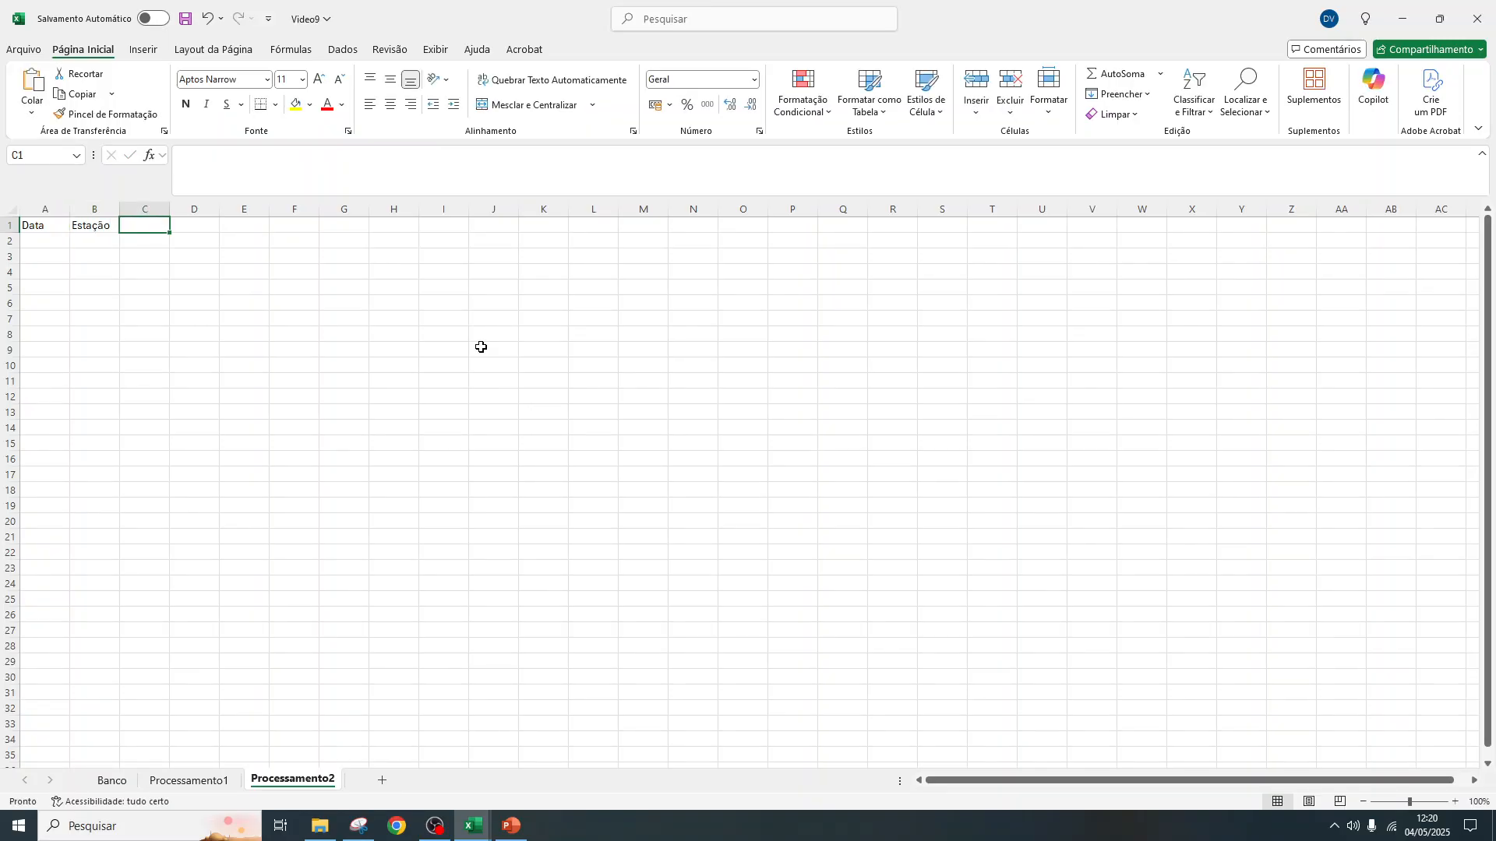
type("Ano")
key("Tab")
type("Mês")
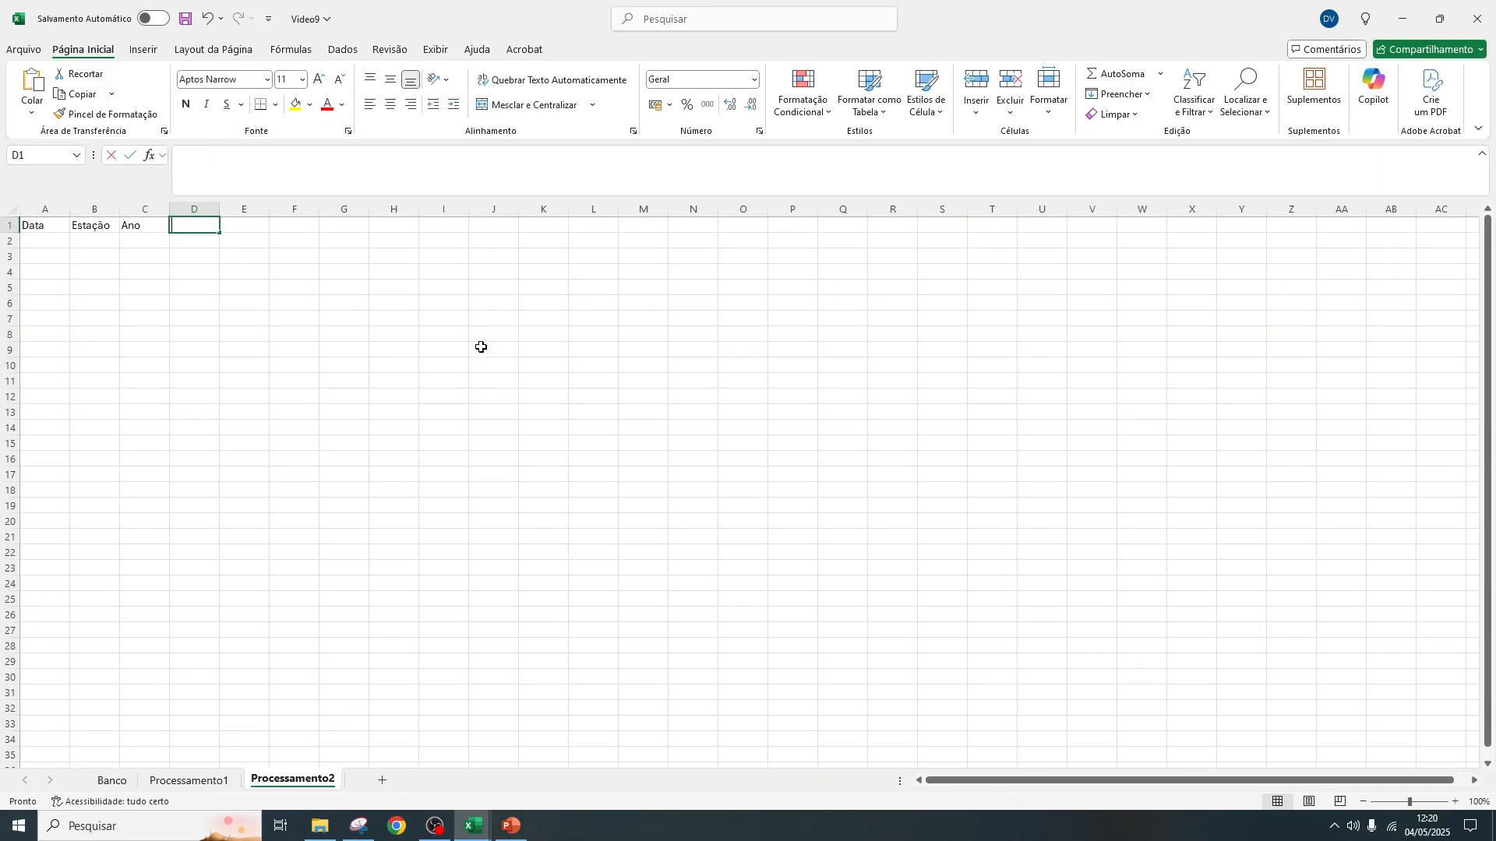
key("Tab")
type("ID")
key("Tab")
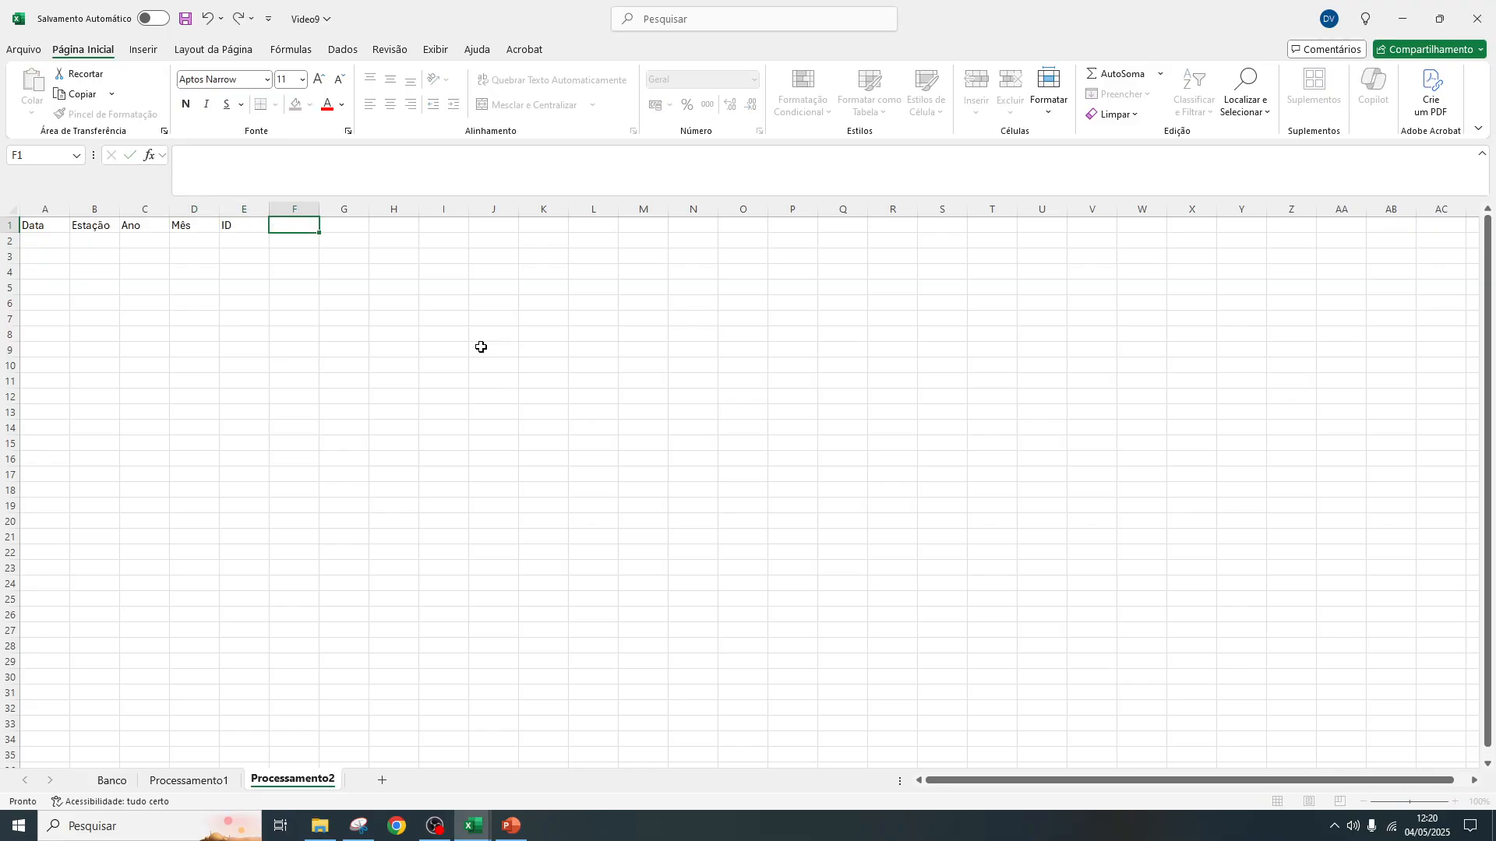
Enter the headers "Linha Puxada", "Coluna a puxar" and "Resultado" in cells F1 to H1
type("Linha Puxada")
key("Tab")
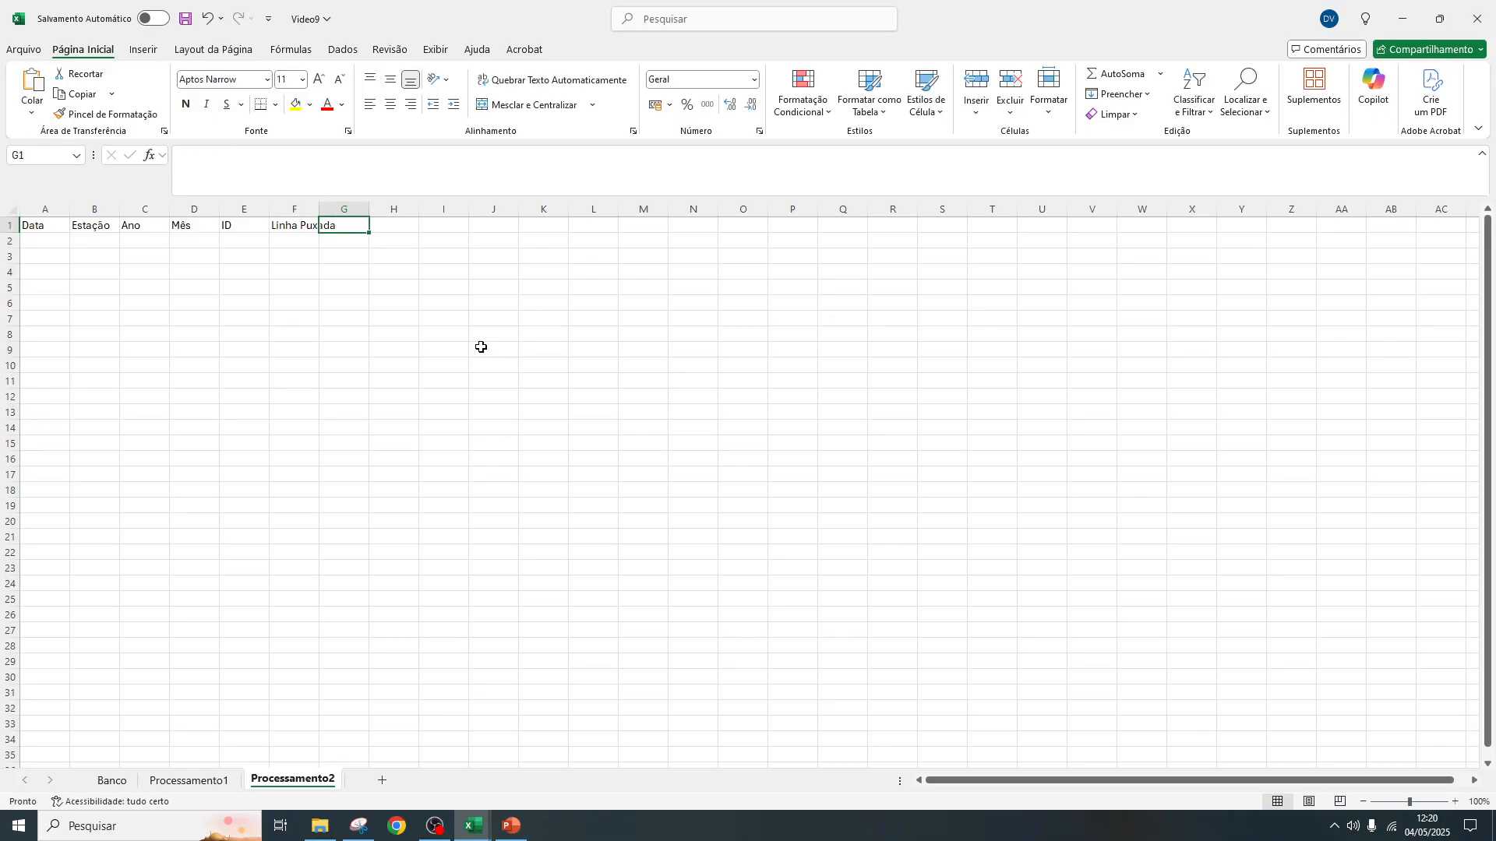
type("Coluna")
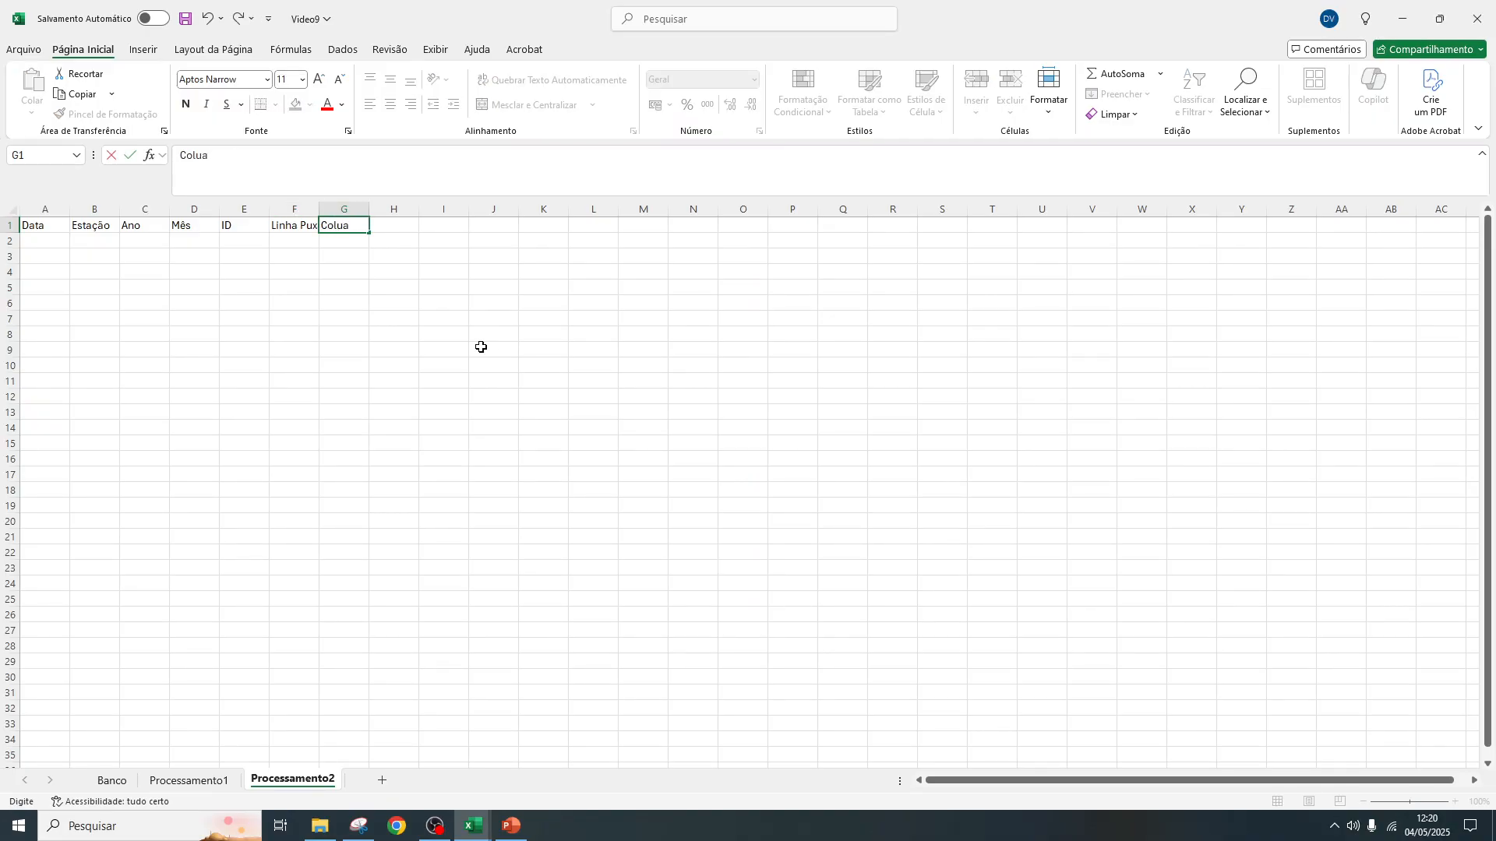
type(" a puxar")
key("Tab")
type("Resu")
key("BackSpace")
type("sultado")
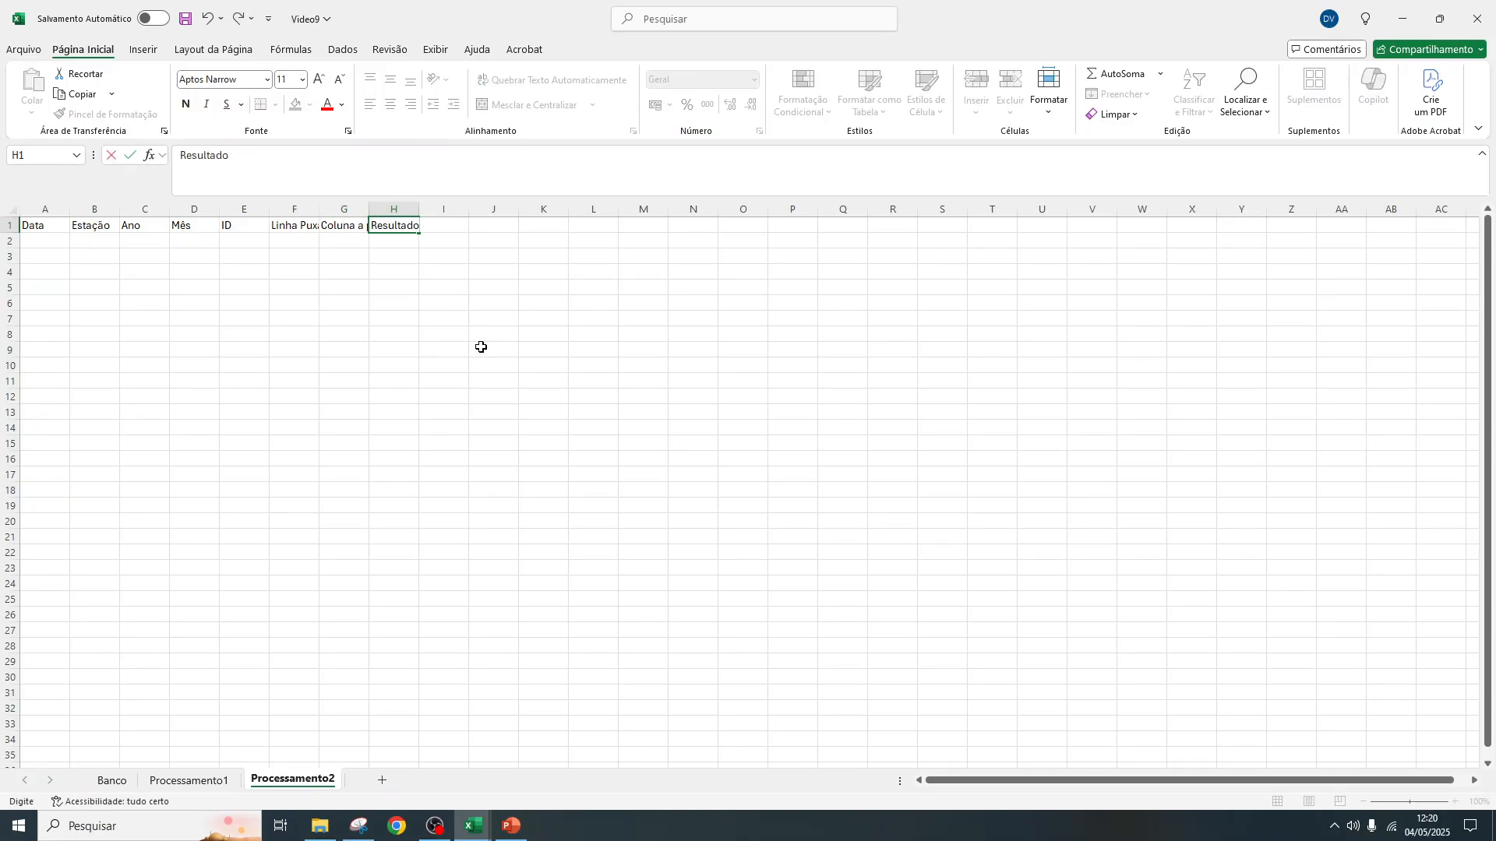
key("Return")
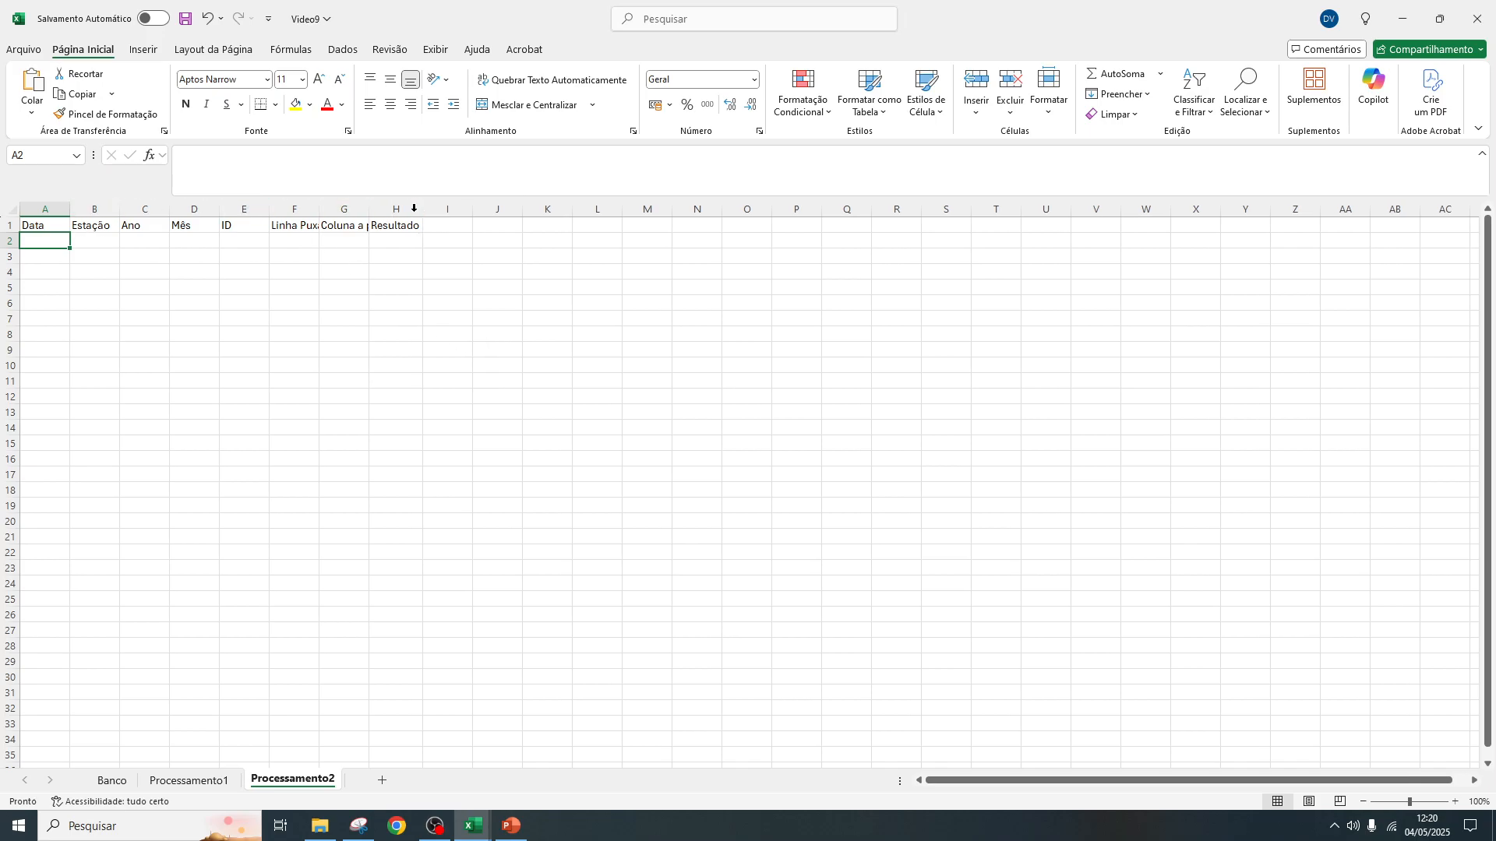
Widen columns A to H to one equal width that fits all the header texts
double_click(368, 208)
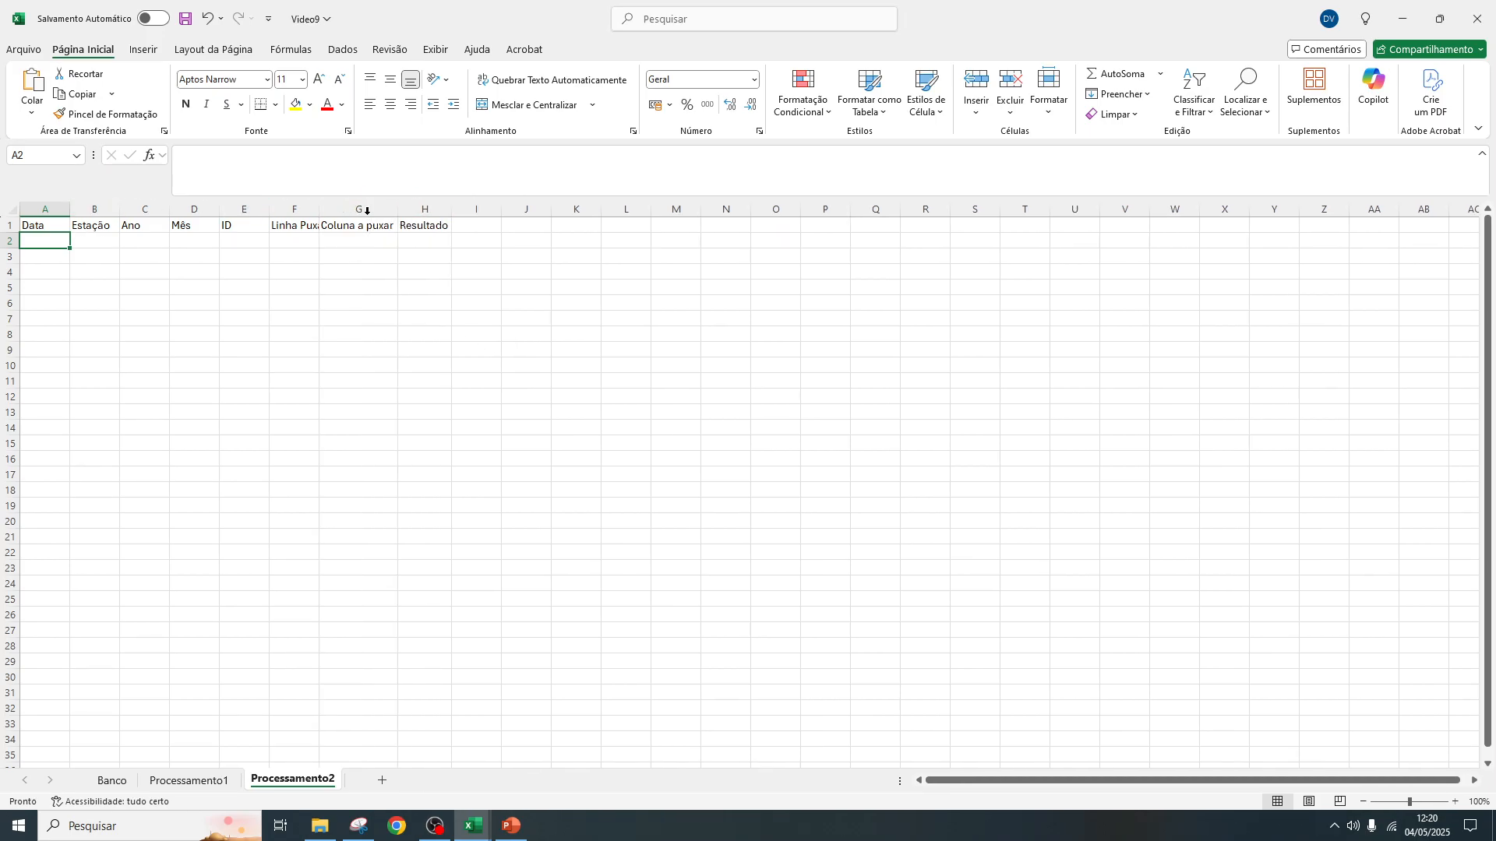
double_click(319, 209)
double_click(269, 209)
left_click_drag(235, 211, 283, 210)
left_click_drag(61, 209, 572, 208)
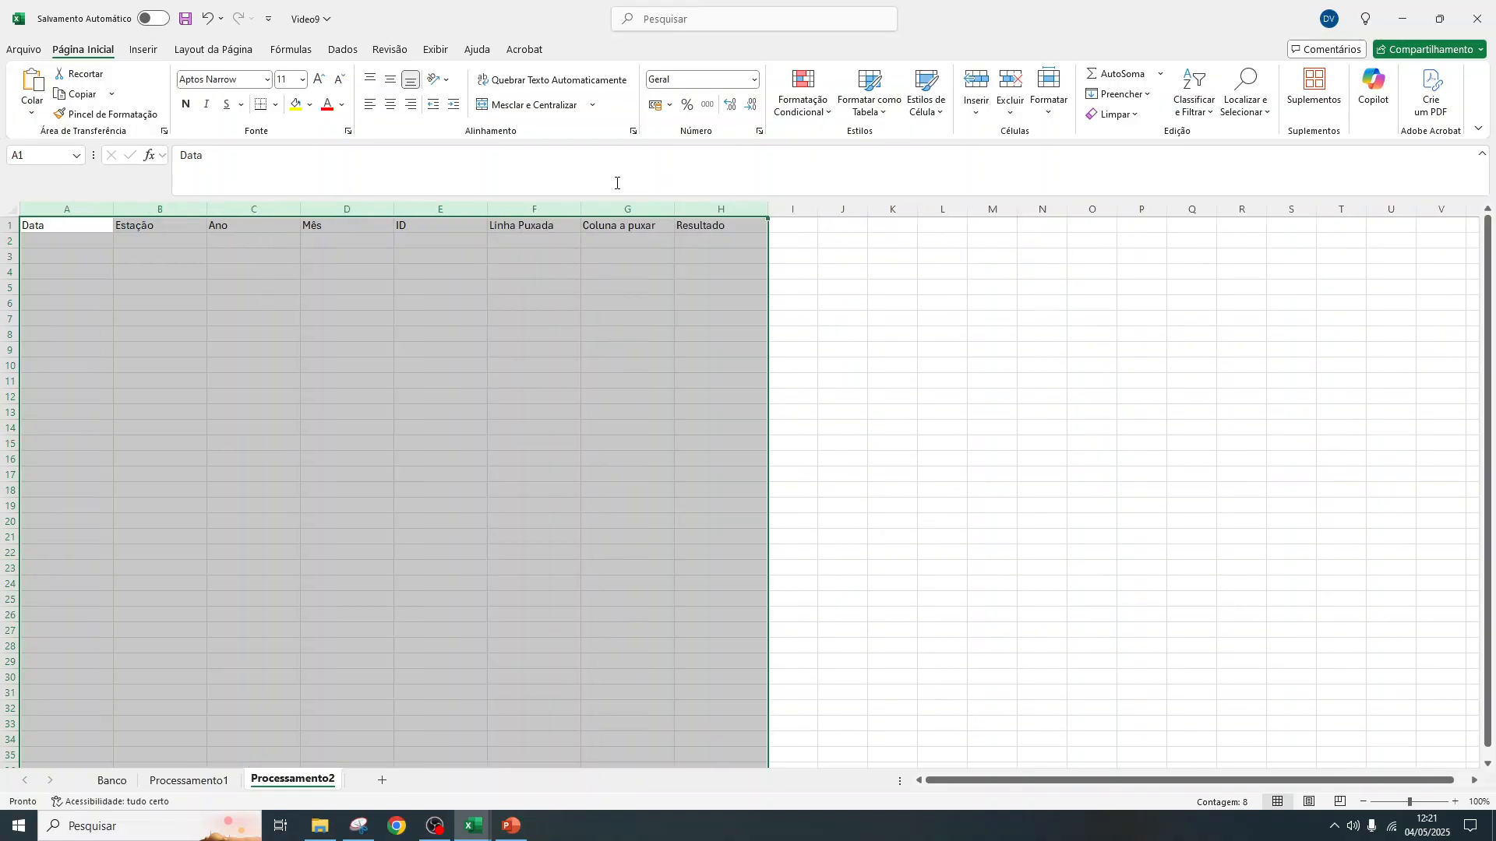
Make columns A to H bold and centred both horizontally and vertically, and increase the height of header row 1
left_click(187, 106)
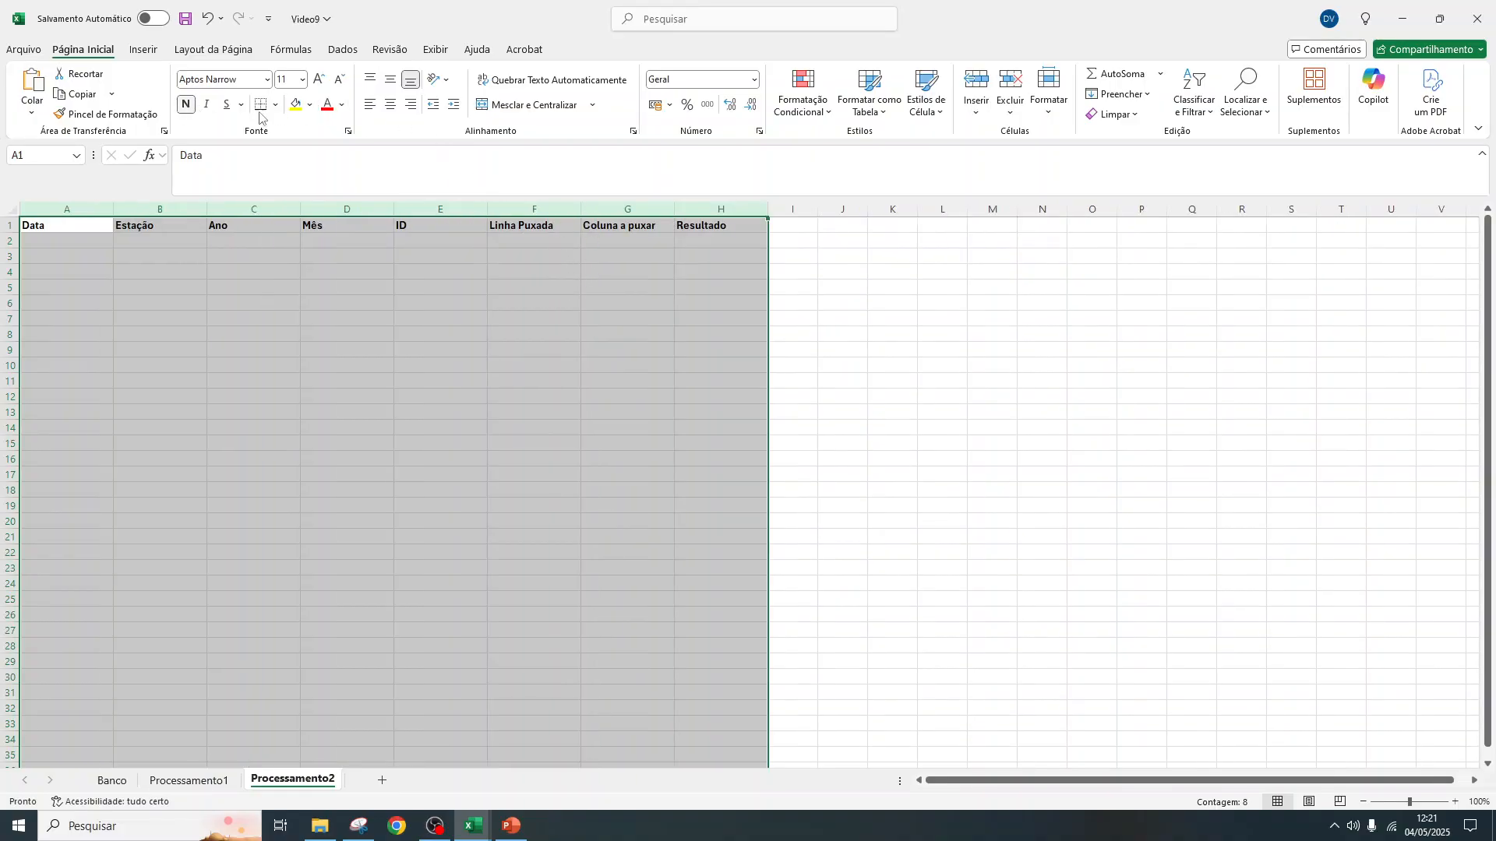
left_click(390, 104)
left_click(391, 81)
left_click_drag(14, 233, 13, 248)
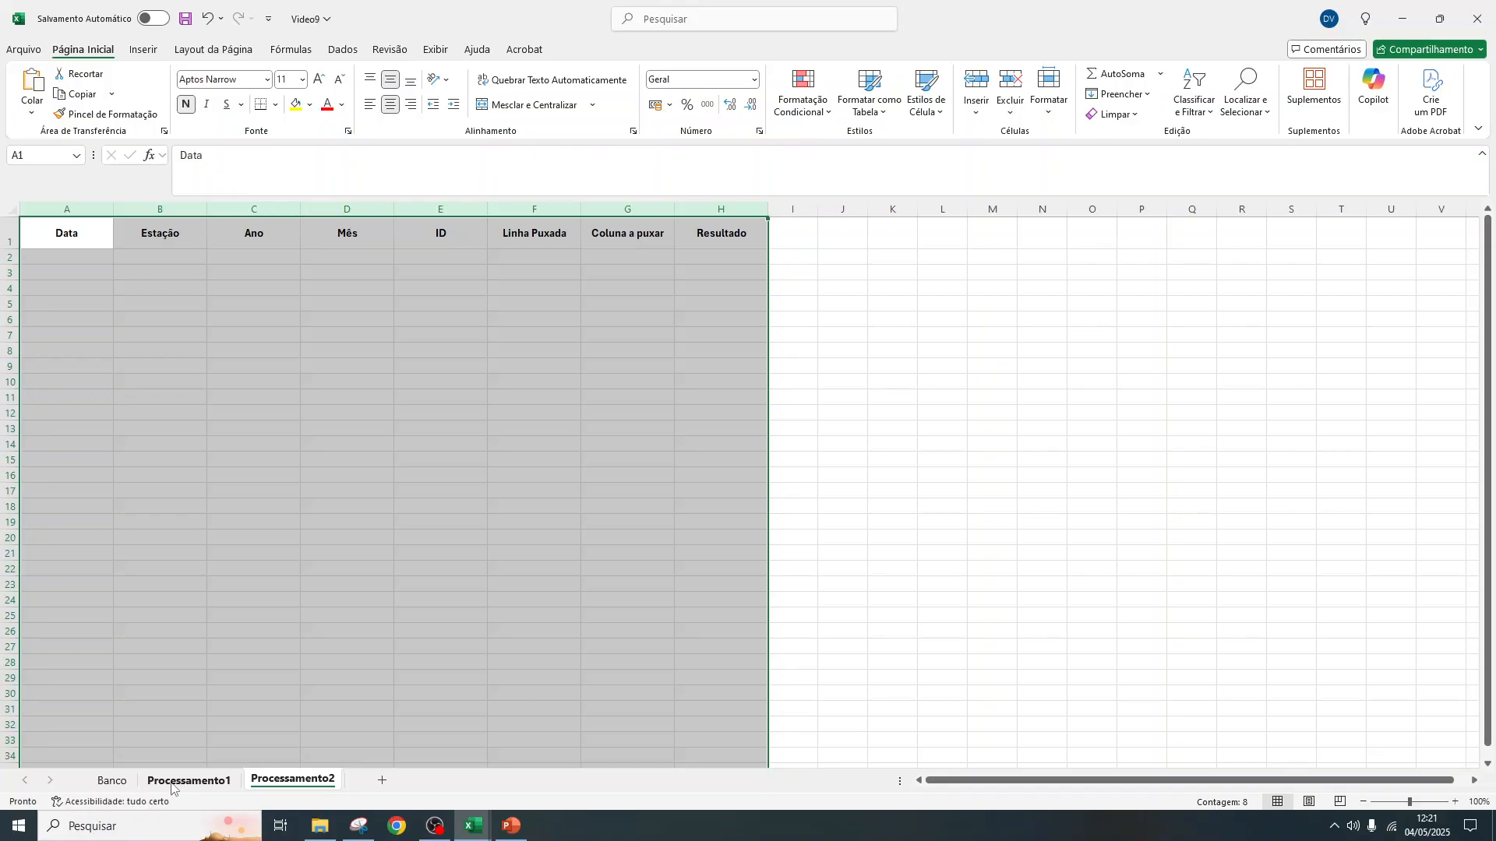
Expand 1991 in the Data filter list of the Banco sheet and examine its months
left_click(130, 787)
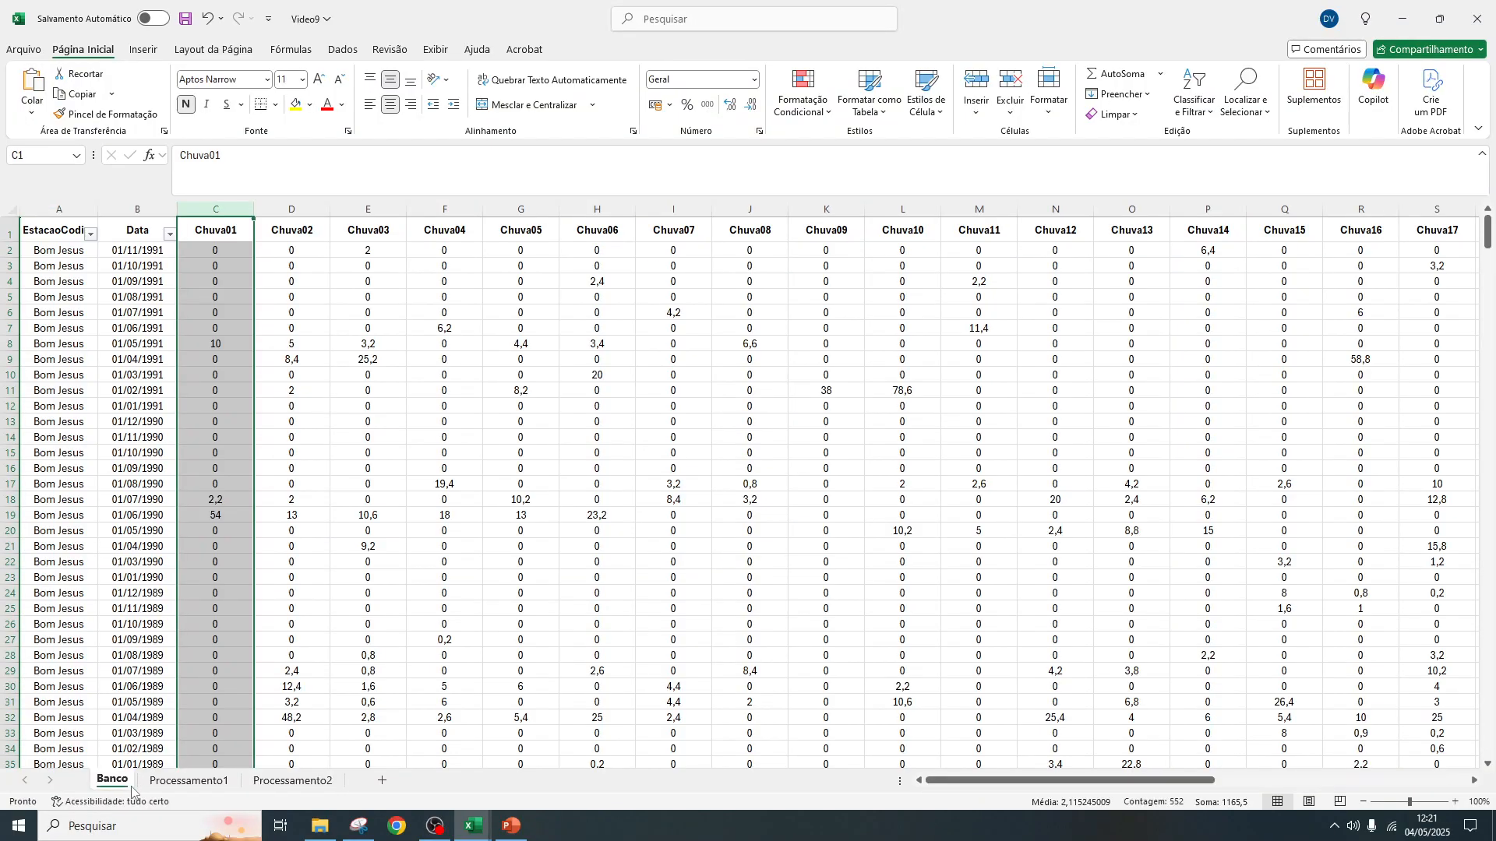
left_click(169, 233)
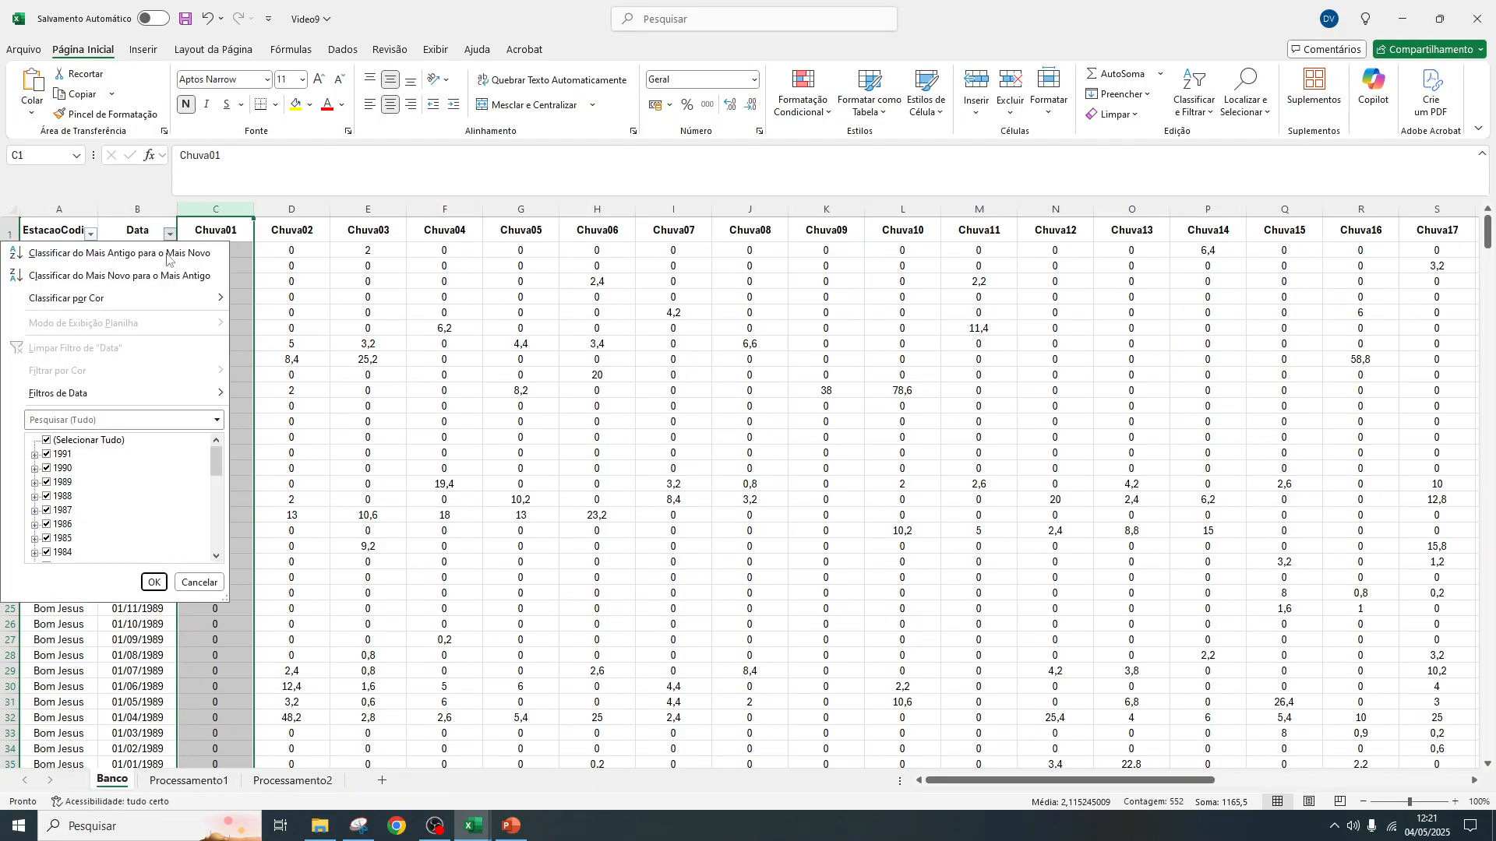
left_click(34, 454)
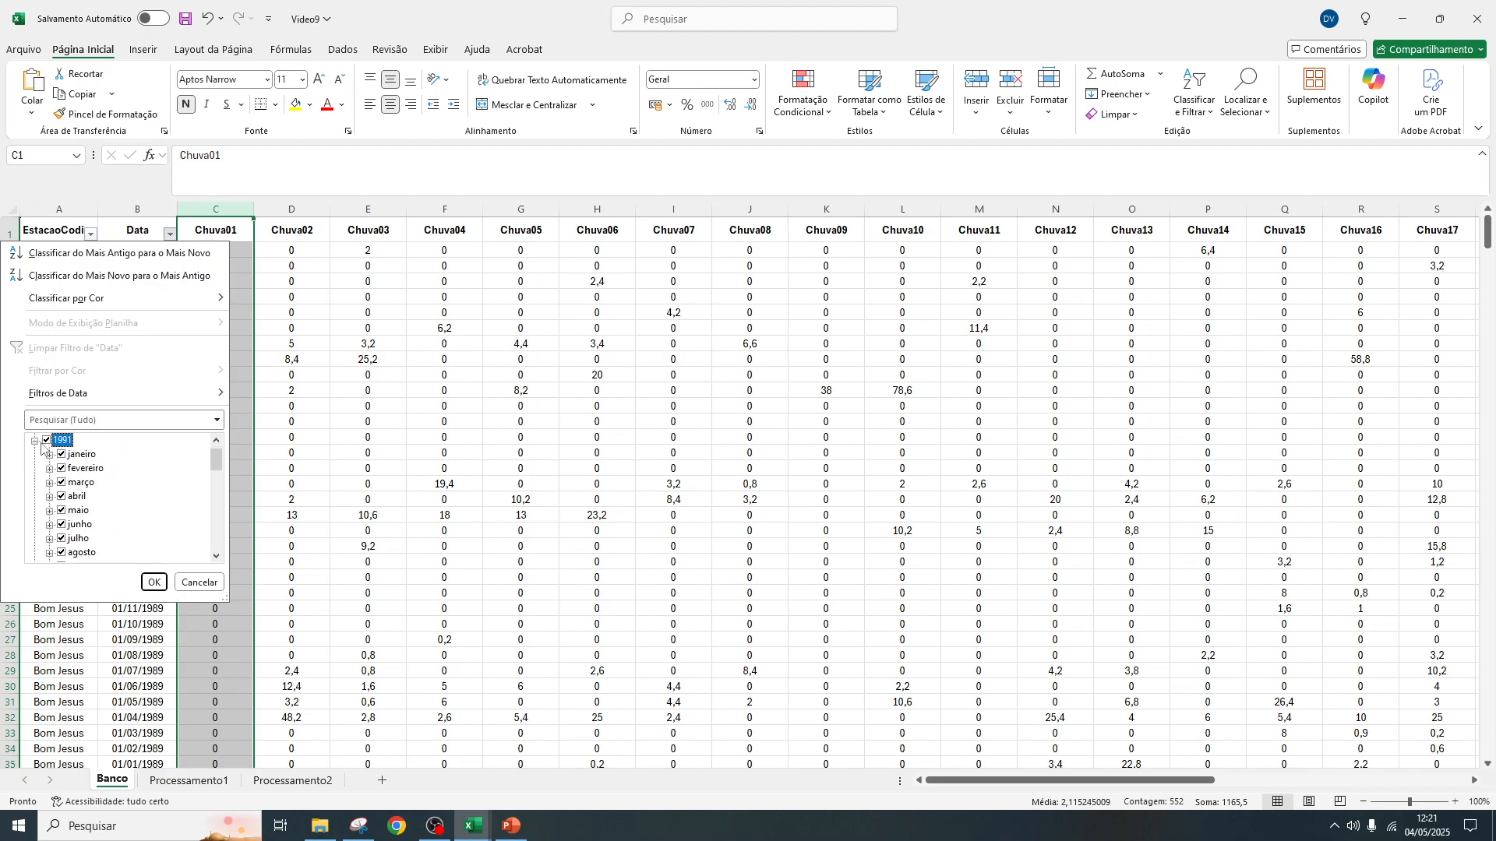
scroll(39, 446, "up", 1)
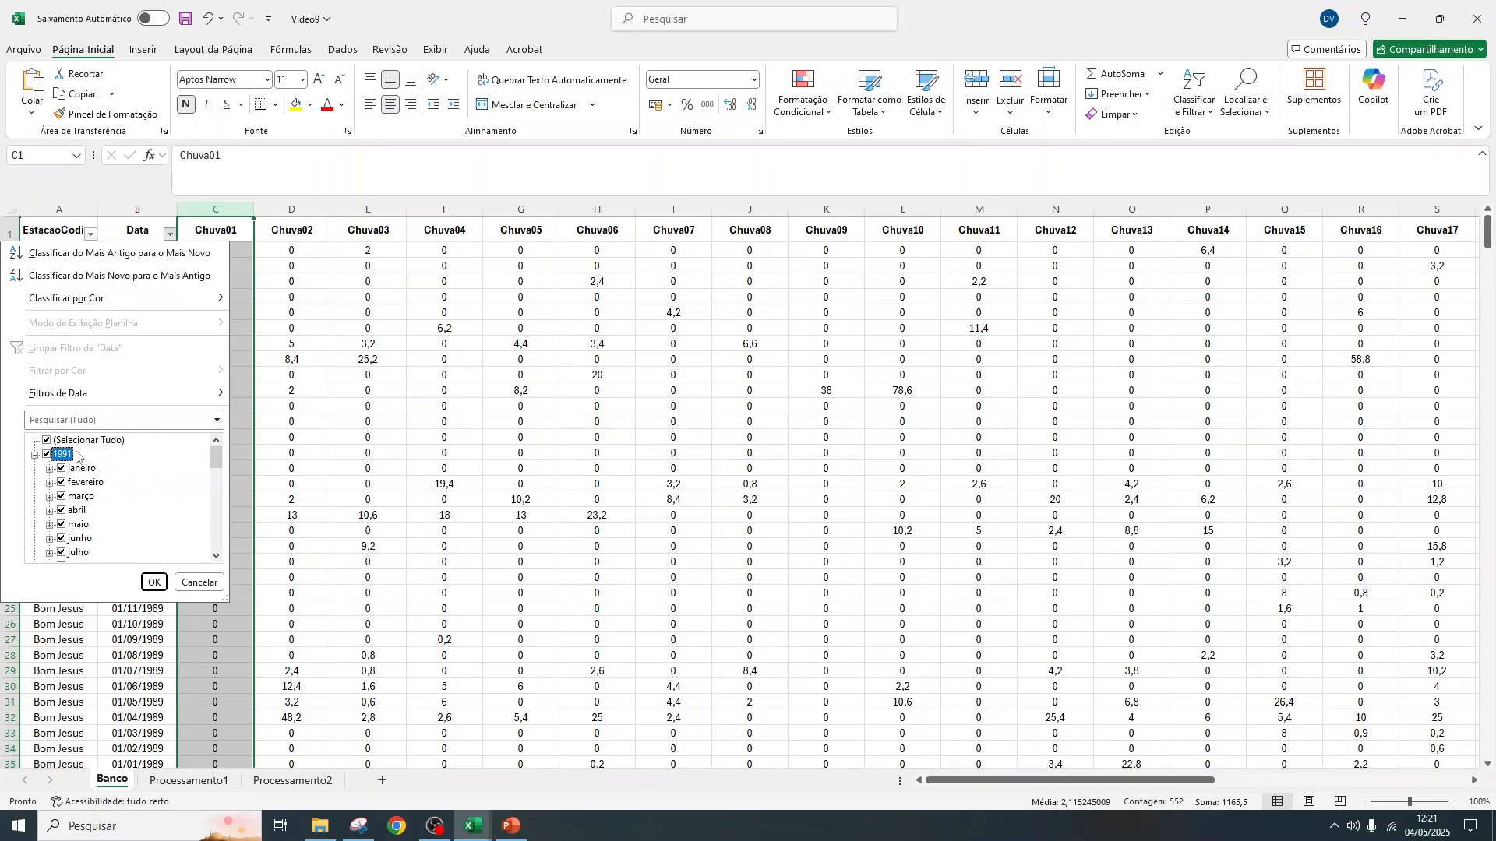
Add filters to the header cells A1 to F1 of the Processamento1 sheet
left_click(189, 781)
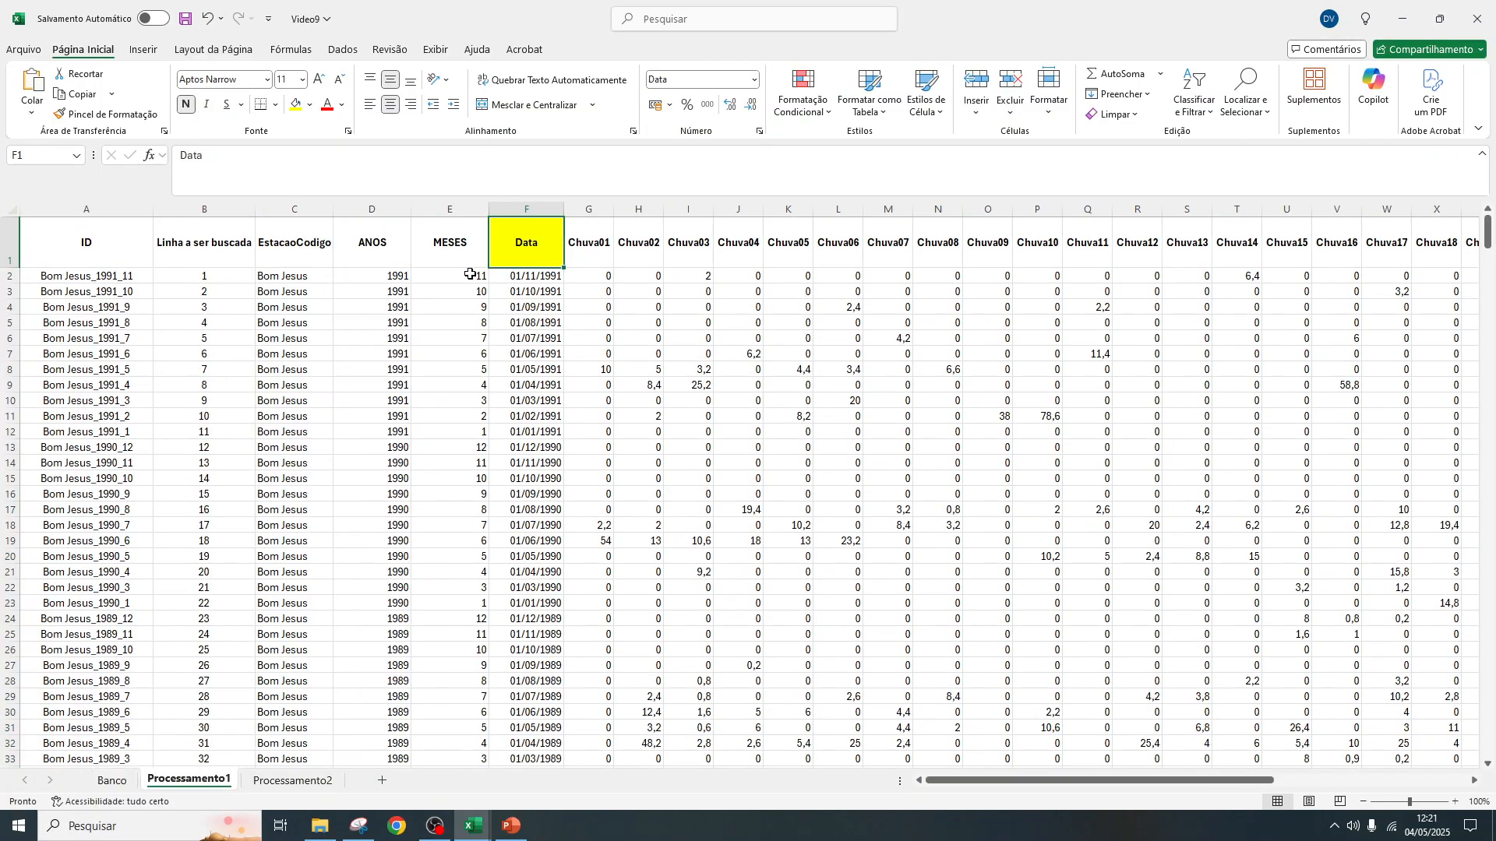
left_click_drag(69, 241, 533, 236)
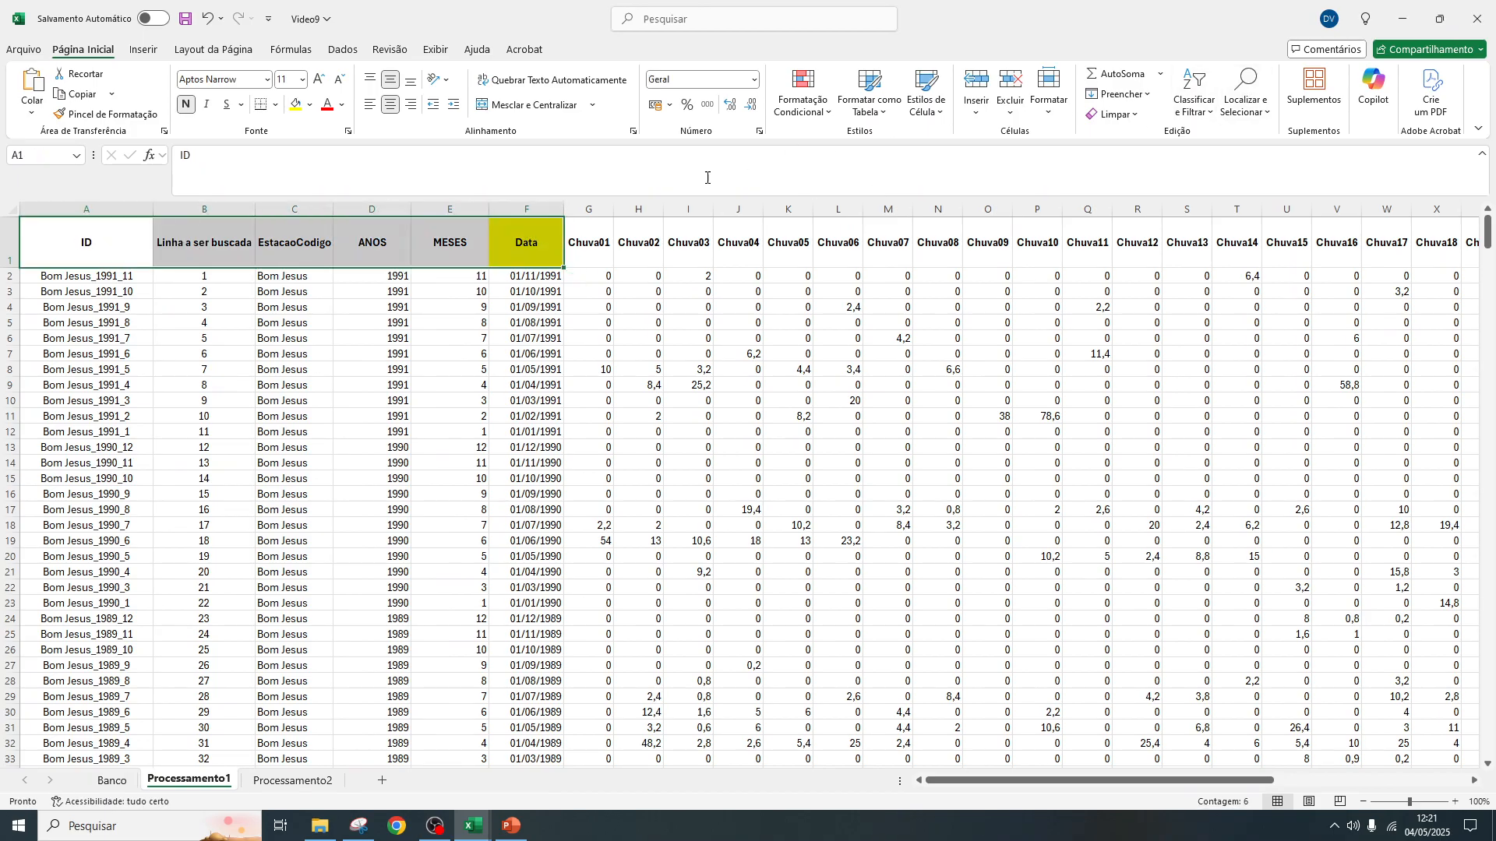
left_click(1194, 94)
left_click(1215, 203)
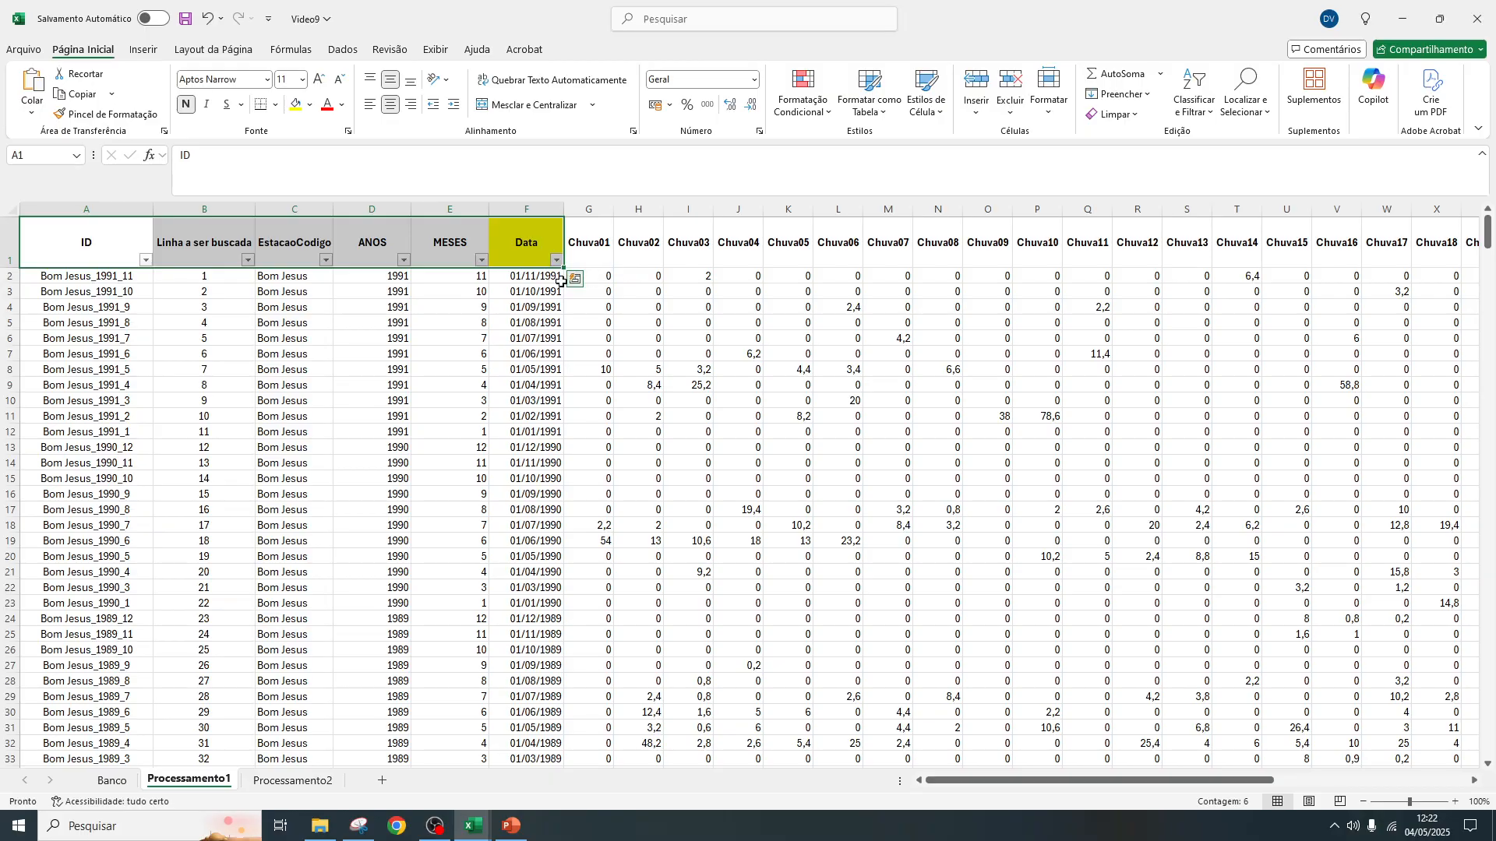
Check the earliest year, month and day in the Banco sheet's Data filter list, leaving the filter unchanged
left_click(111, 780)
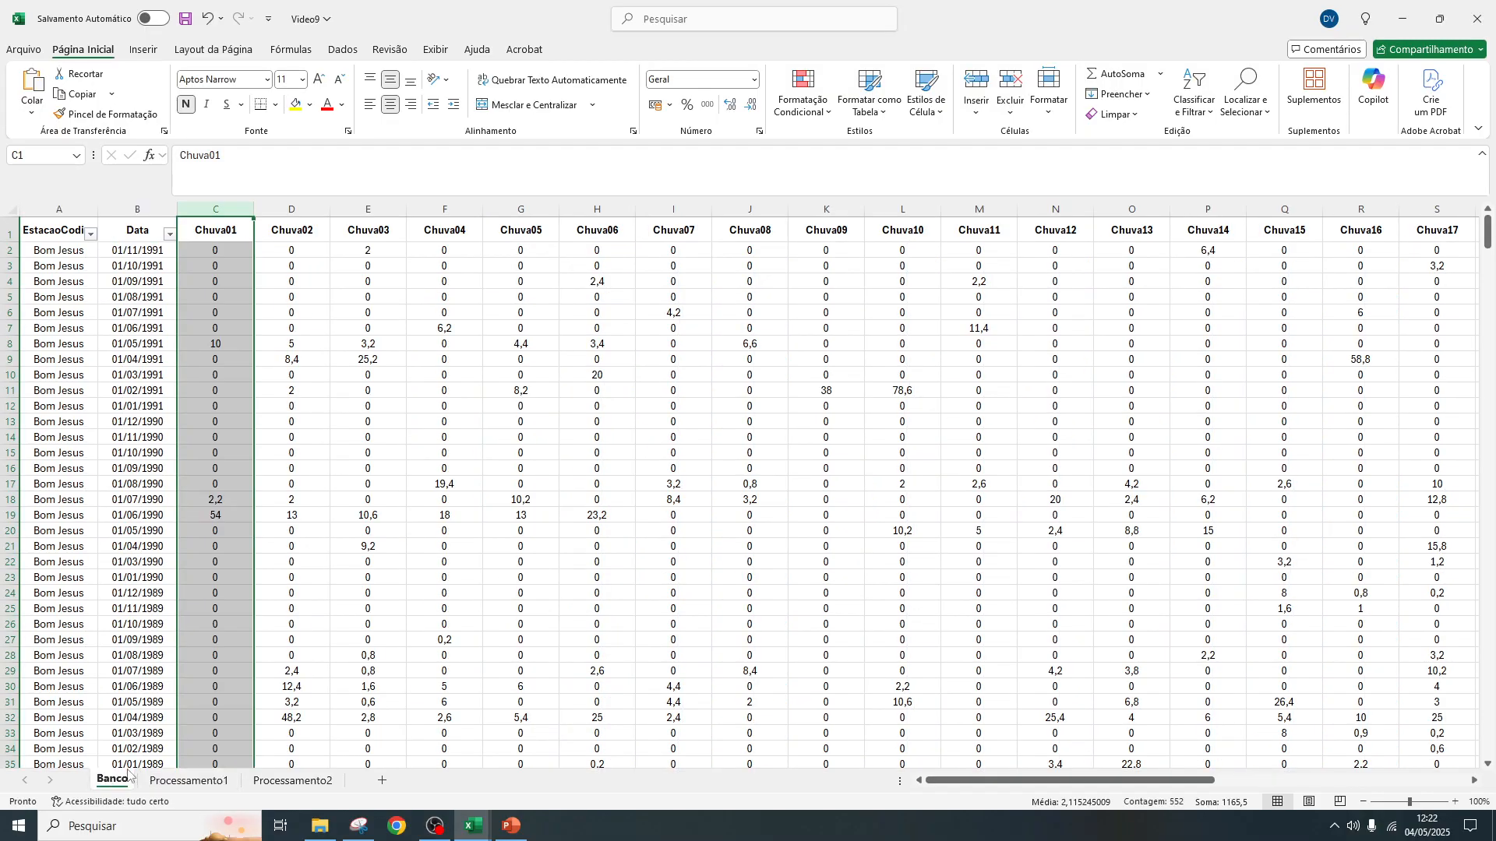
left_click(169, 234)
left_click_drag(216, 460, 216, 536)
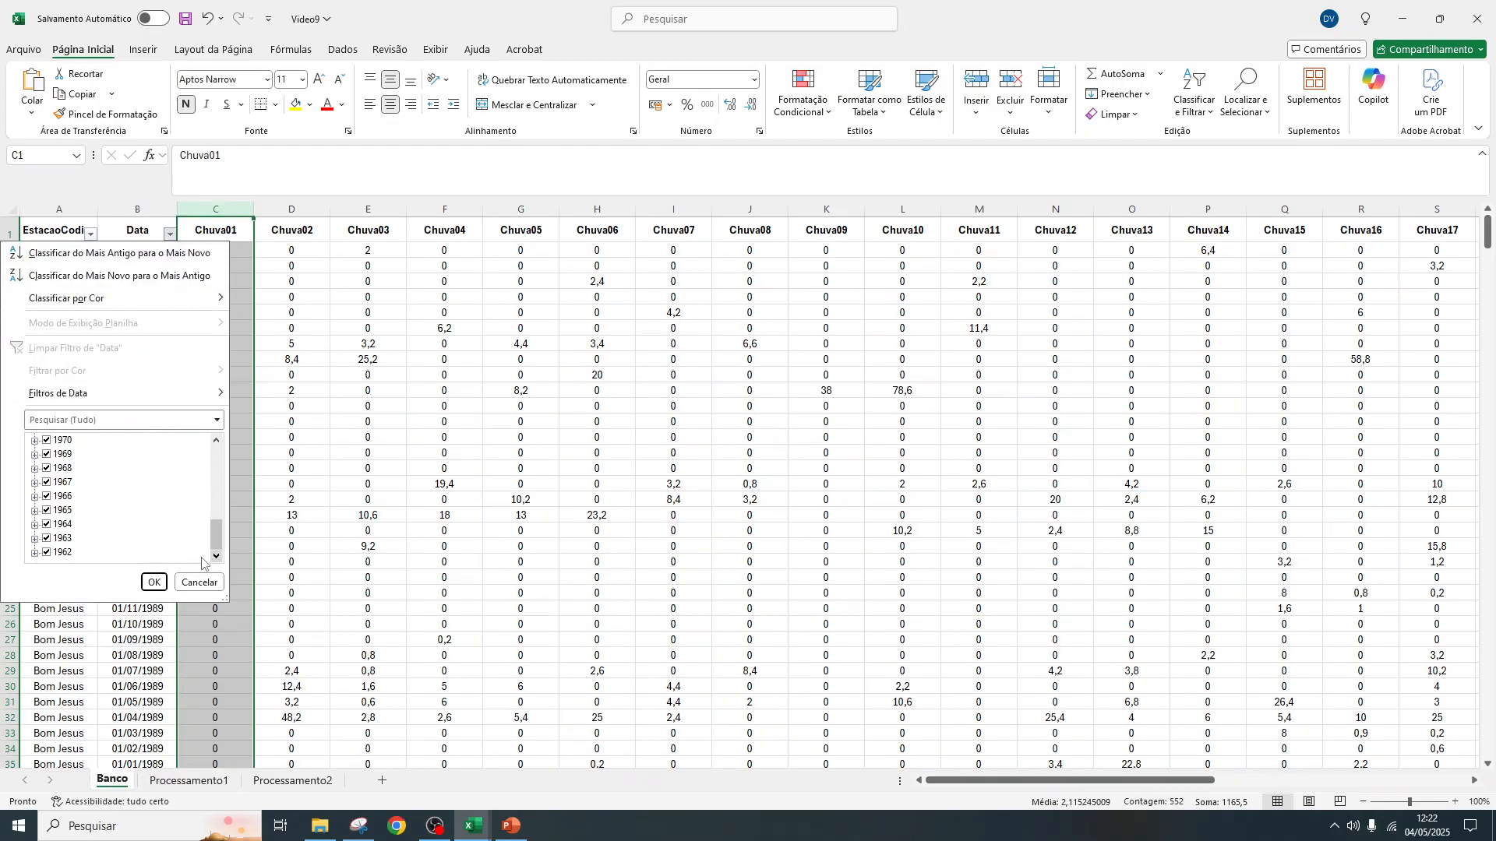
left_click(34, 552)
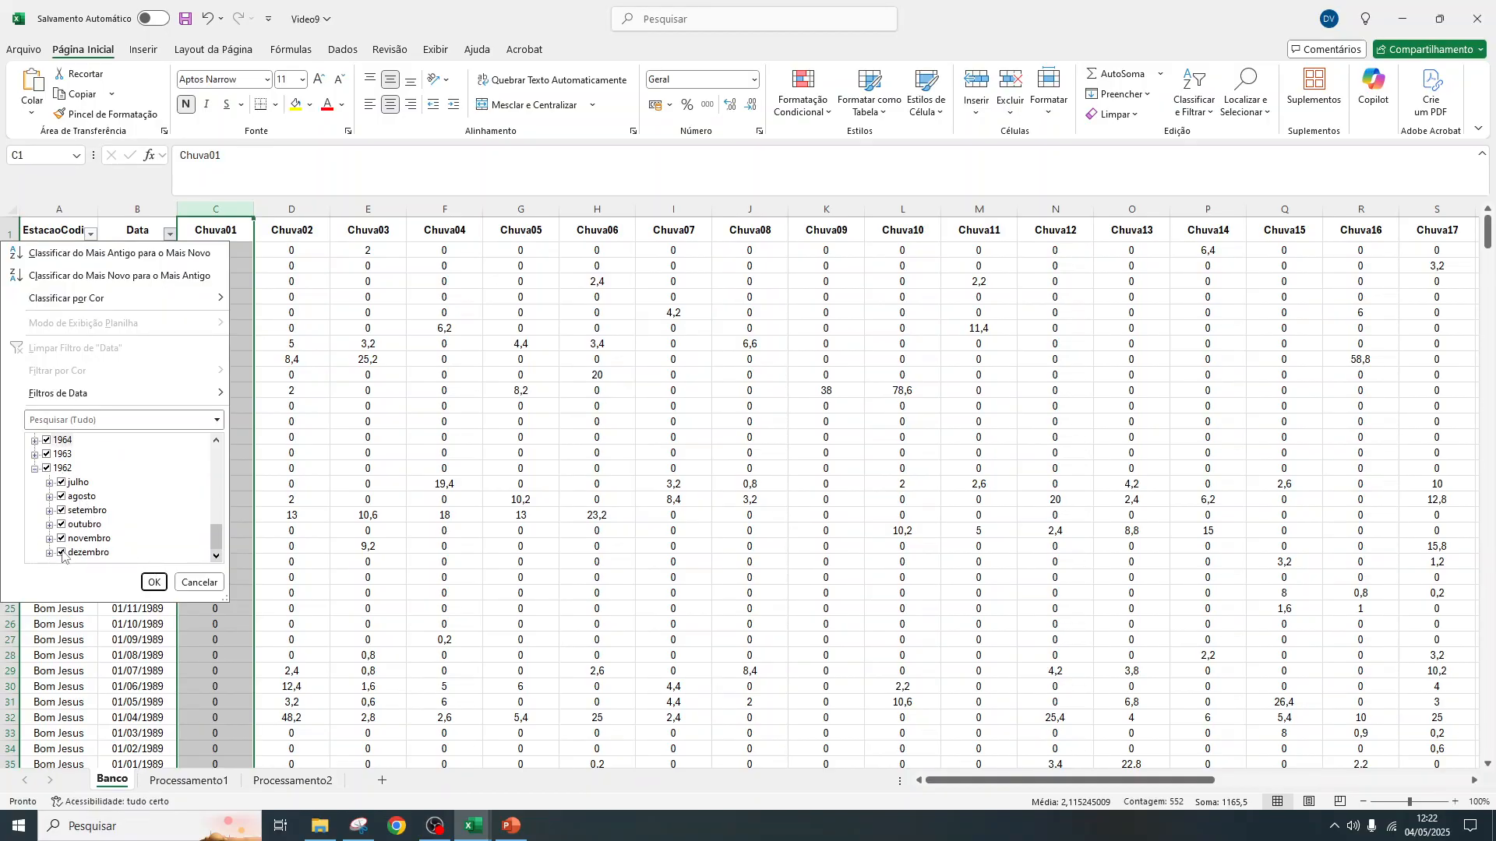
left_click(50, 483)
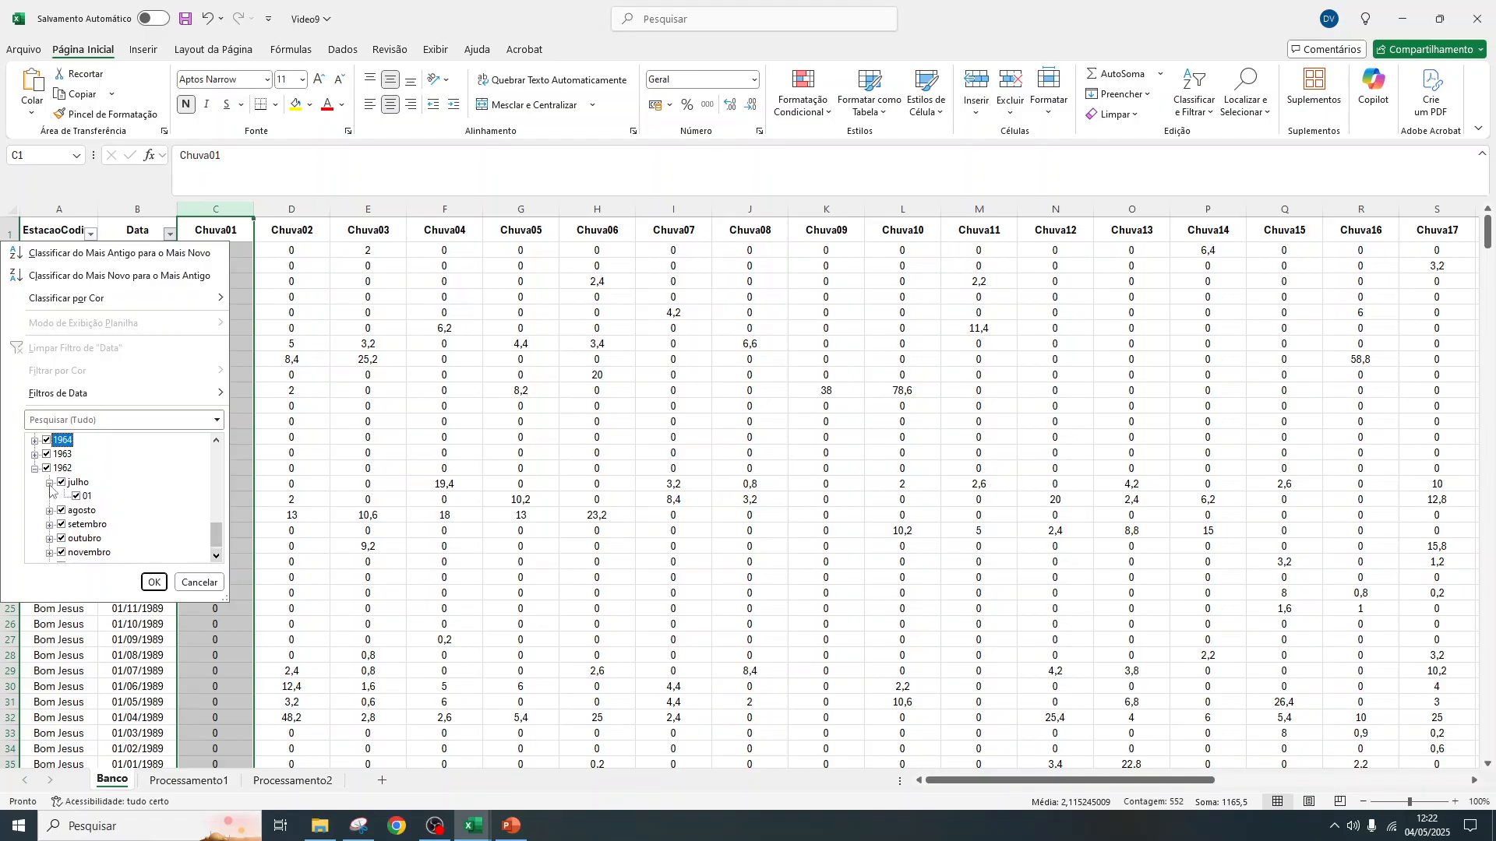
left_click(199, 582)
left_click(195, 782)
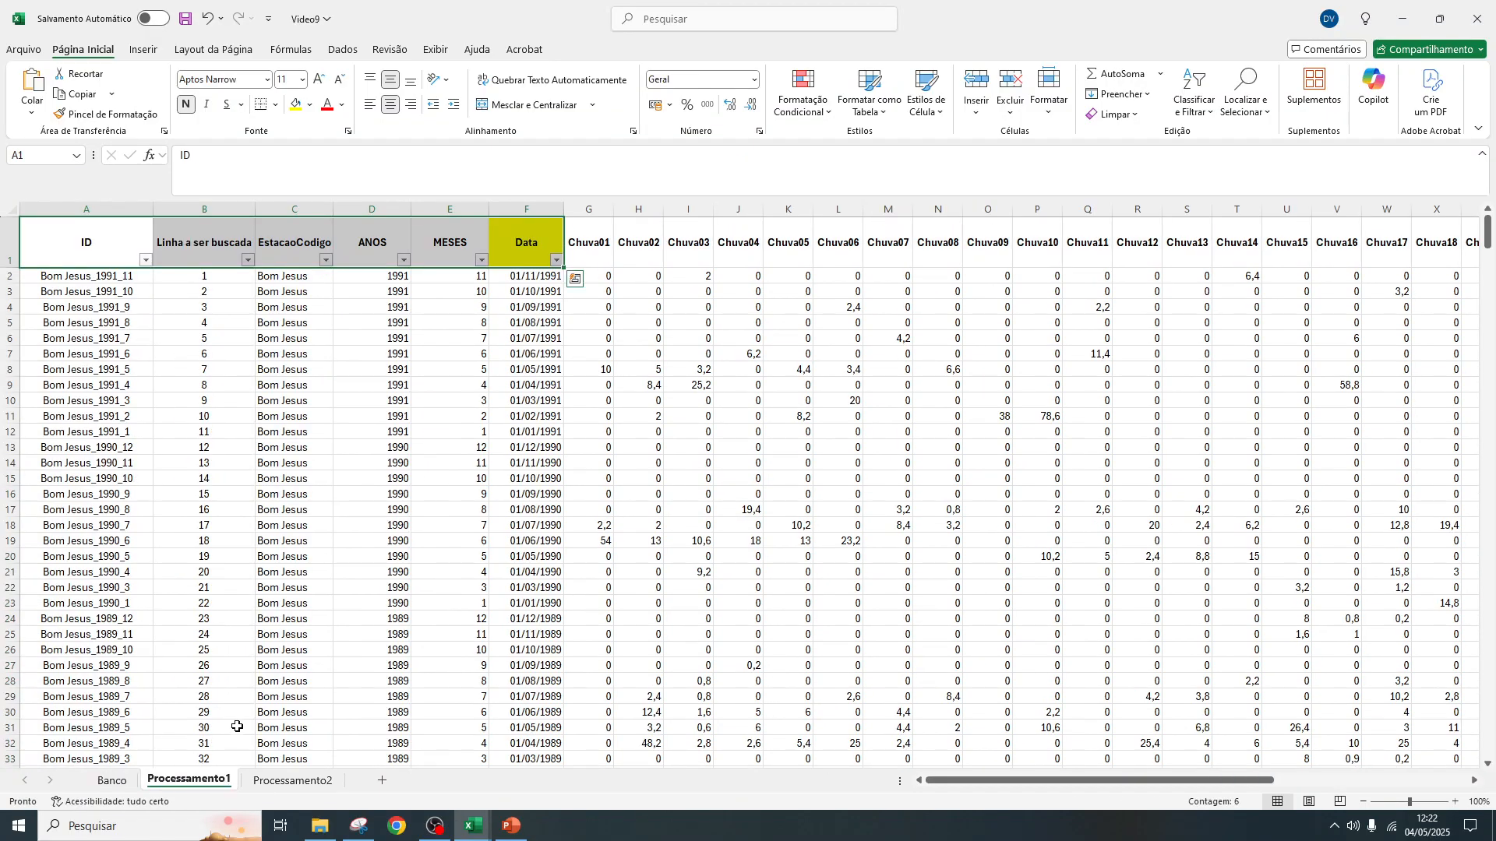
left_click(115, 780)
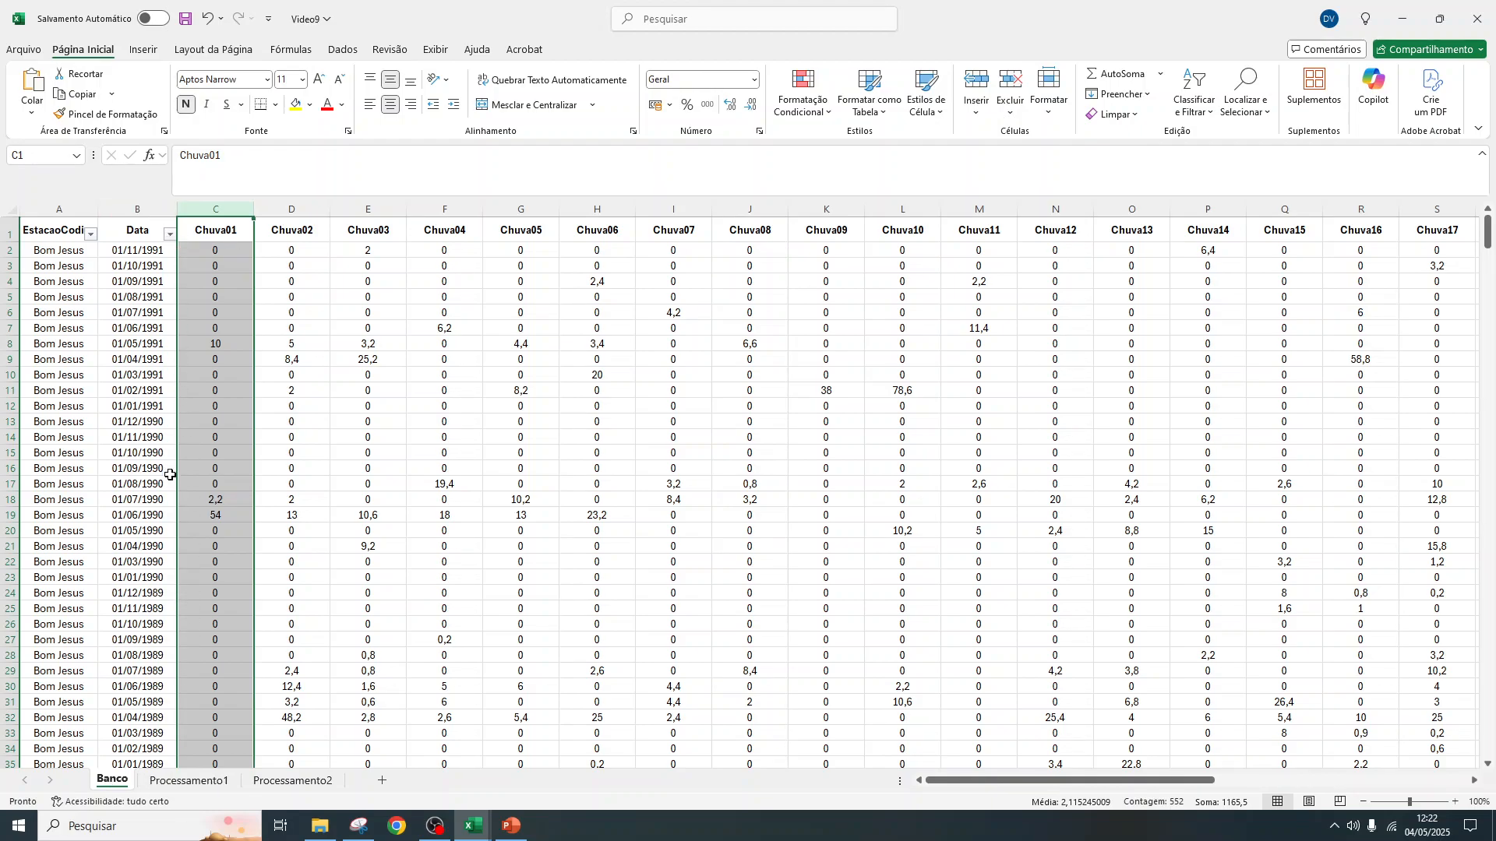
left_click(209, 787)
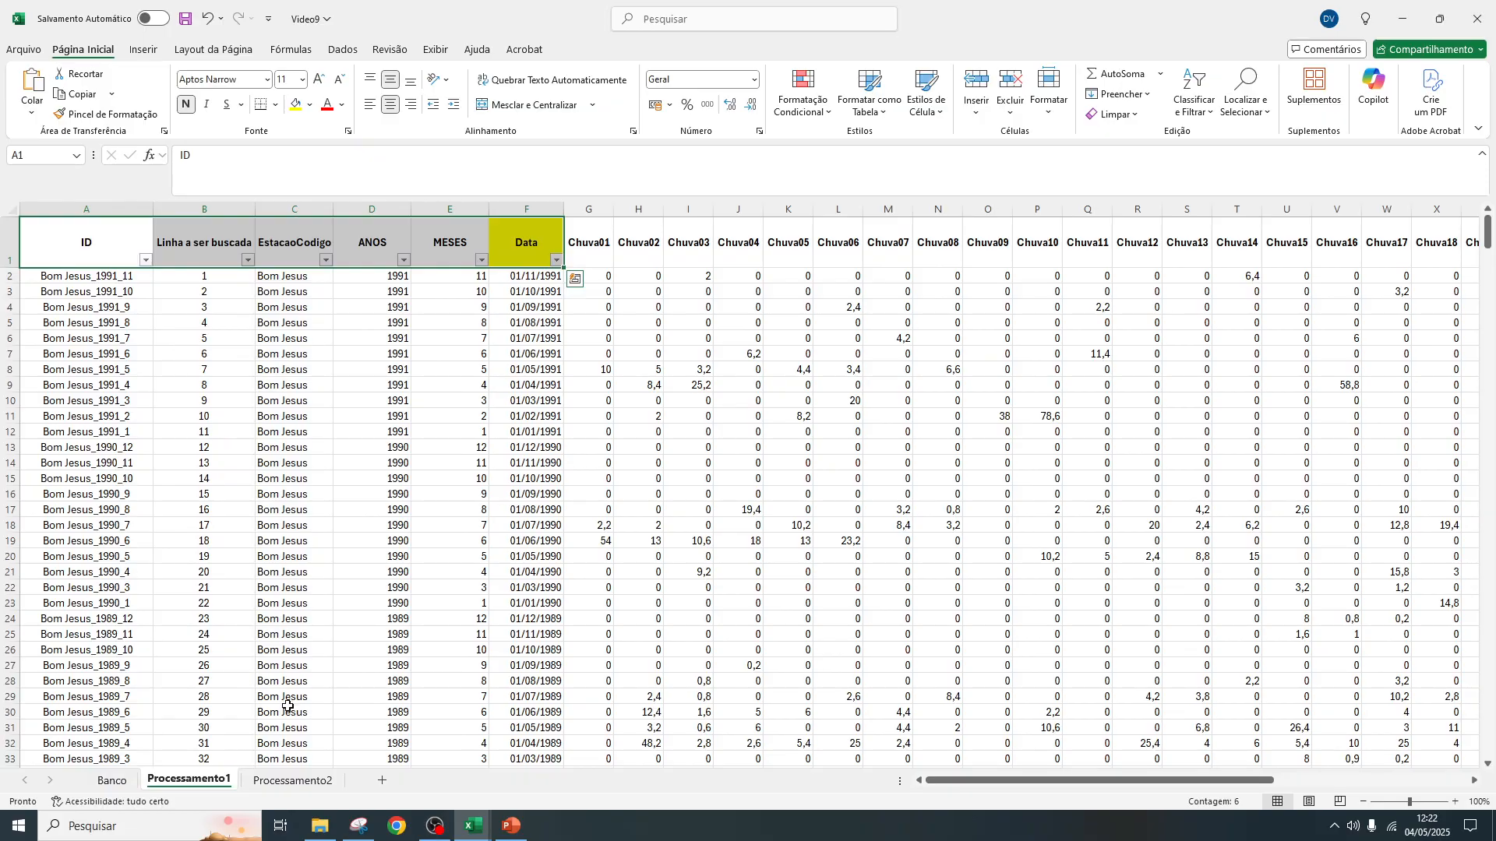
Enter the start date 01/07/1962 in cell A2 of the Processamento2 sheet
left_click(294, 781)
left_click(73, 256)
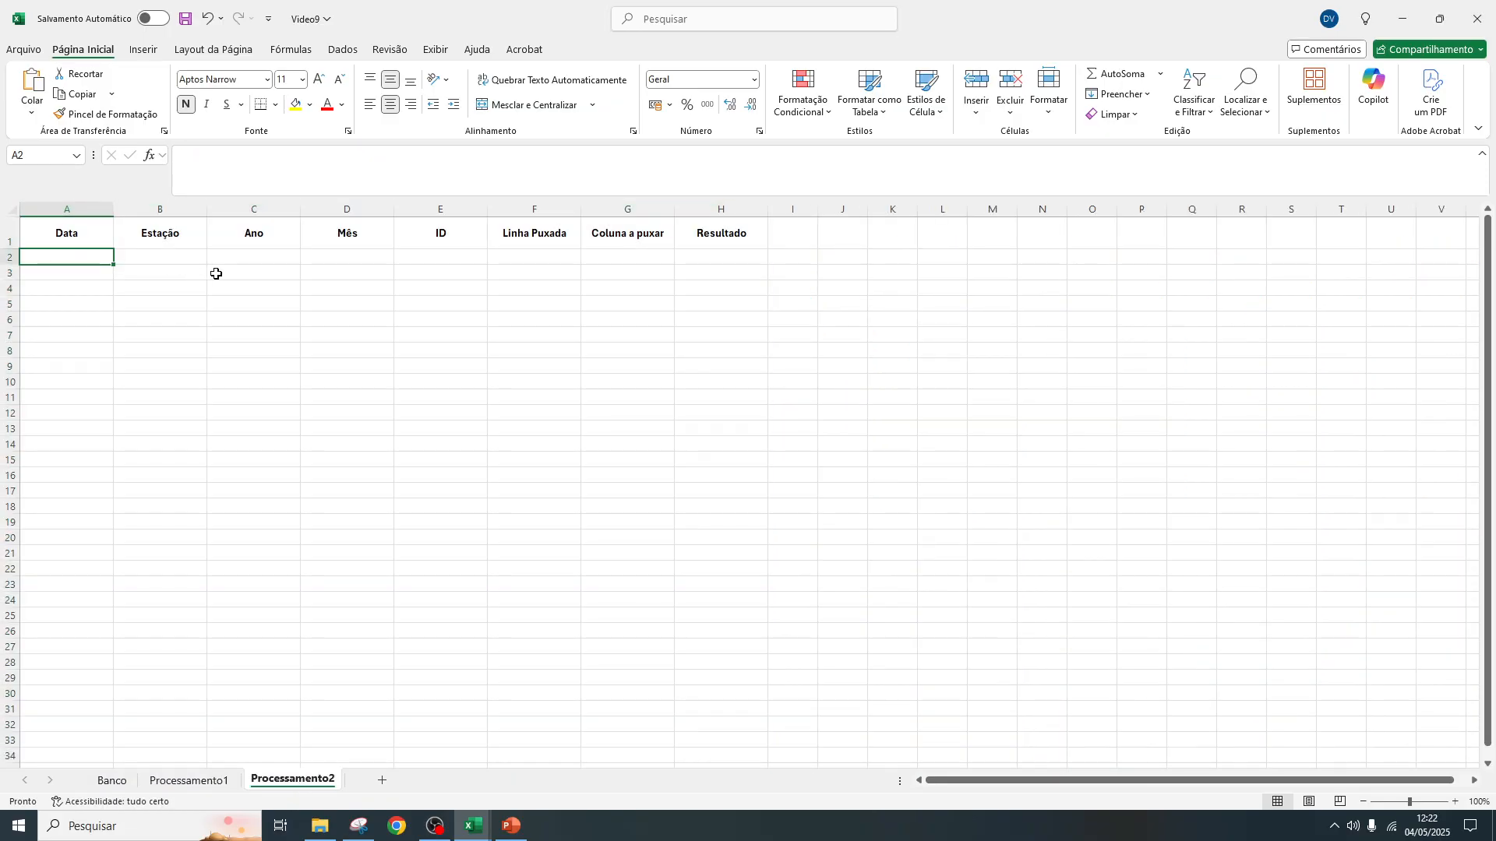
type("01/07/")
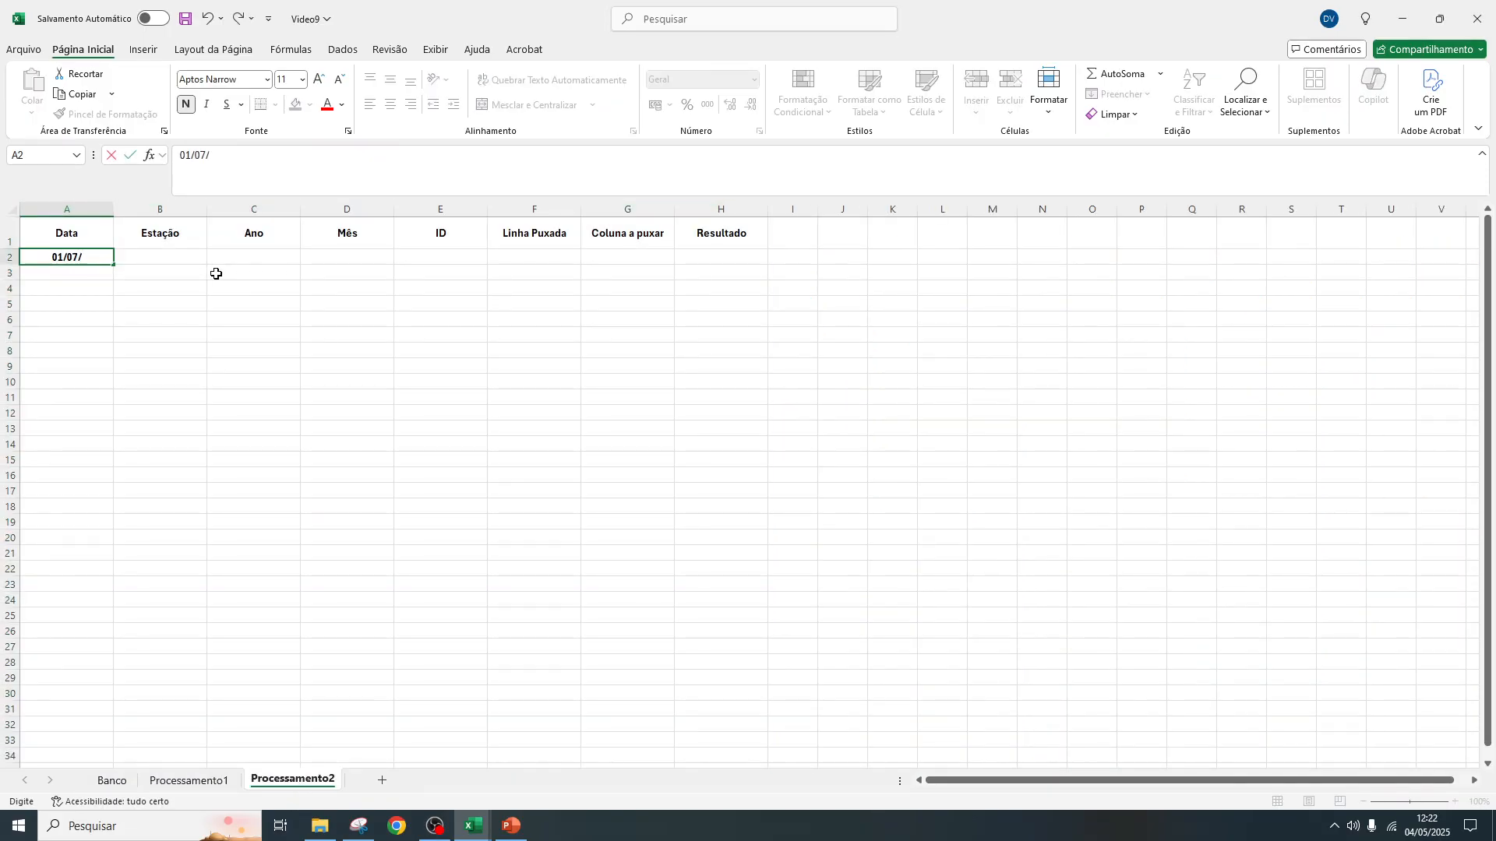
type("1962")
key("Return")
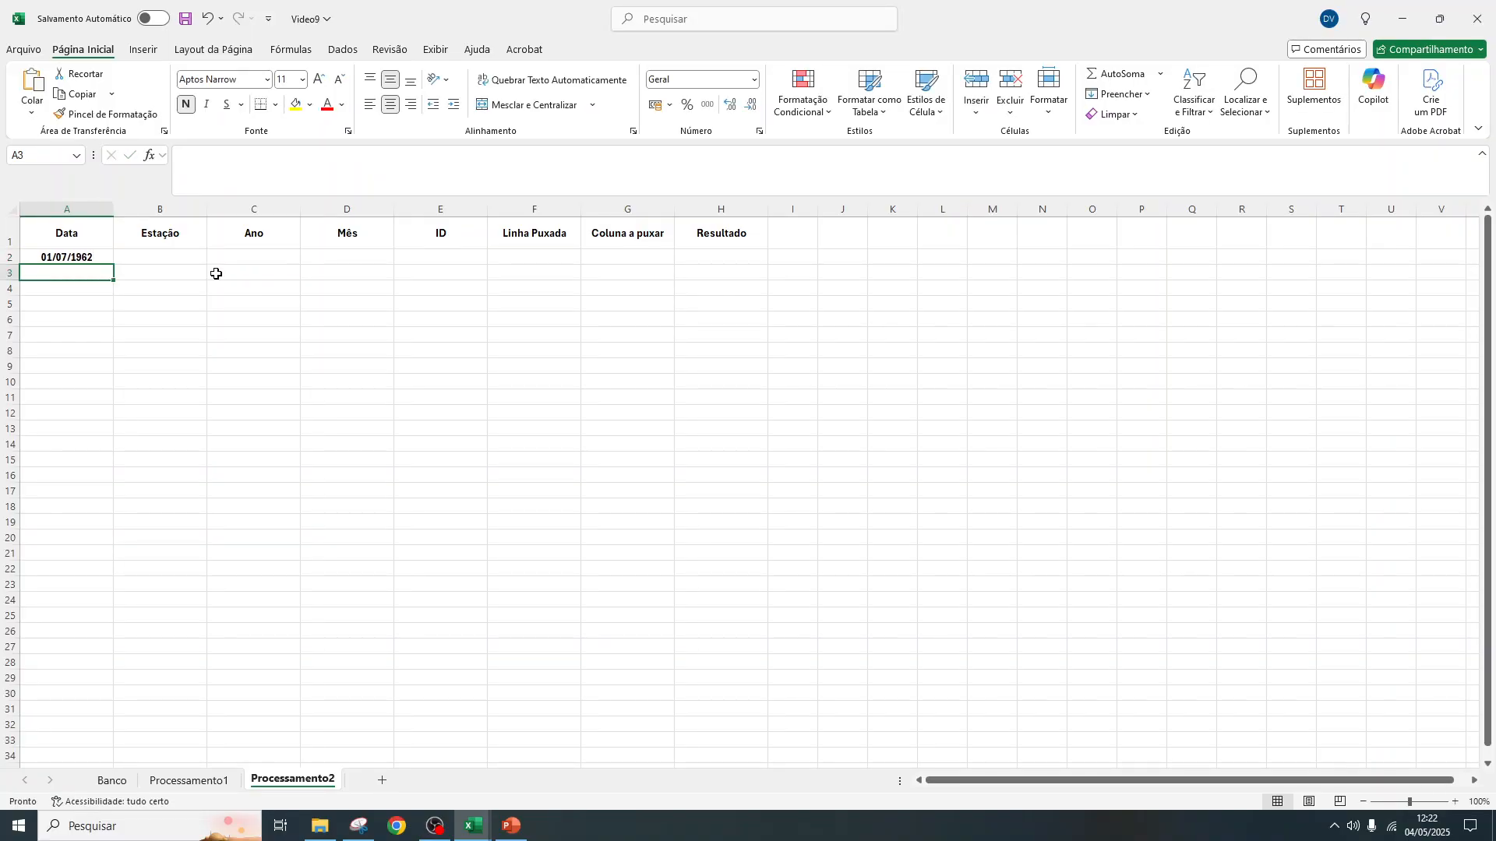
Remove the bold formatting from cells A2 to H33
left_click_drag(52, 210, 736, 212)
left_click_drag(60, 254, 723, 735)
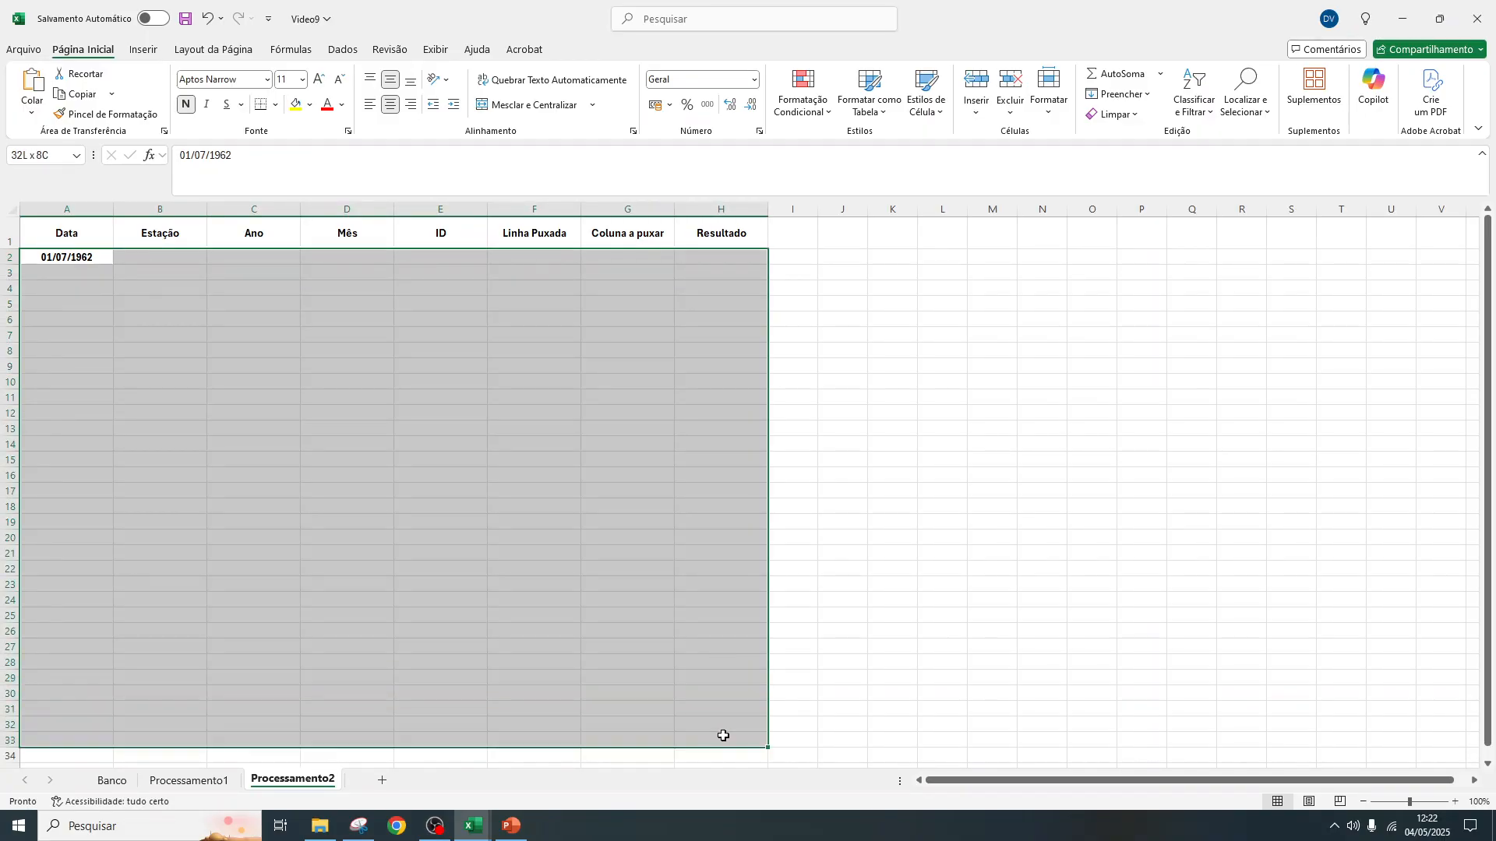
left_click(185, 104)
left_click(231, 402)
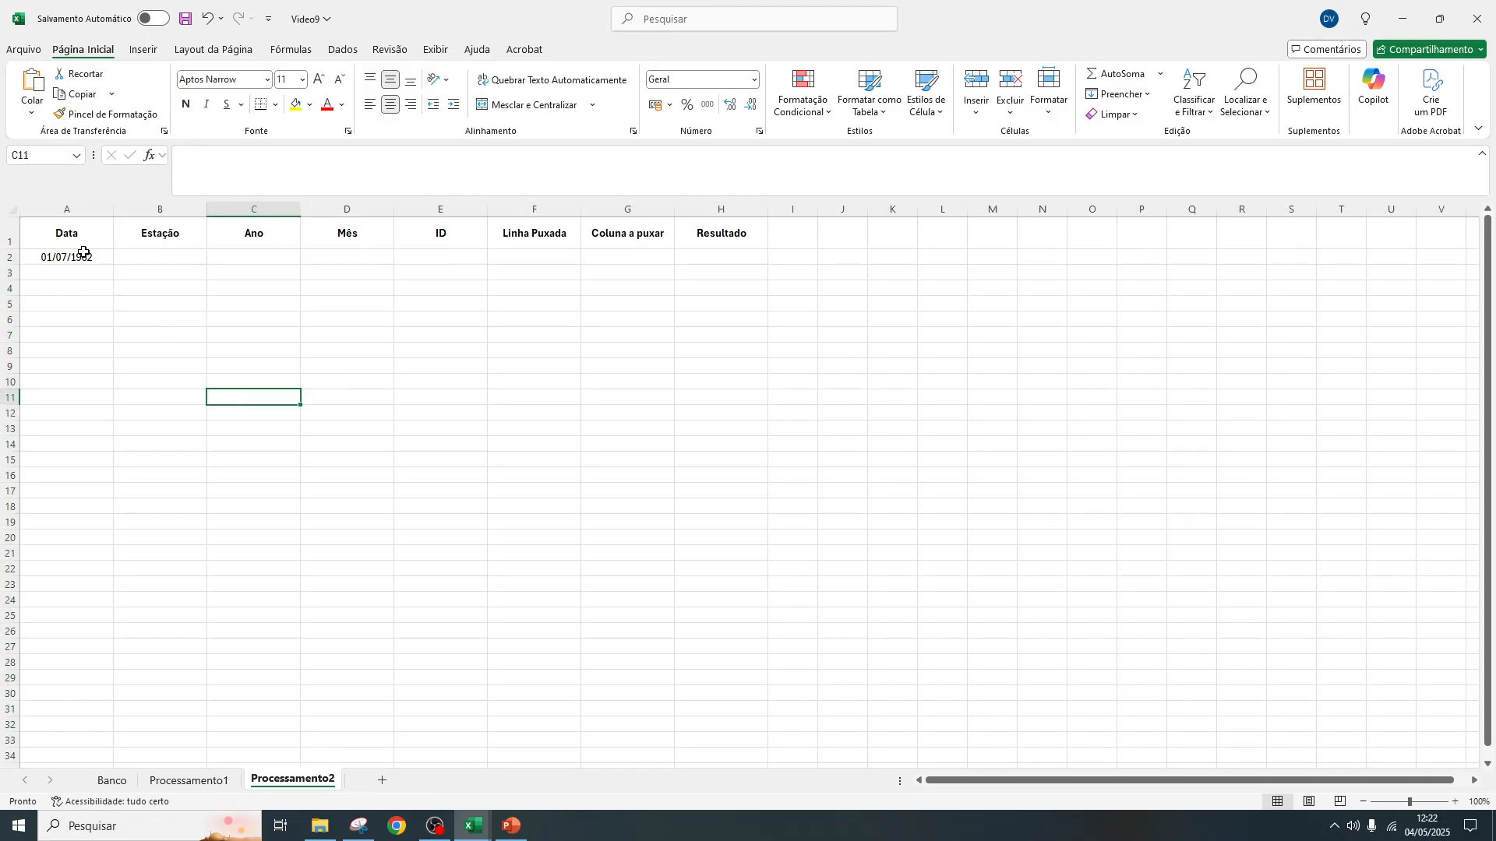
Remove bold from the whole of columns A to H and reapply it only to the headers in A1 to H1
left_click_drag(81, 208, 722, 209)
left_click(187, 104)
left_click(193, 397)
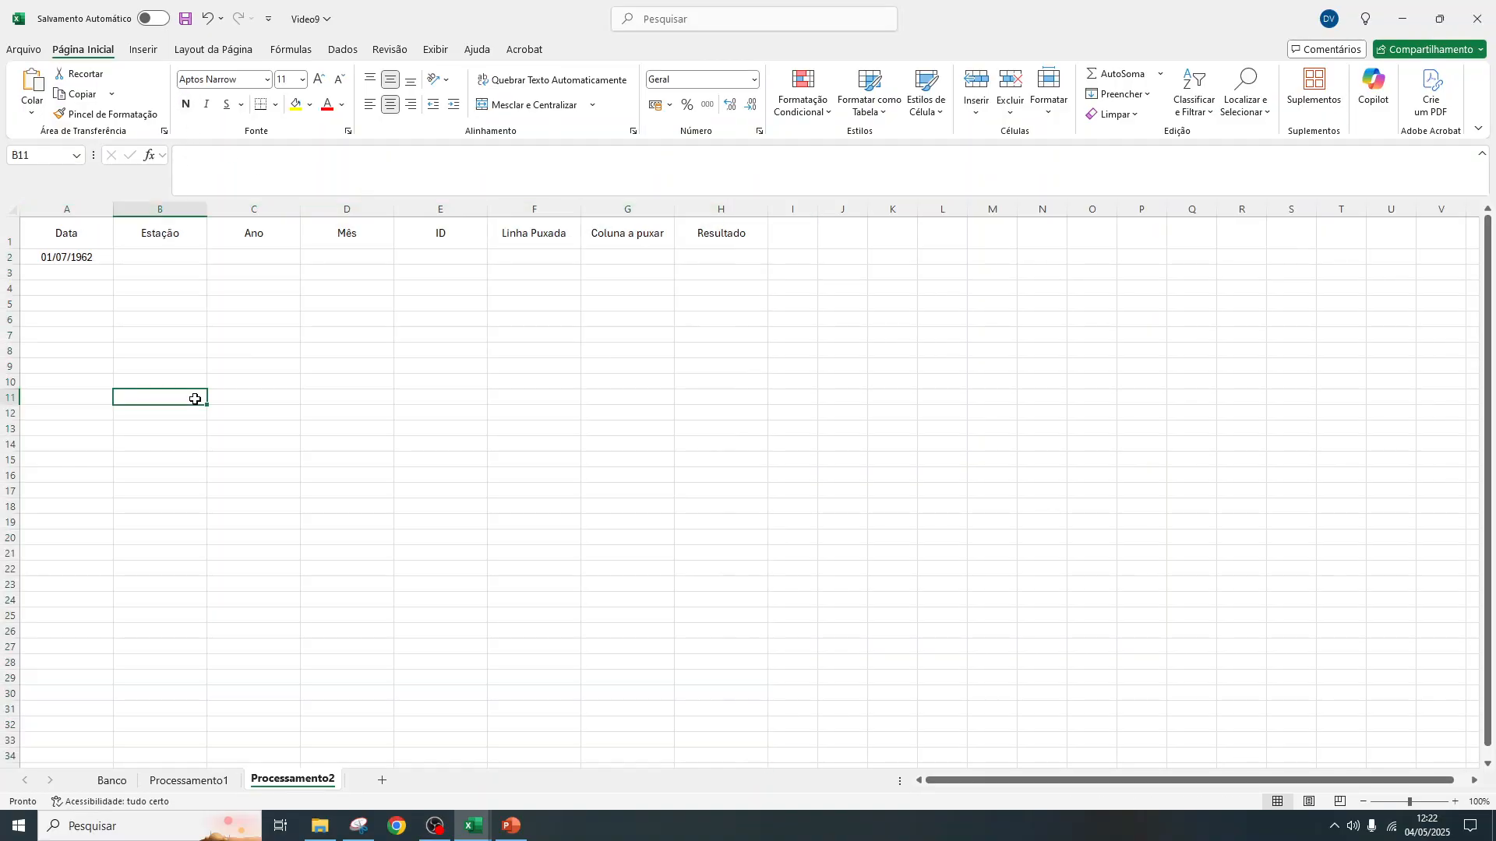
left_click_drag(82, 241, 701, 226)
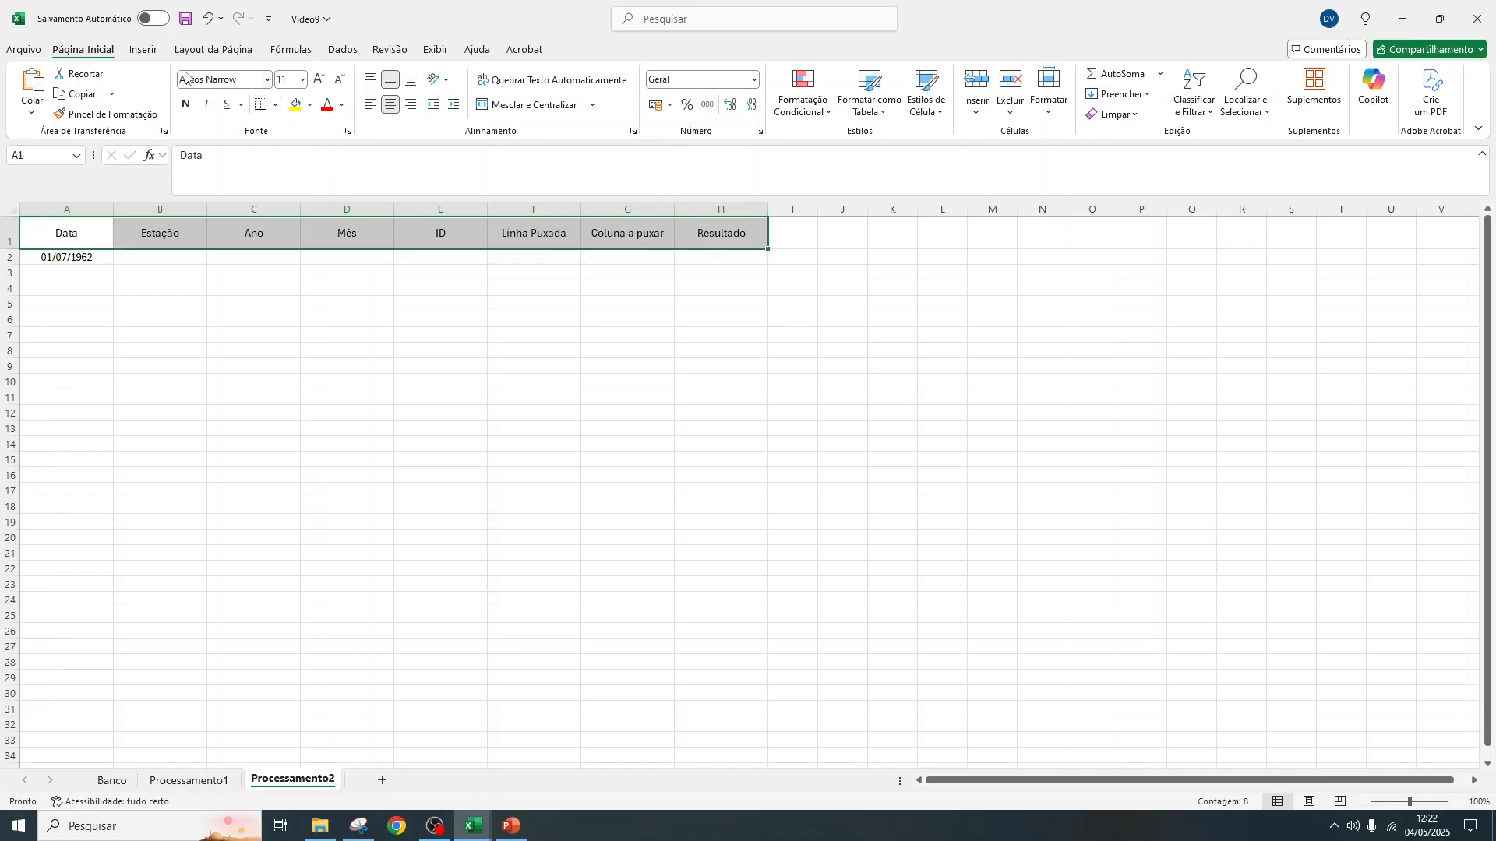
left_click(187, 104)
left_click(191, 338)
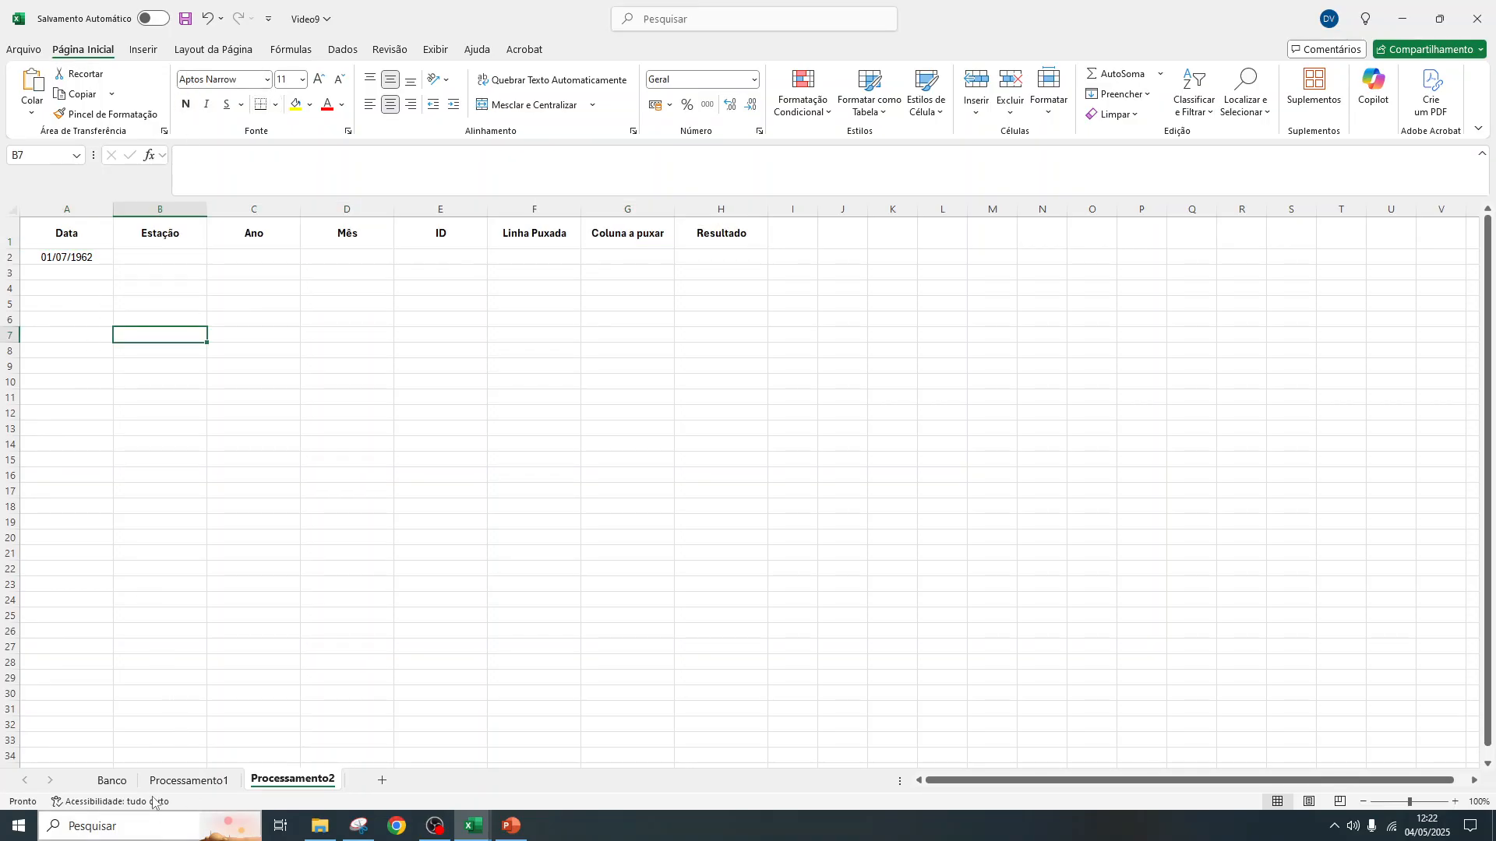
Check the last month of 1991 in the Banco sheet's Data filter list, without applying a filter
left_click(118, 783)
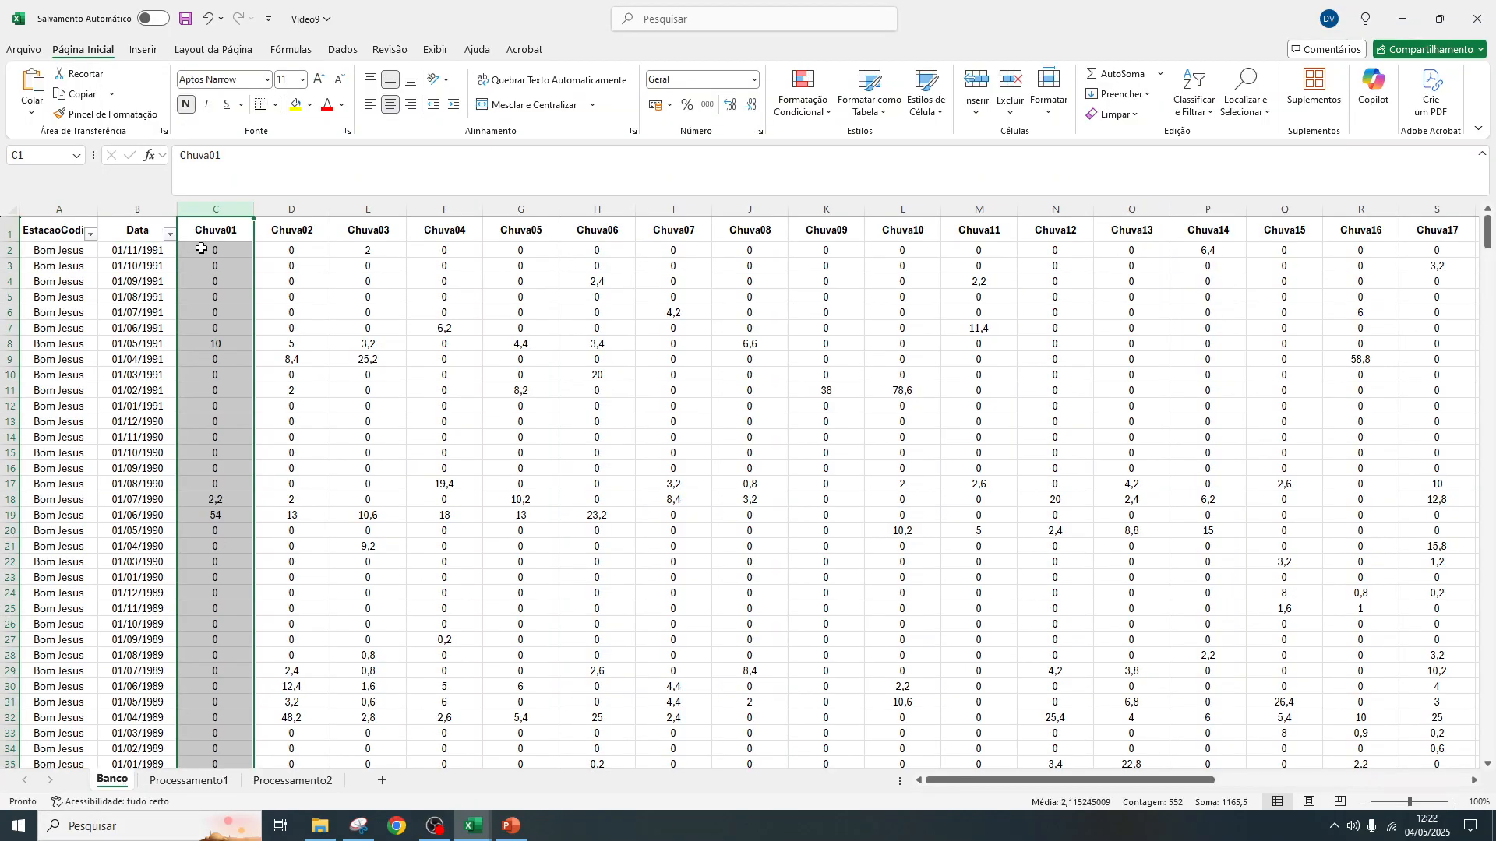
left_click(169, 234)
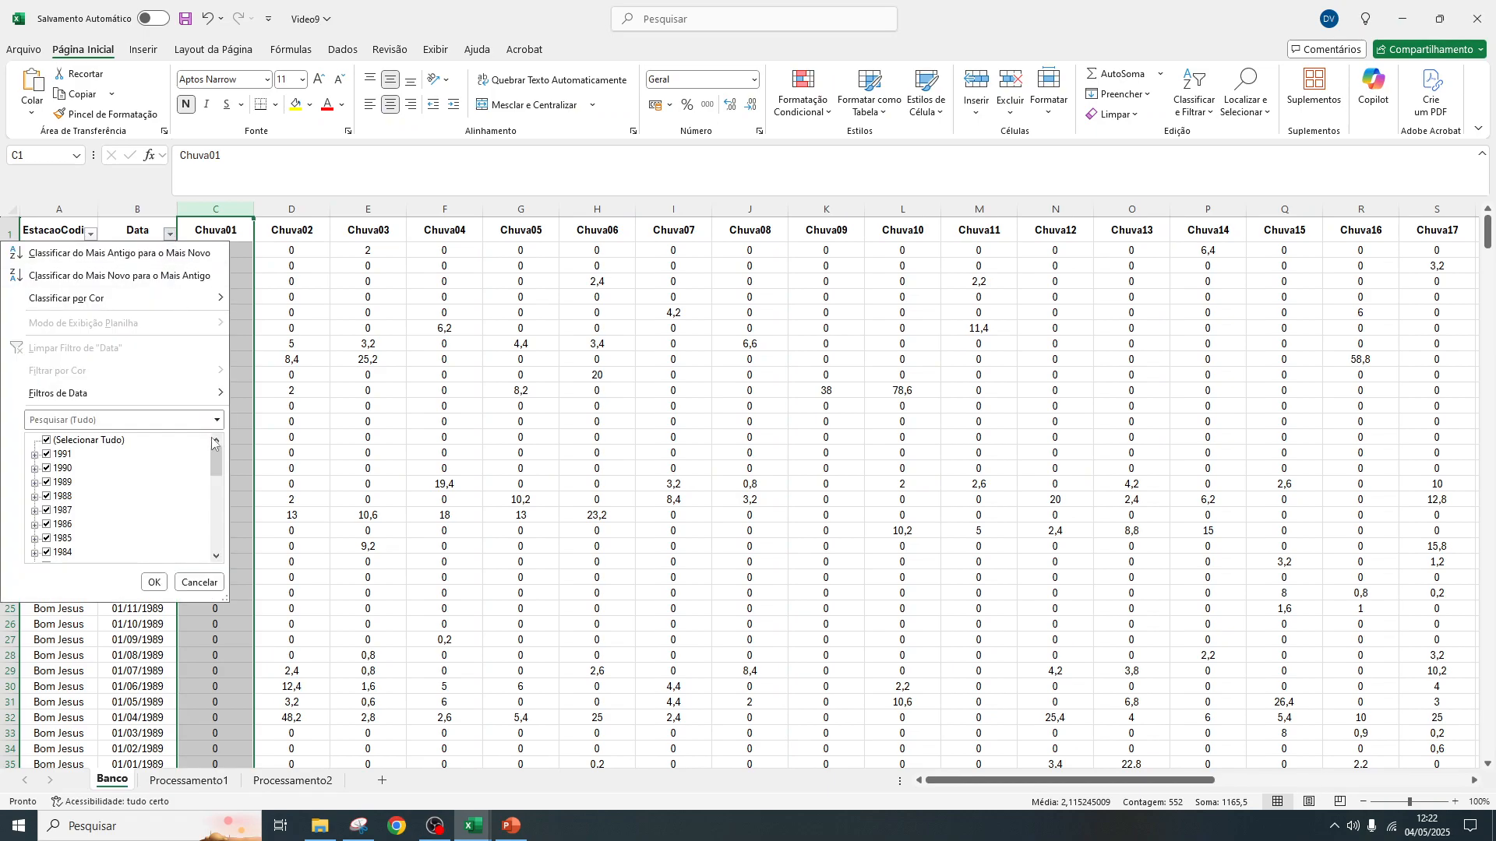
left_click(35, 455)
scroll(152, 466, "down", 3)
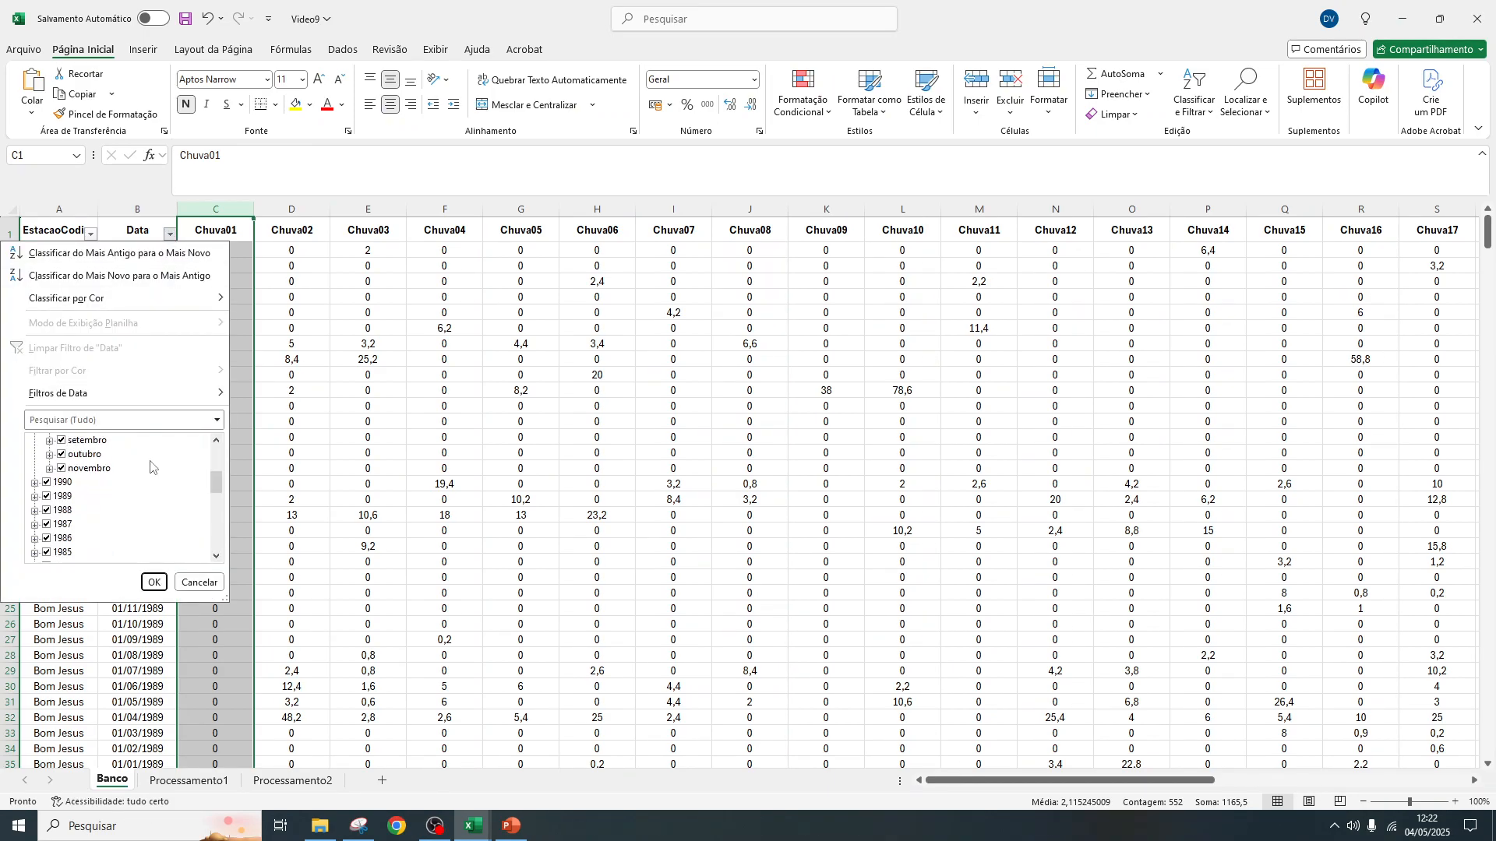
left_click(199, 582)
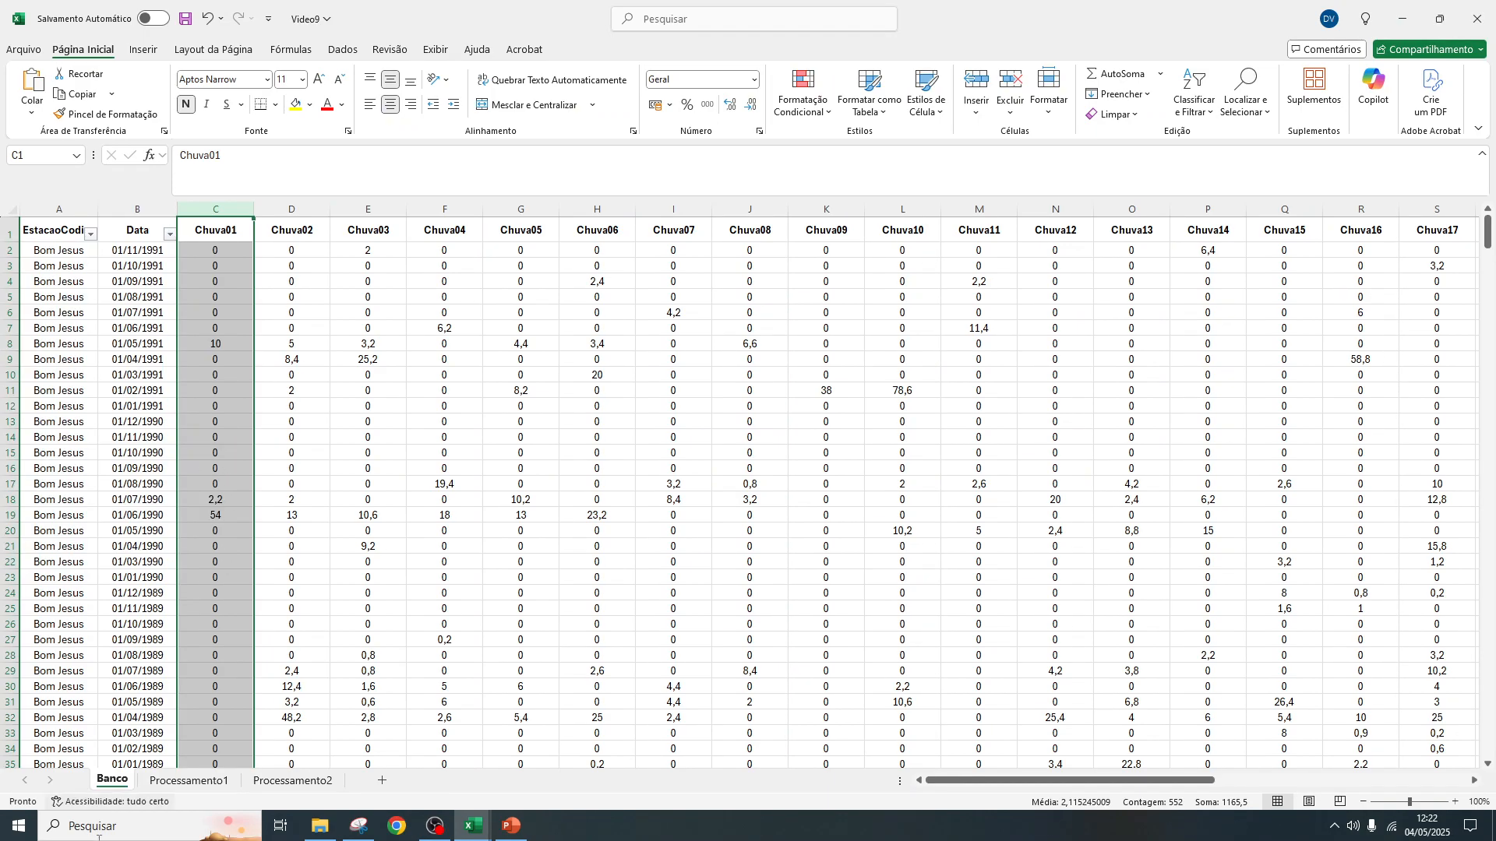
Fill column A of Processamento2 from A2 downward with a daily date series, increment 1 and limit 01/12/1991
left_click(292, 780)
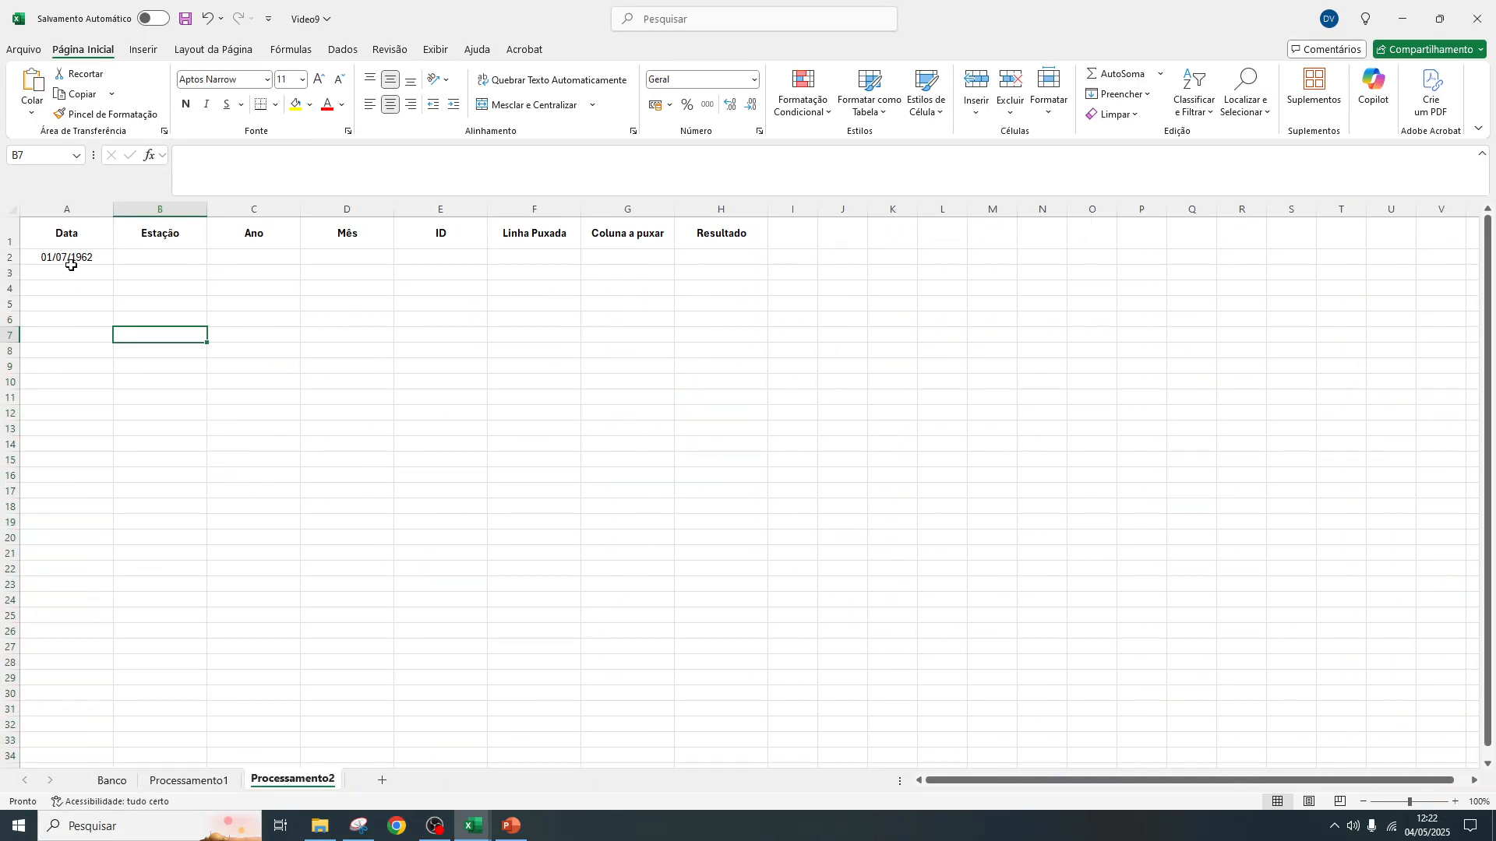
left_click(107, 259)
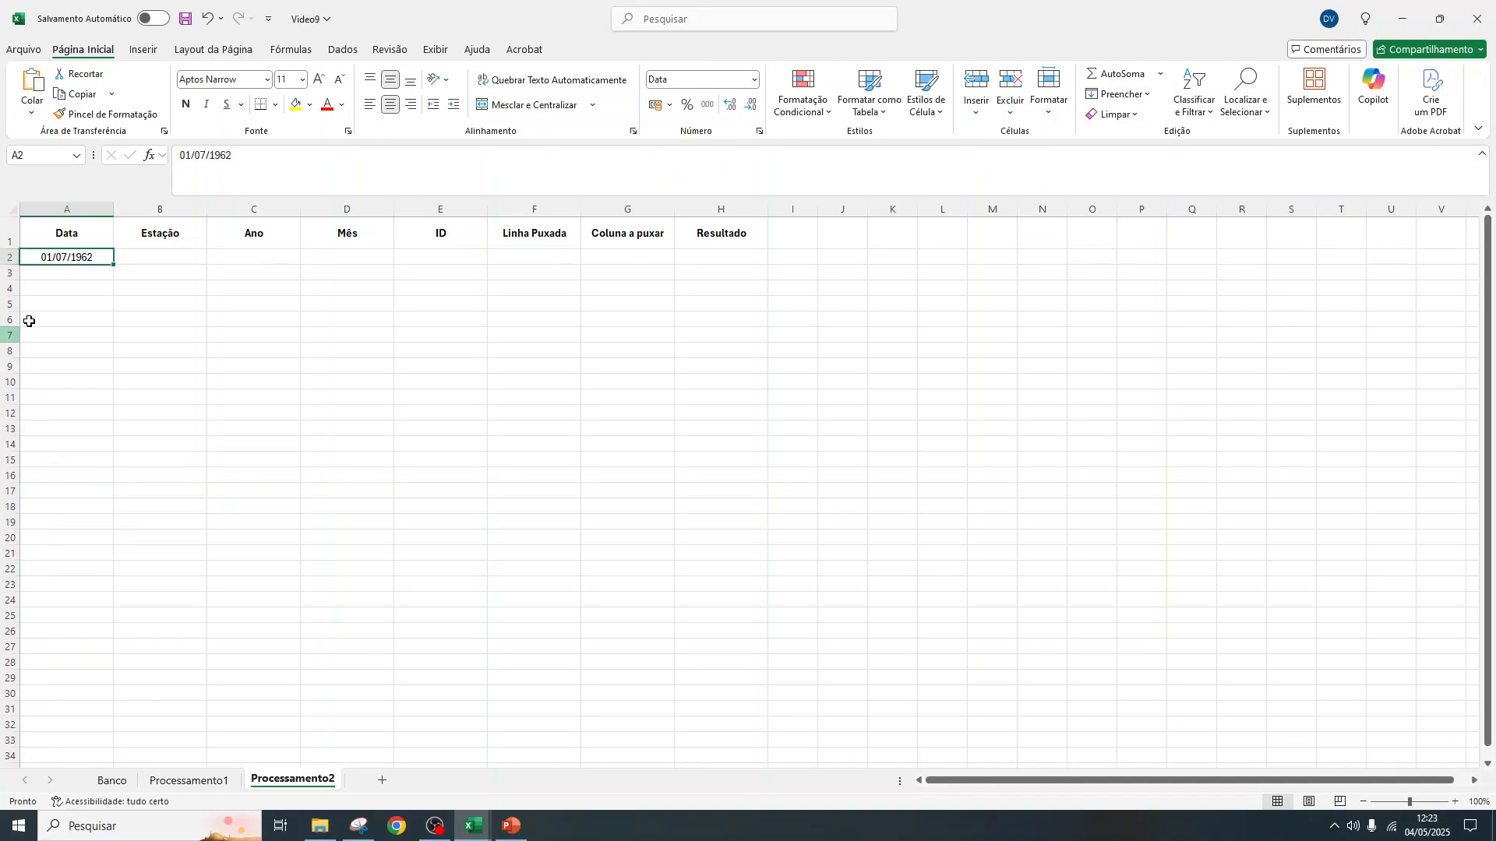
left_click(1138, 94)
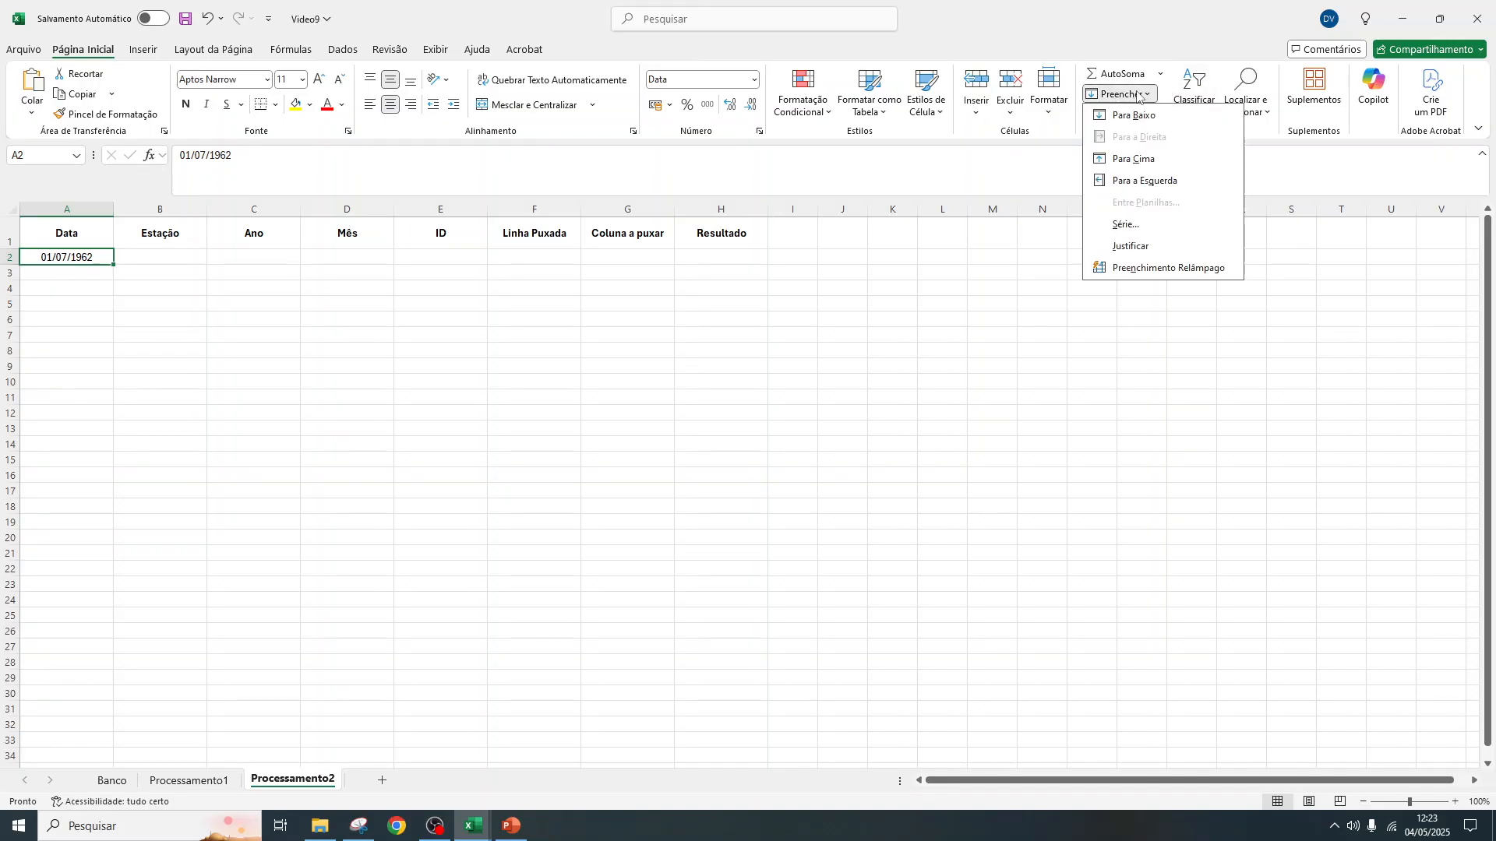
left_click(1153, 226)
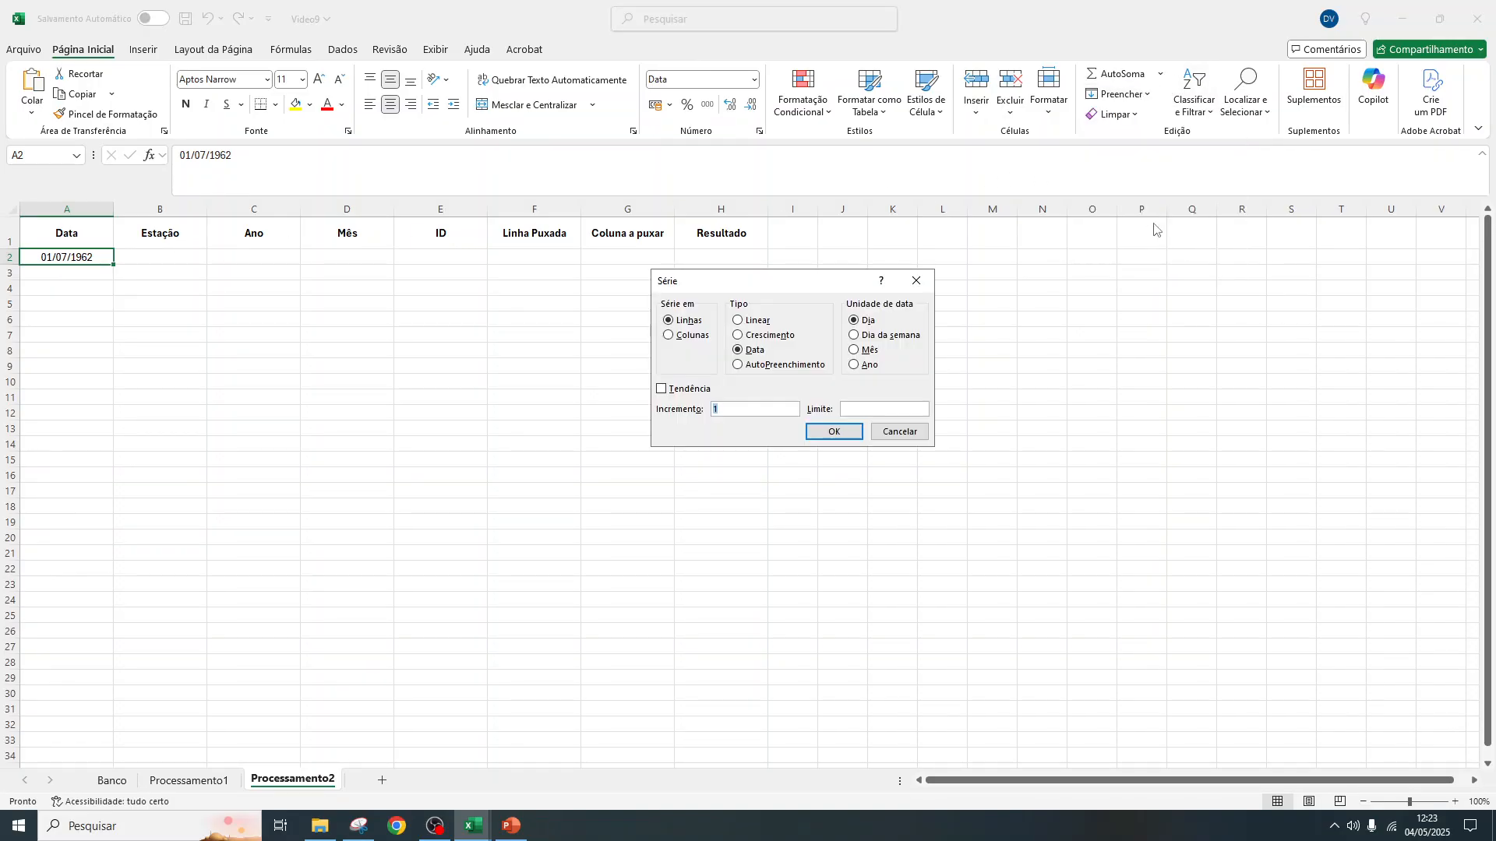
left_click(669, 337)
left_click(852, 407)
type("01/12/1991")
left_click(833, 431)
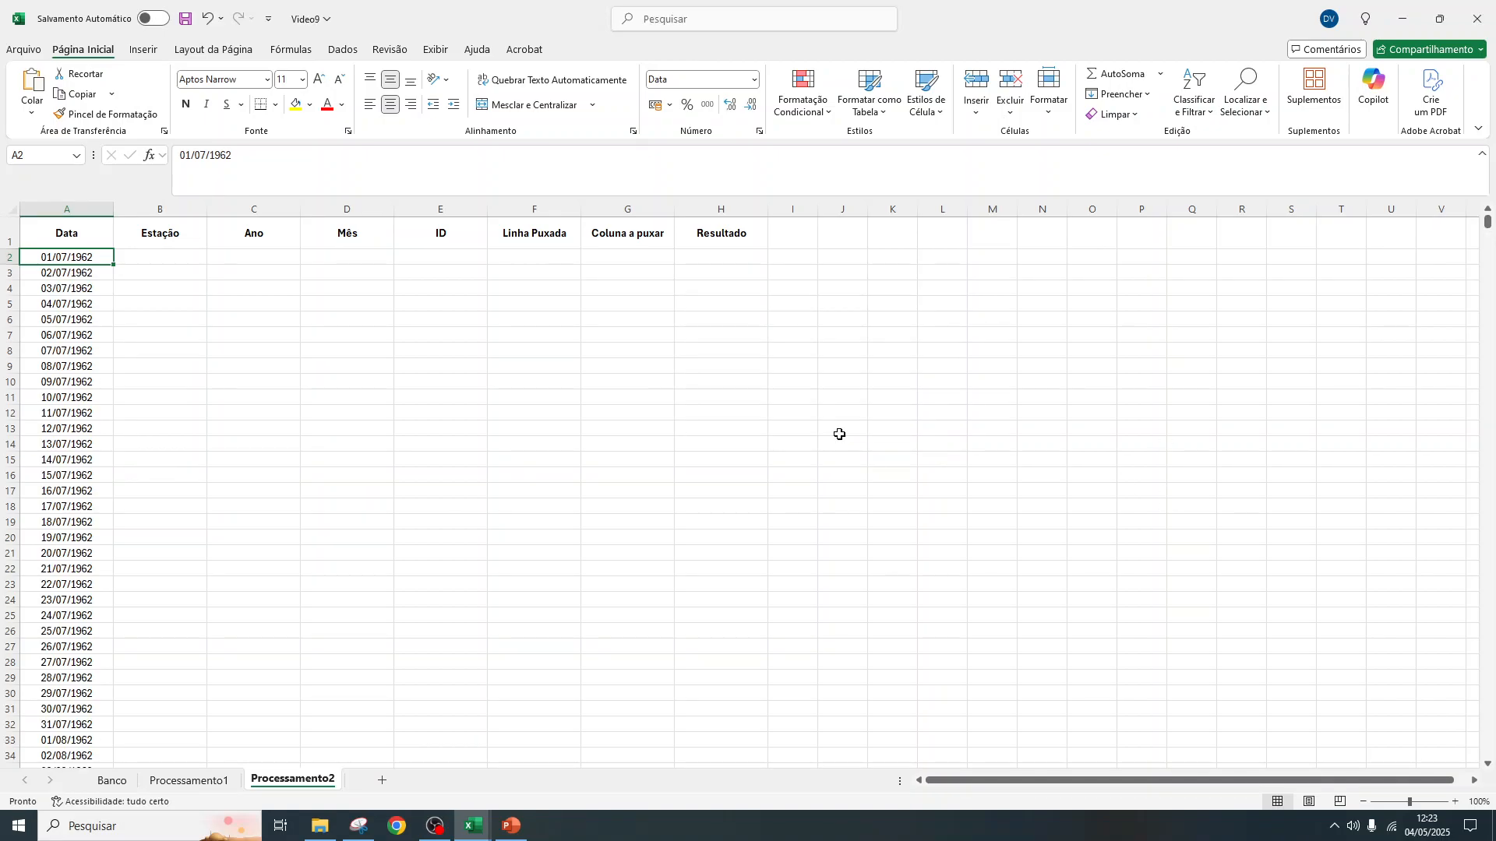
Review the filled dates in column A through to the end of the series and return towards the start
left_click_drag(101, 257, 16, 835)
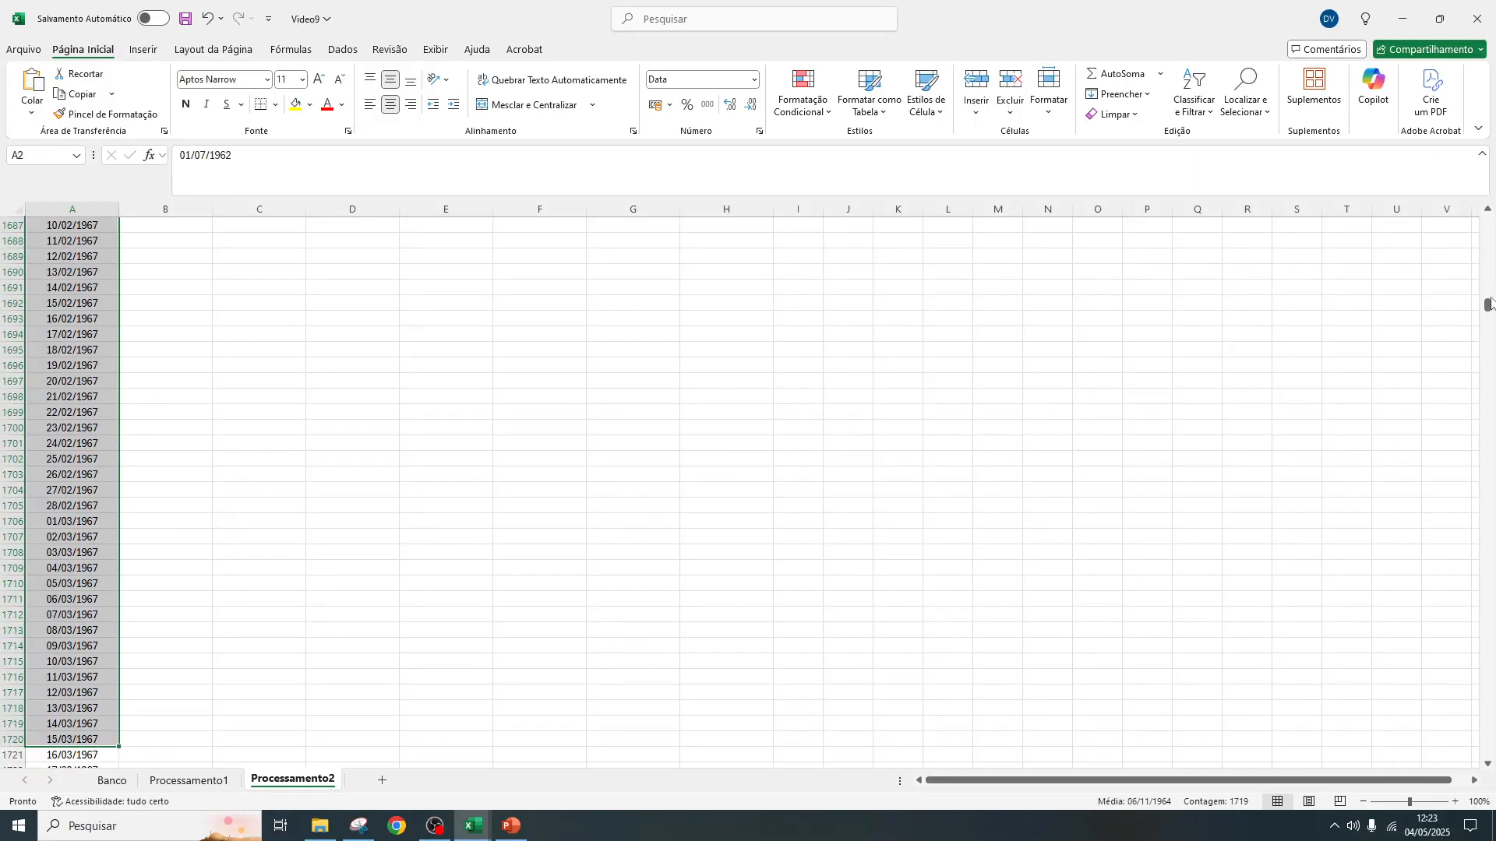
left_click(62, 335)
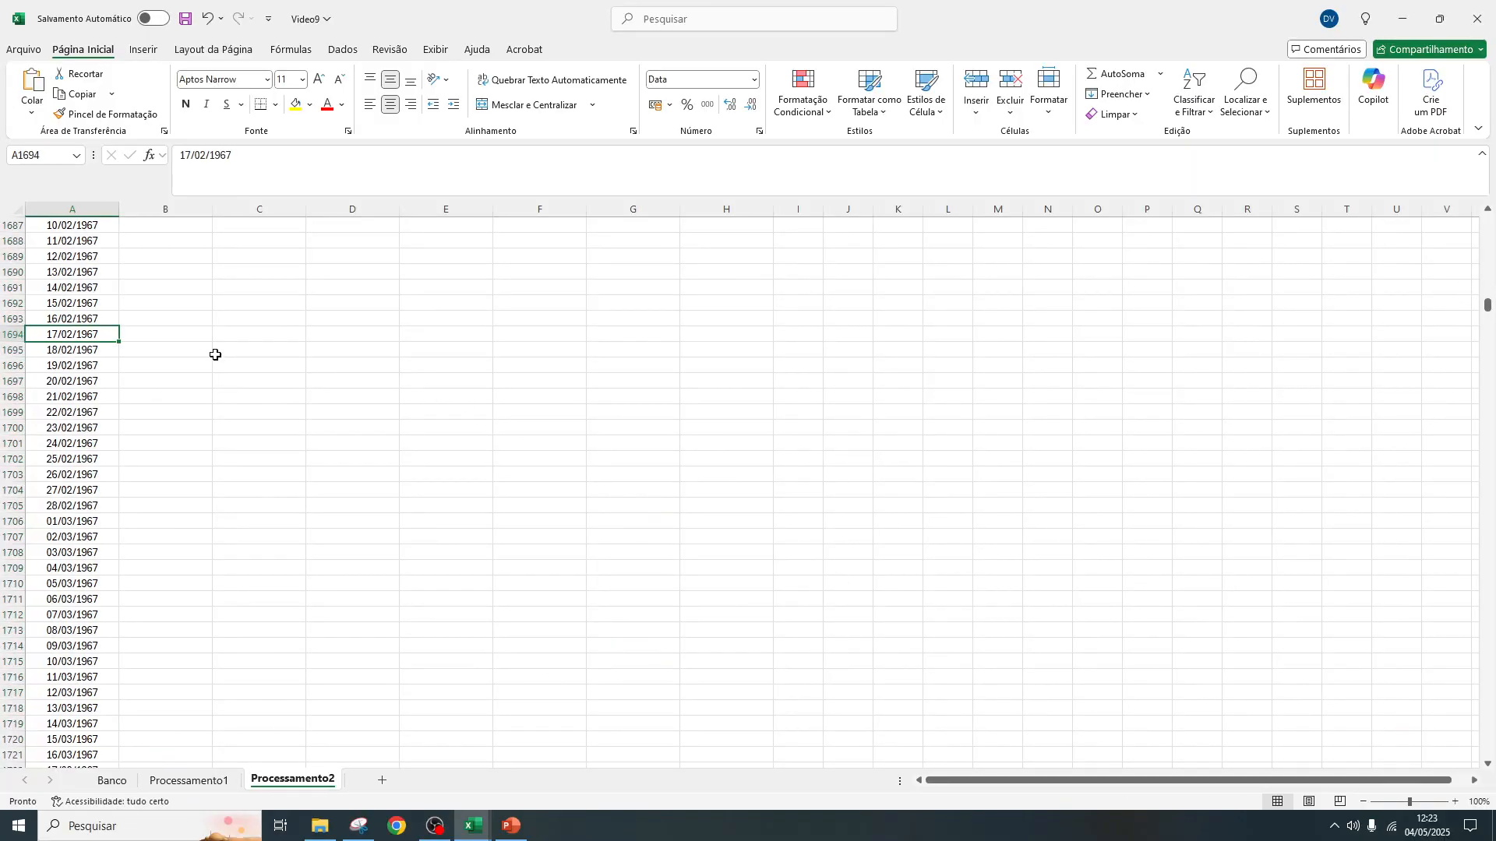
key("ctrl+shift+Down")
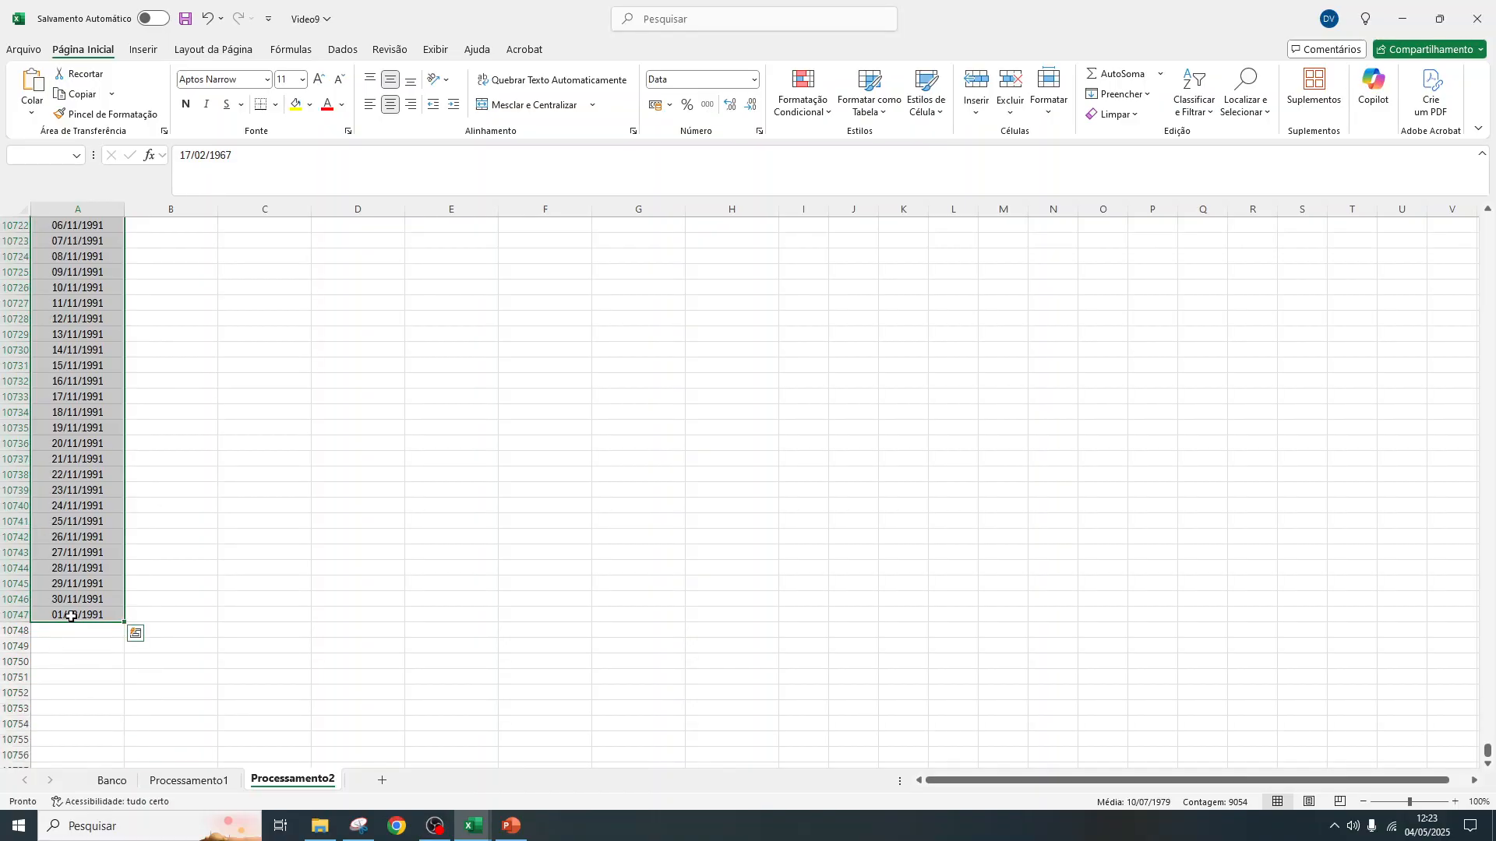
left_click_drag(1488, 755, 1487, 223)
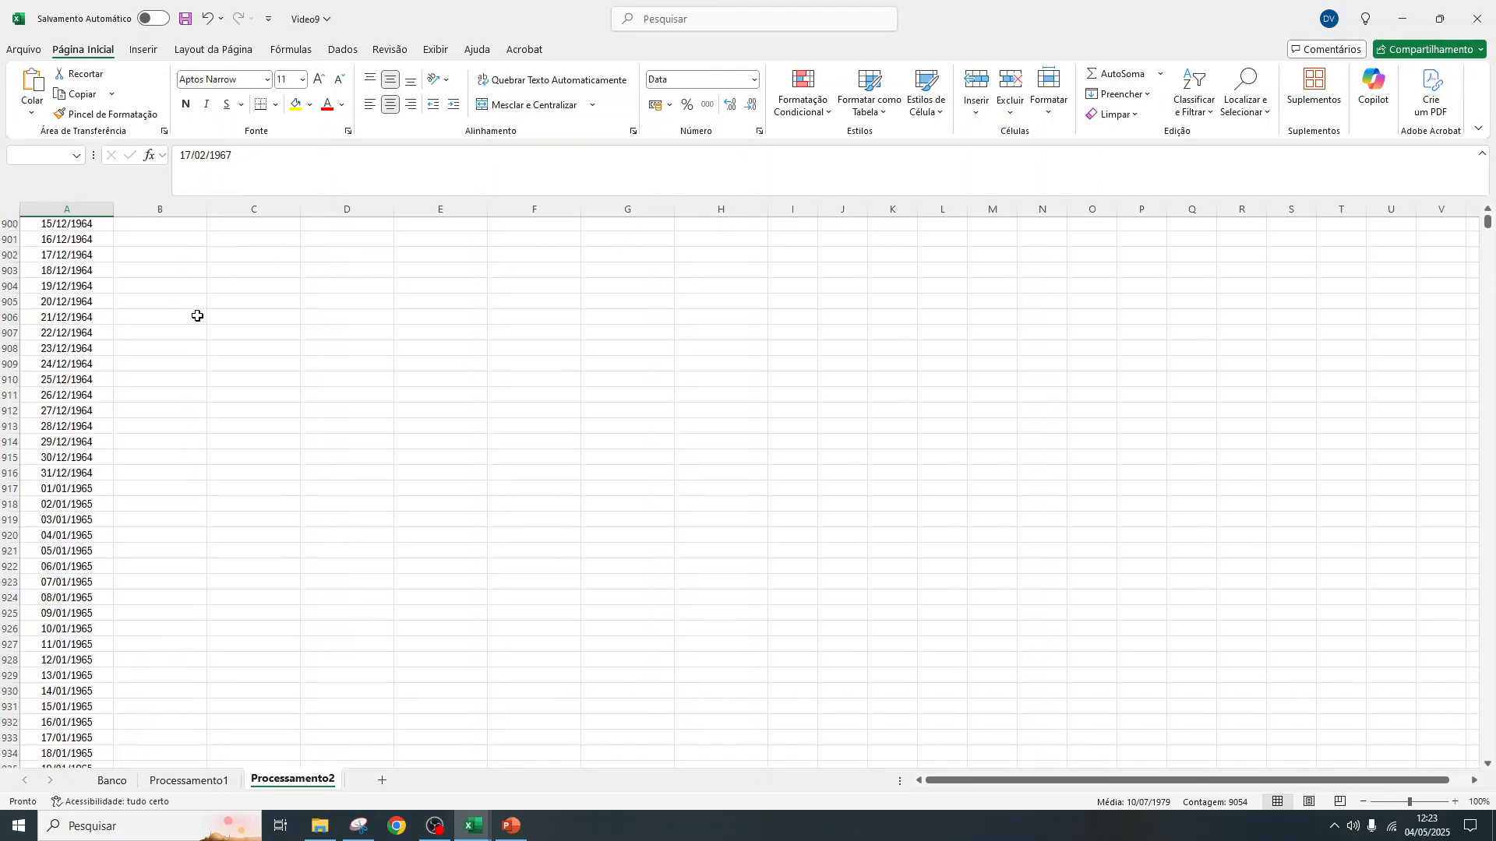
Look over the Processamento1 and Banco sheets, returning to the first station cell, B2, of Processamento2
left_click_drag(1487, 222, 1489, 208)
left_click(84, 289)
key("Up")
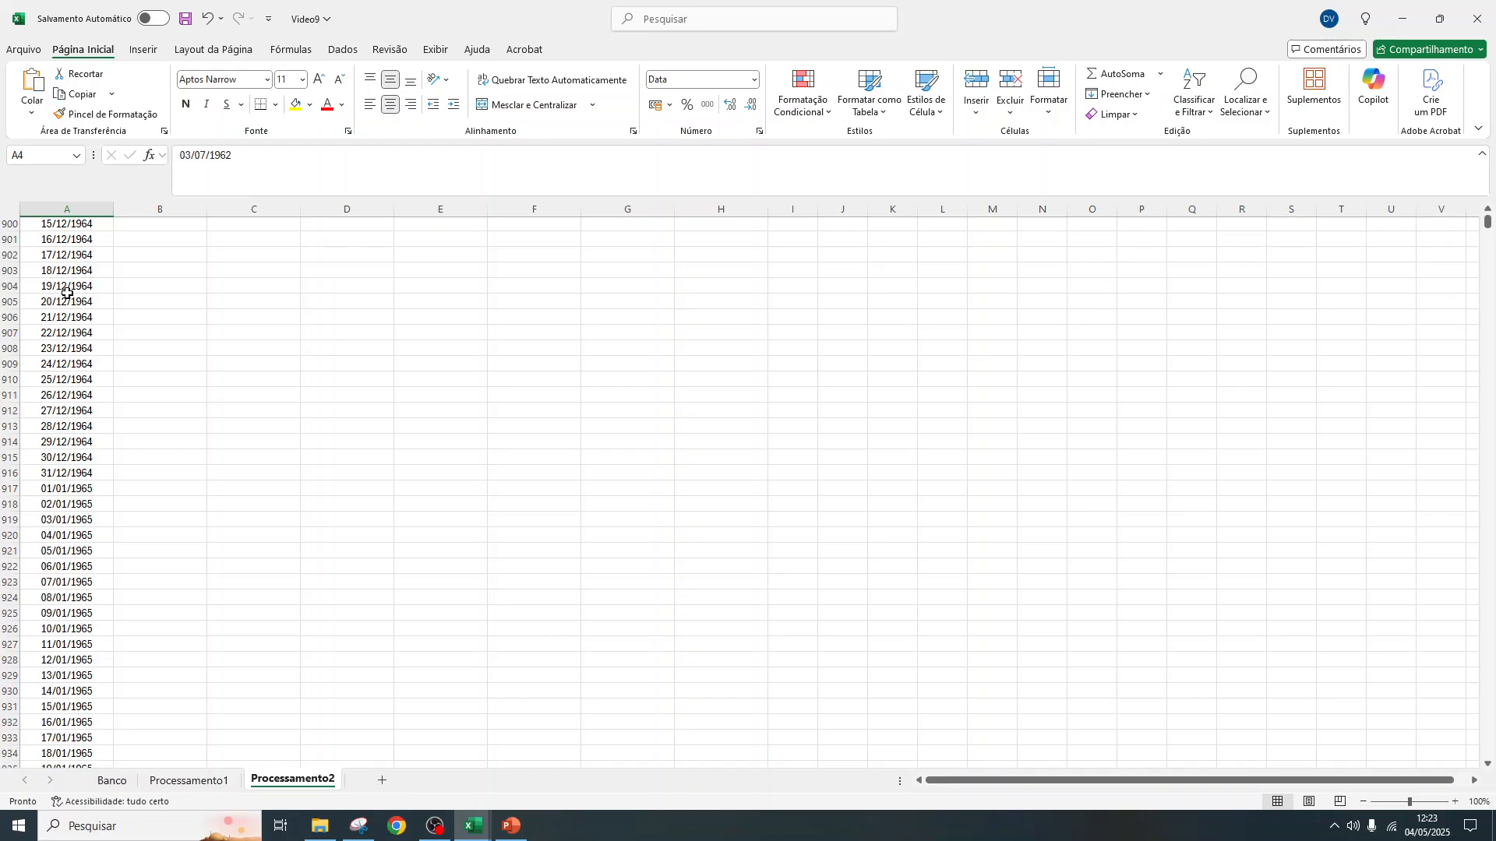
left_click(198, 782)
left_click(278, 781)
left_click(186, 383)
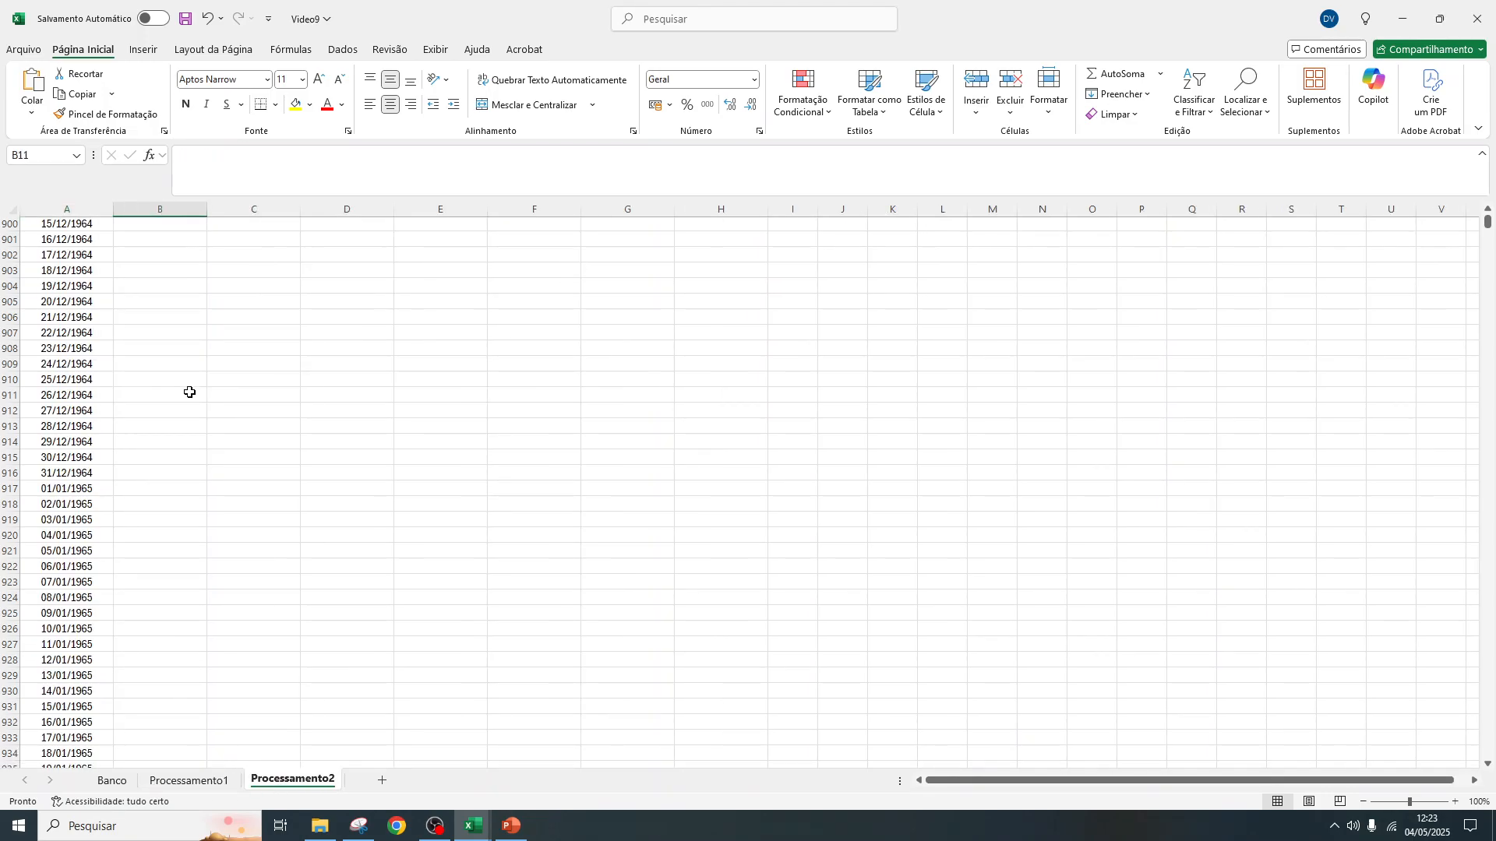
key("ctrl+Up")
left_click(183, 781)
left_click(106, 784)
left_click(161, 782)
left_click(289, 781)
left_click_drag(1487, 221, 1487, 216)
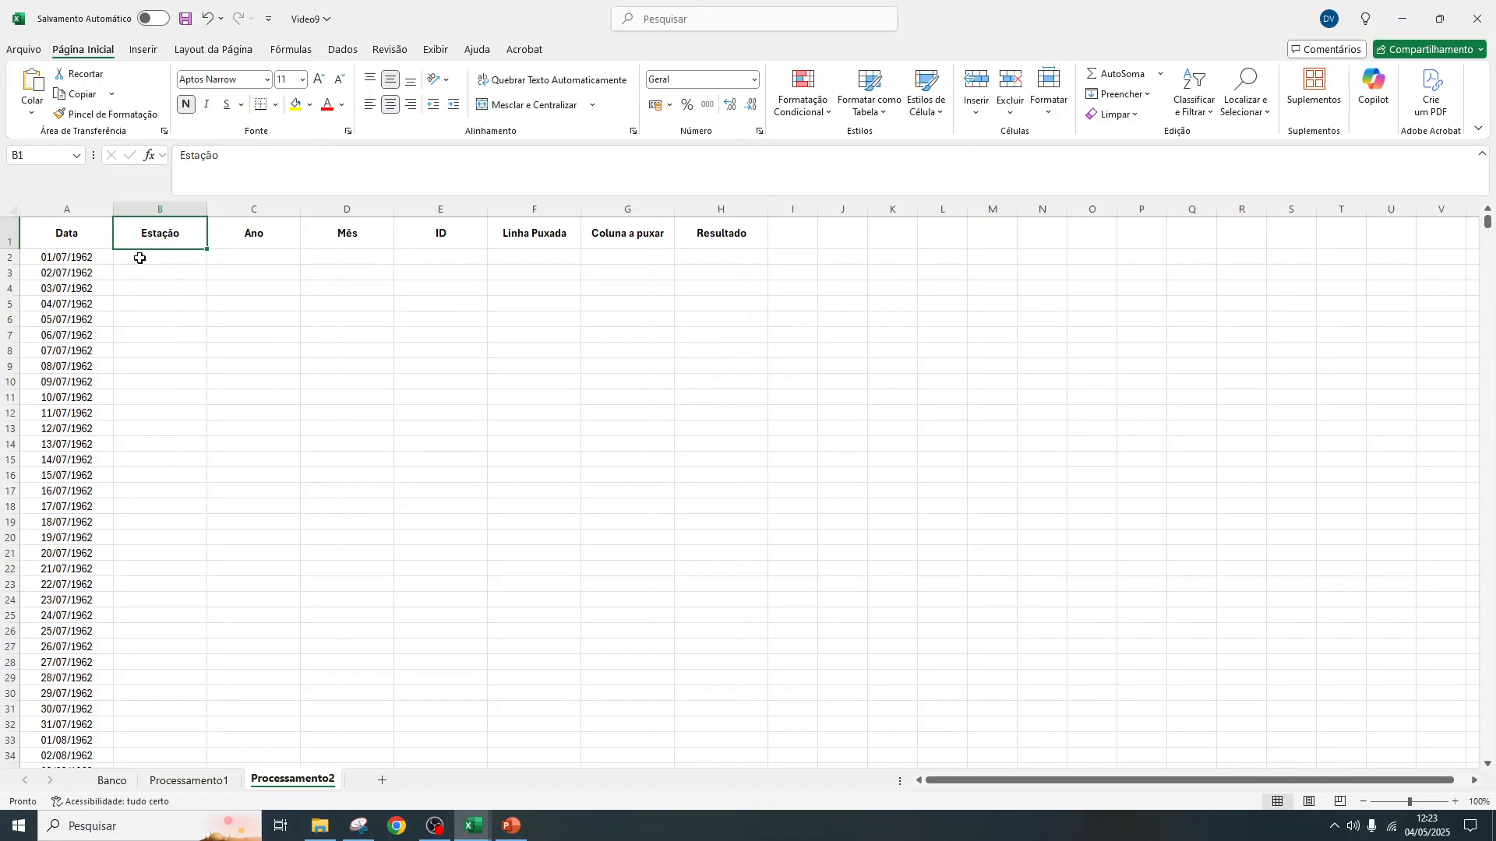
left_click(144, 257)
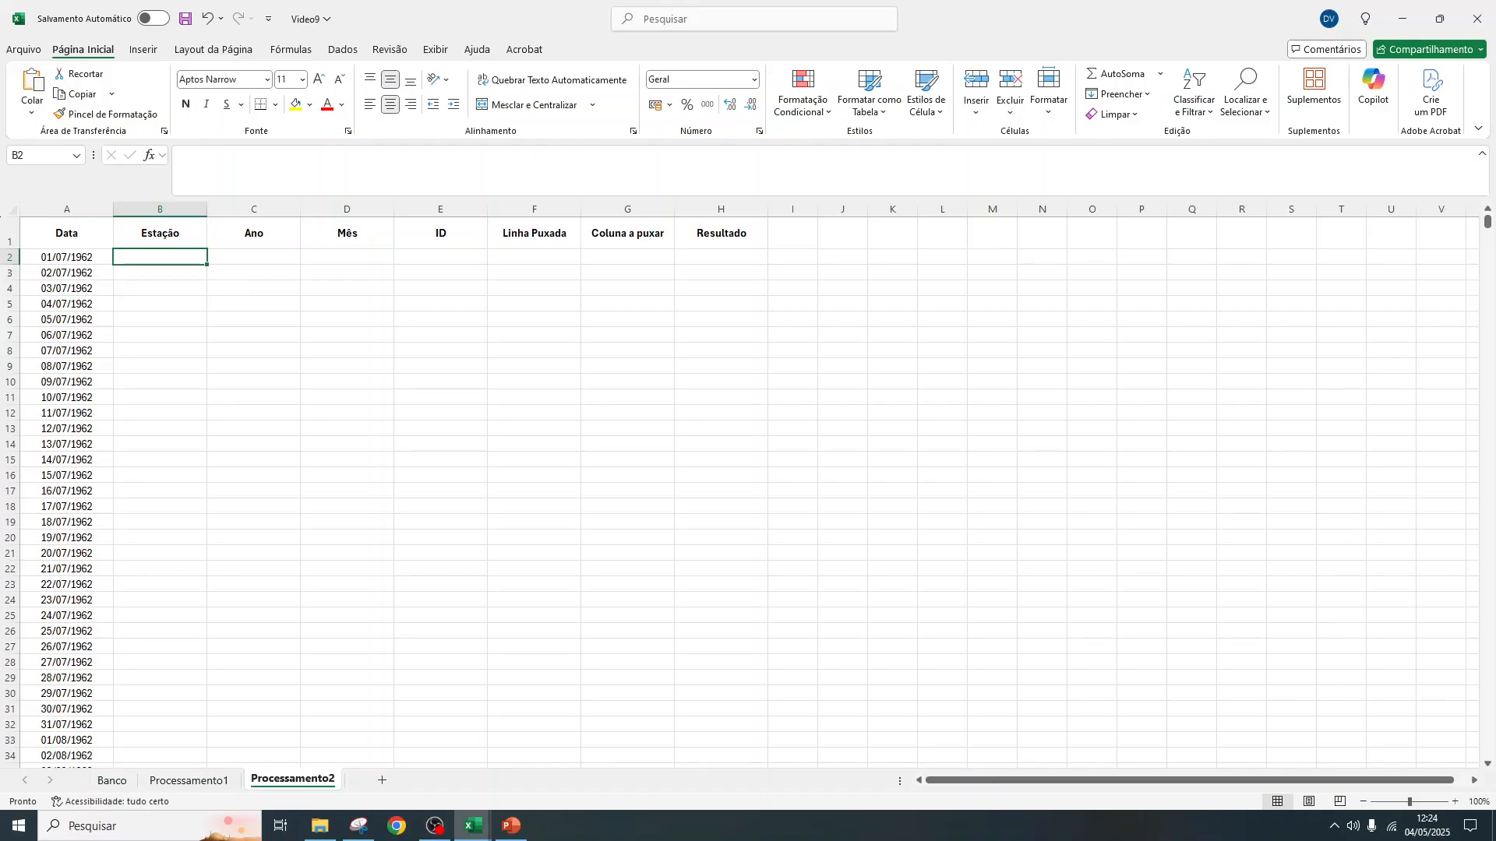
Copy the EstacaoCodigo column from the Banco sheet and paste it into column A of a new sheet
left_click(212, 781)
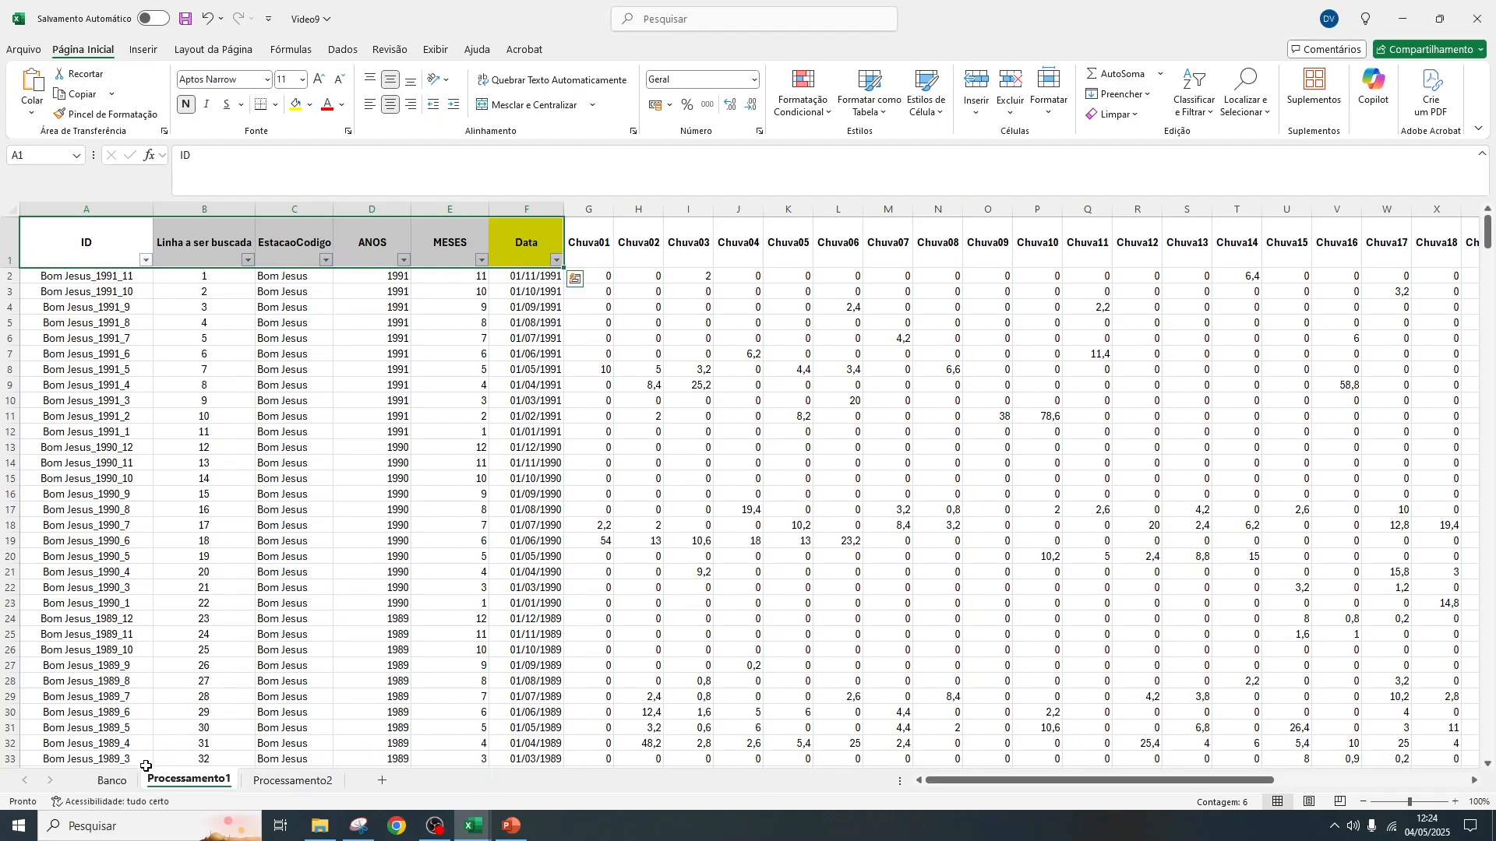
left_click(115, 781)
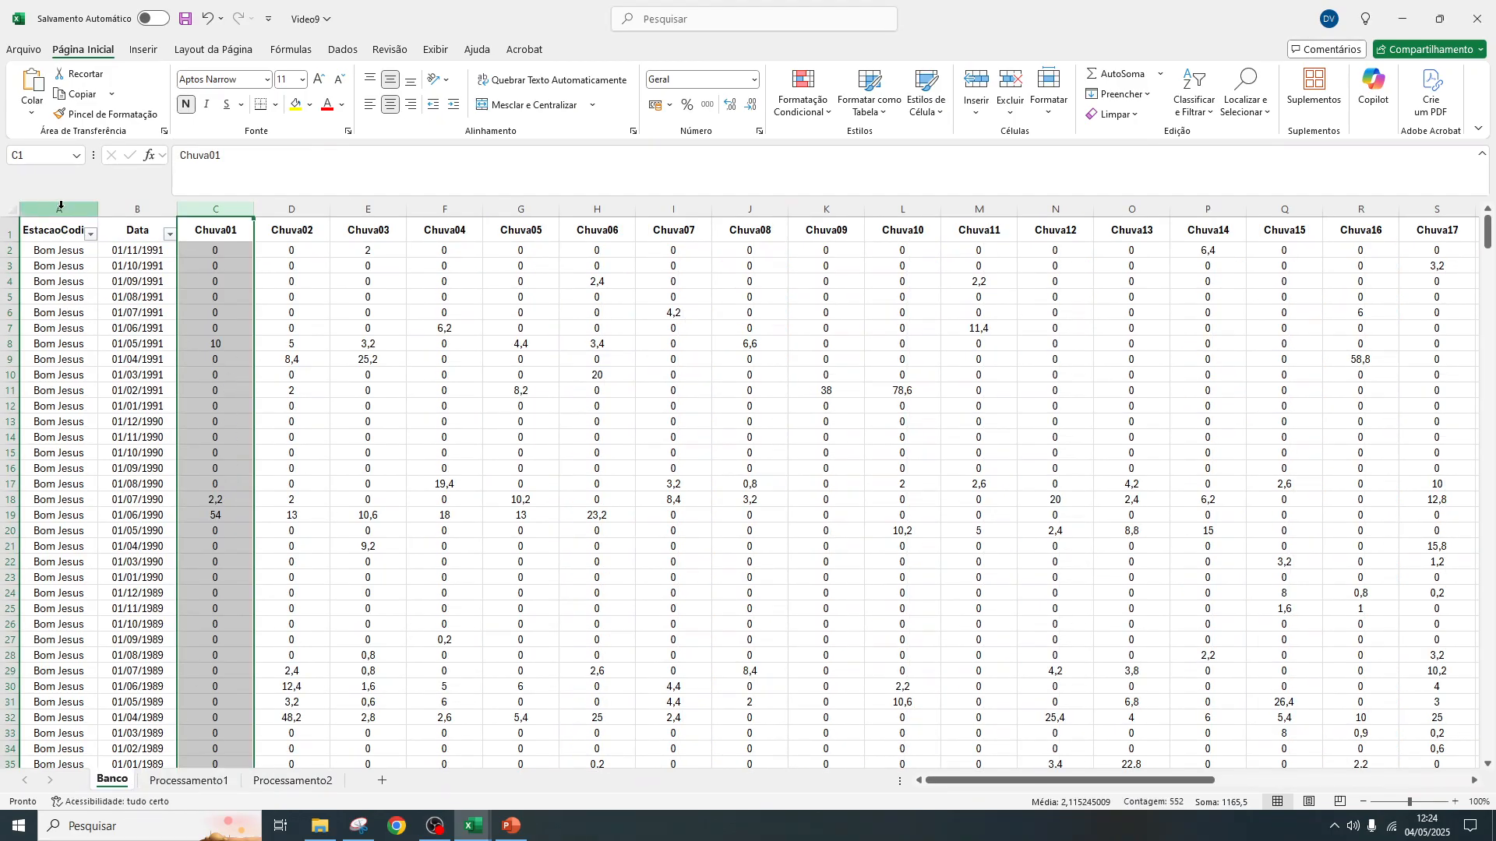
left_click(61, 205)
key("ctrl+c")
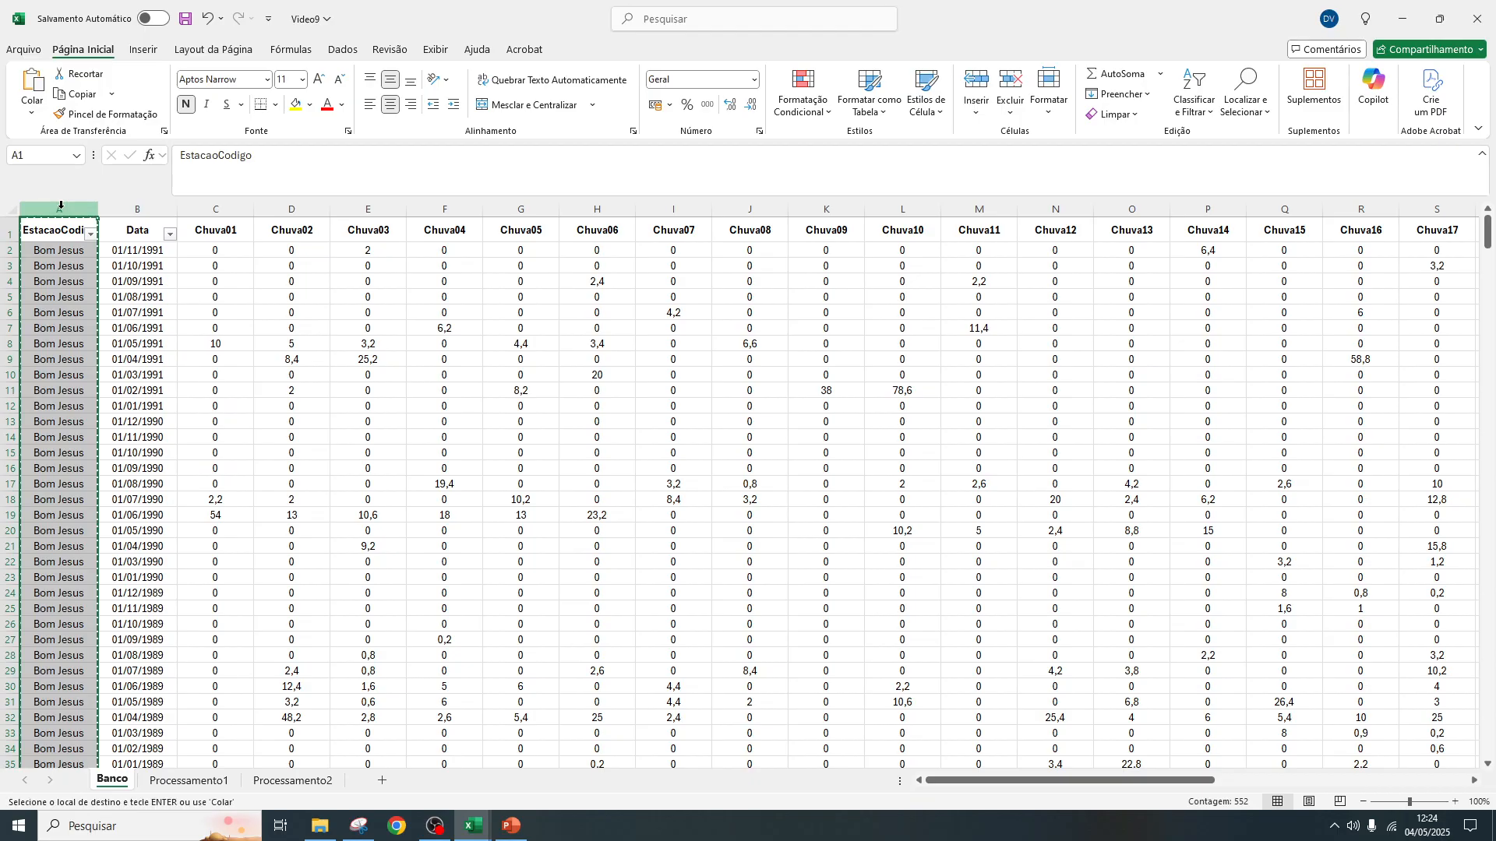
left_click(382, 780)
left_click(47, 207)
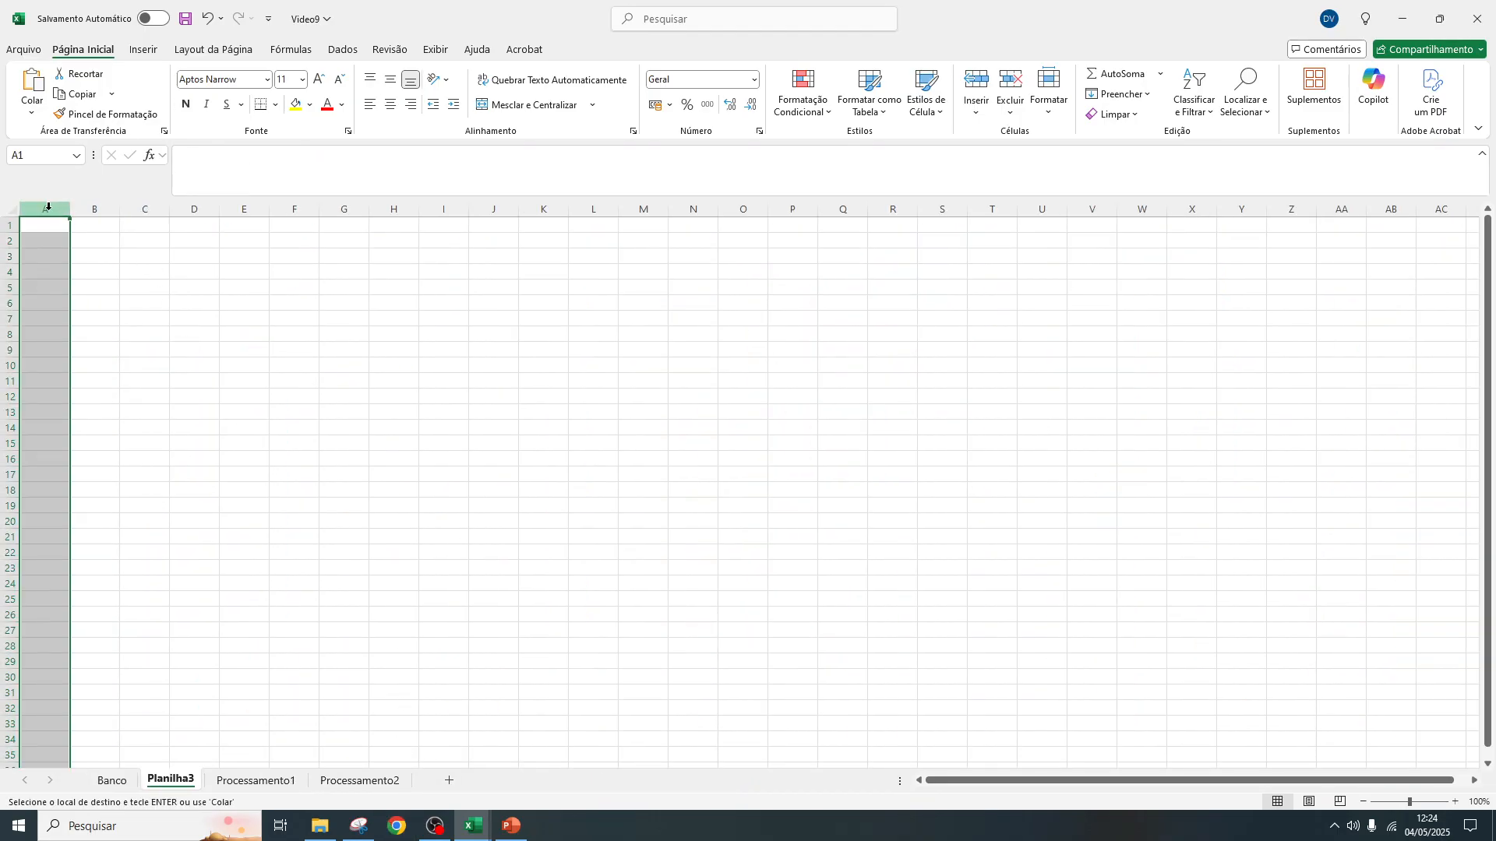
key("ctrl+v")
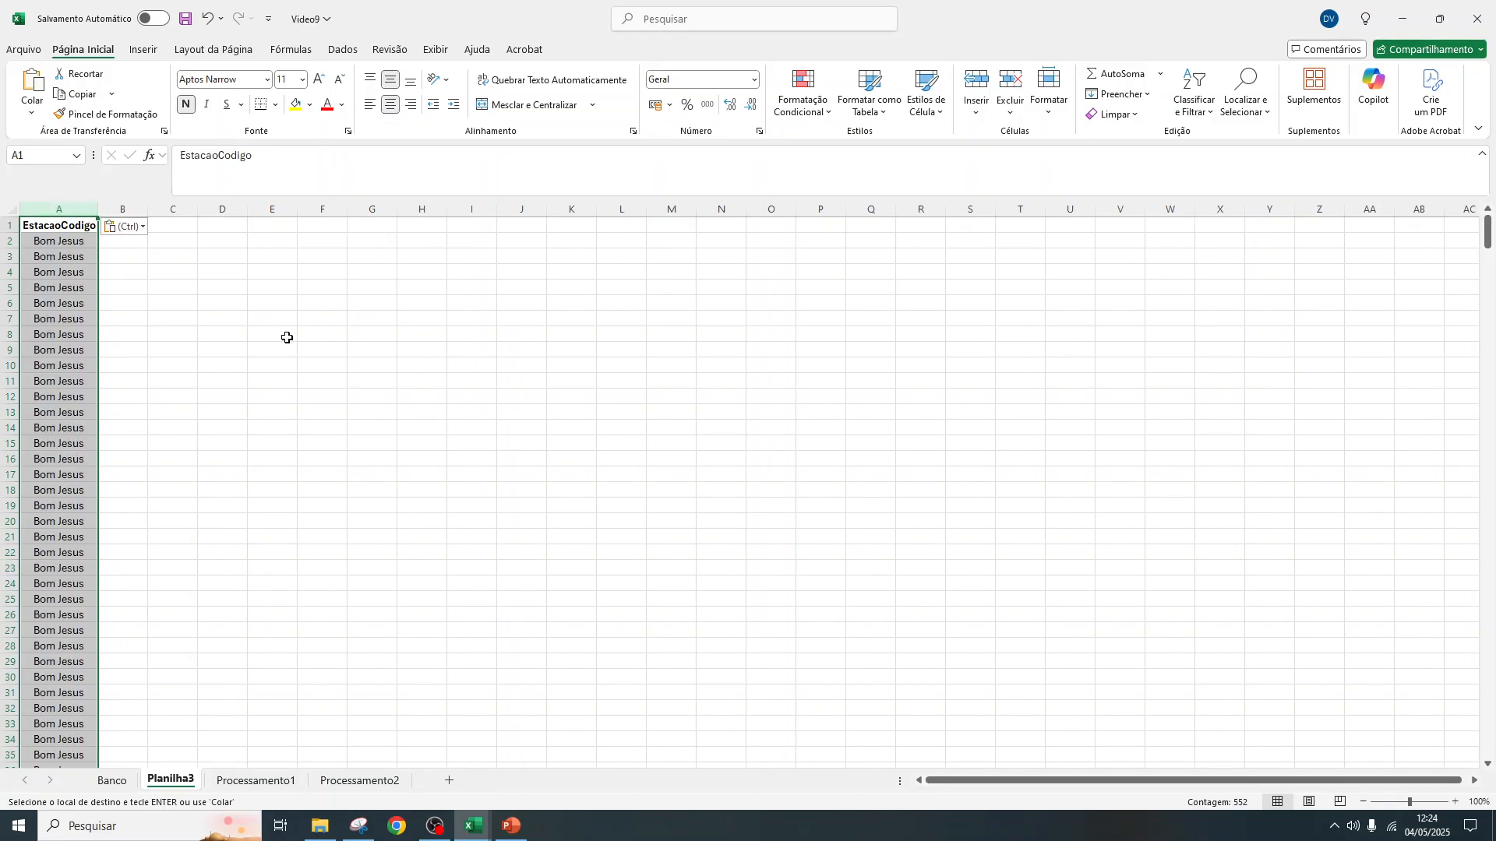
scroll(59, 323, "down", 3)
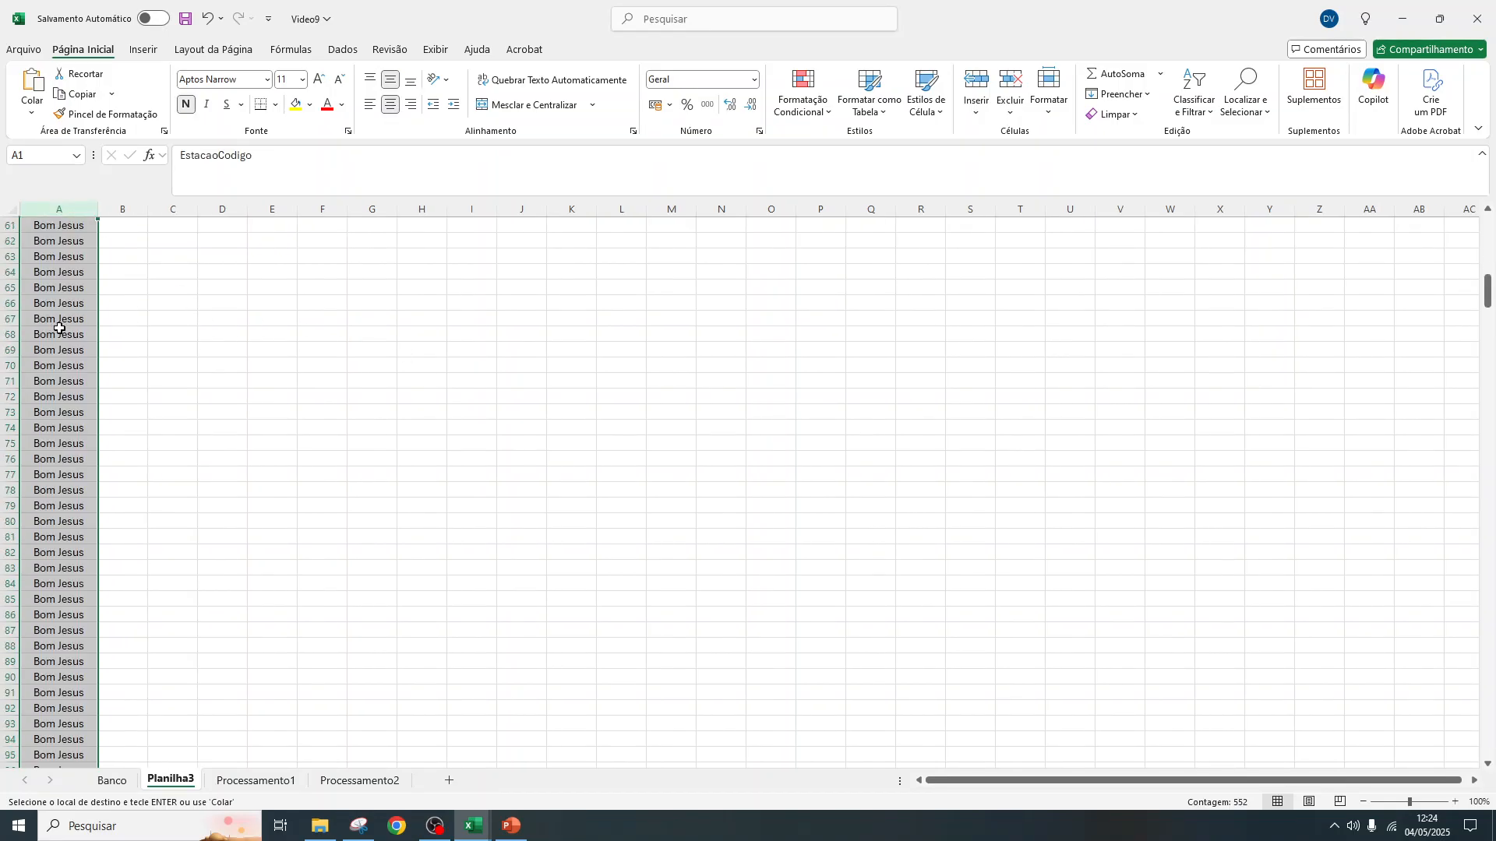
scroll(59, 328, "up", 3)
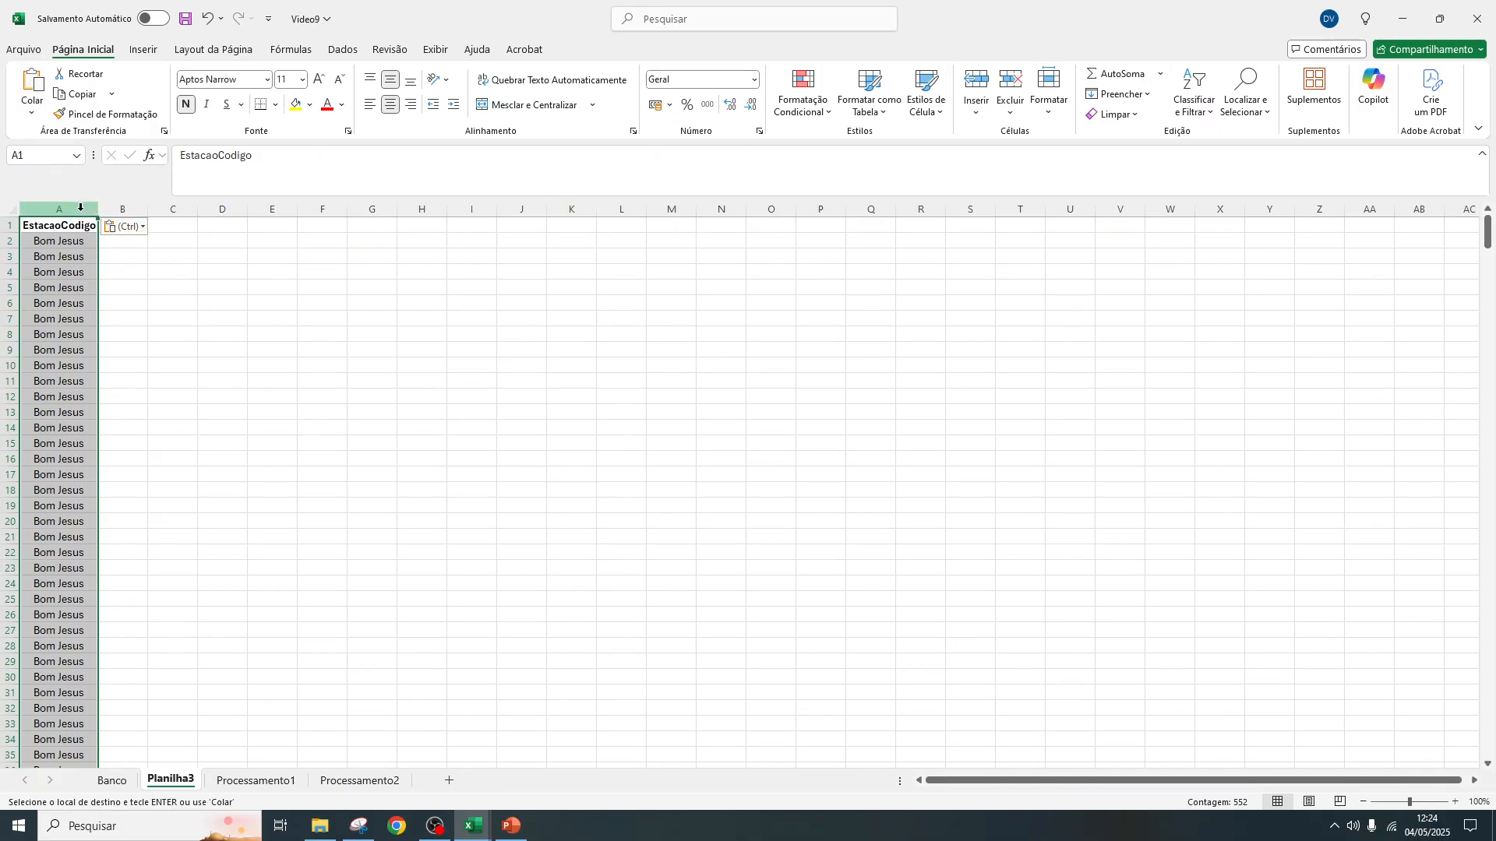
Remove the duplicate station names from column A of Planilha3
left_click(236, 299)
left_click(61, 208)
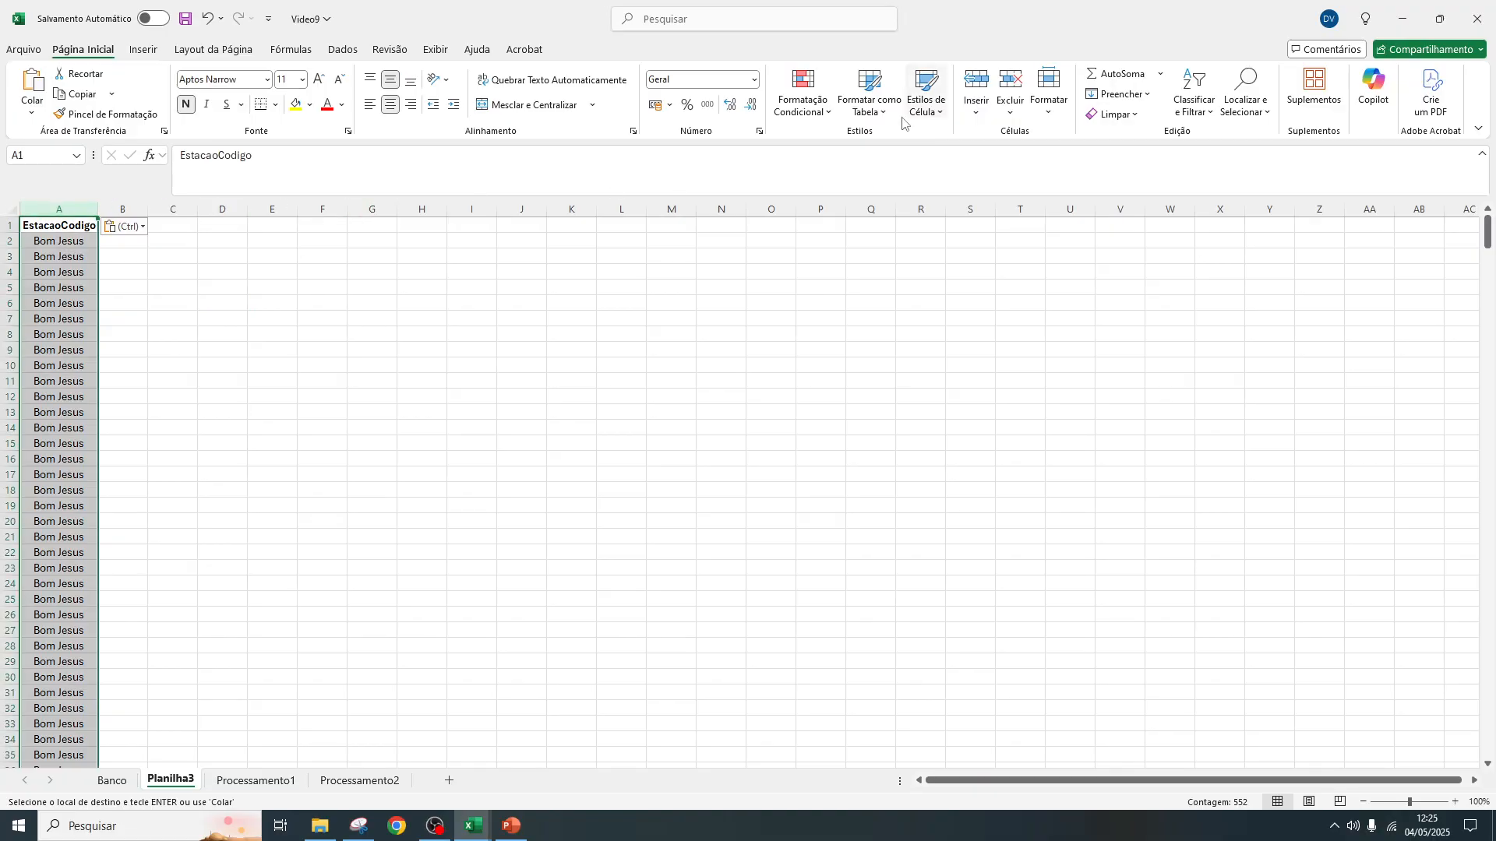
left_click(342, 52)
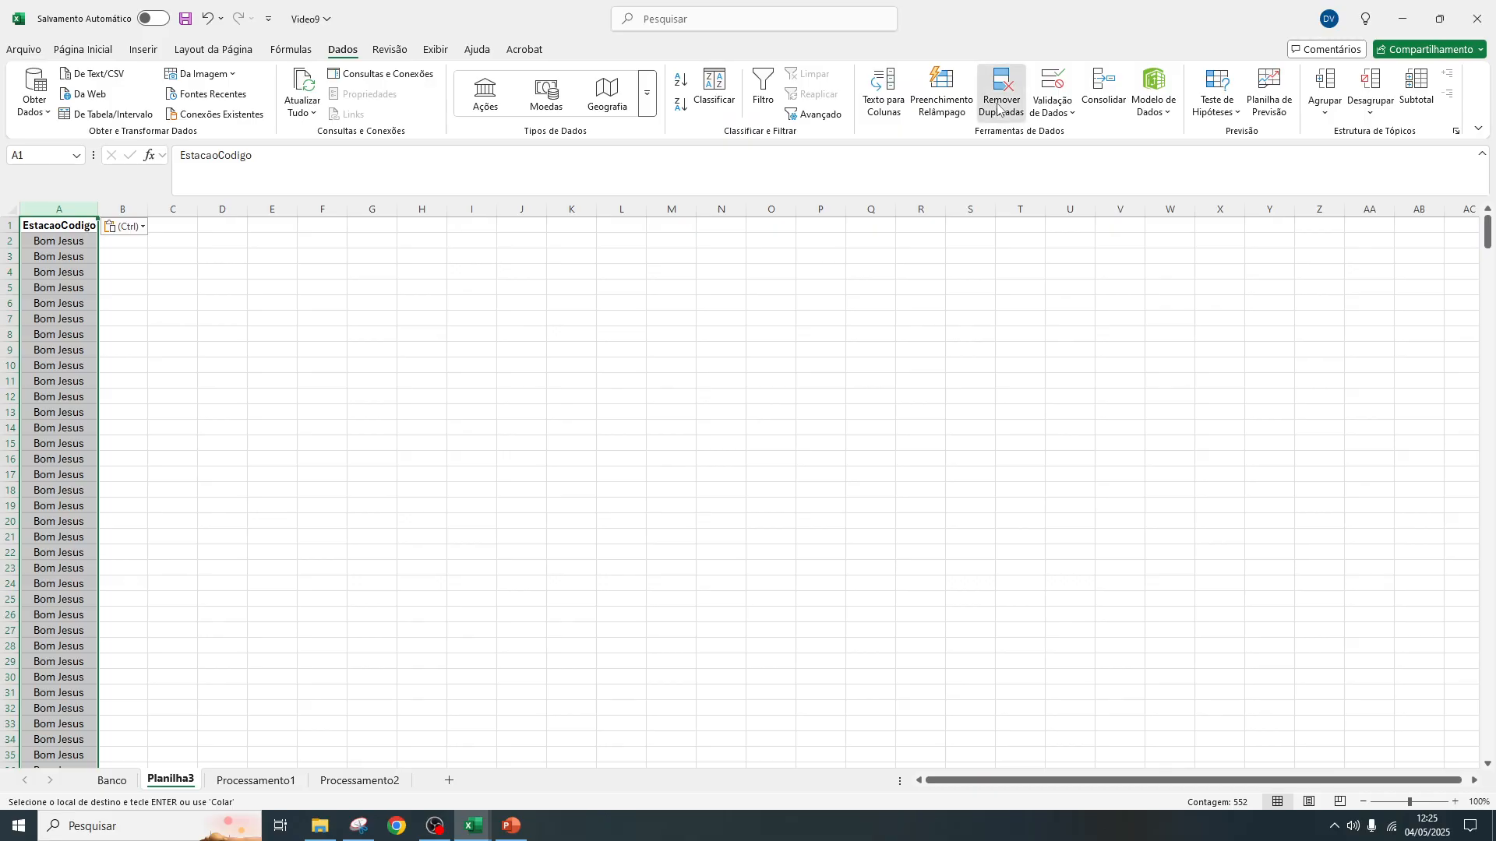
left_click(1001, 103)
left_click(909, 459)
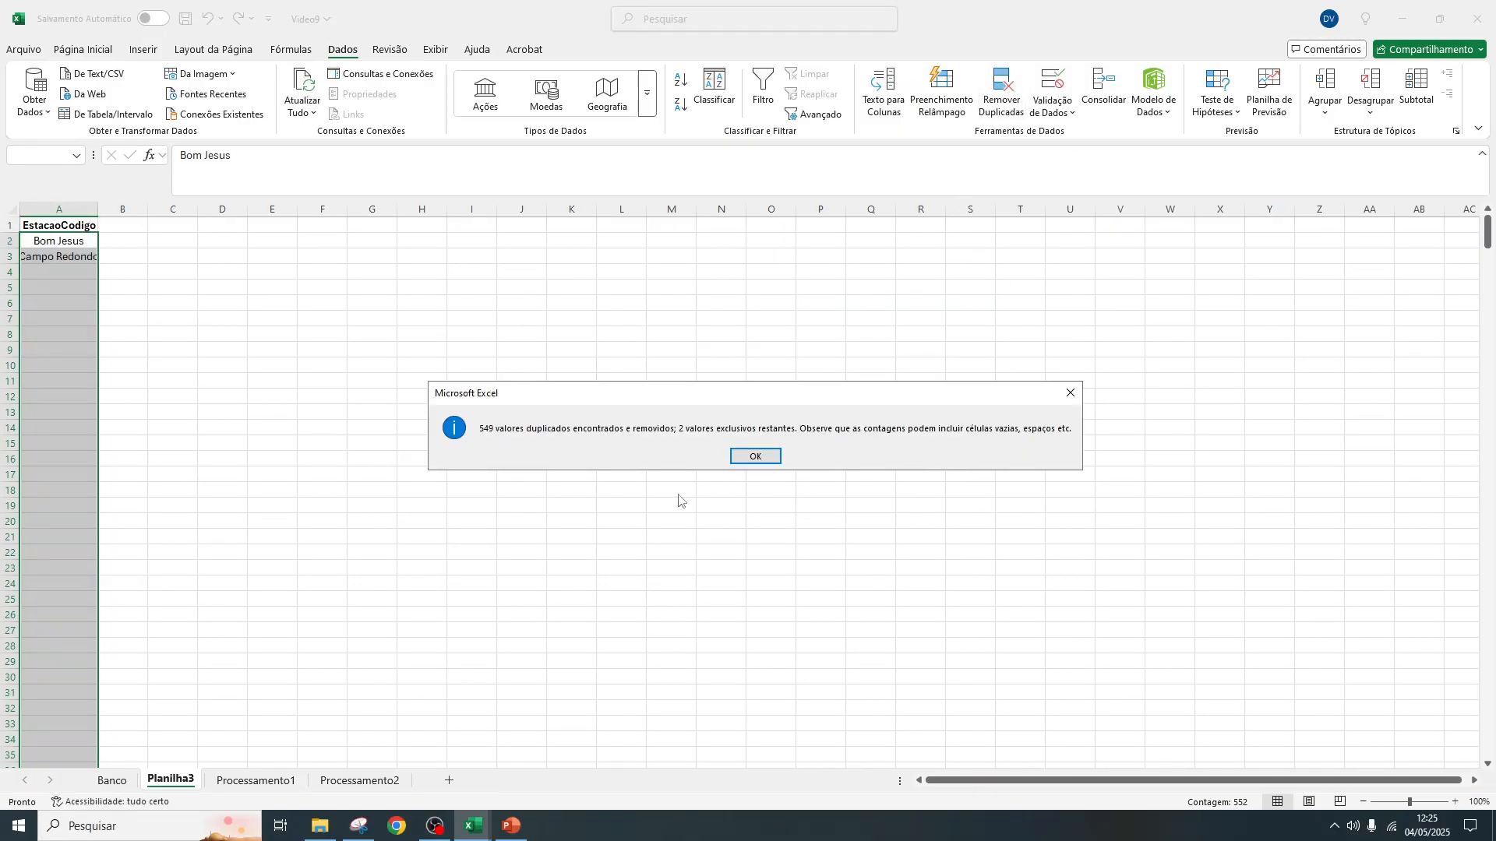
left_click(755, 457)
Widen column A of Planilha3 and move the sheet after Processamento2
left_click_drag(97, 211, 130, 211)
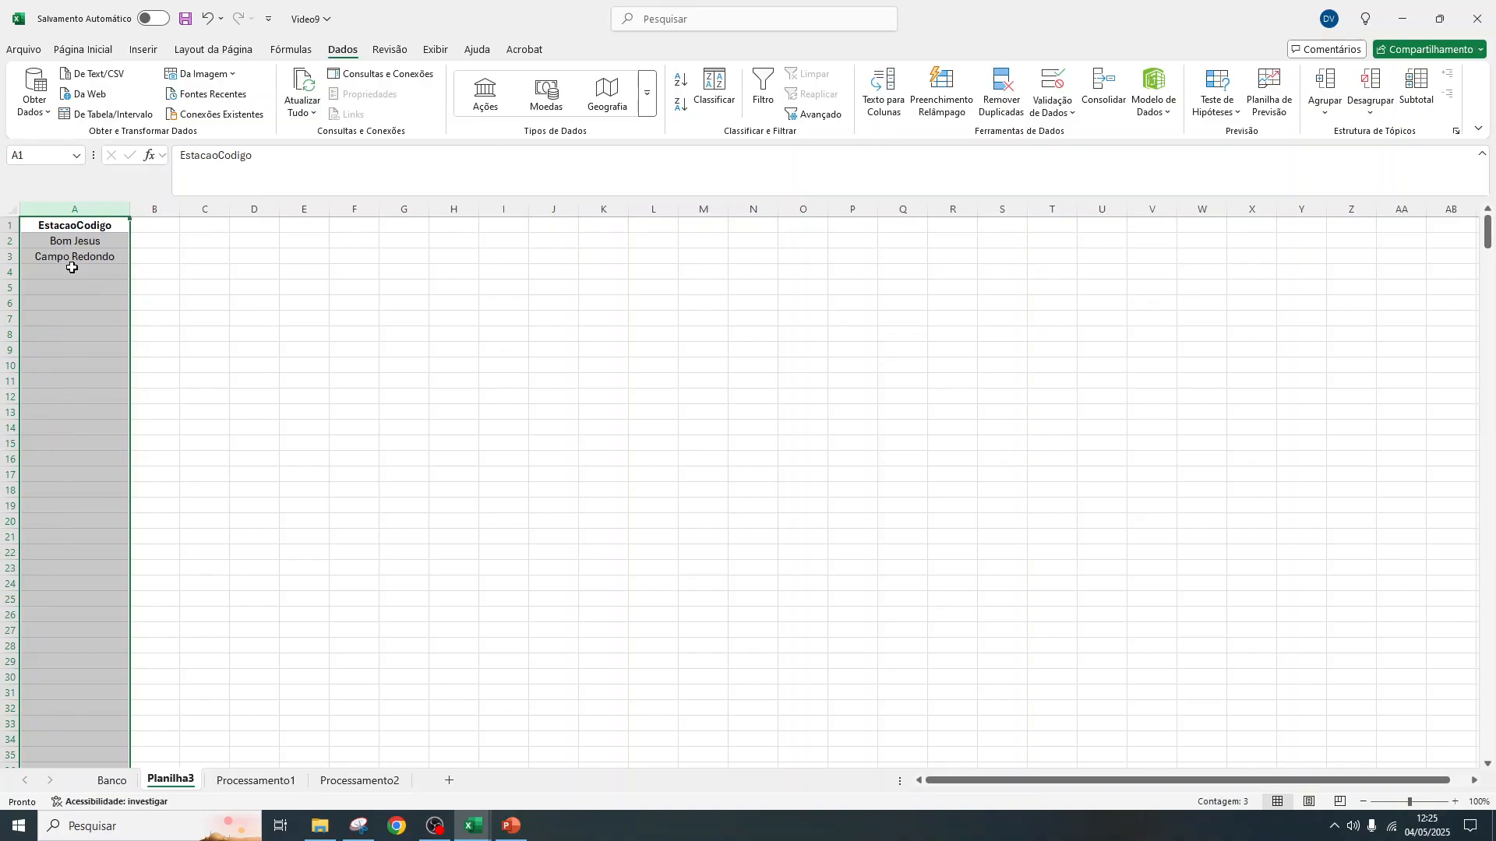
left_click_drag(166, 782, 421, 797)
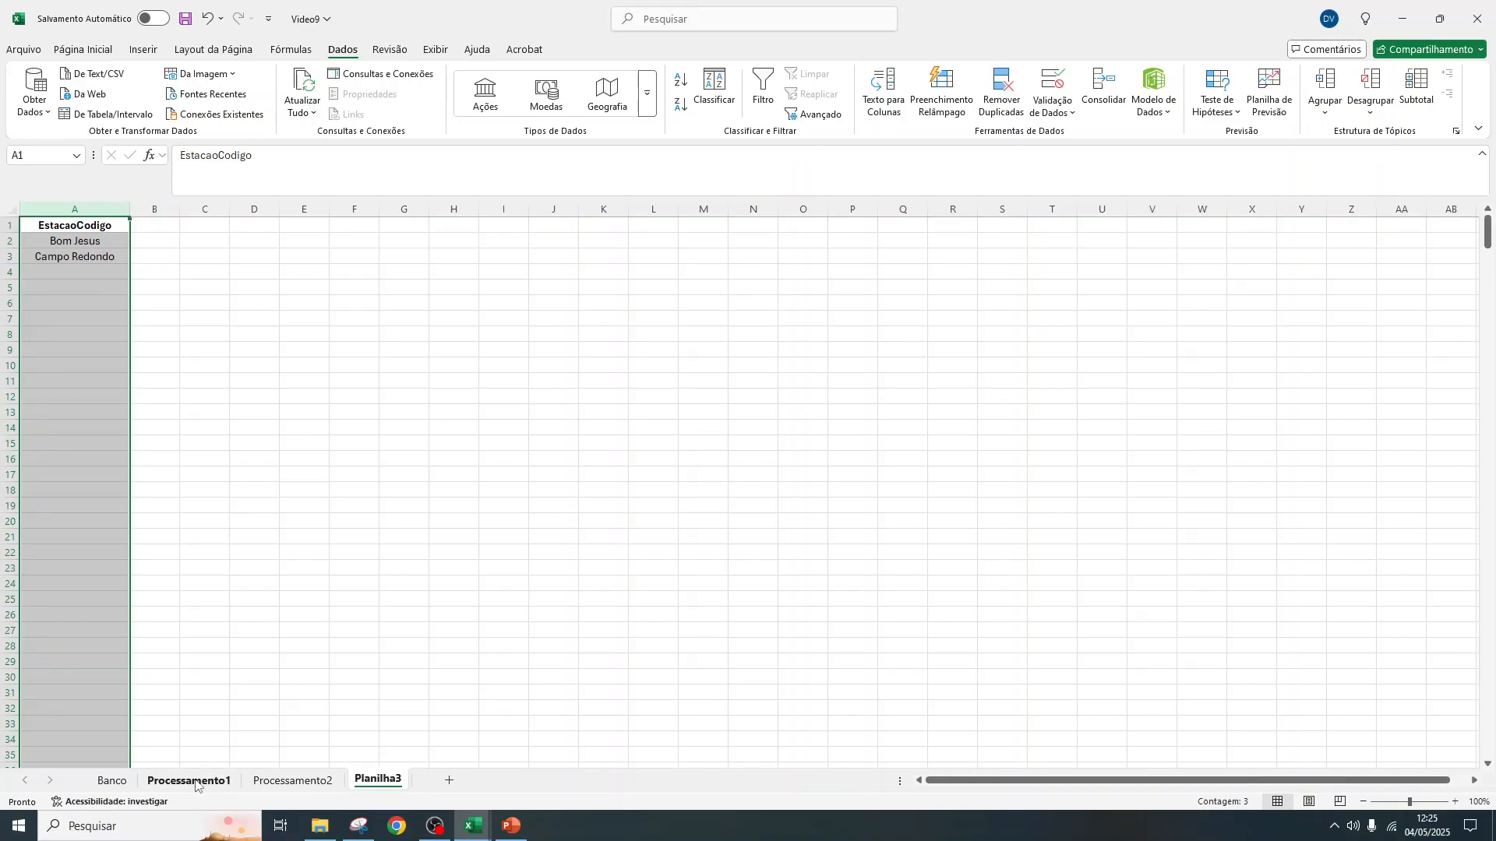
Copy Bom Jesus from Planilha3 into B2 of Processamento2 and fill it down the Estação column alongside all dates
left_click(67, 244)
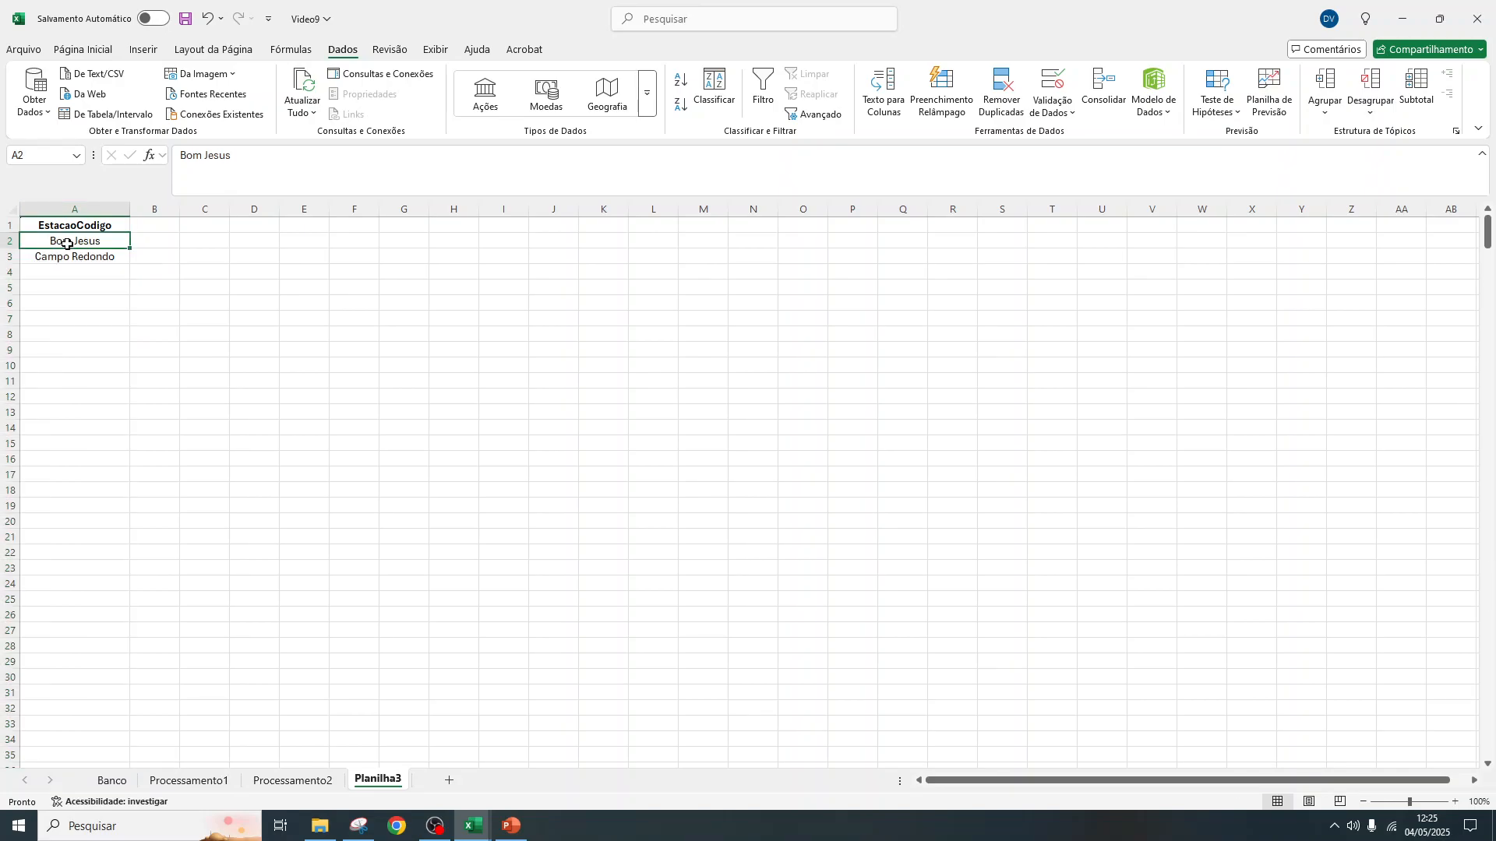
key("ctrl+c")
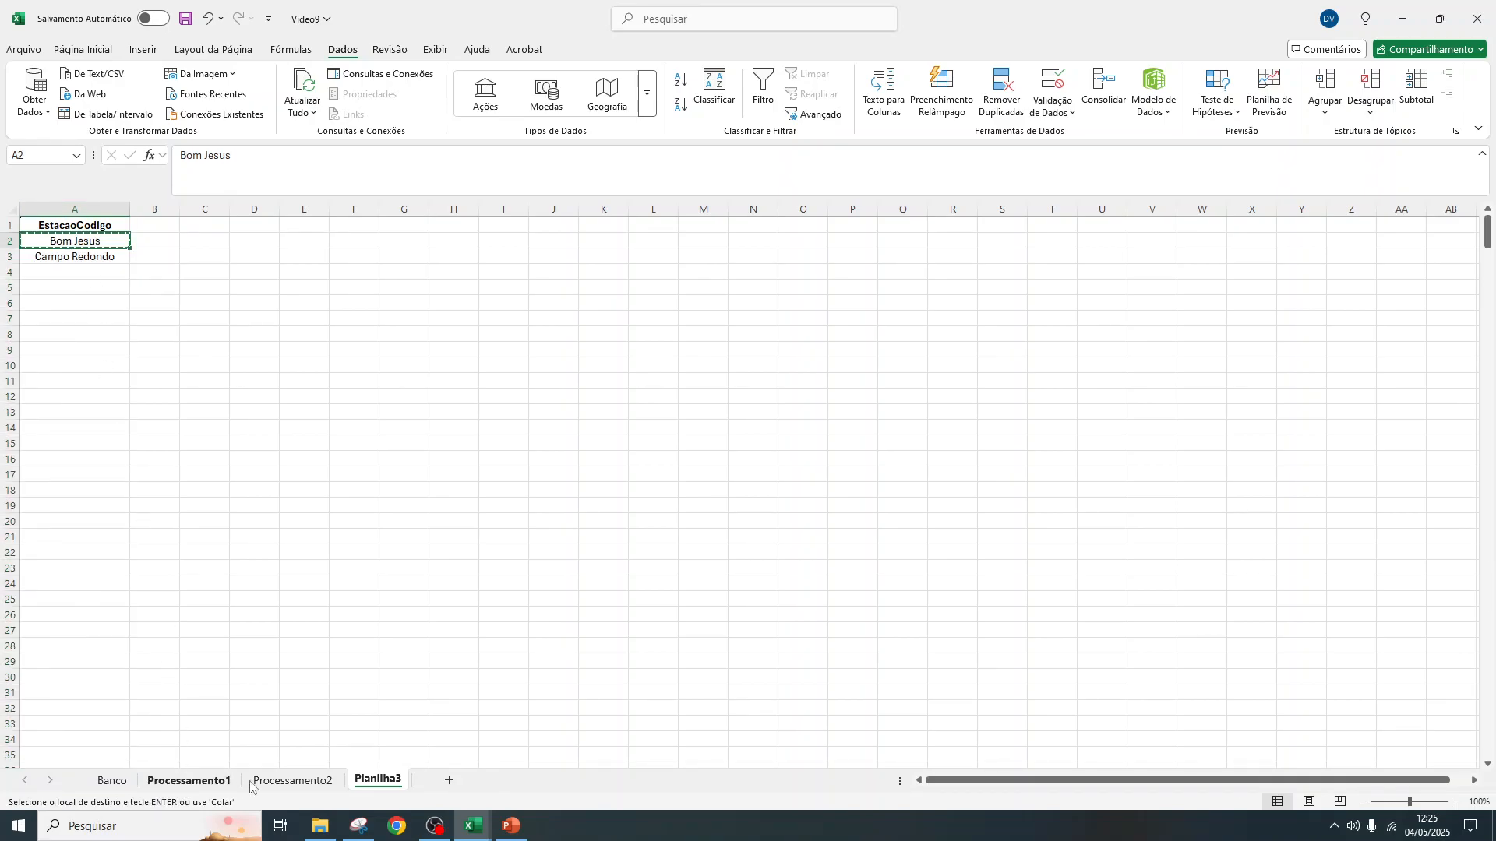
left_click(288, 781)
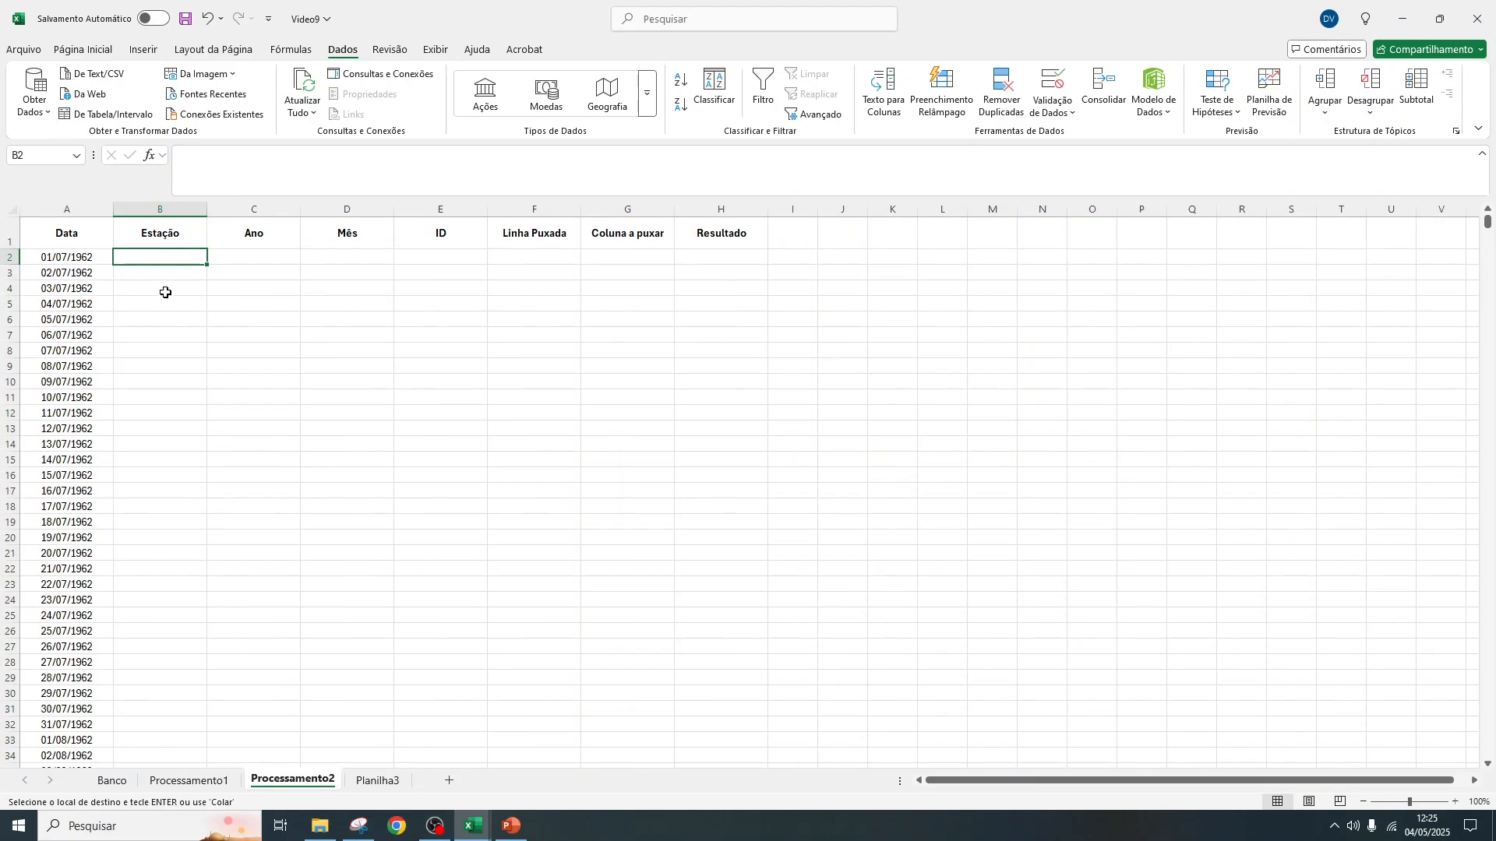
key("ctrl+v")
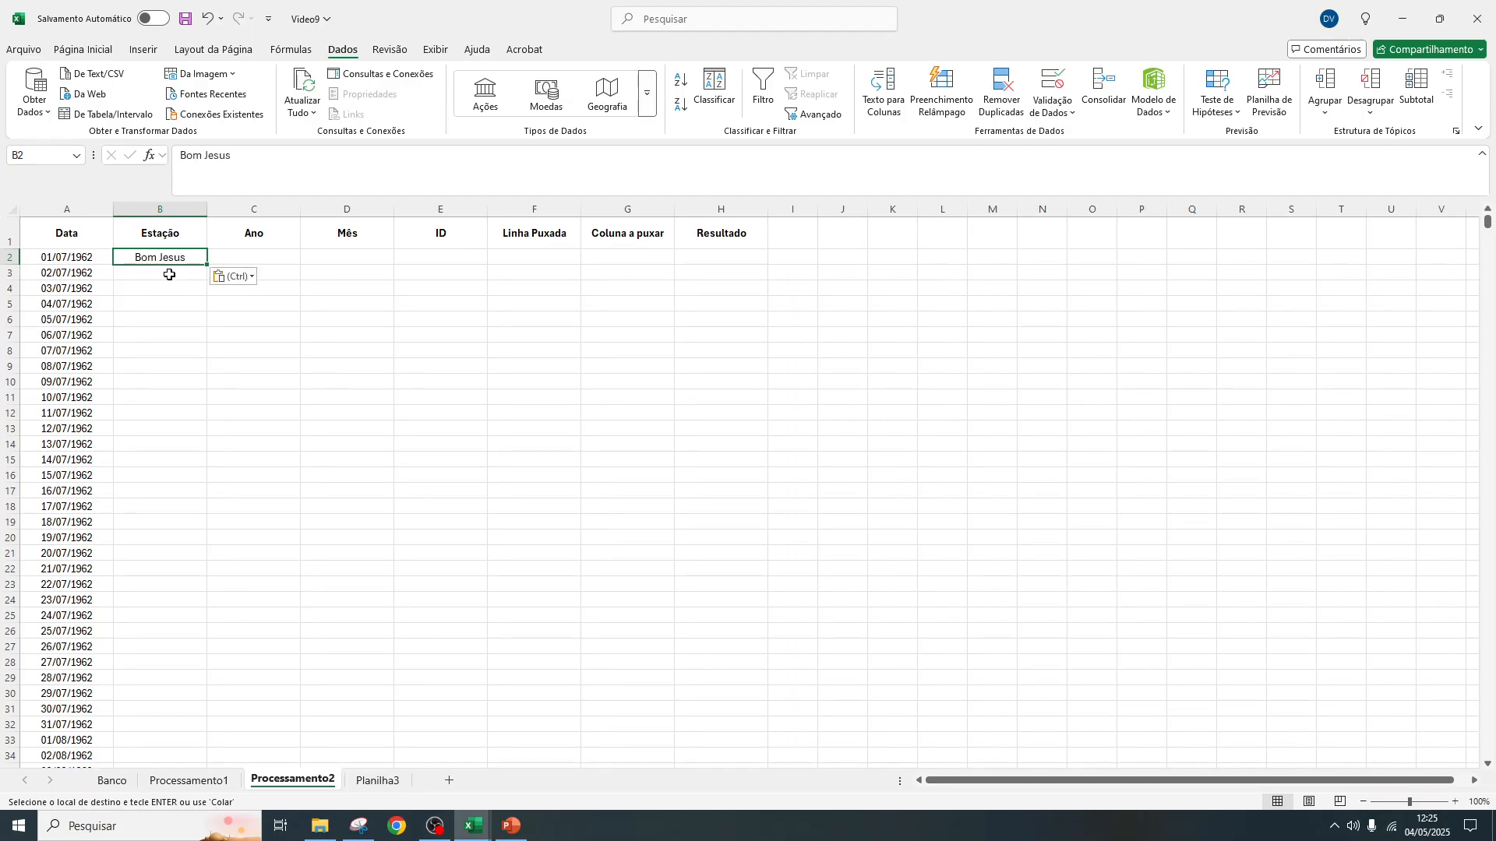
double_click(208, 265)
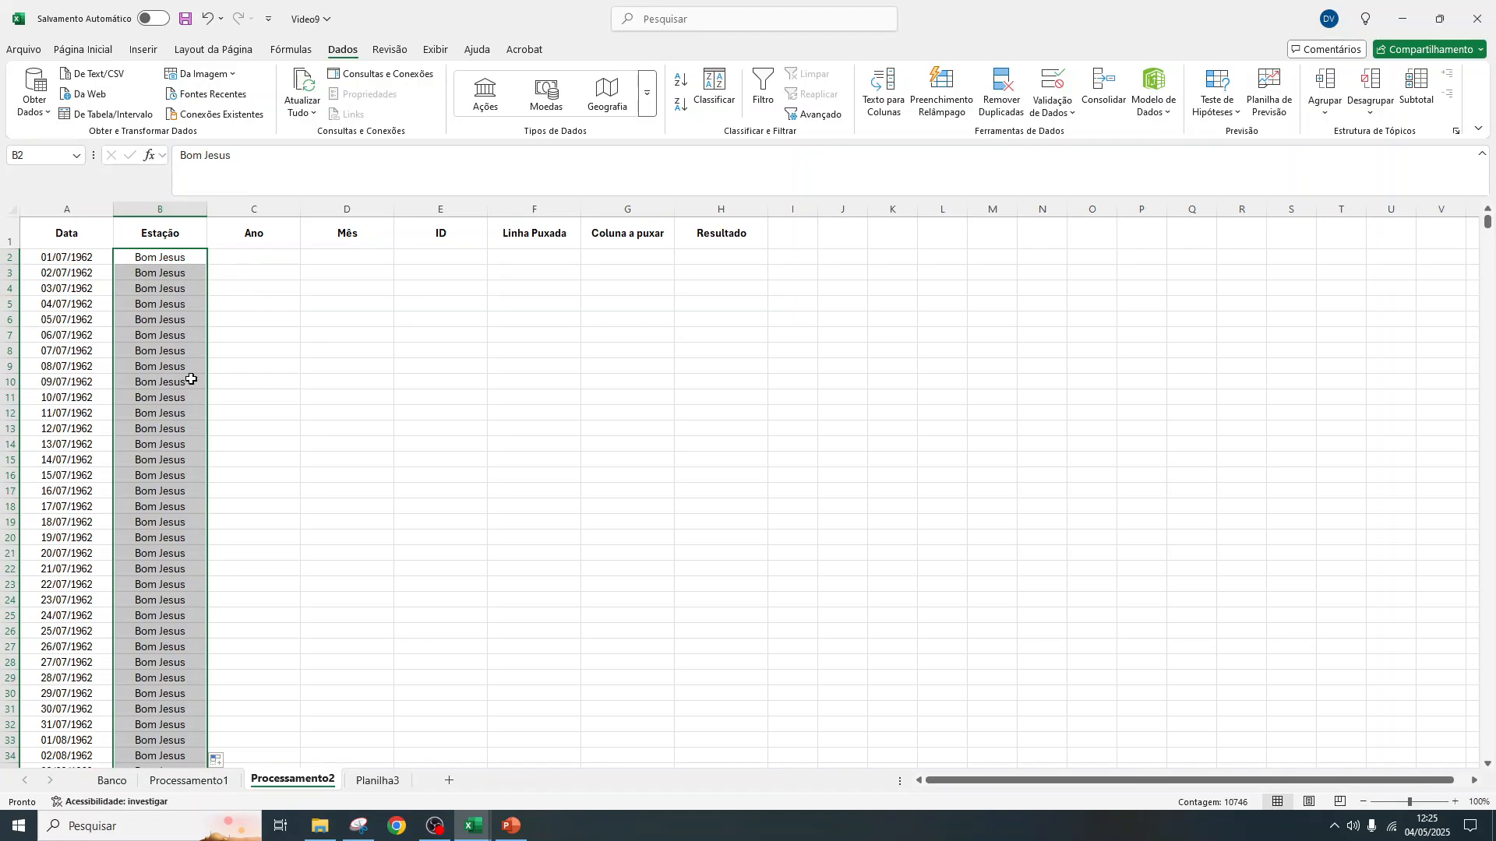
mouse_move(1488, 226)
left_mouse_down()
mouse_move(1487, 752)
mouse_move(1489, 222)
left_mouse_up()
Copy the whole date series from A2 downward and paste it directly below the last date, starting at A10748
left_click(65, 257)
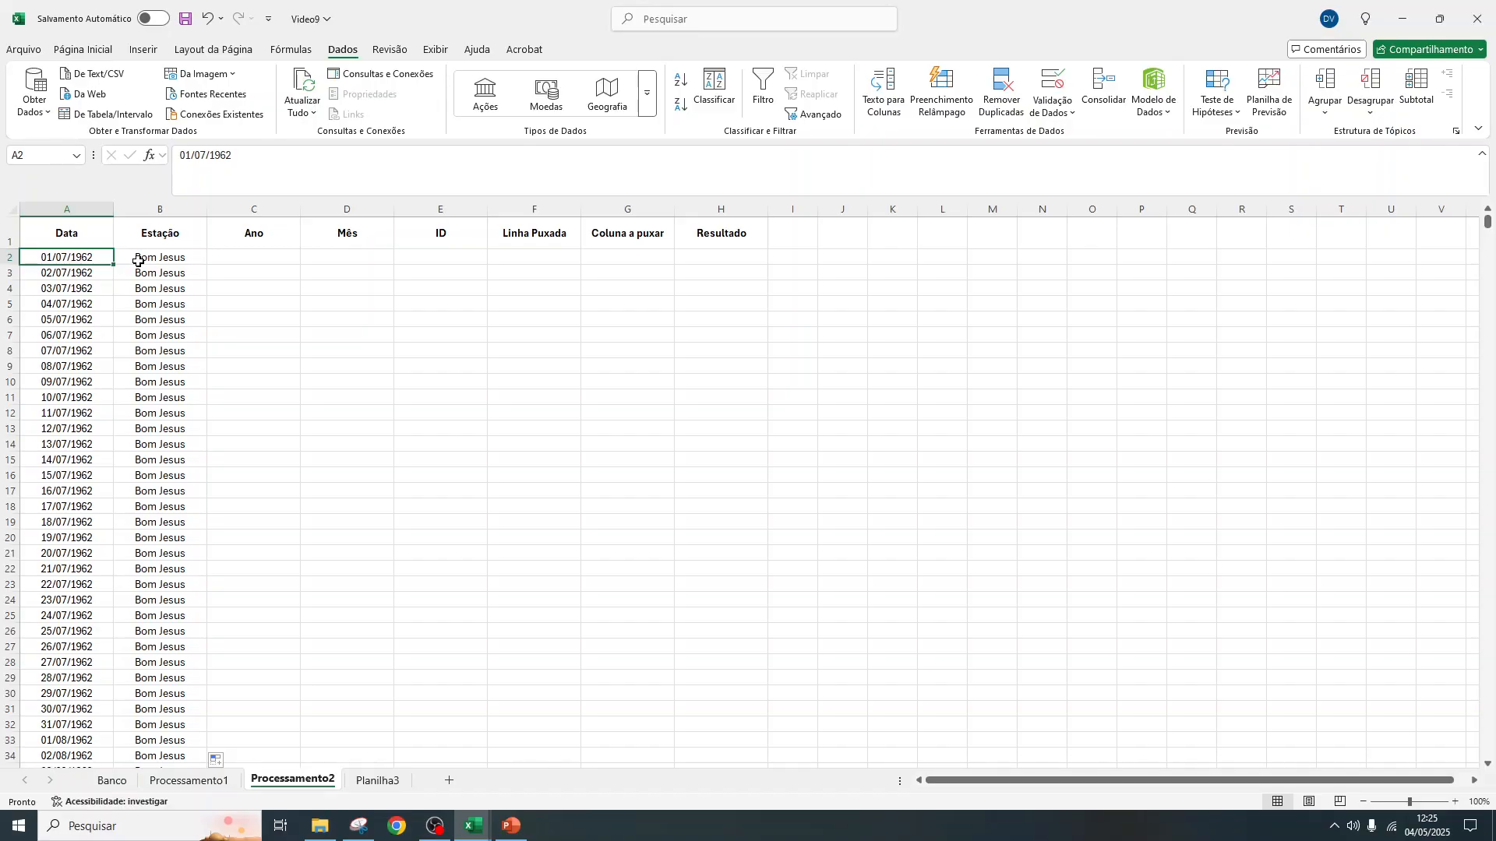
key("ctrl+shift+Down")
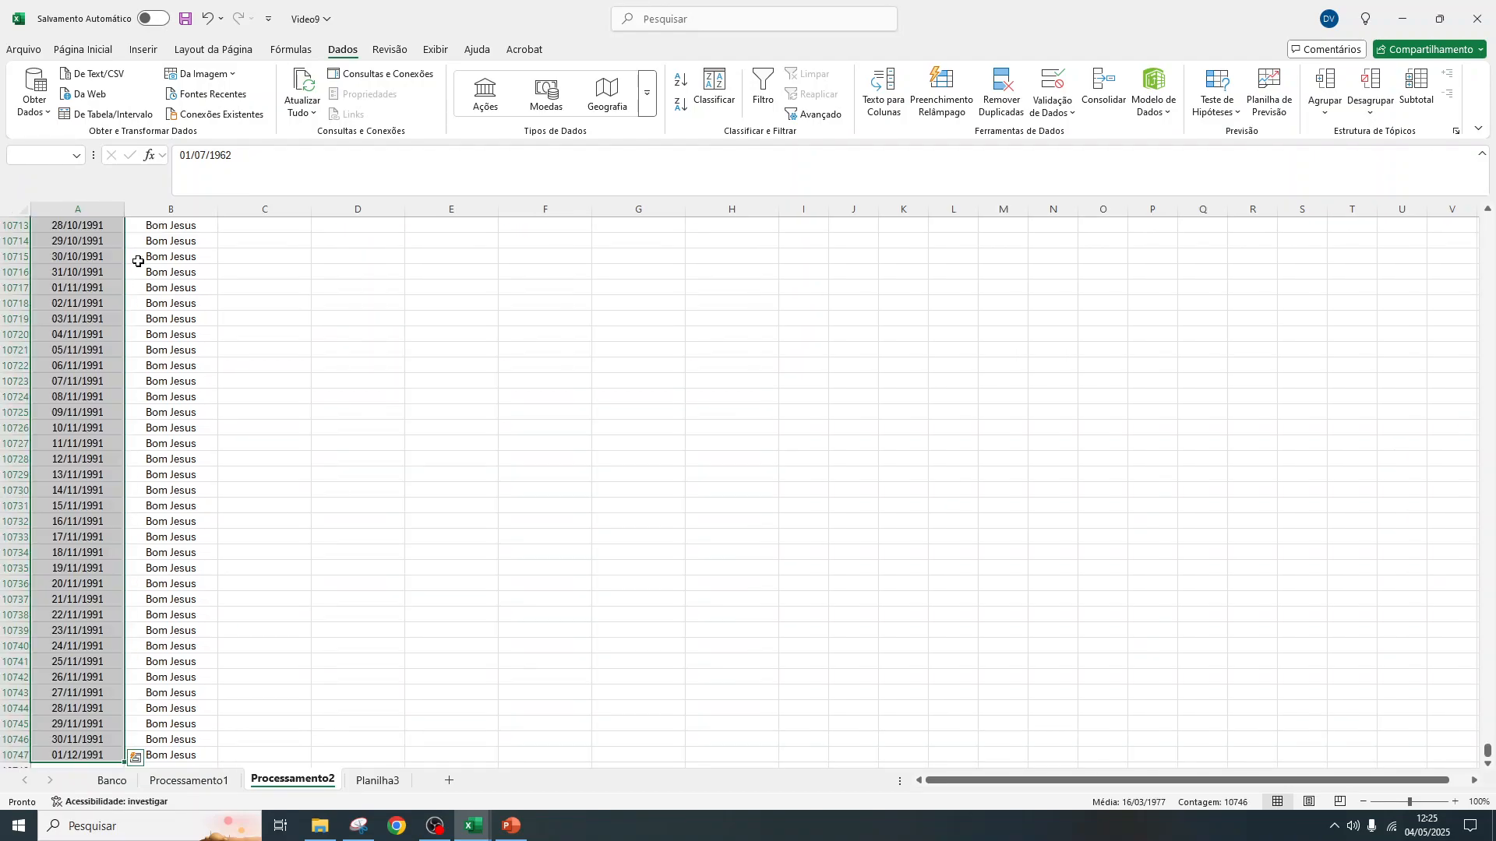
key("ctrl+c")
scroll(113, 336, "down", 3)
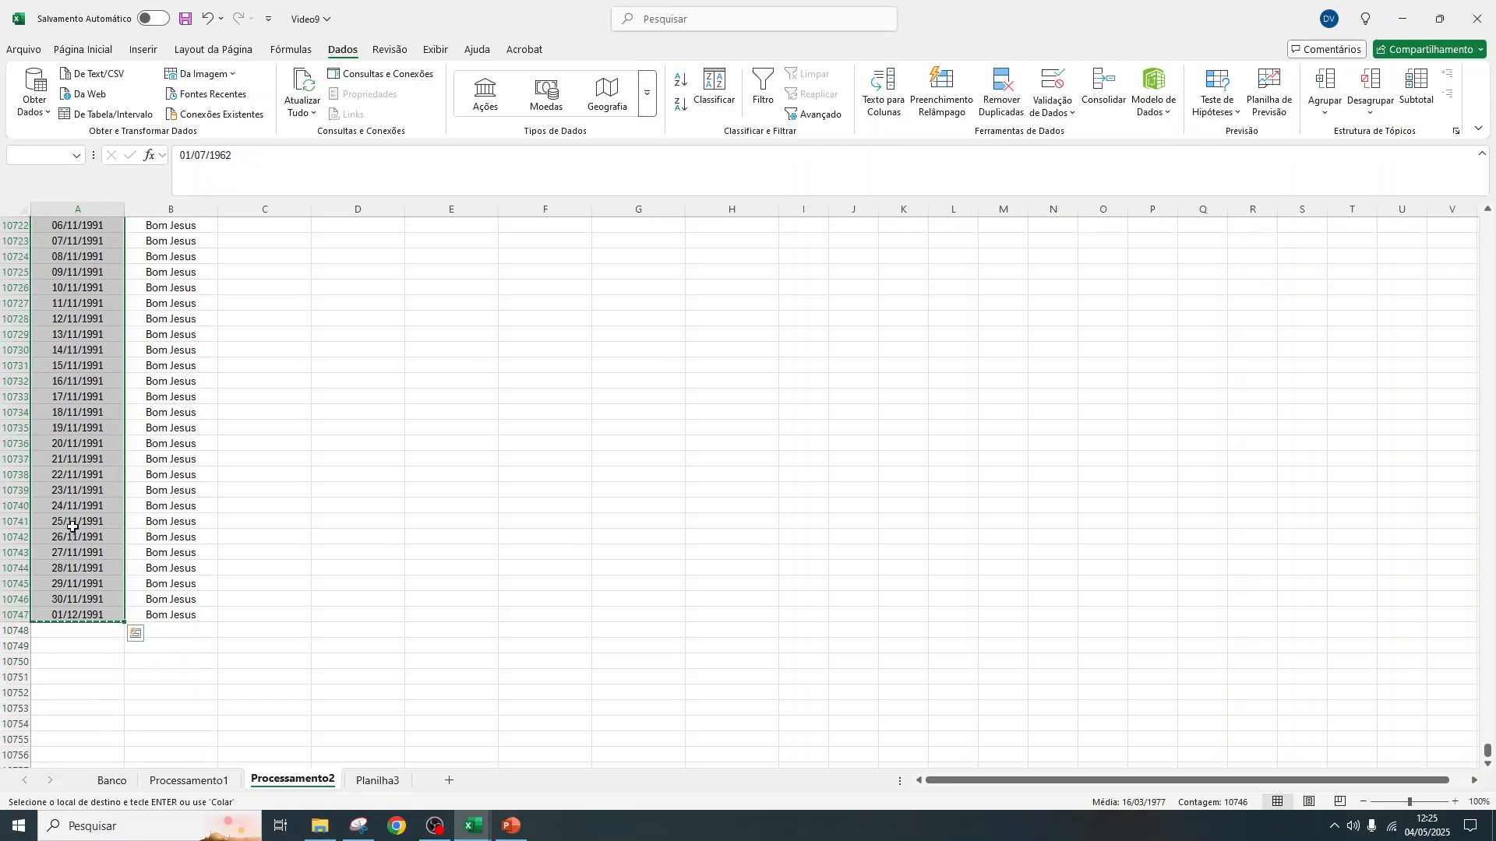
left_click(68, 632)
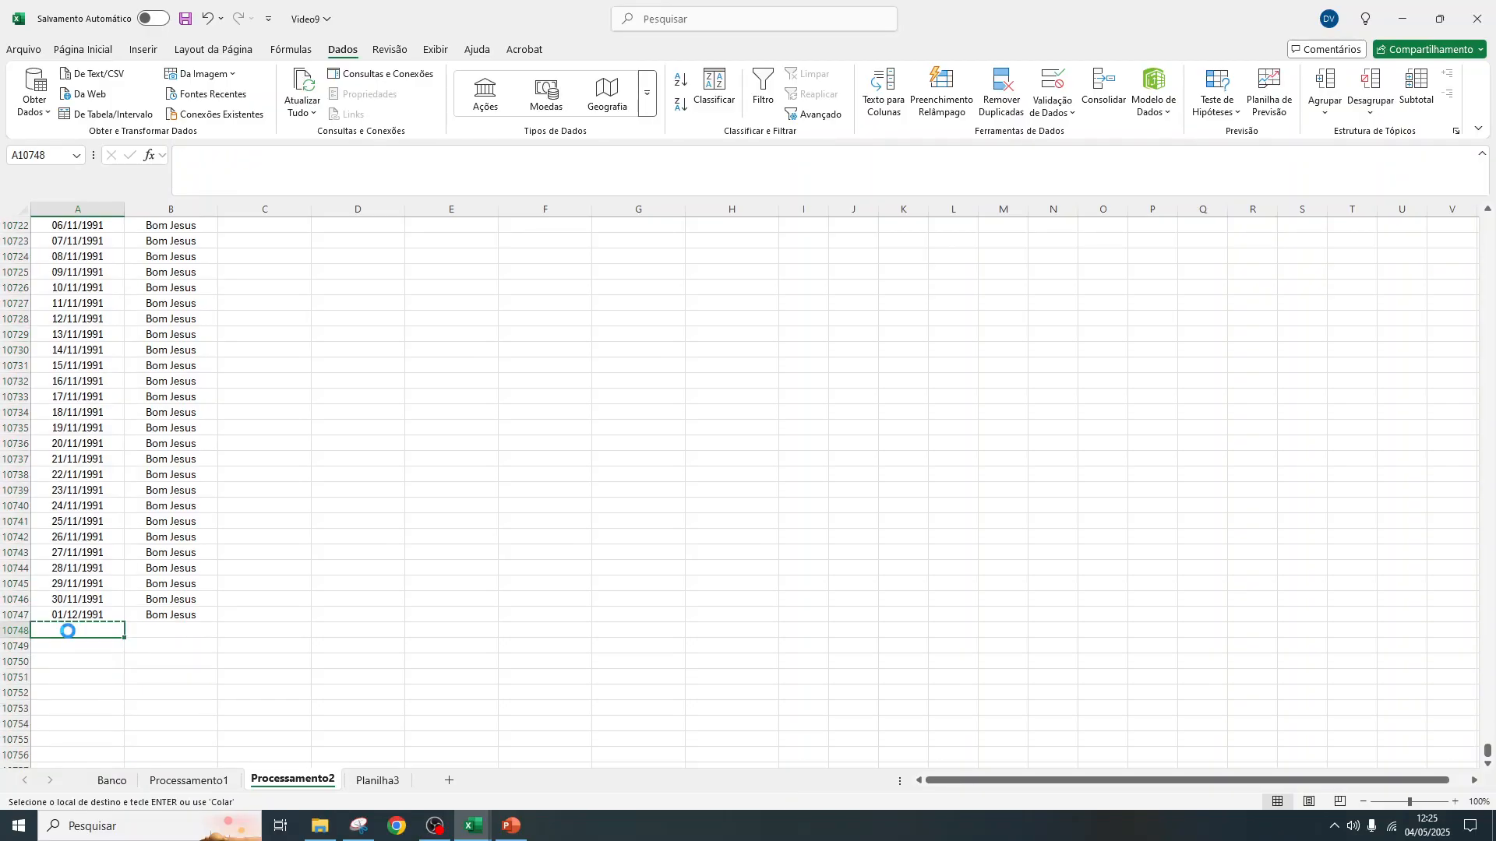
key("ctrl+v")
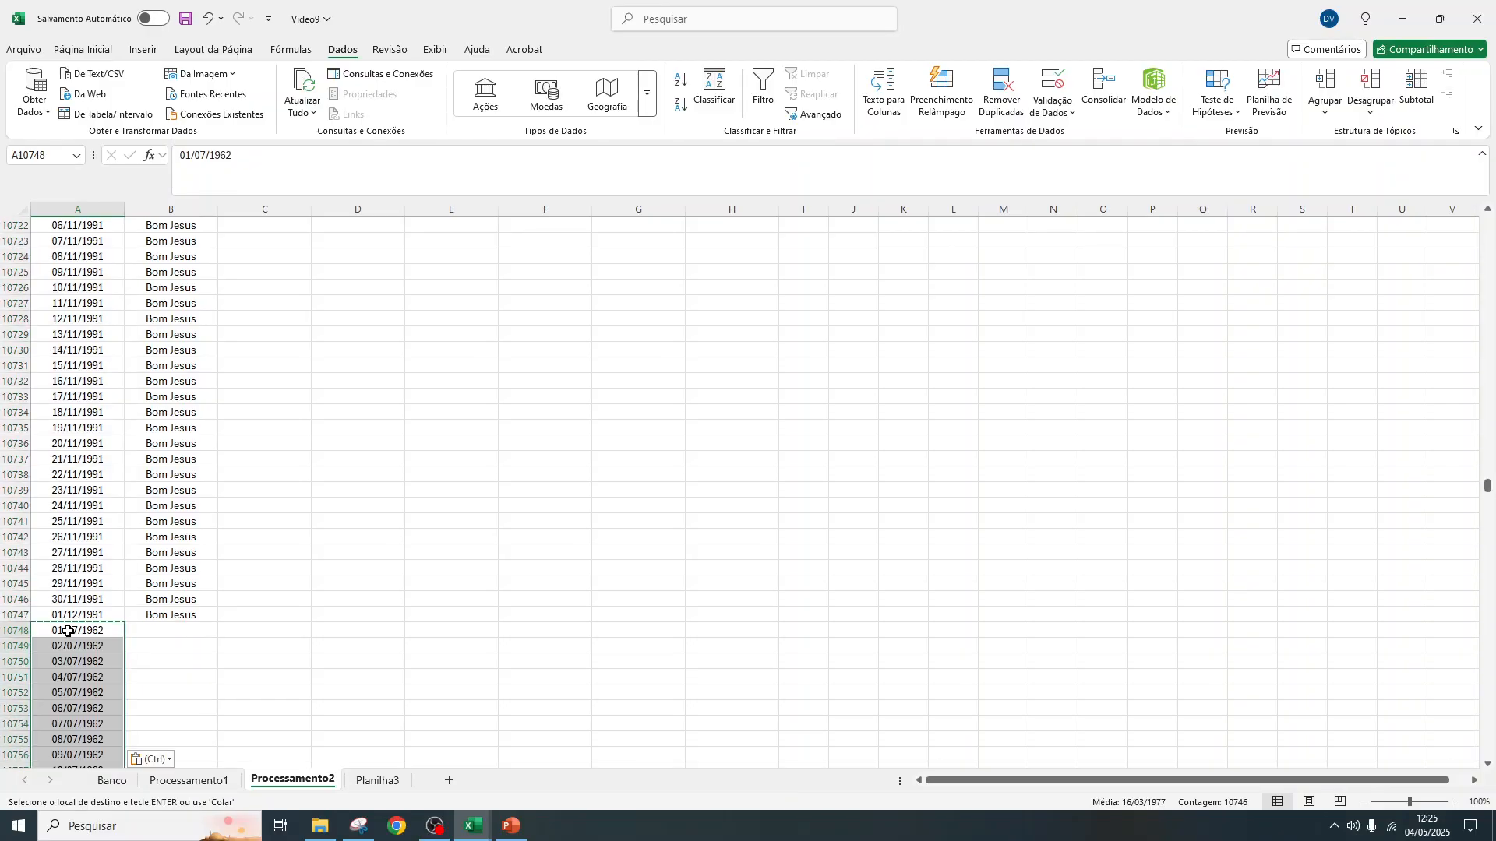
Copy Campo Redondo from Planilha3 into B10748 of Processamento2 and fill it down beside the second date series
left_click(367, 781)
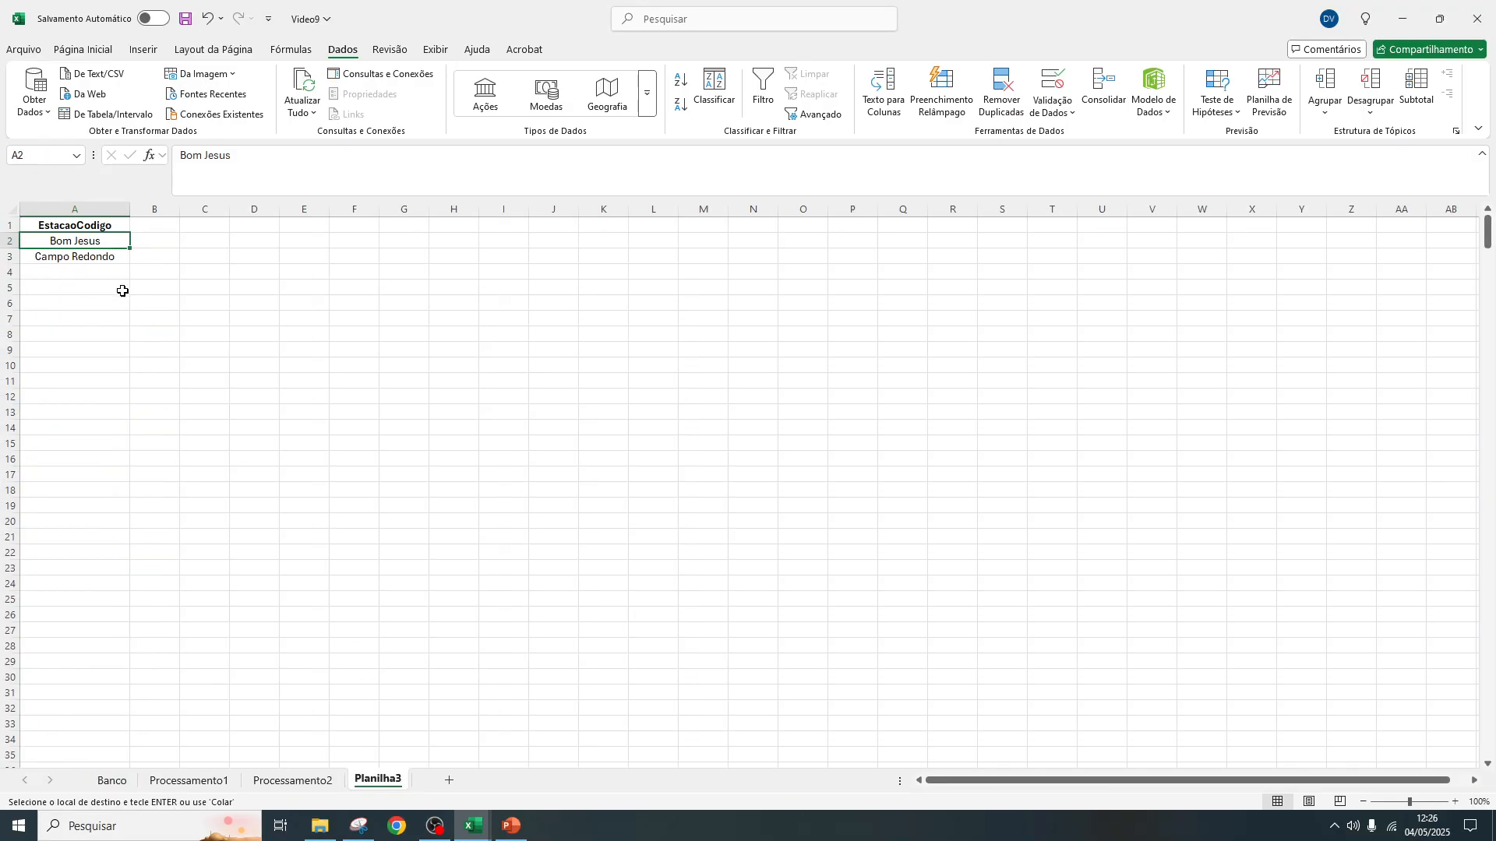
left_click(94, 262)
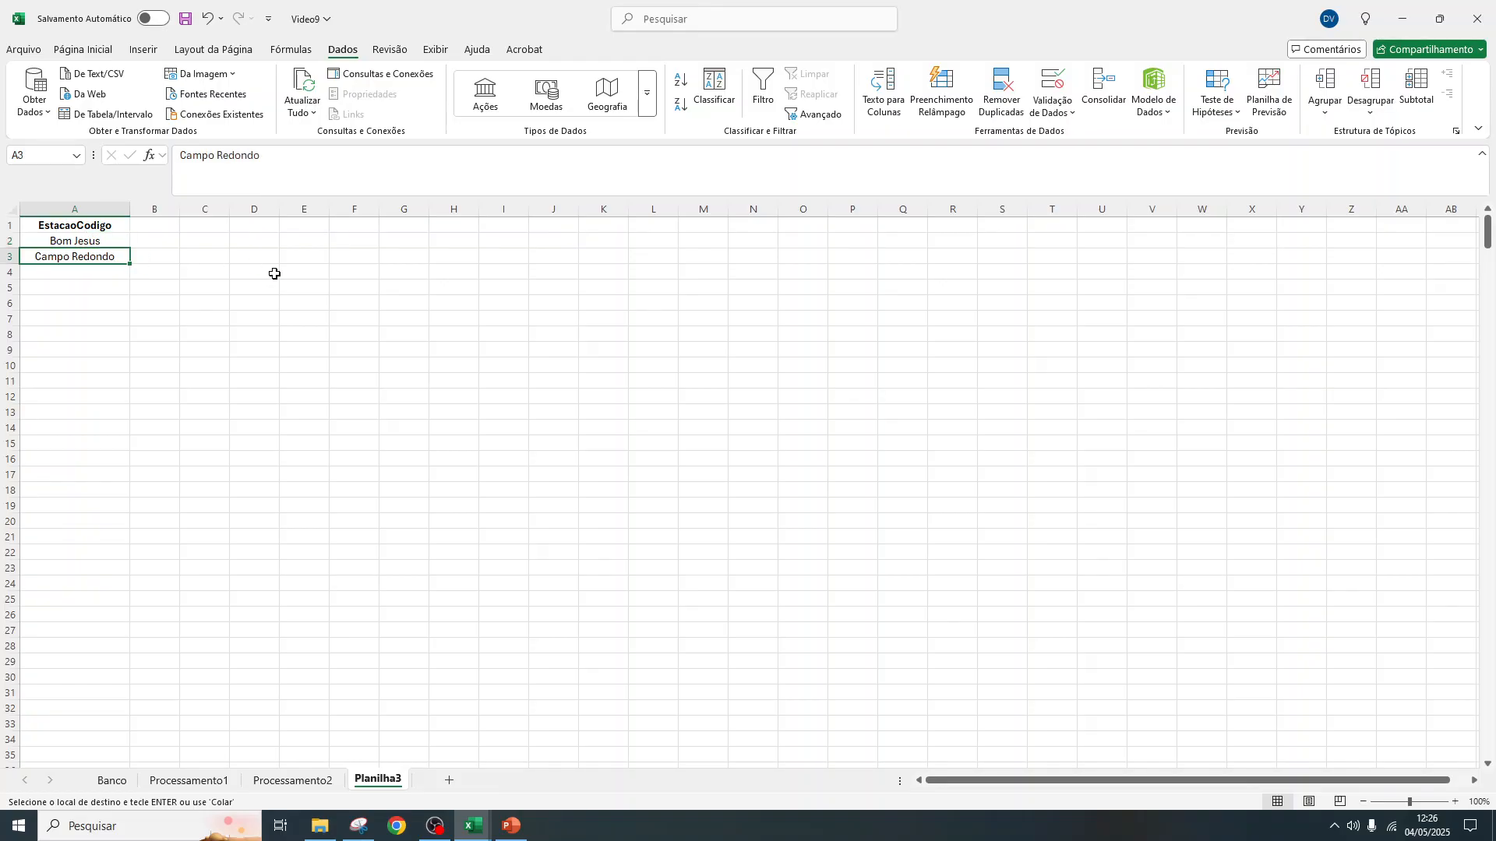
left_click(270, 785)
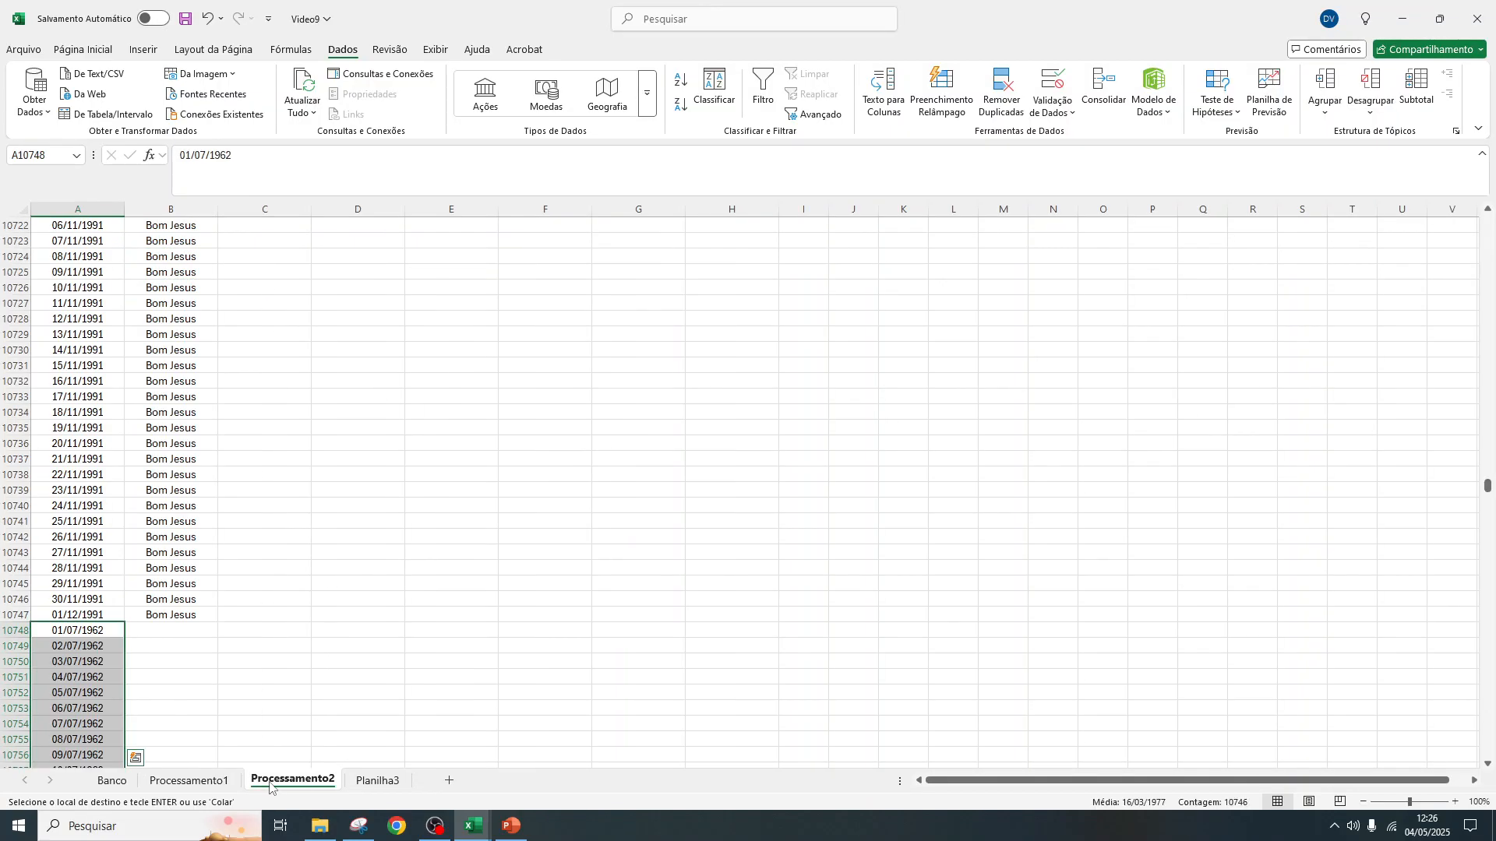
left_click(177, 633)
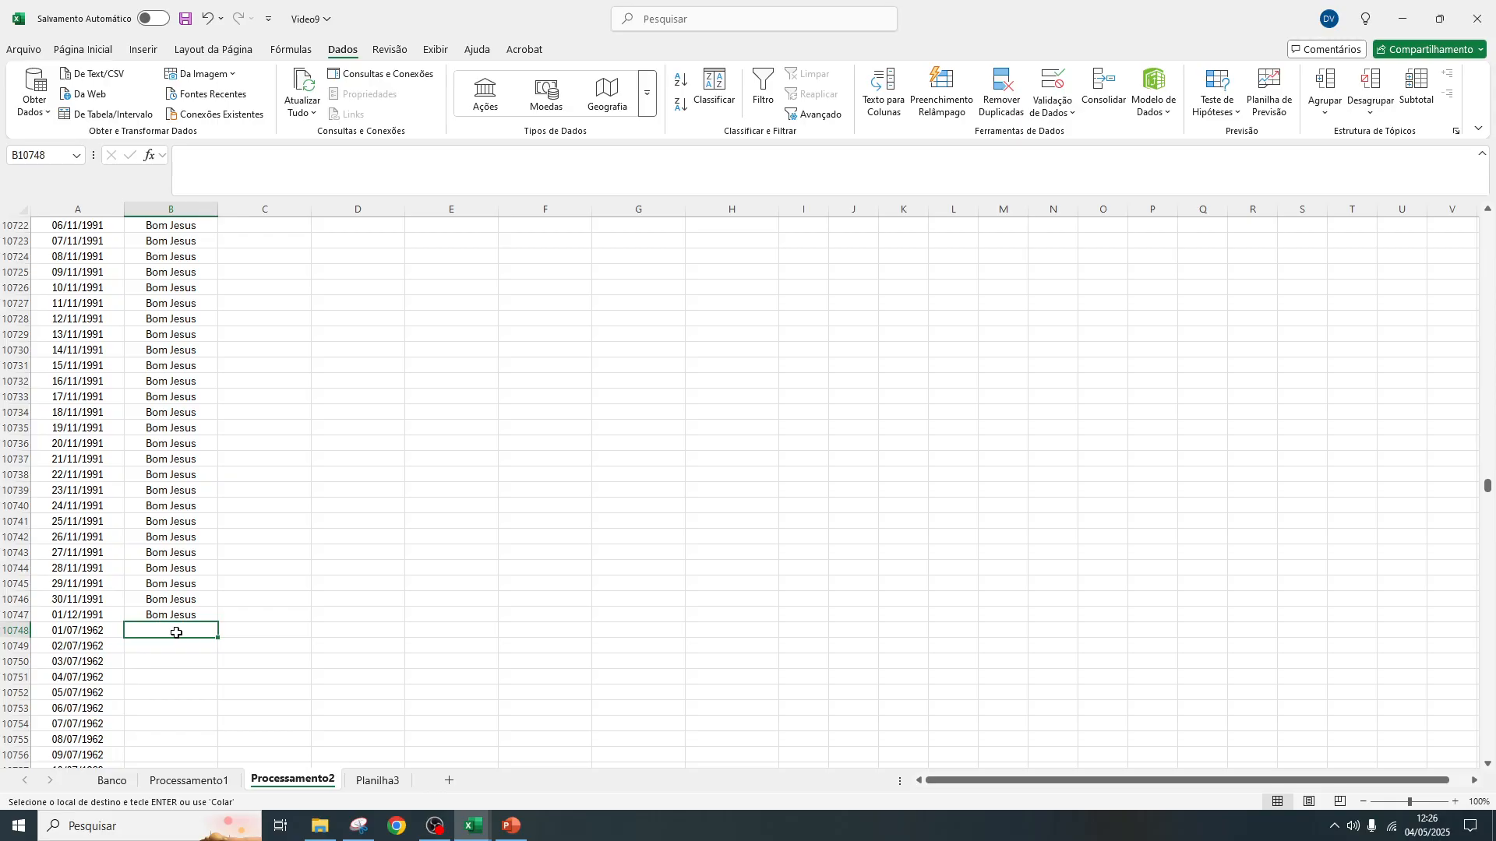
type("Campo Redondo")
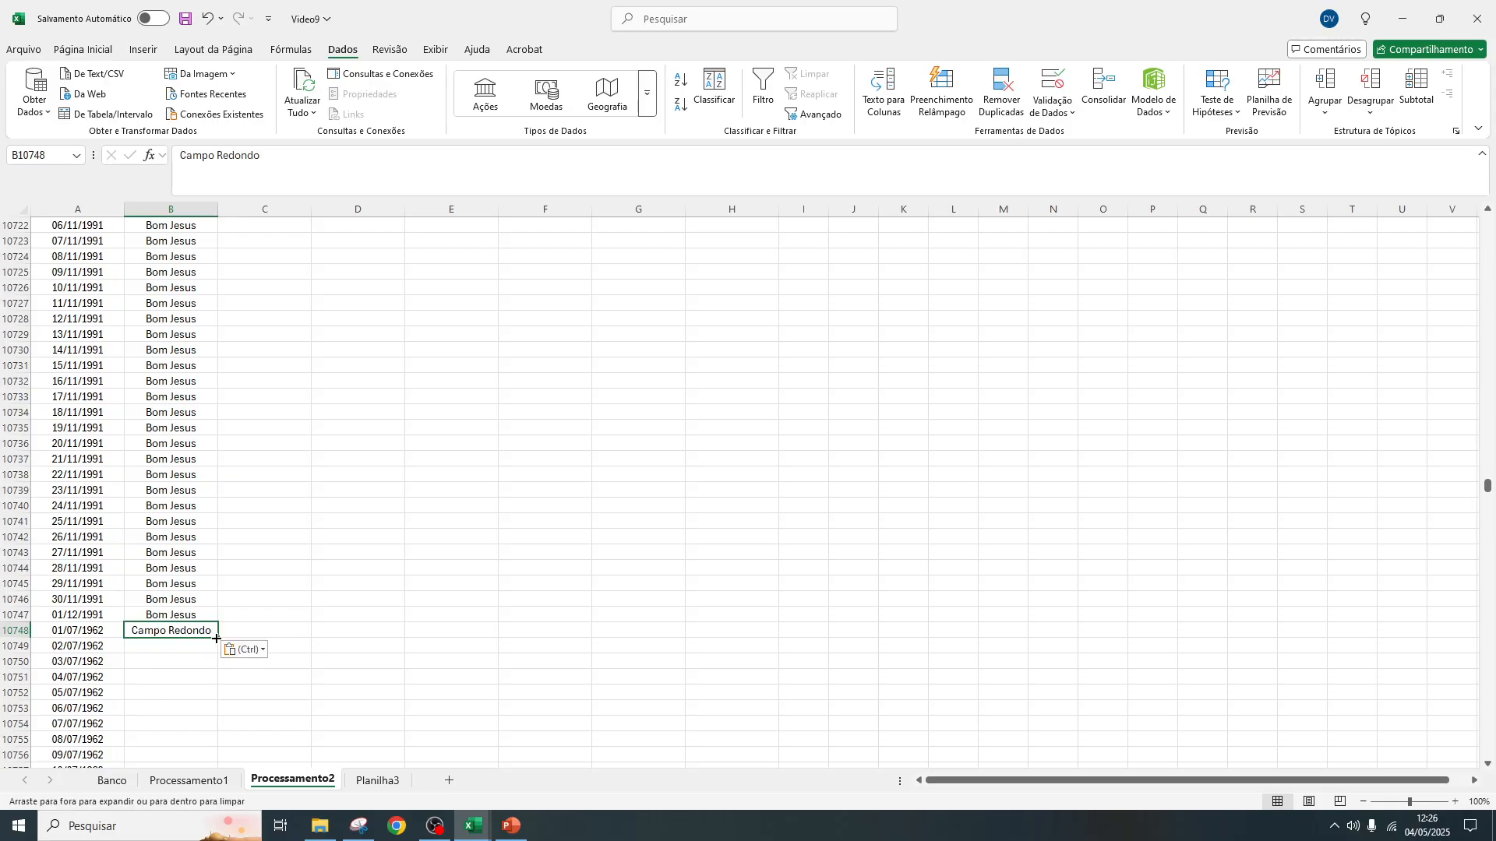
double_click(216, 638)
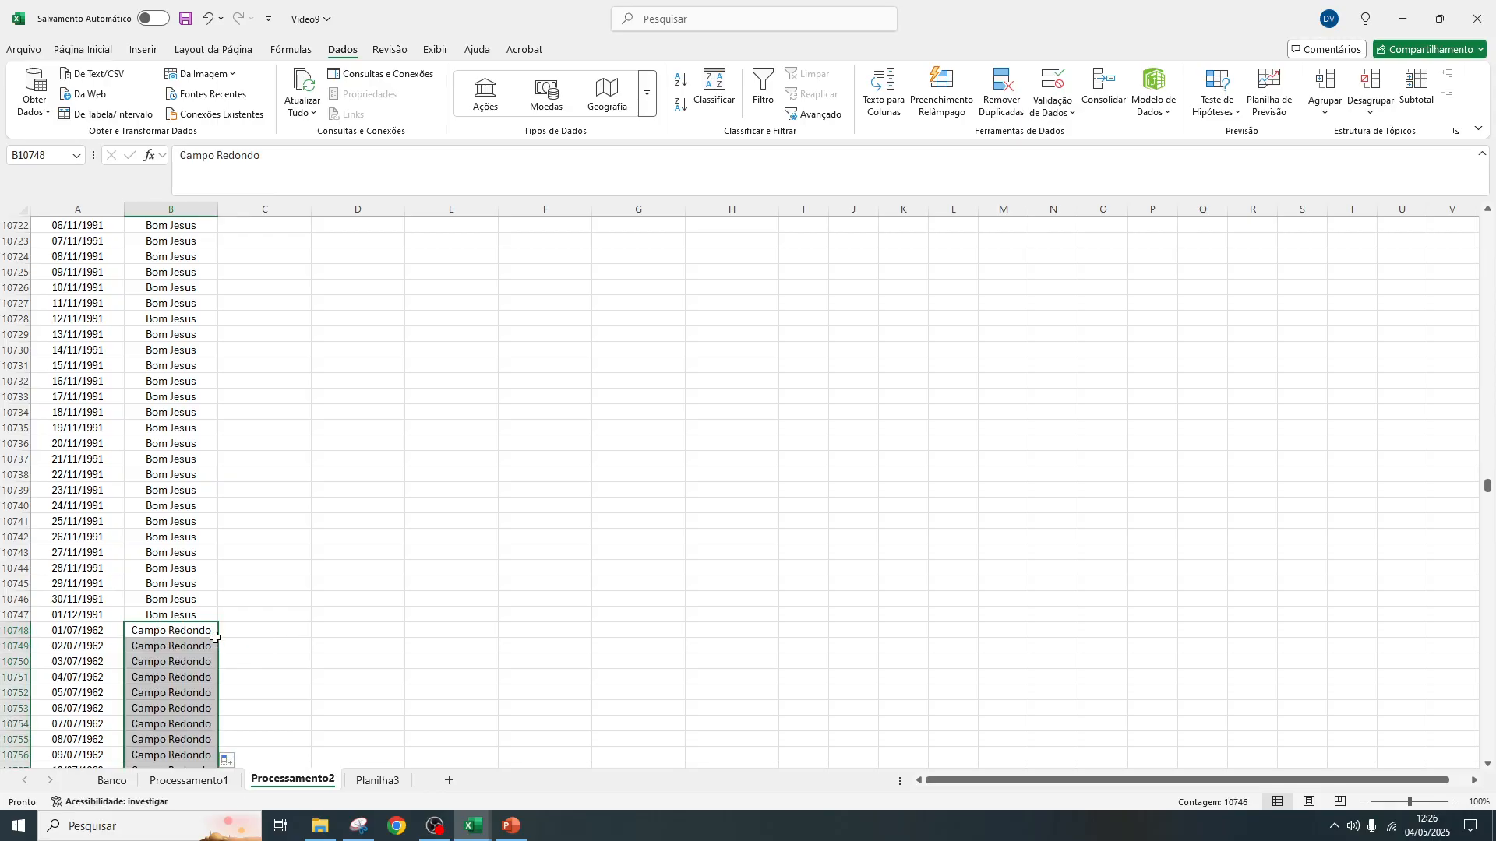
Clear the station list in column A of Planilha3 and delete that sheet from the workbook
left_click(378, 780)
left_click(85, 204)
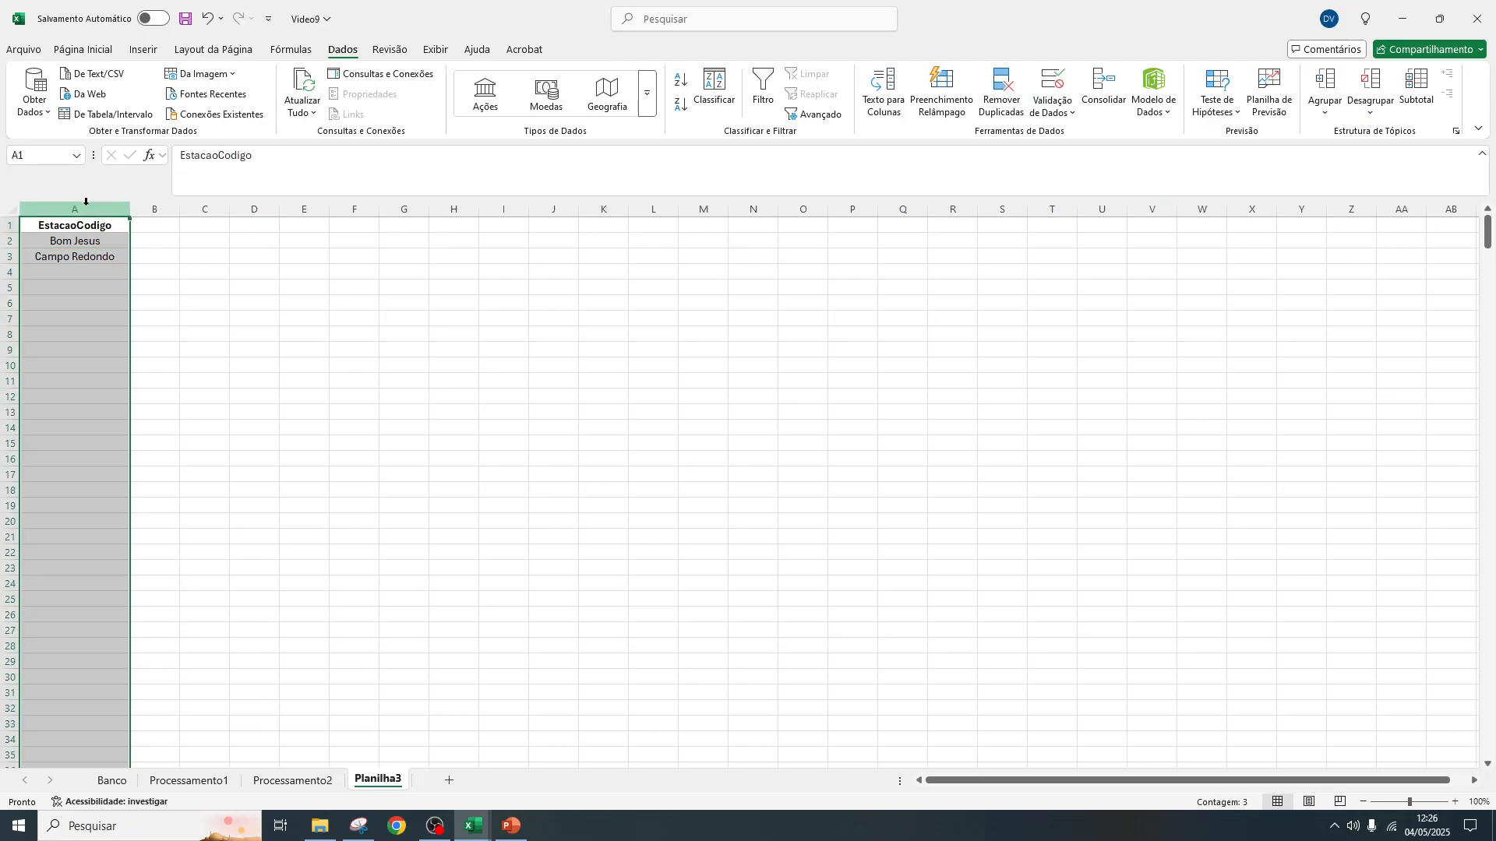
right_click(86, 204)
key("Escape")
key("Delete")
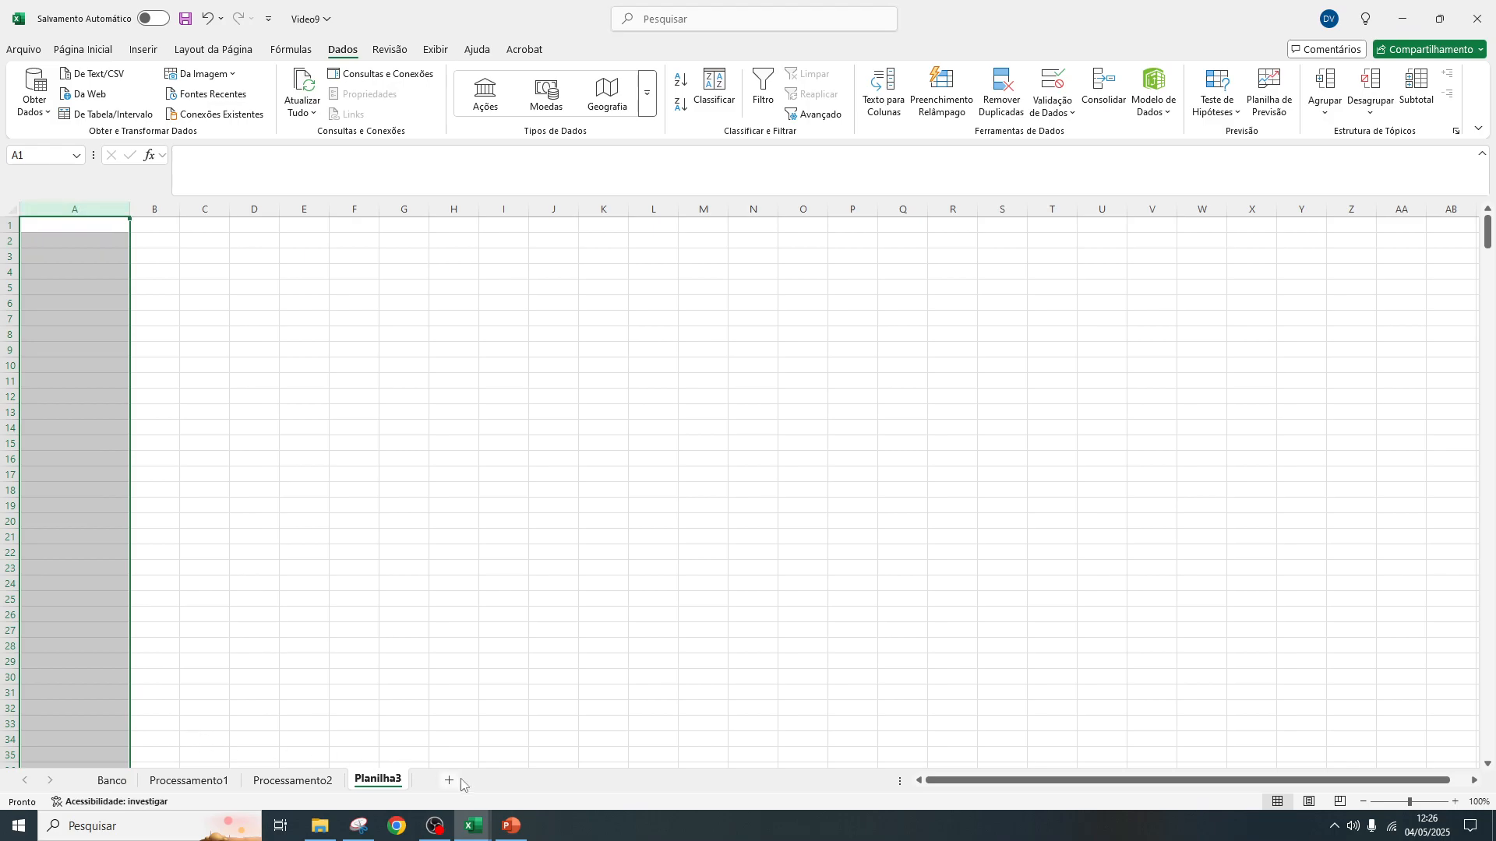
right_click(381, 781)
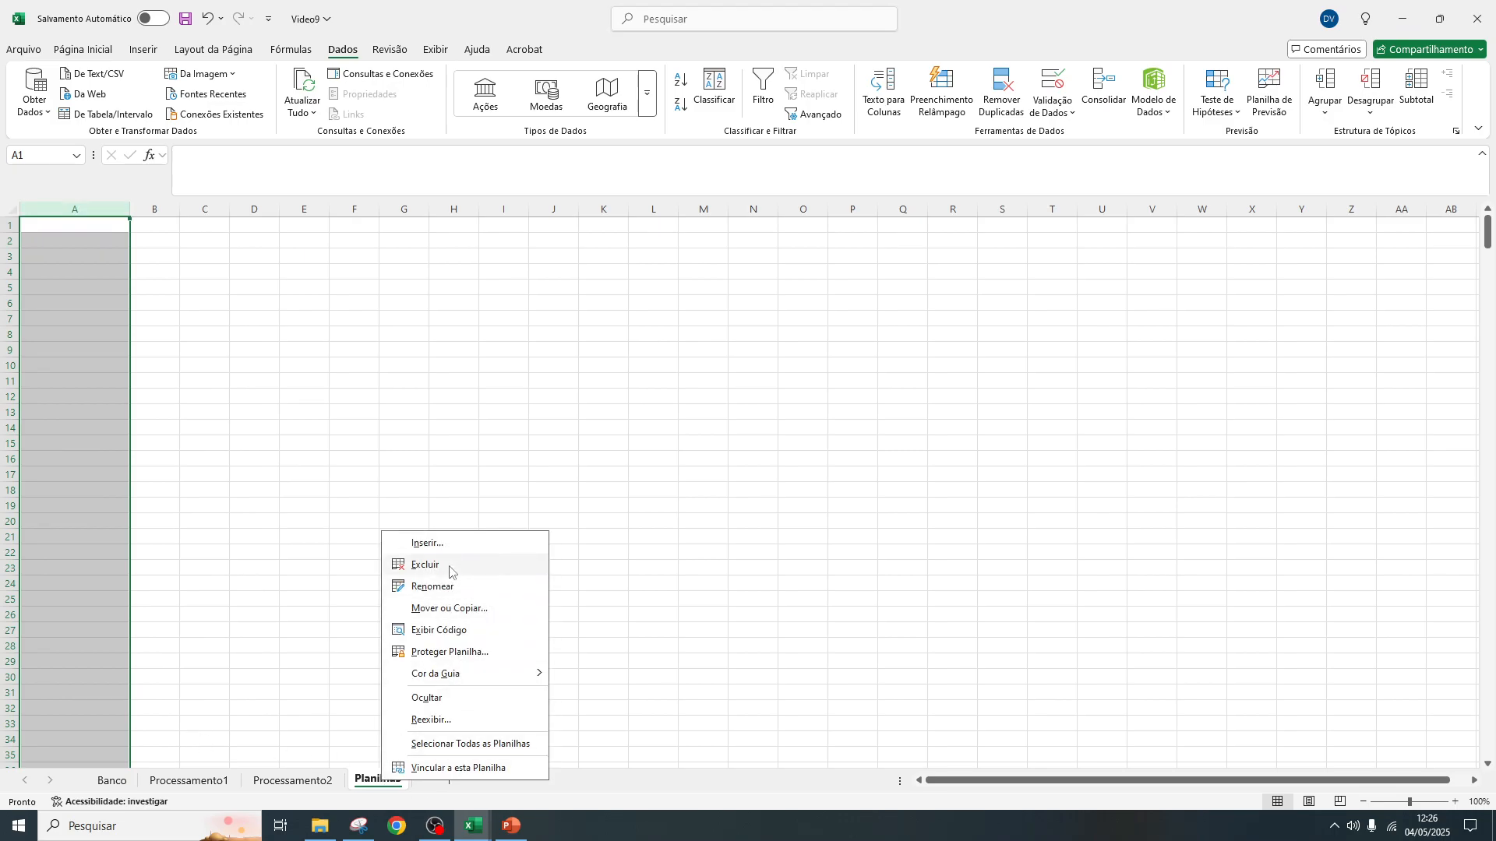
left_click(413, 565)
left_click(703, 461)
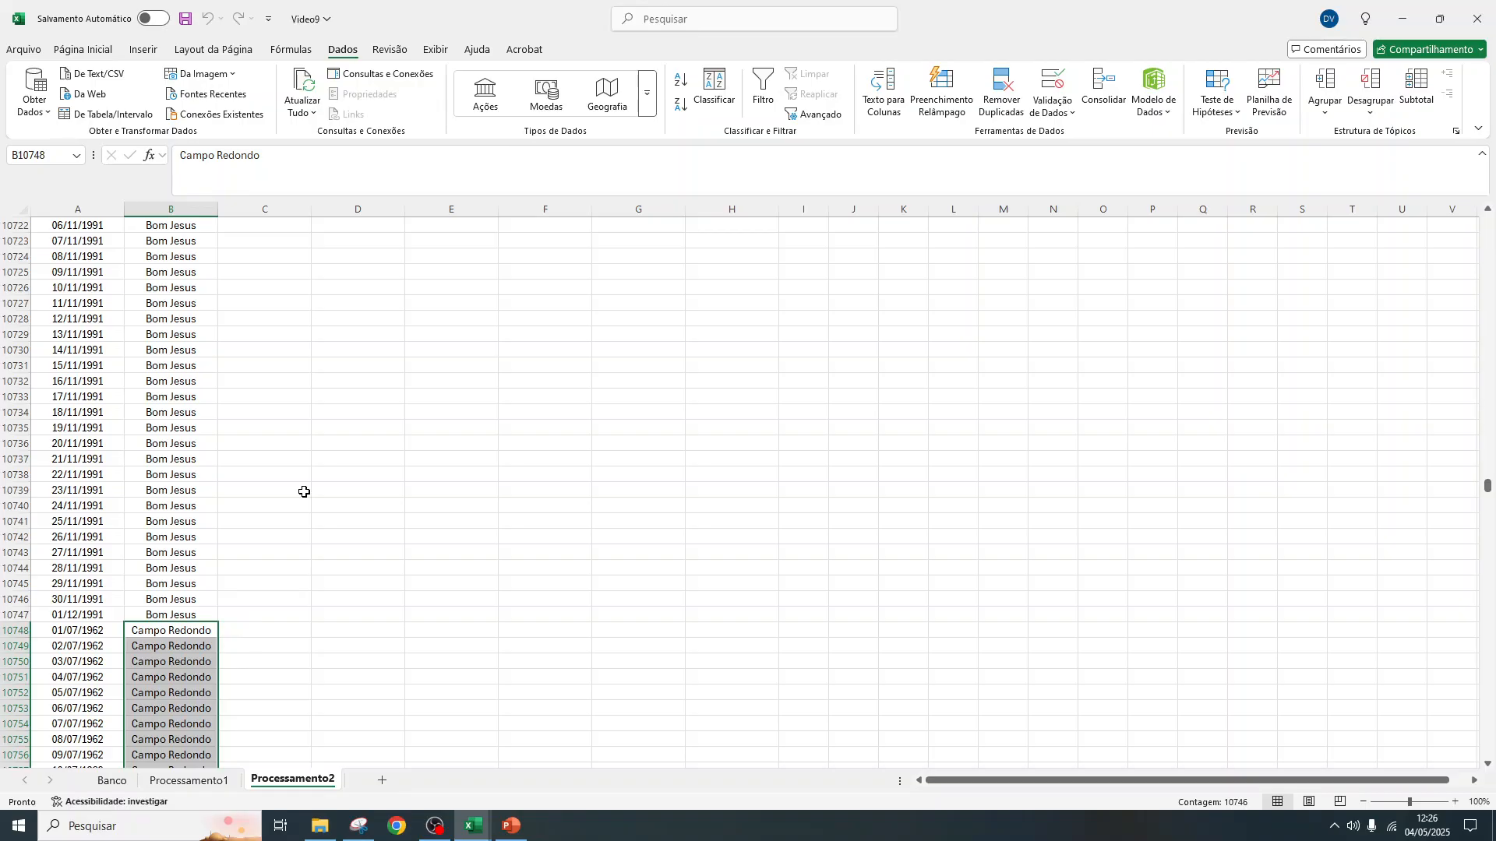
Extract the year of the first date with =ANO(A2) in C2 of the Ano column
scroll(325, 432, "up", 8)
scroll(325, 433, "up", 20)
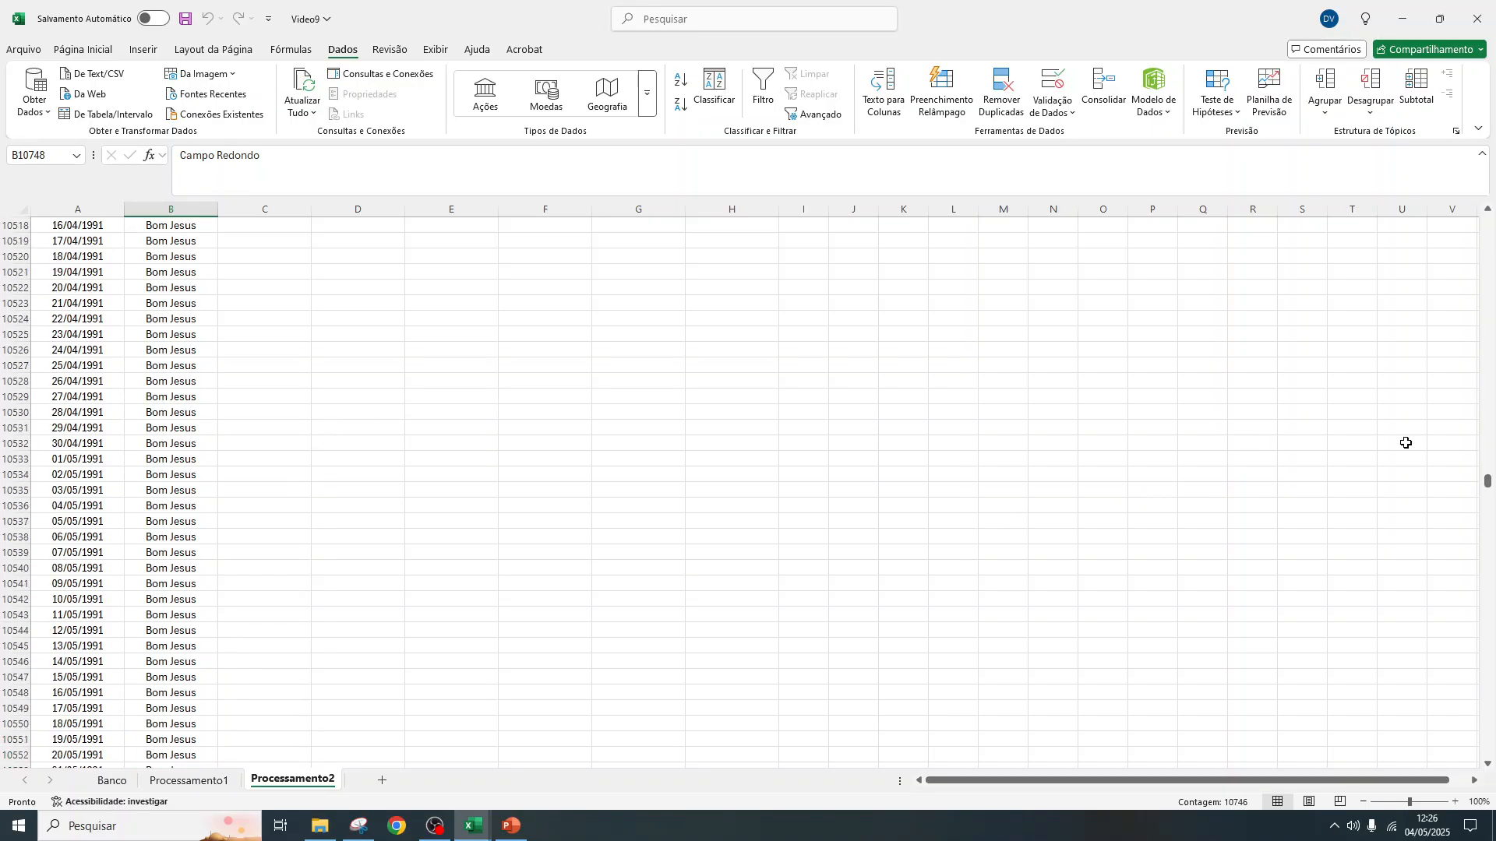
left_click_drag(1487, 483, 1487, 220)
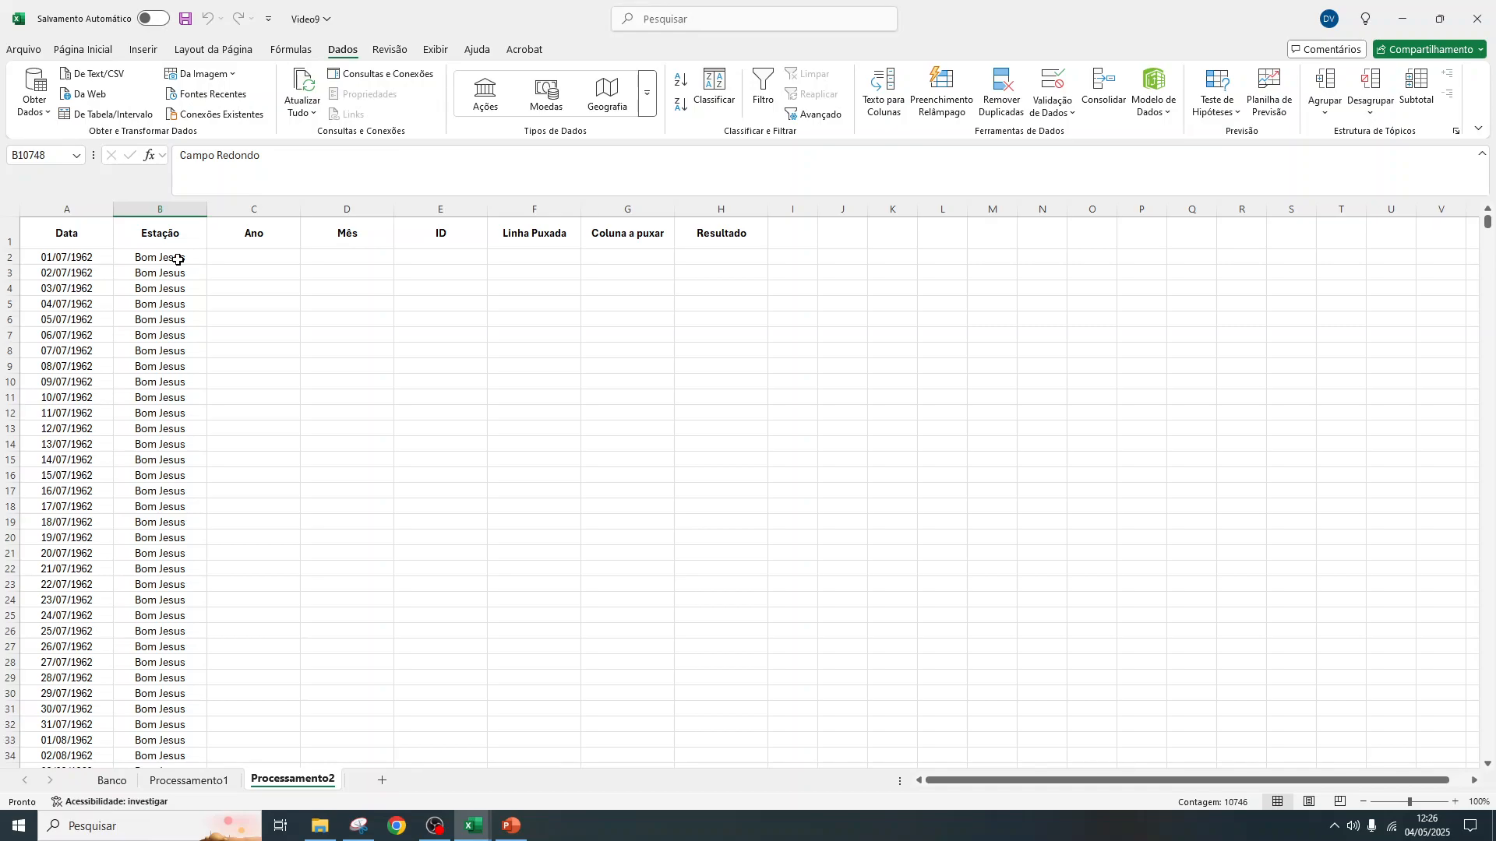
left_click(252, 257)
type("=")
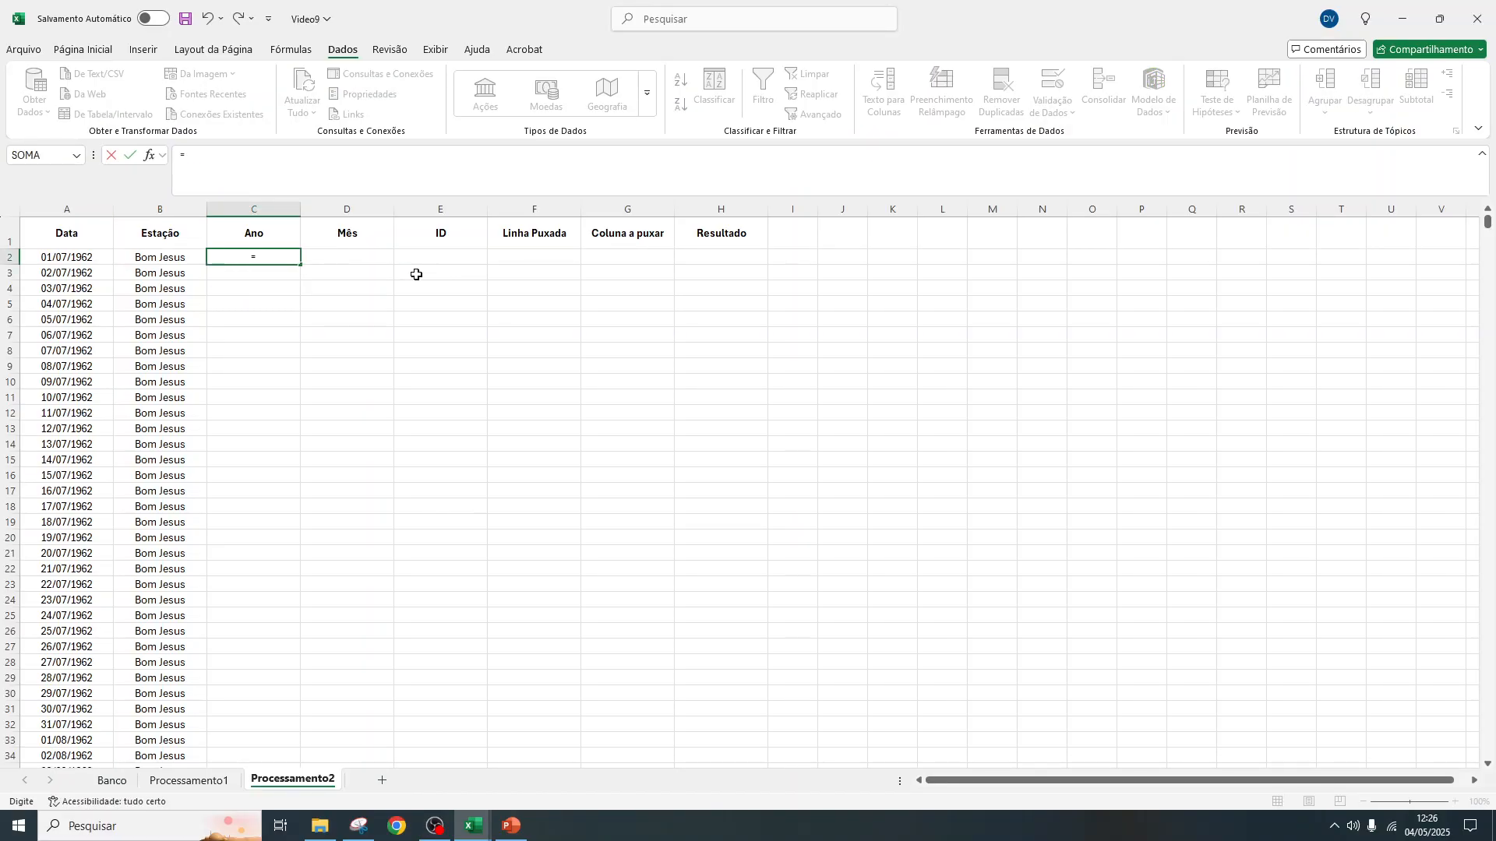
type("Ano")
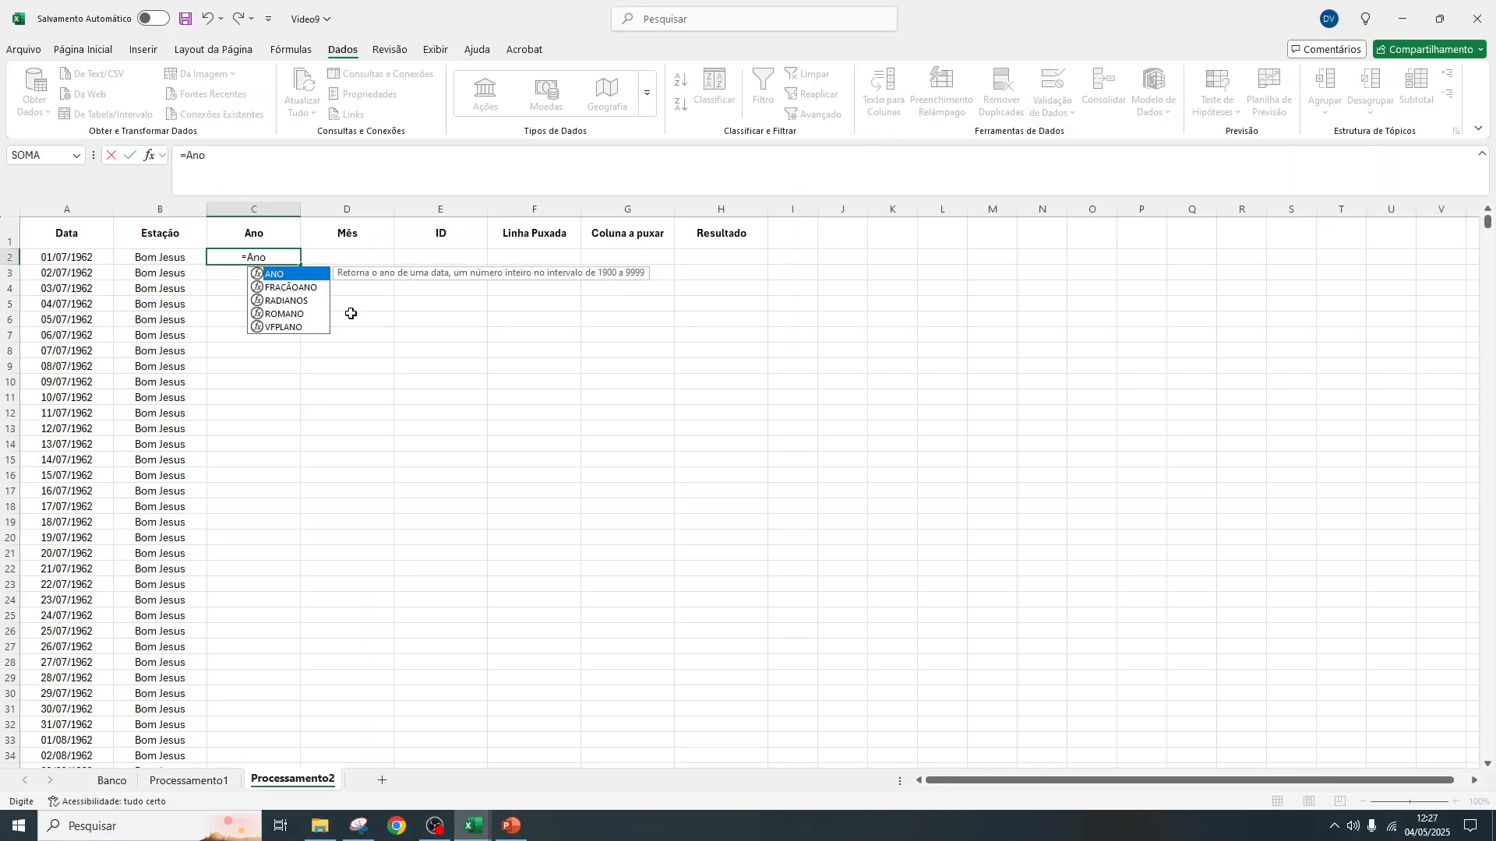
key("Tab")
left_click(109, 259)
key("Return")
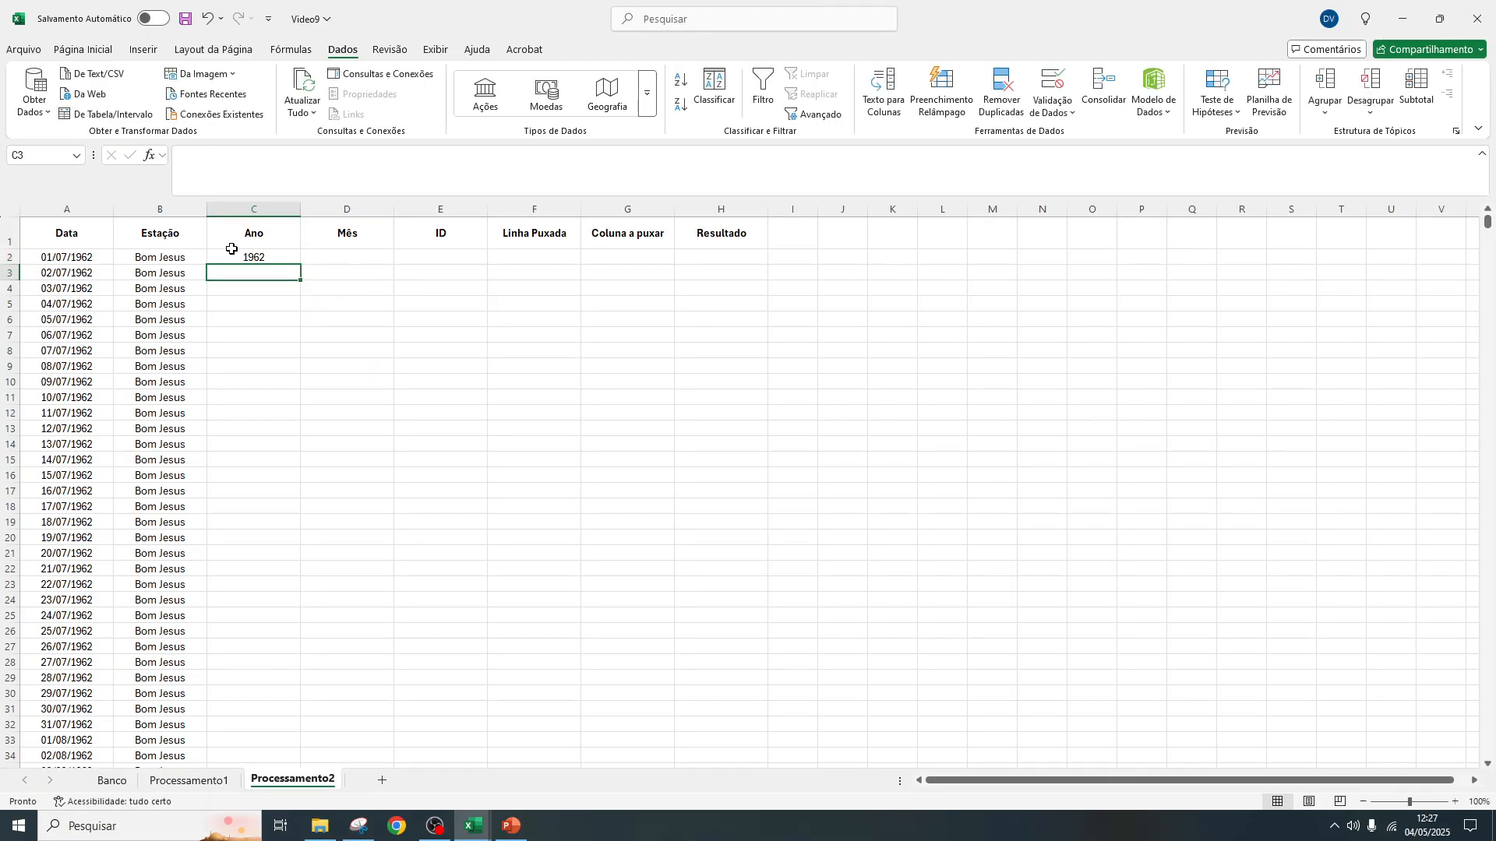
Extract the month of the first date with =MÊS(A2) in D2 of the Mês column
left_click(324, 258)
type("=")
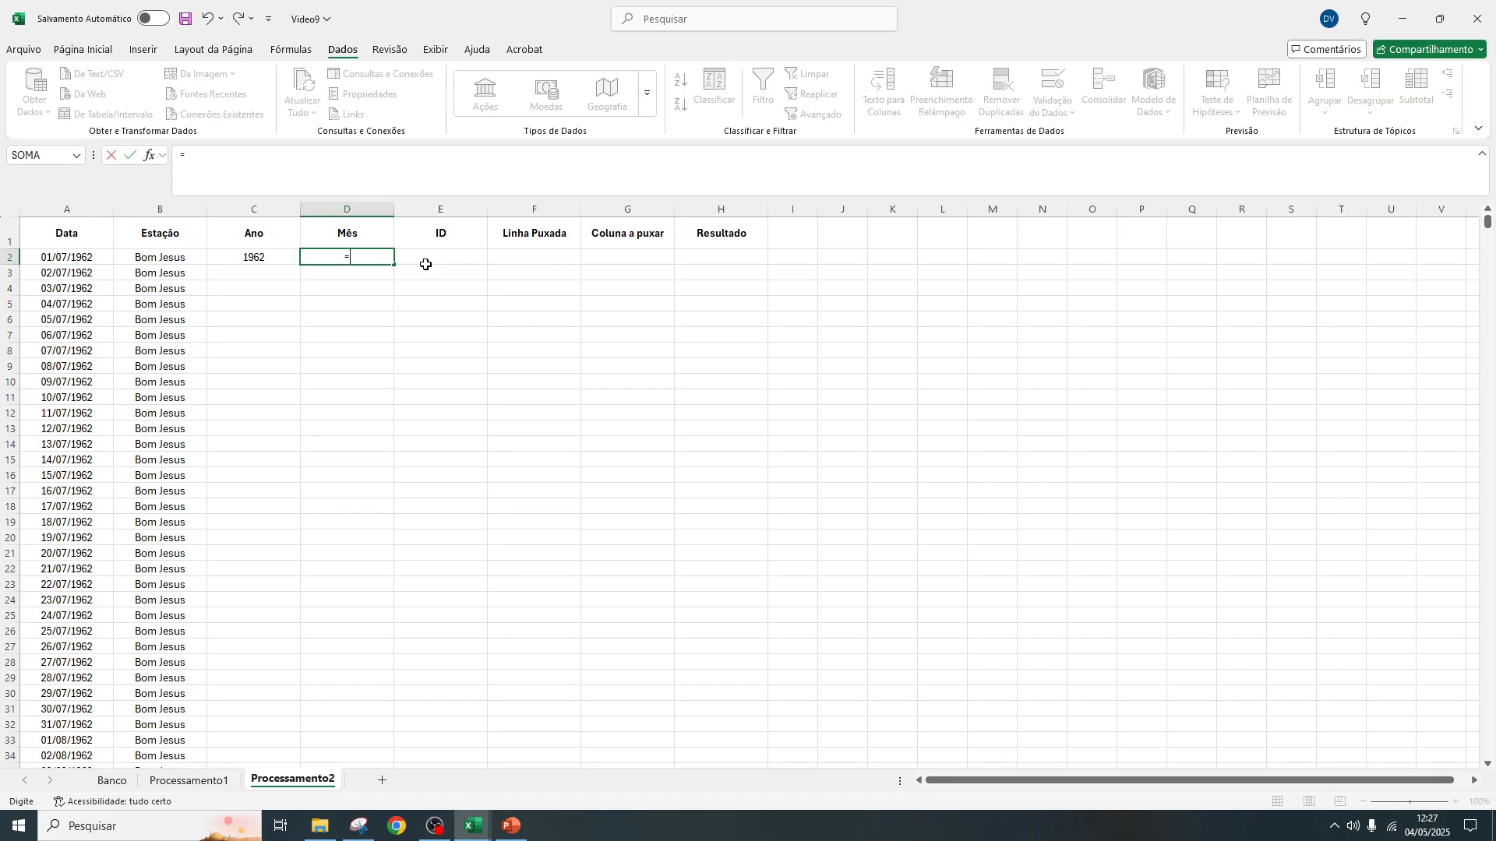
type("Mês")
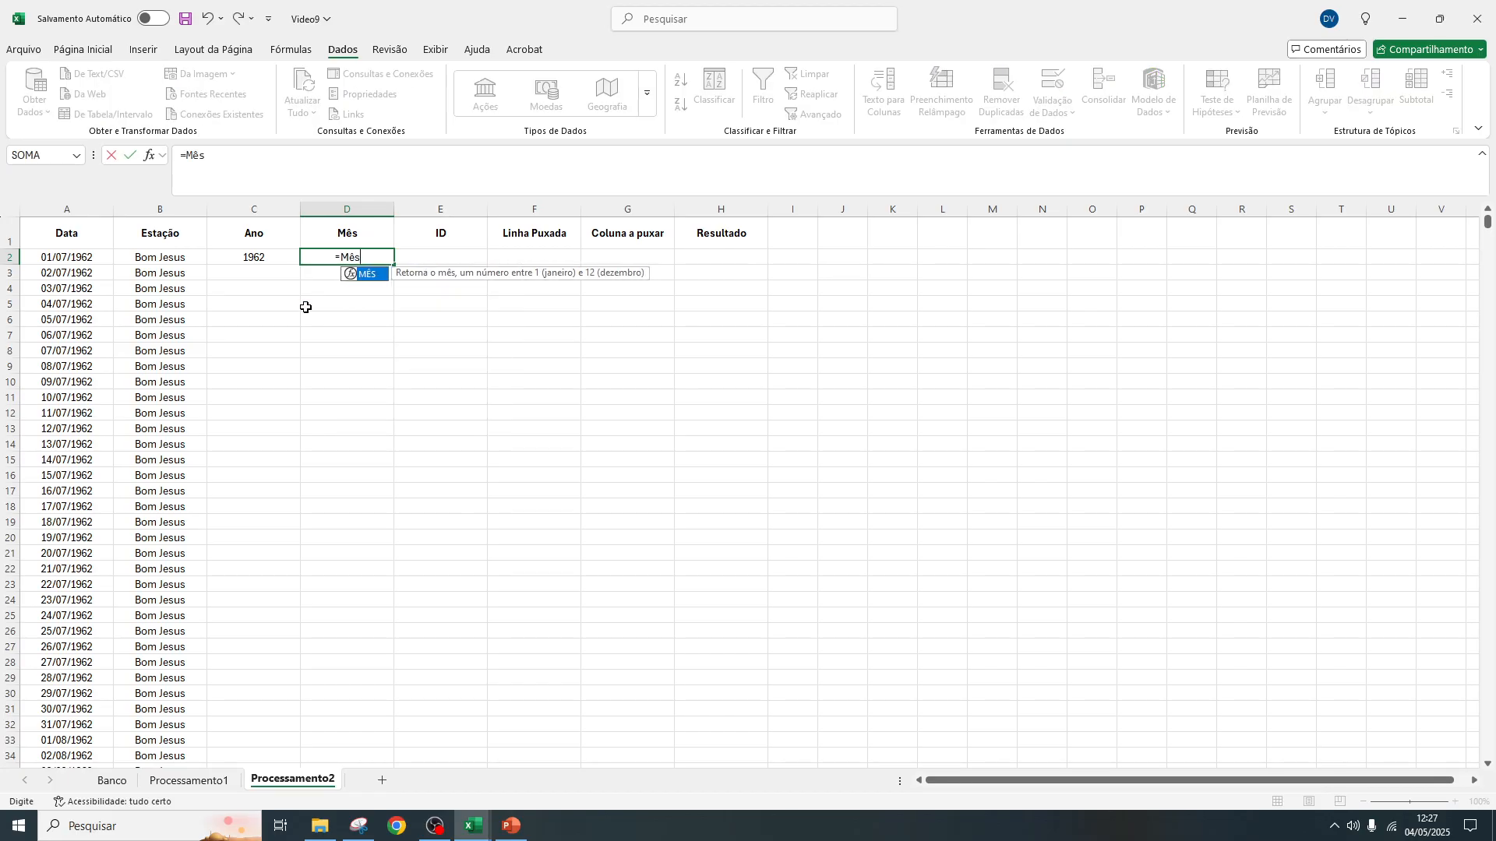
double_click(367, 276)
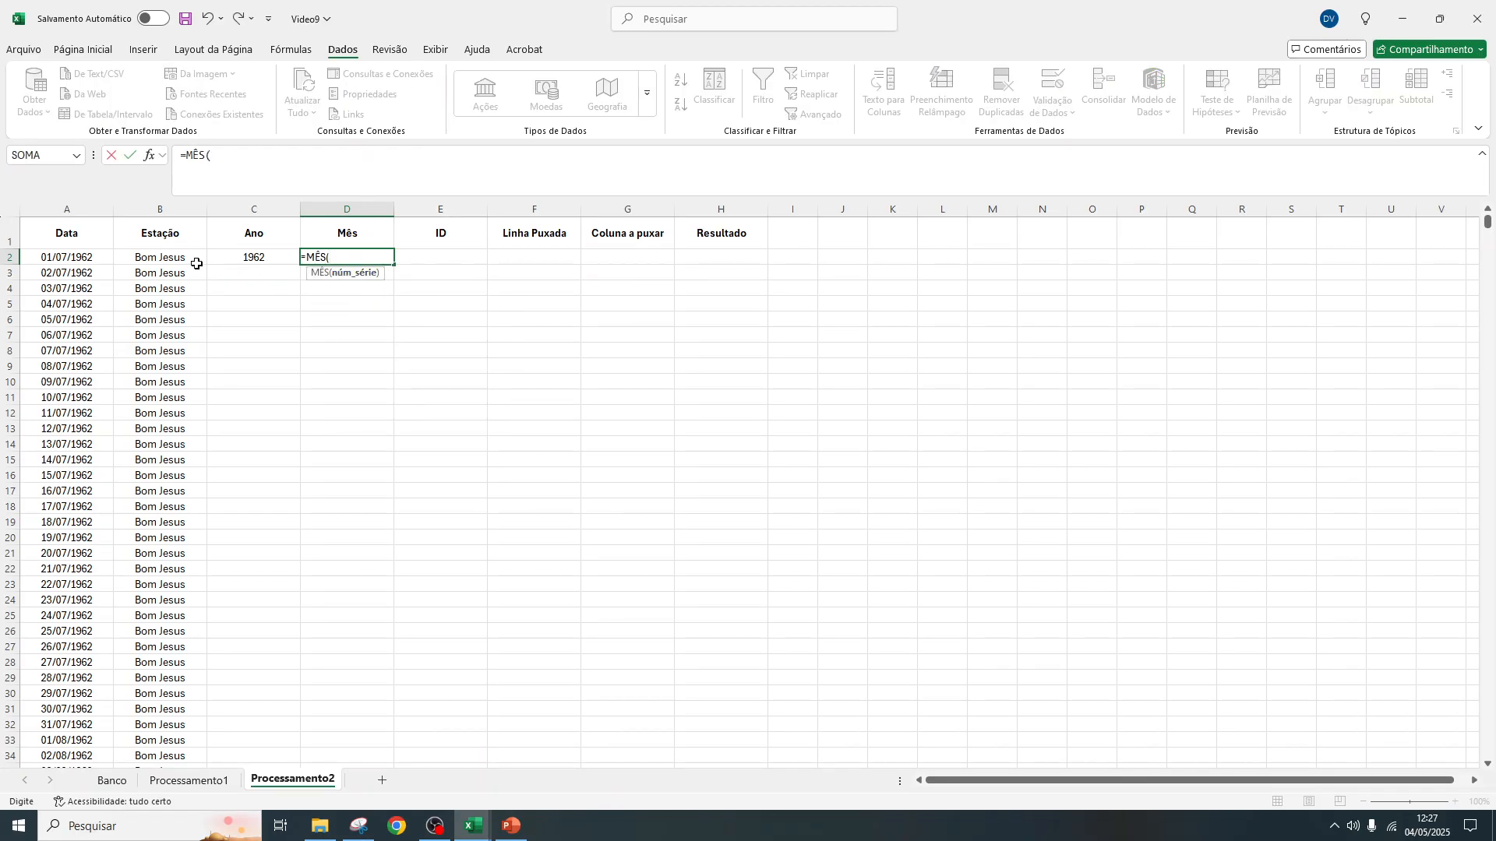
left_click(65, 258)
type(")")
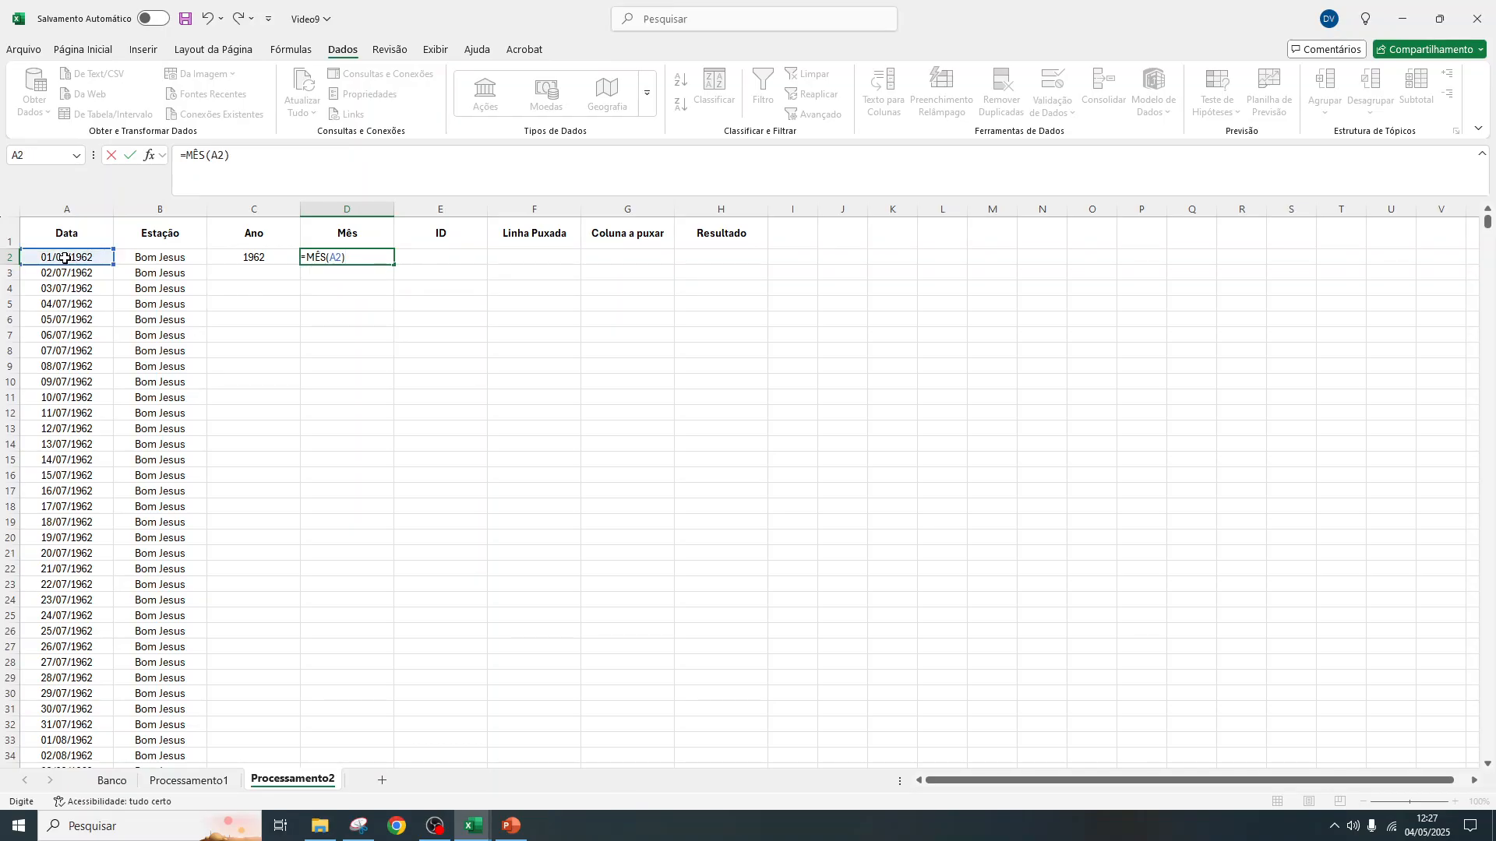
key("Return")
Build the ID in E2 by joining station, year and month with underscores: =CONCATENAR(B2;"_";C2;"_";D2)
left_click(460, 259)
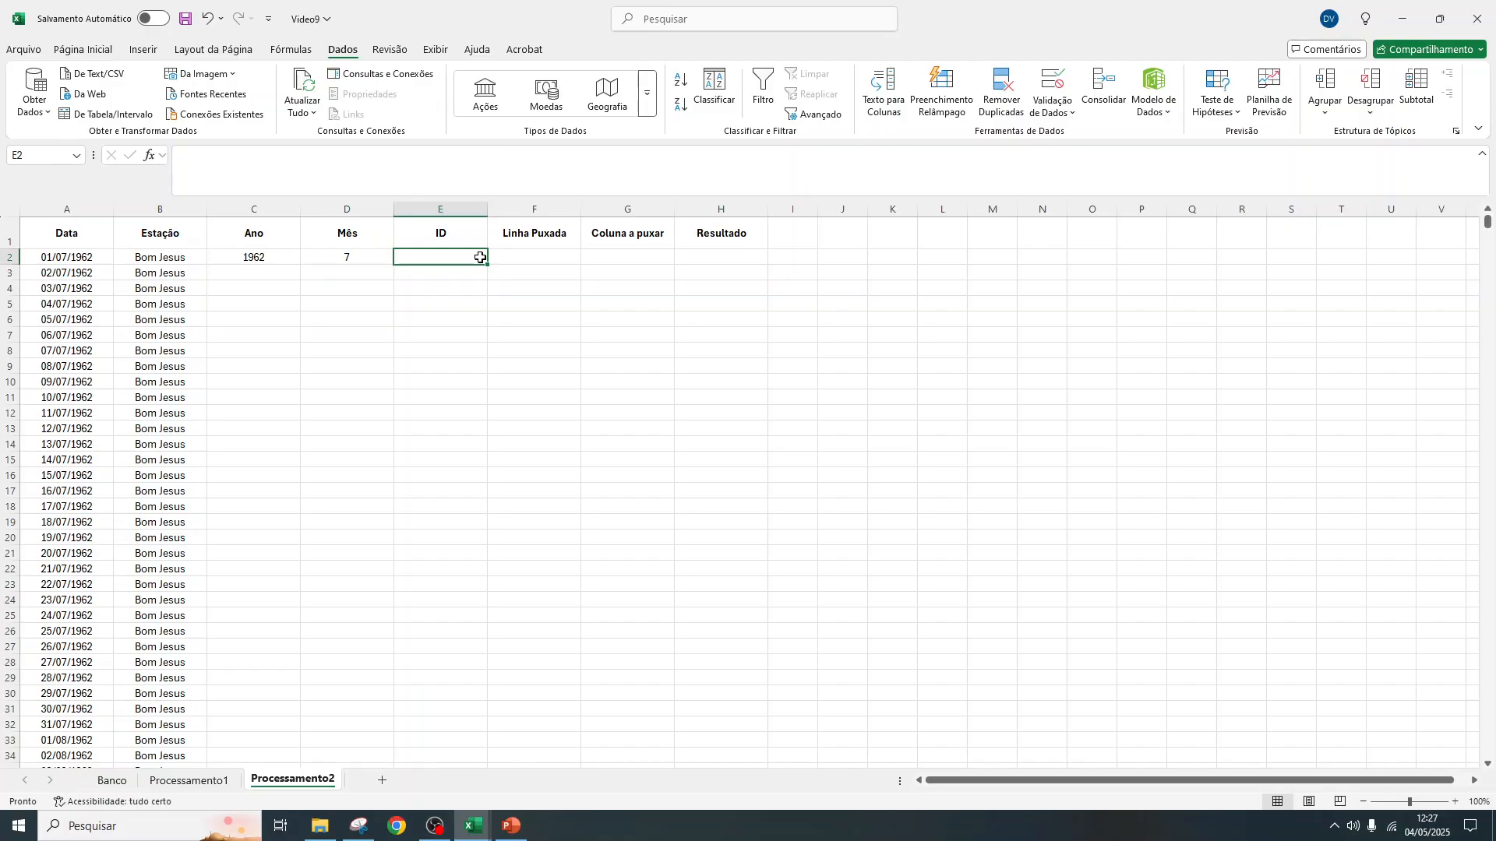
type("=con")
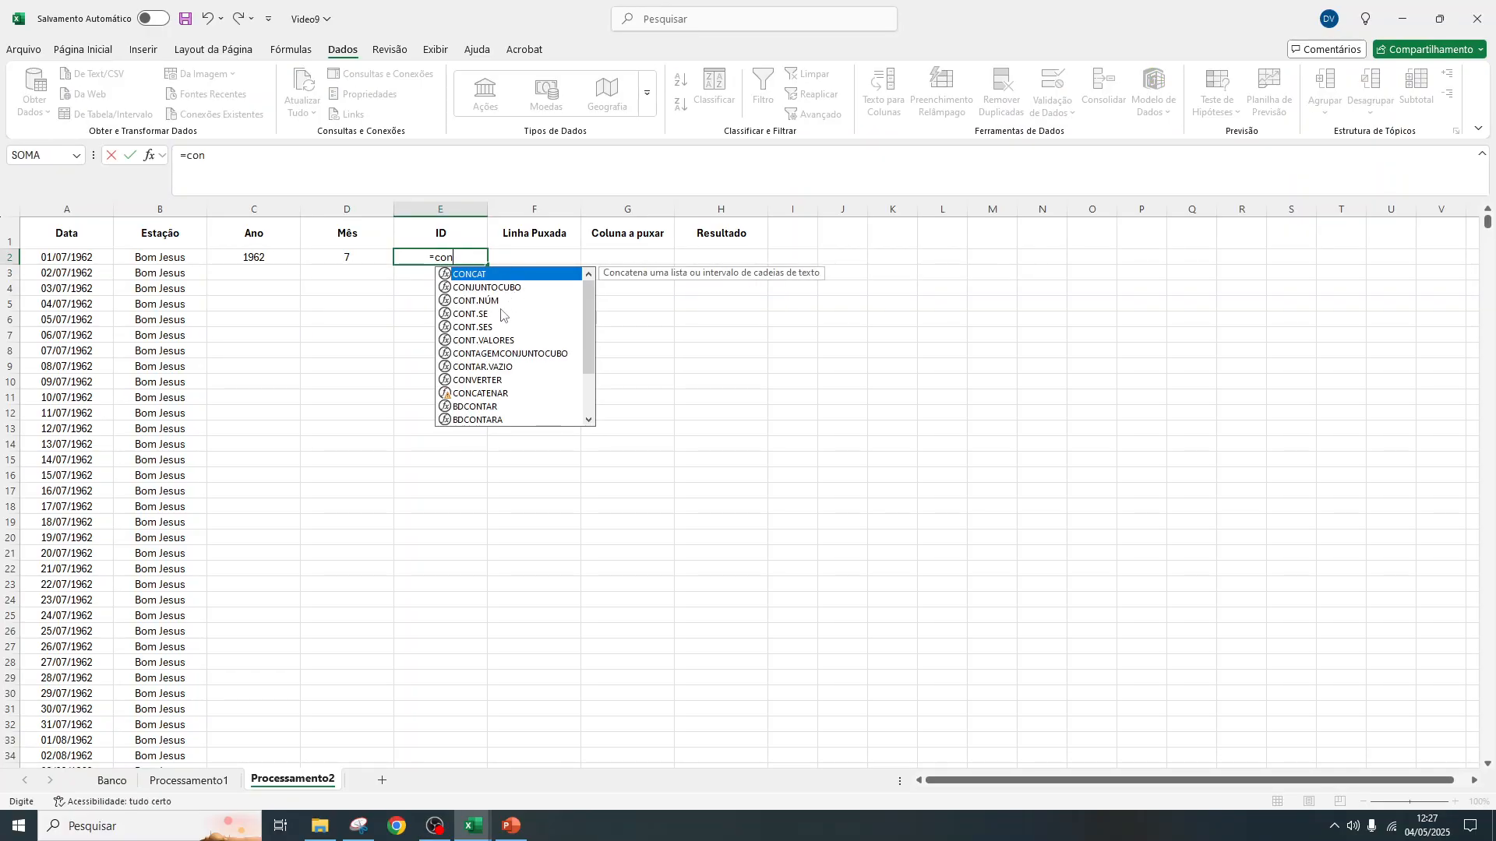
type("ca")
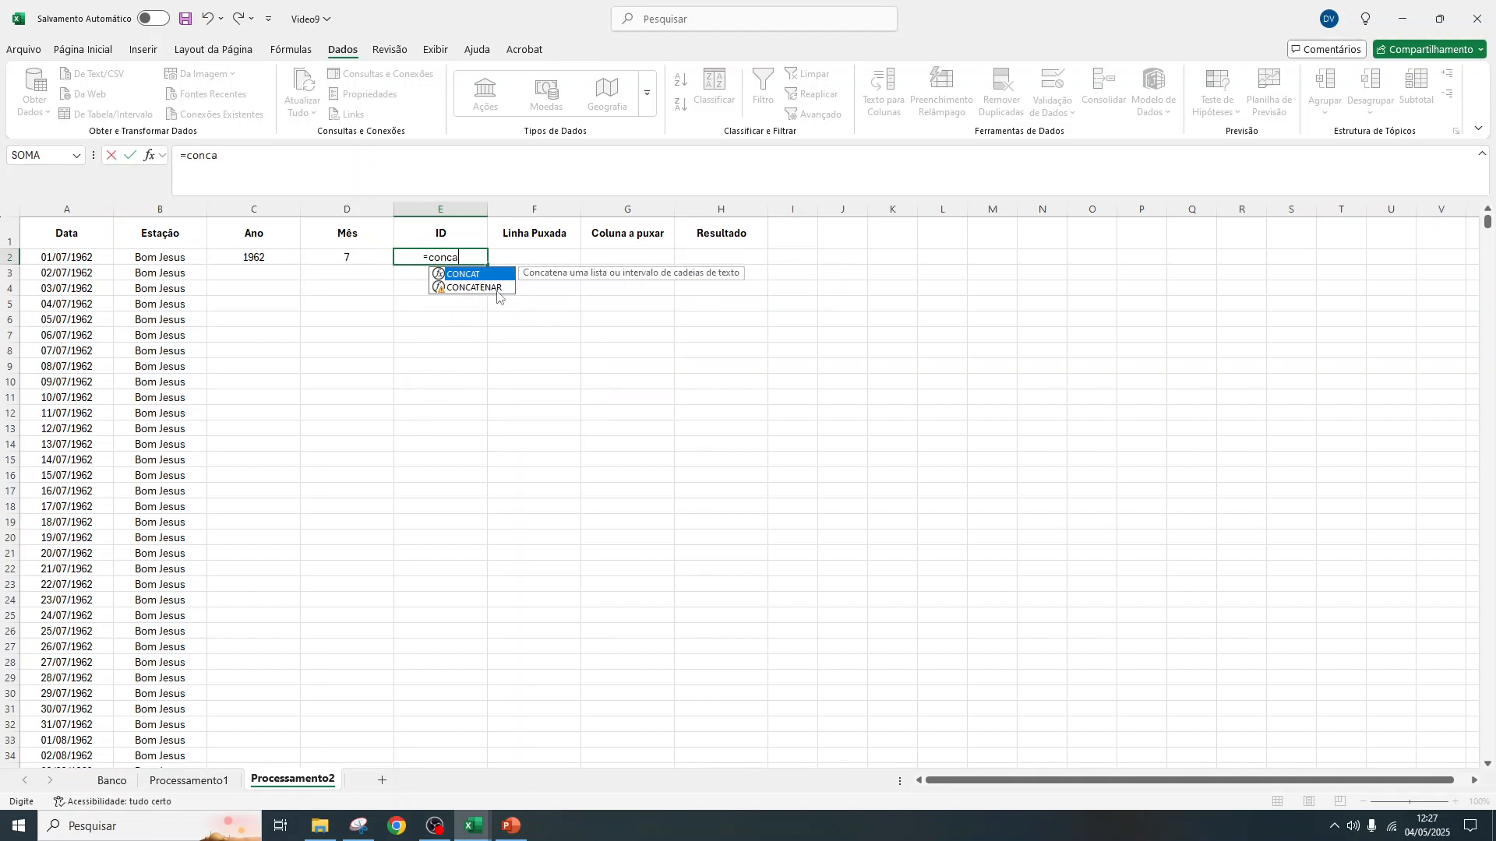
double_click(496, 288)
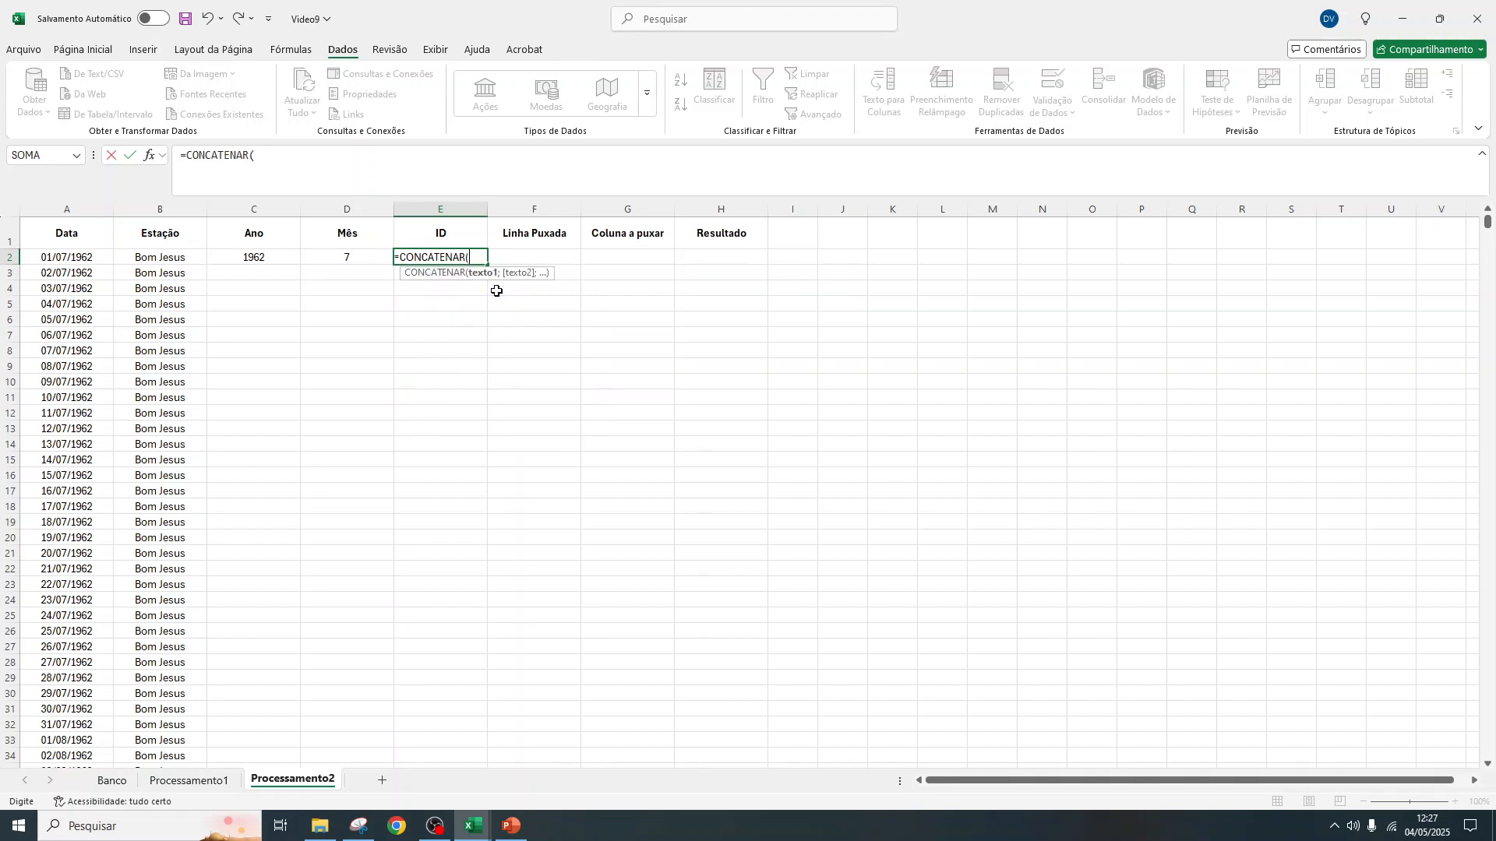
left_click(173, 259)
type(";\"")
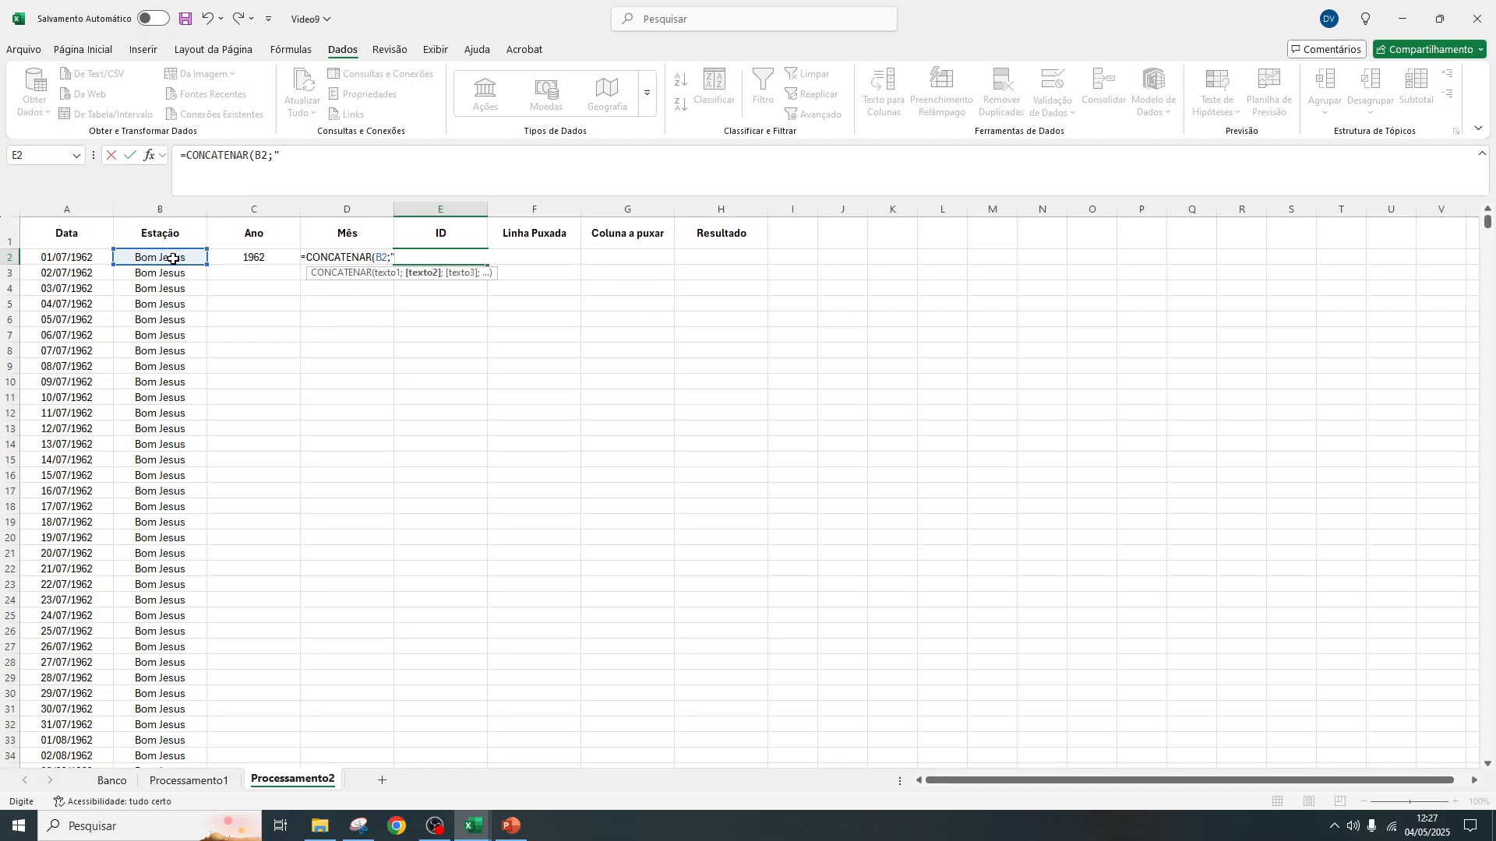
left_click(311, 164)
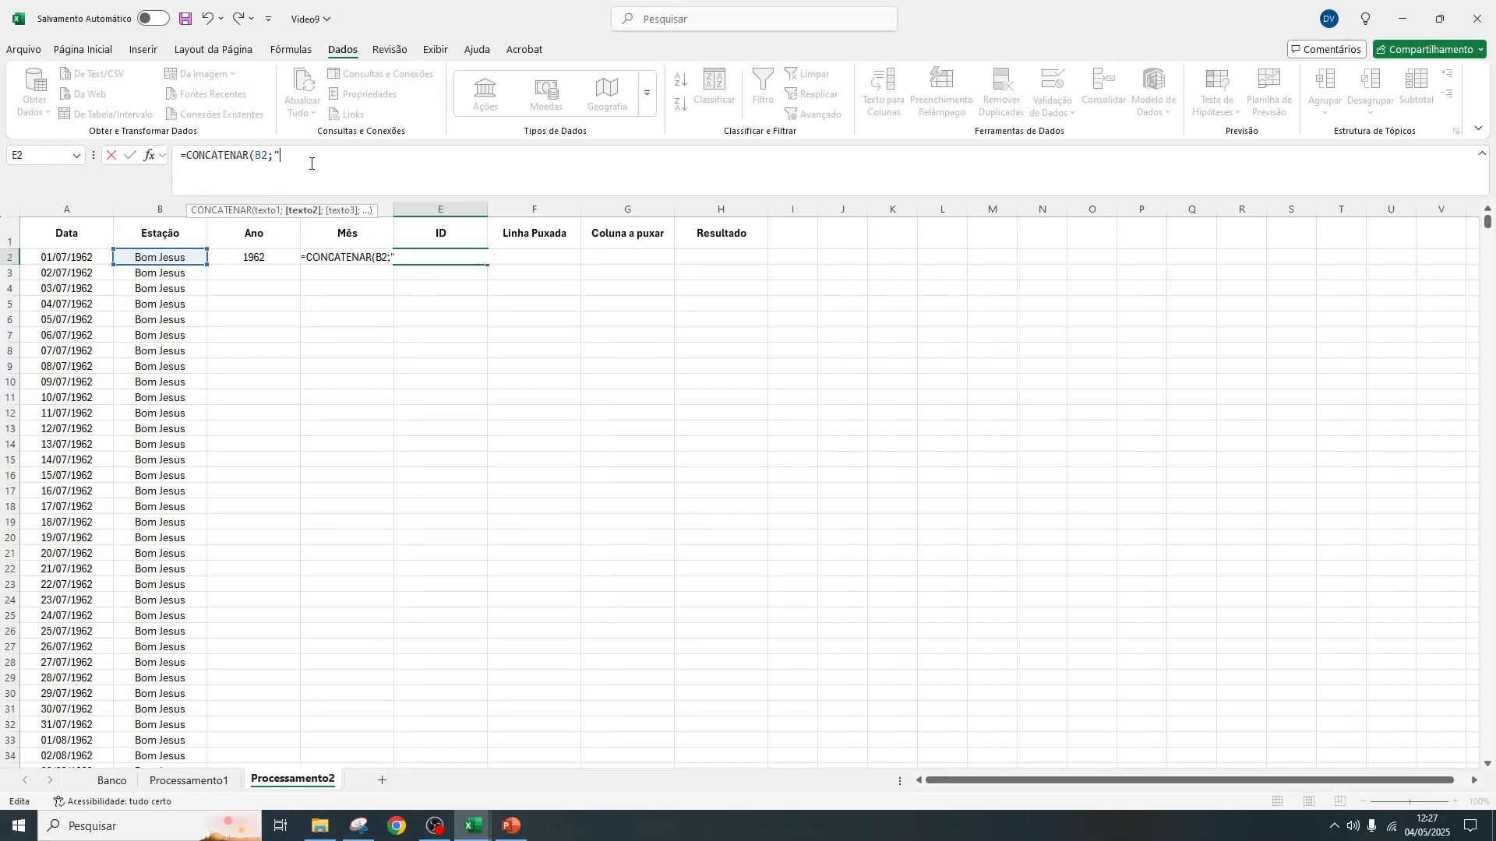
type("_\";")
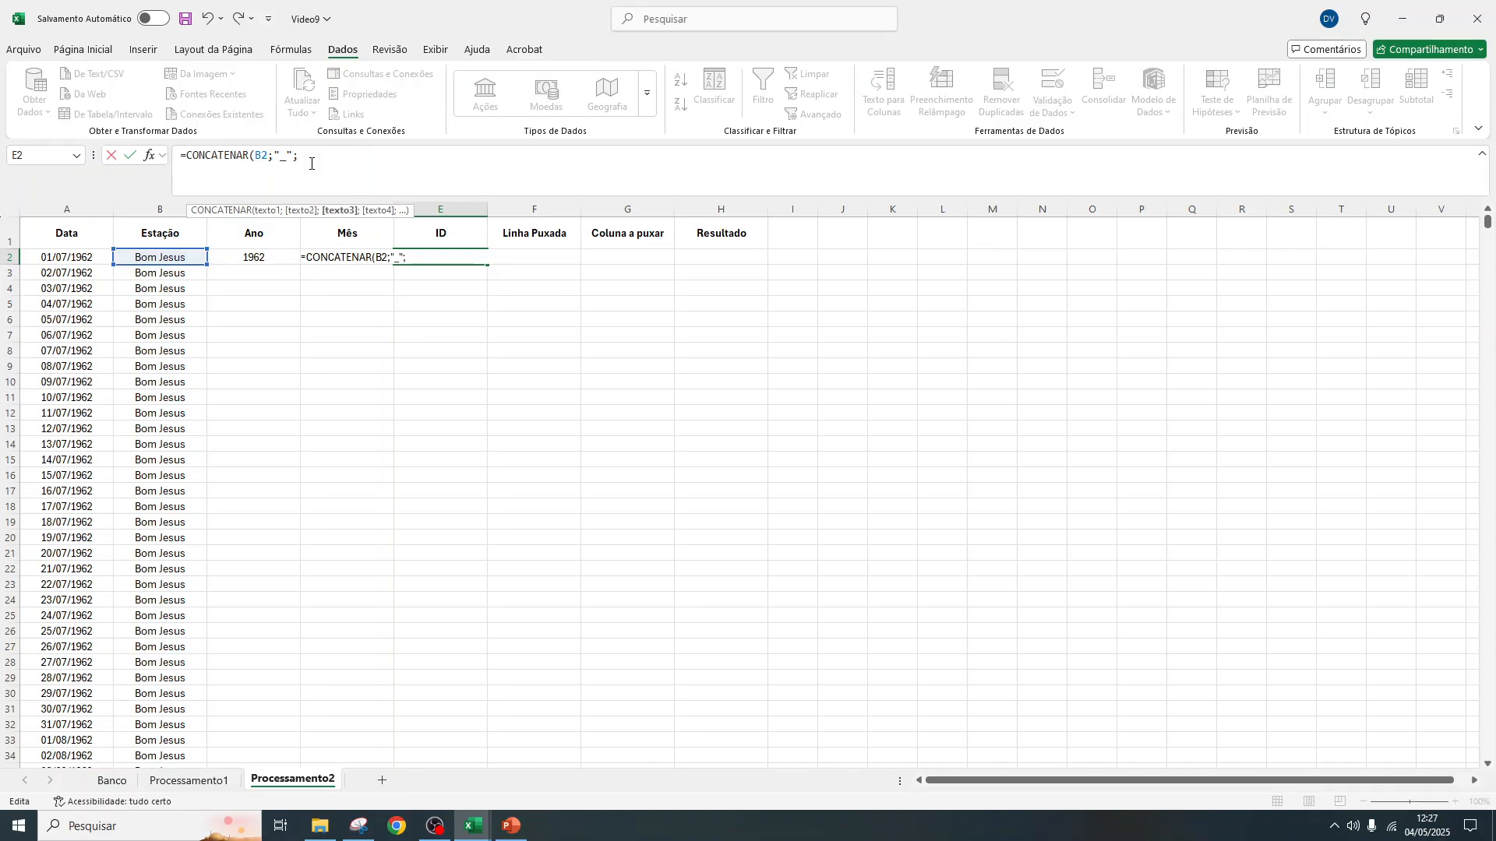
left_click(277, 255)
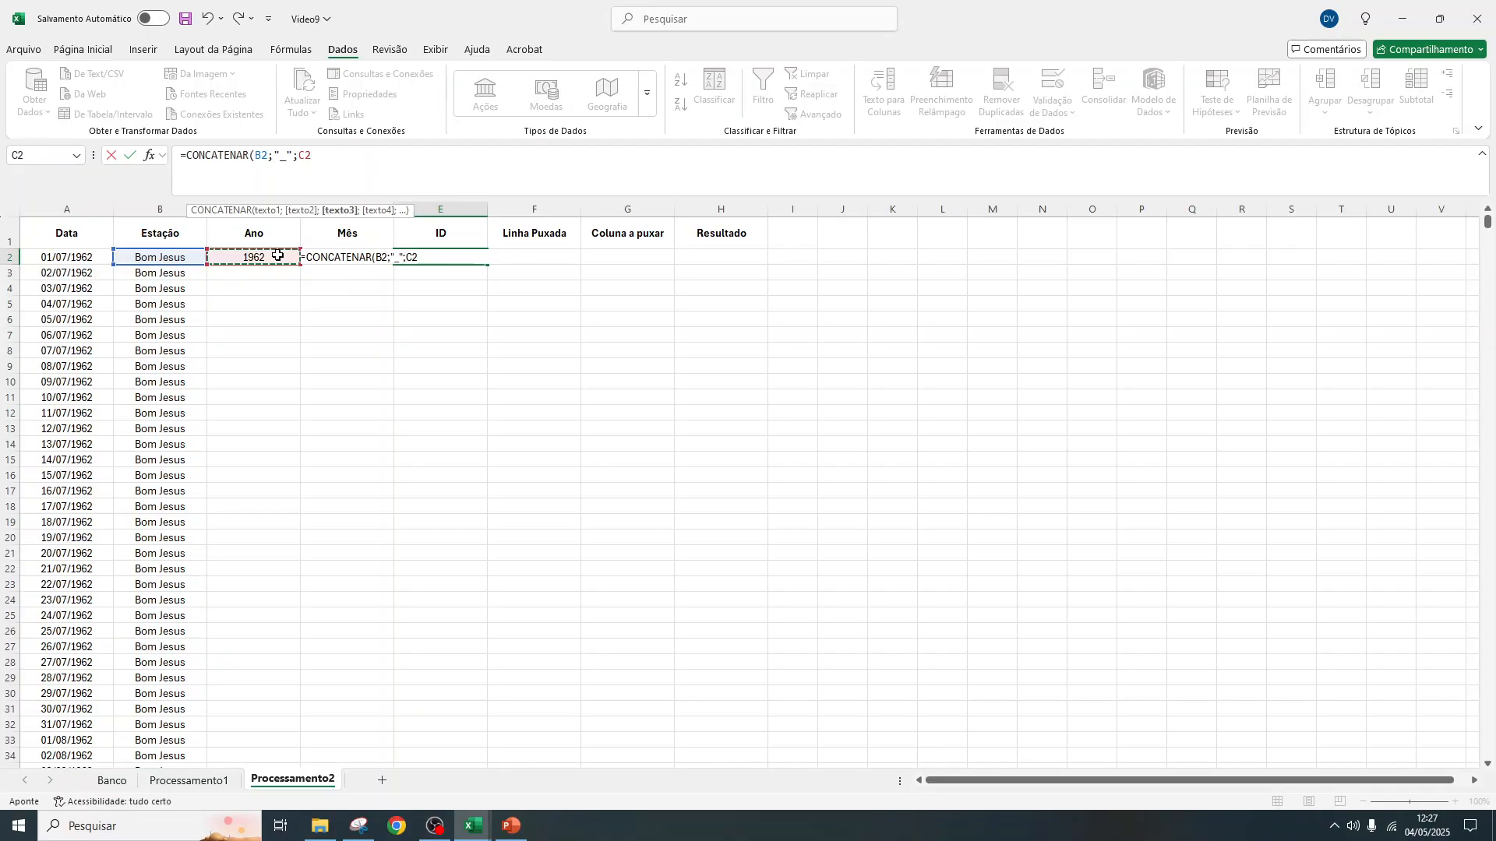
type(";")
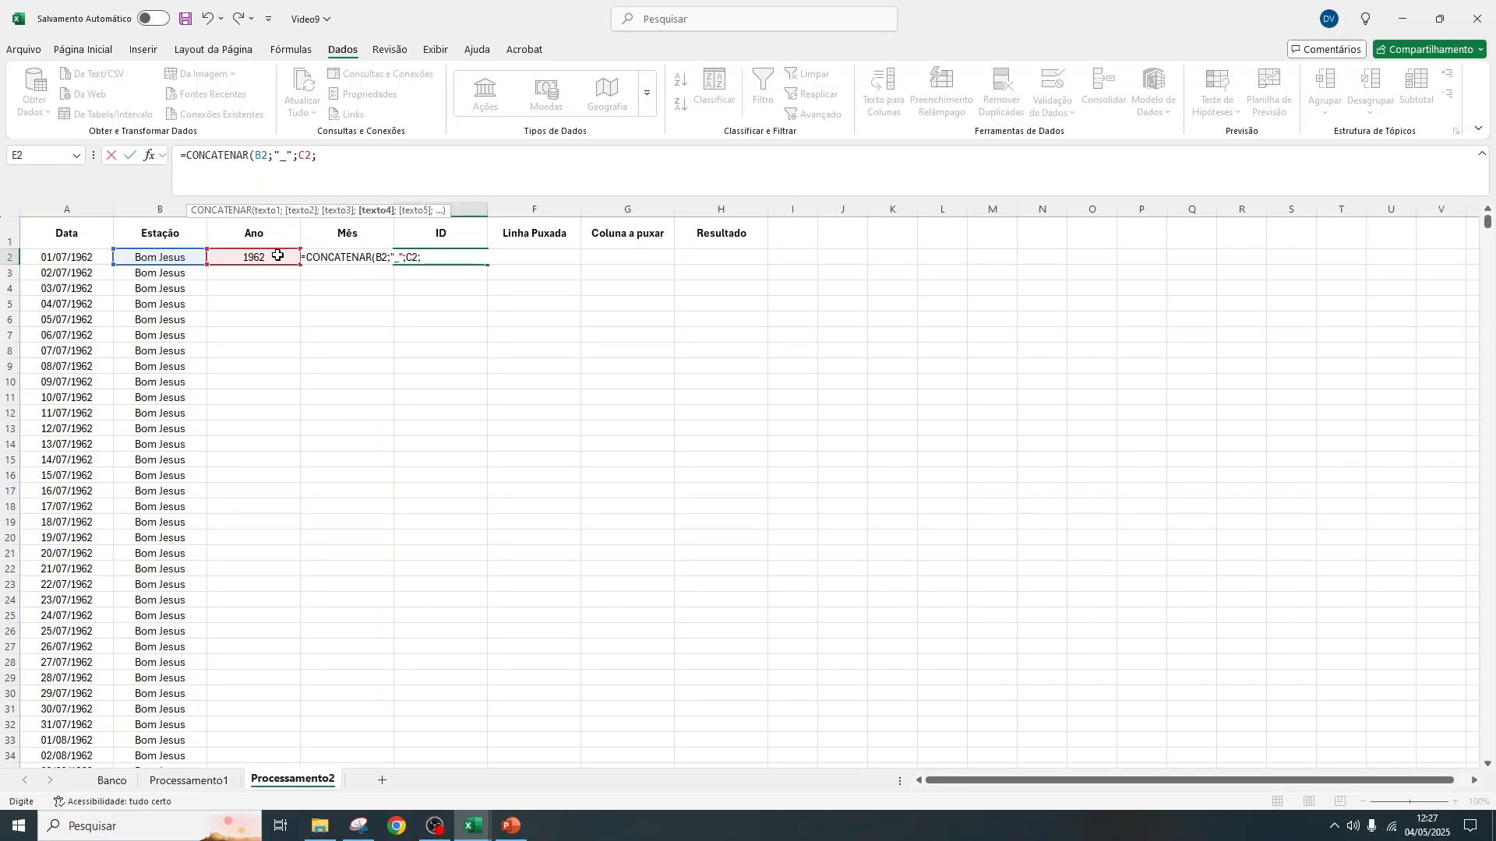
type("\"_\";")
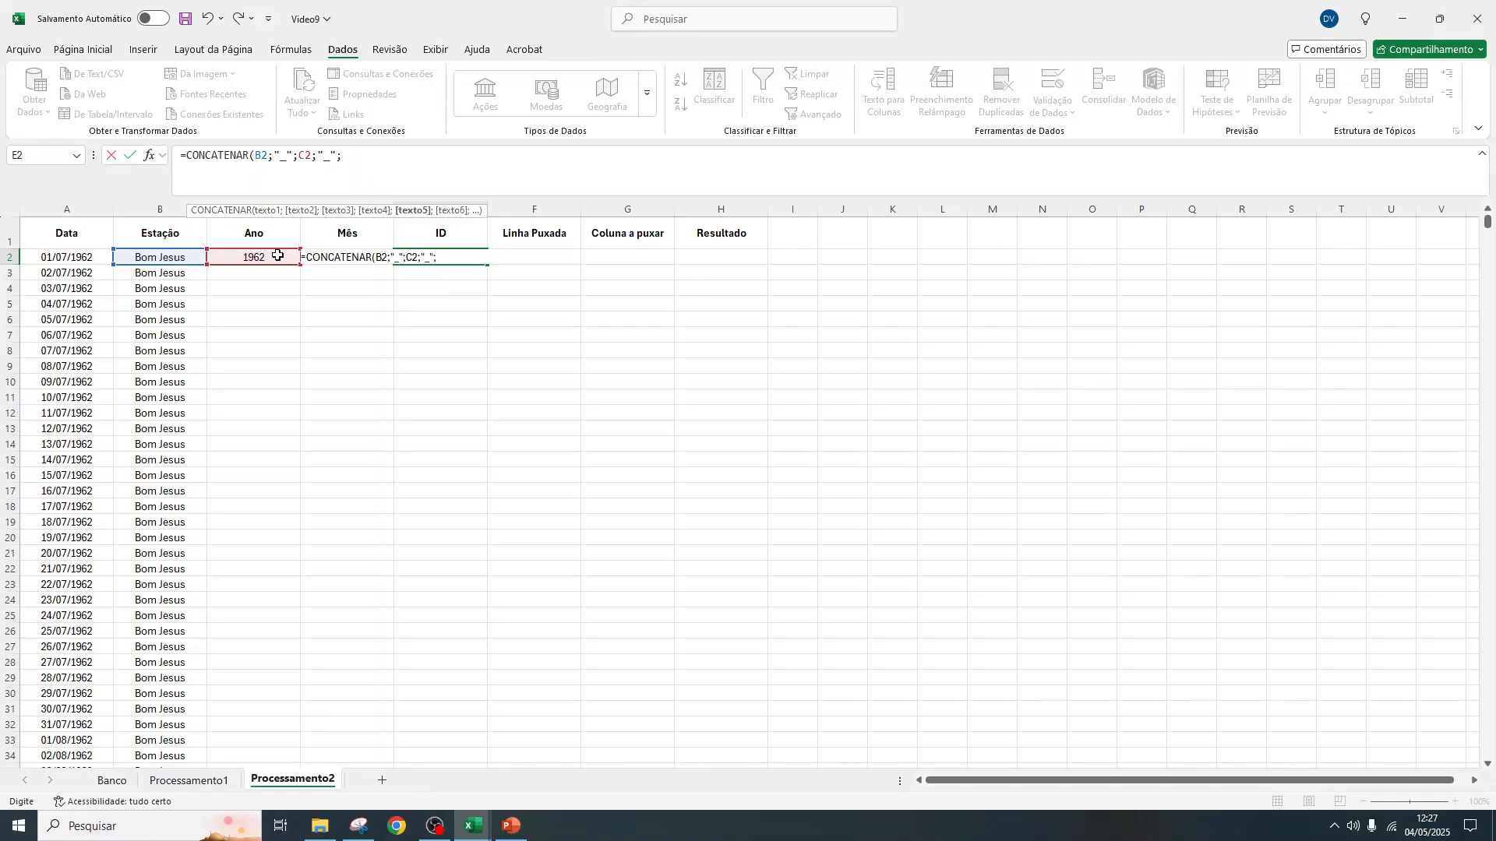
type("D")
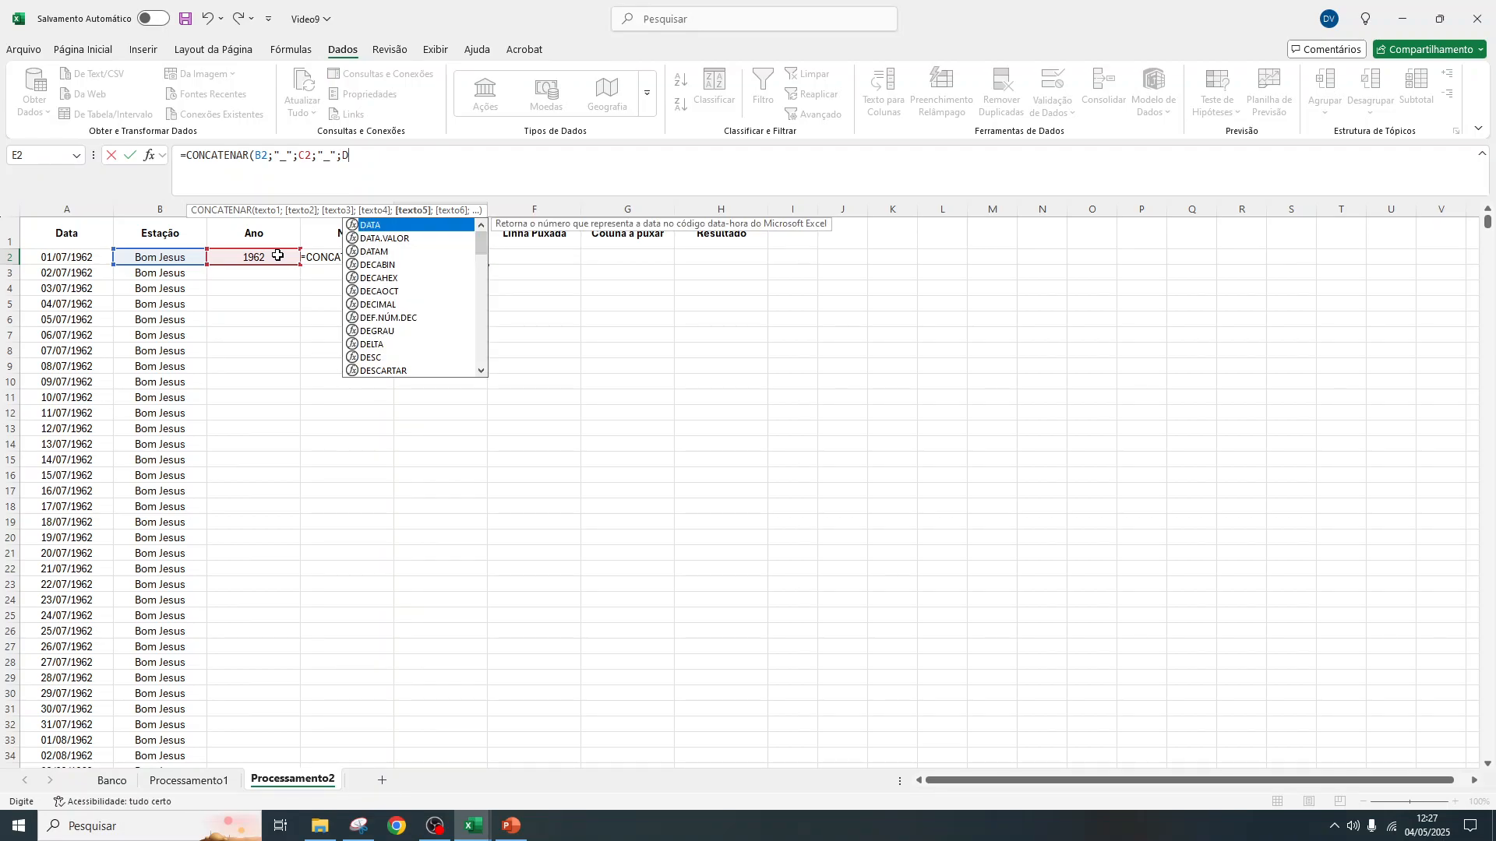
type("2")
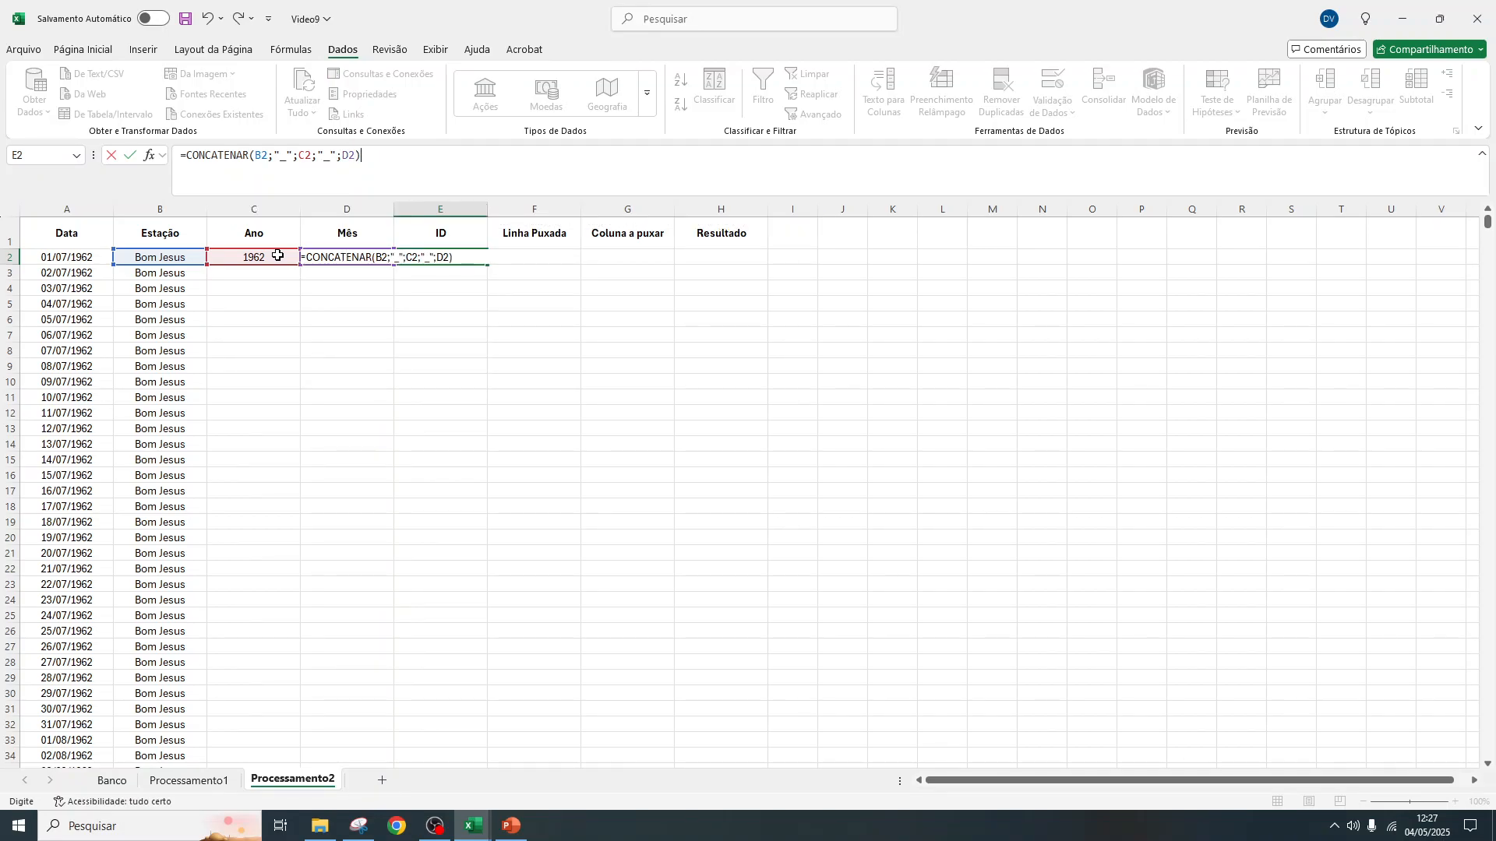
type(")")
key("Return")
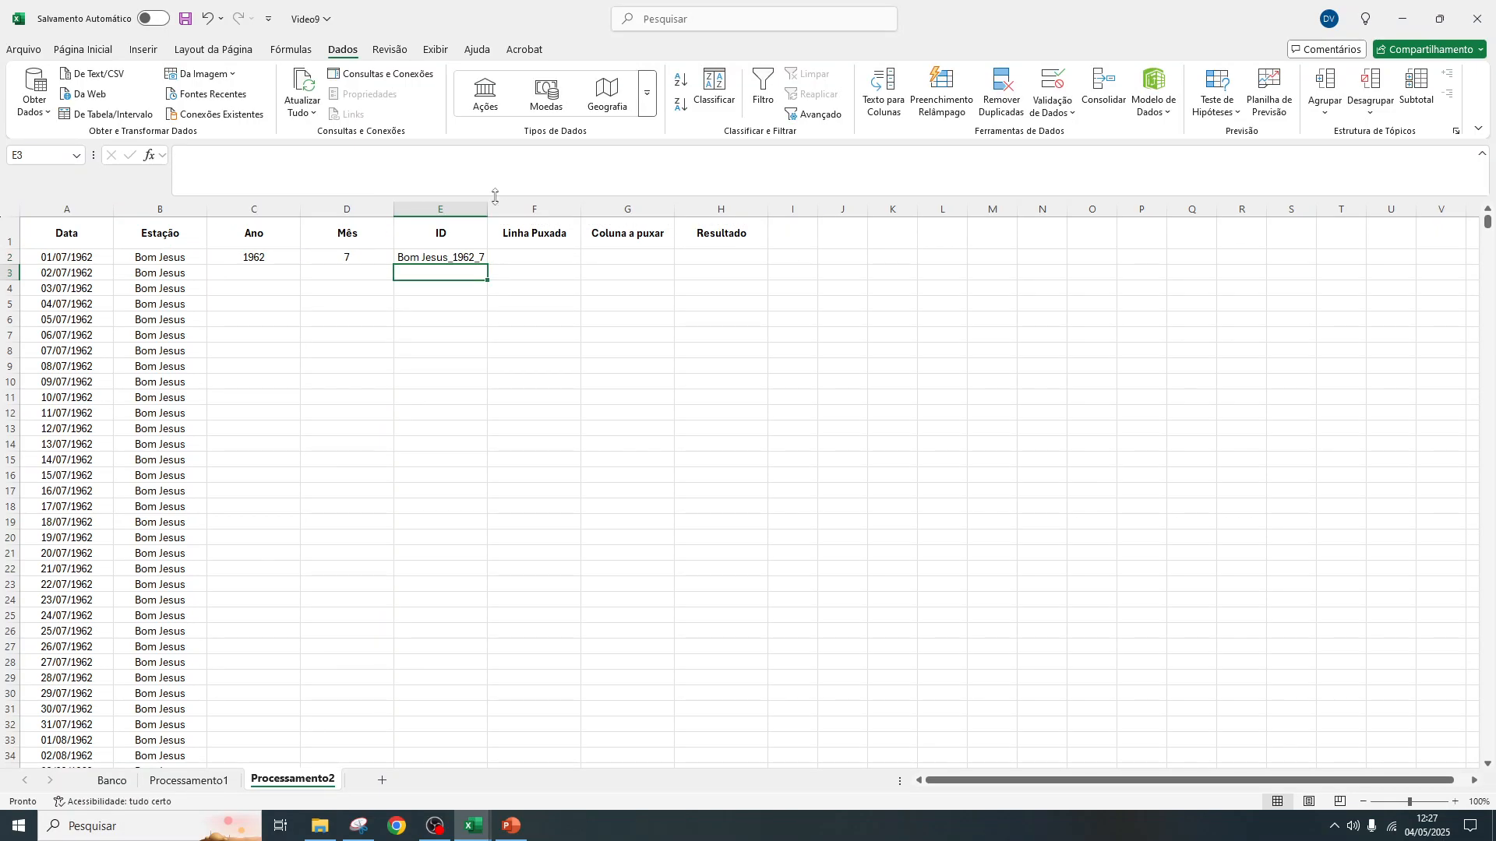
Widen the ID and Resultado columns of Processamento2, and check the ID column in Processamento1 for comparison
left_click_drag(487, 214, 502, 212)
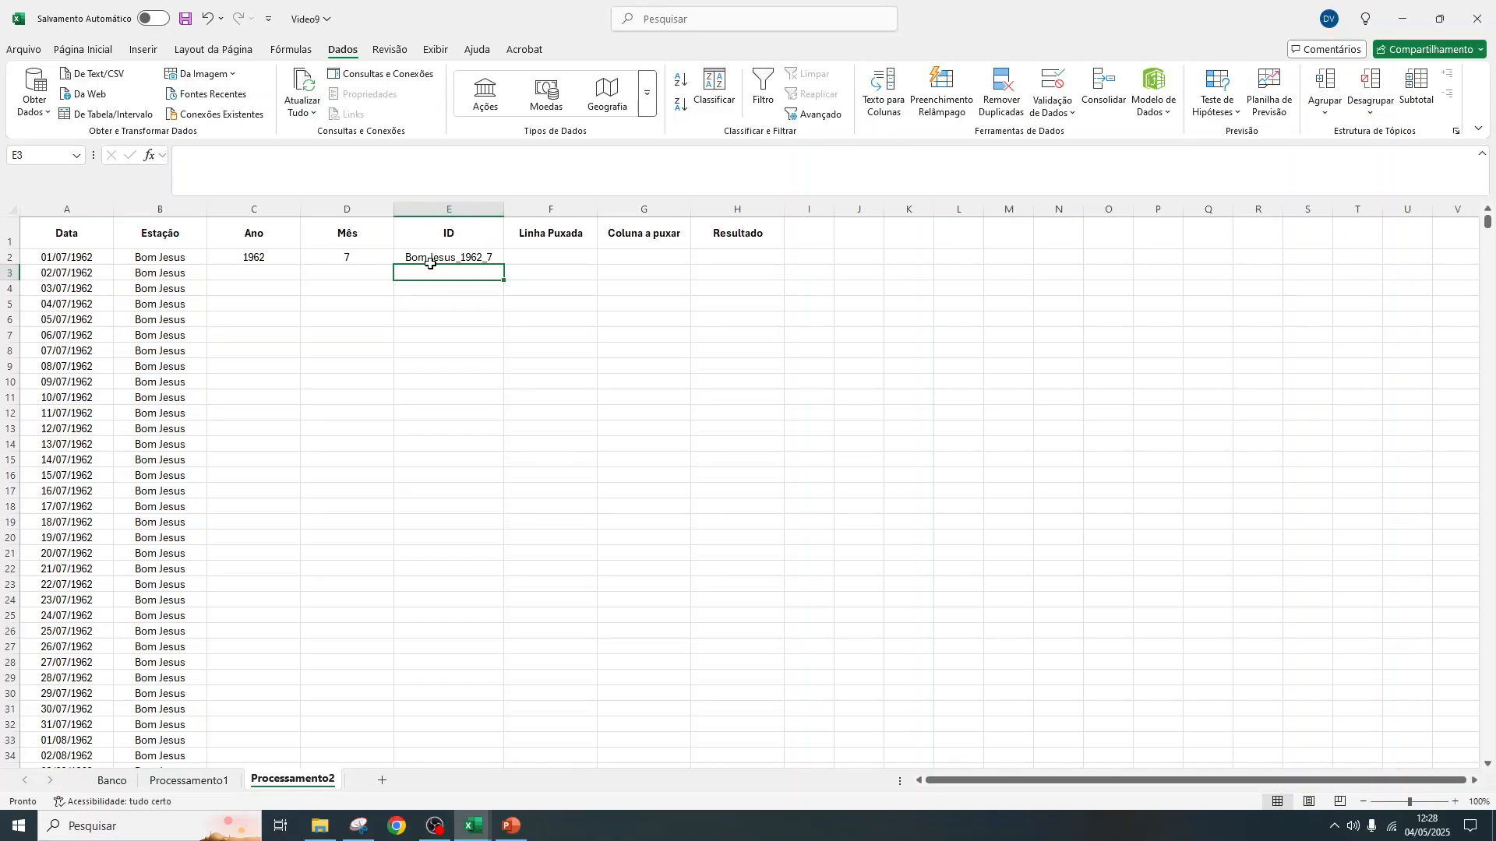
left_click(183, 781)
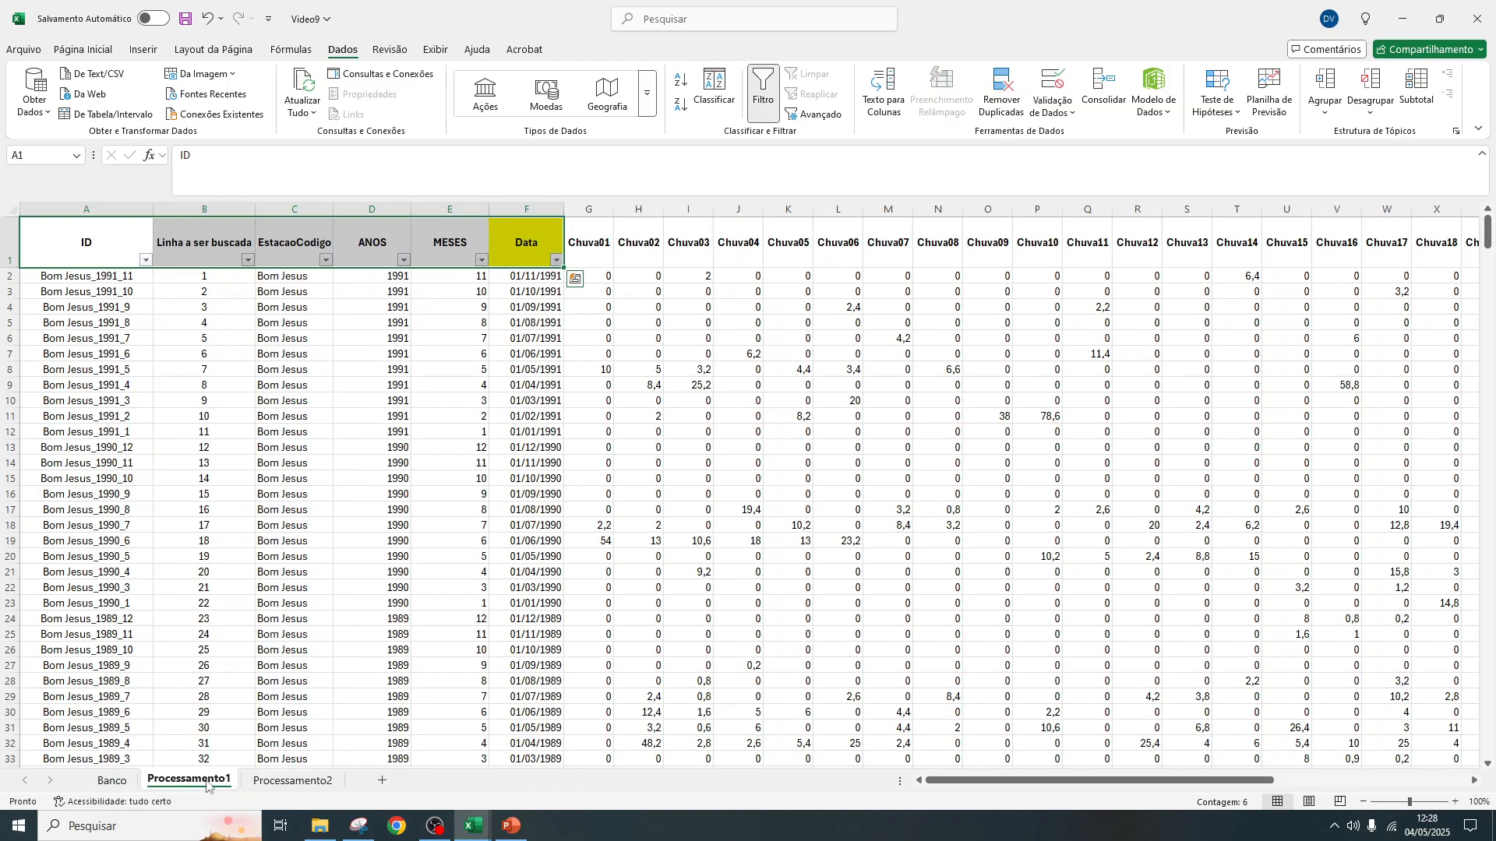
left_click(310, 781)
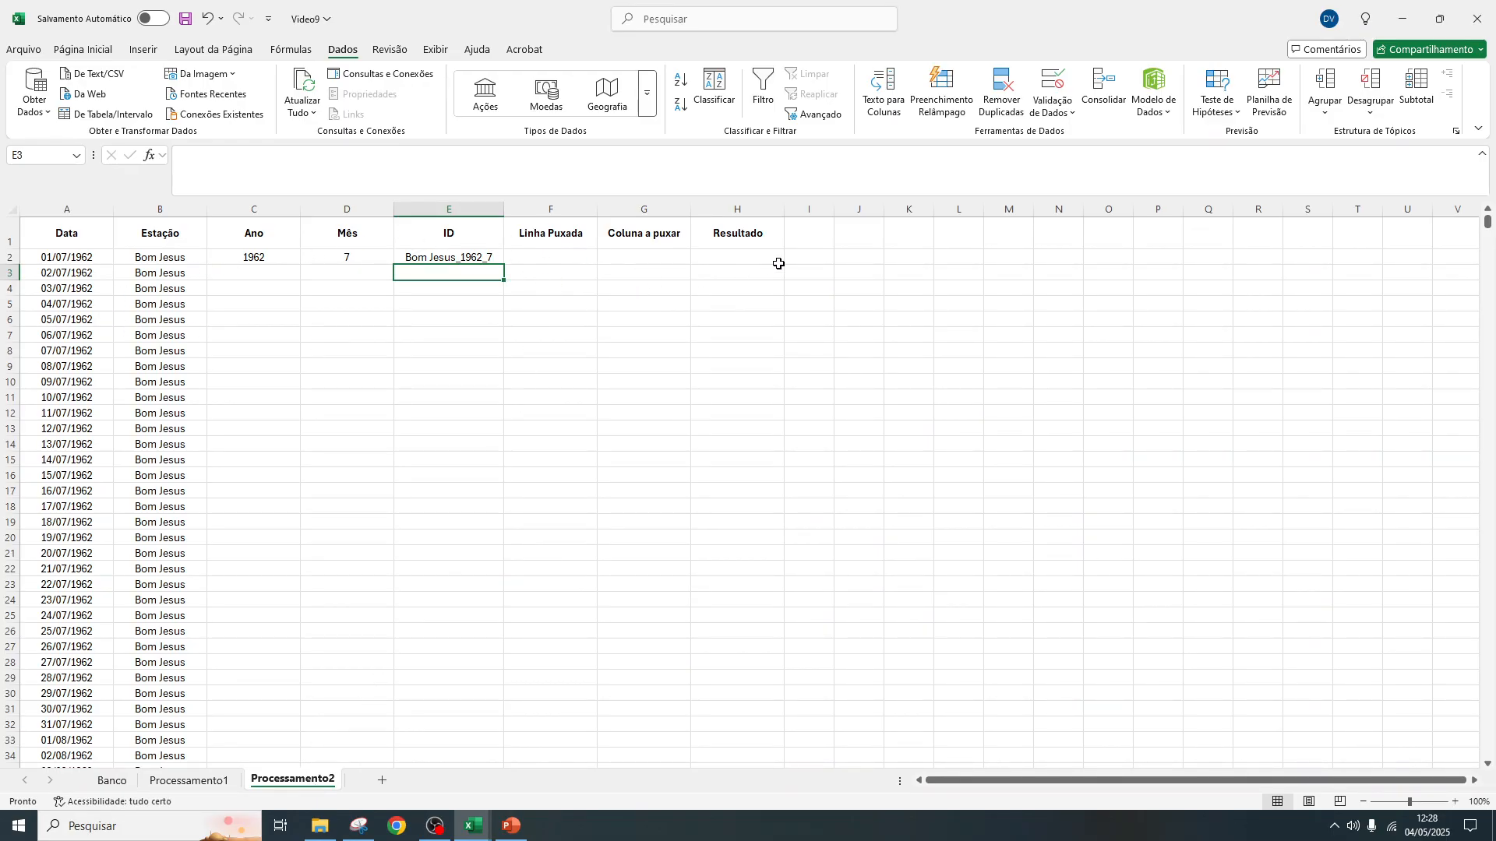
left_click_drag(785, 212, 805, 212)
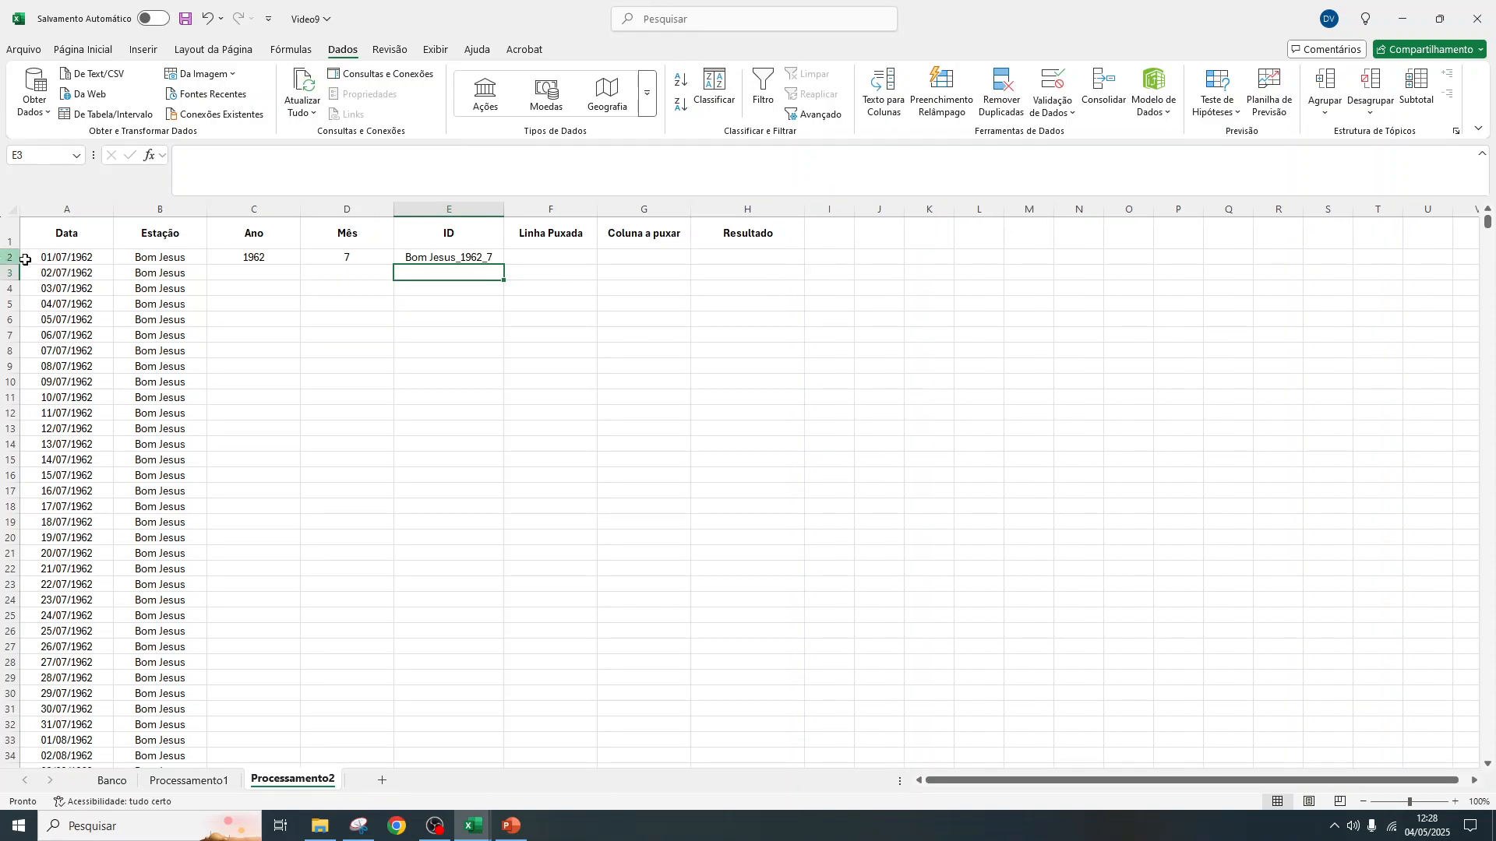
left_click(742, 255)
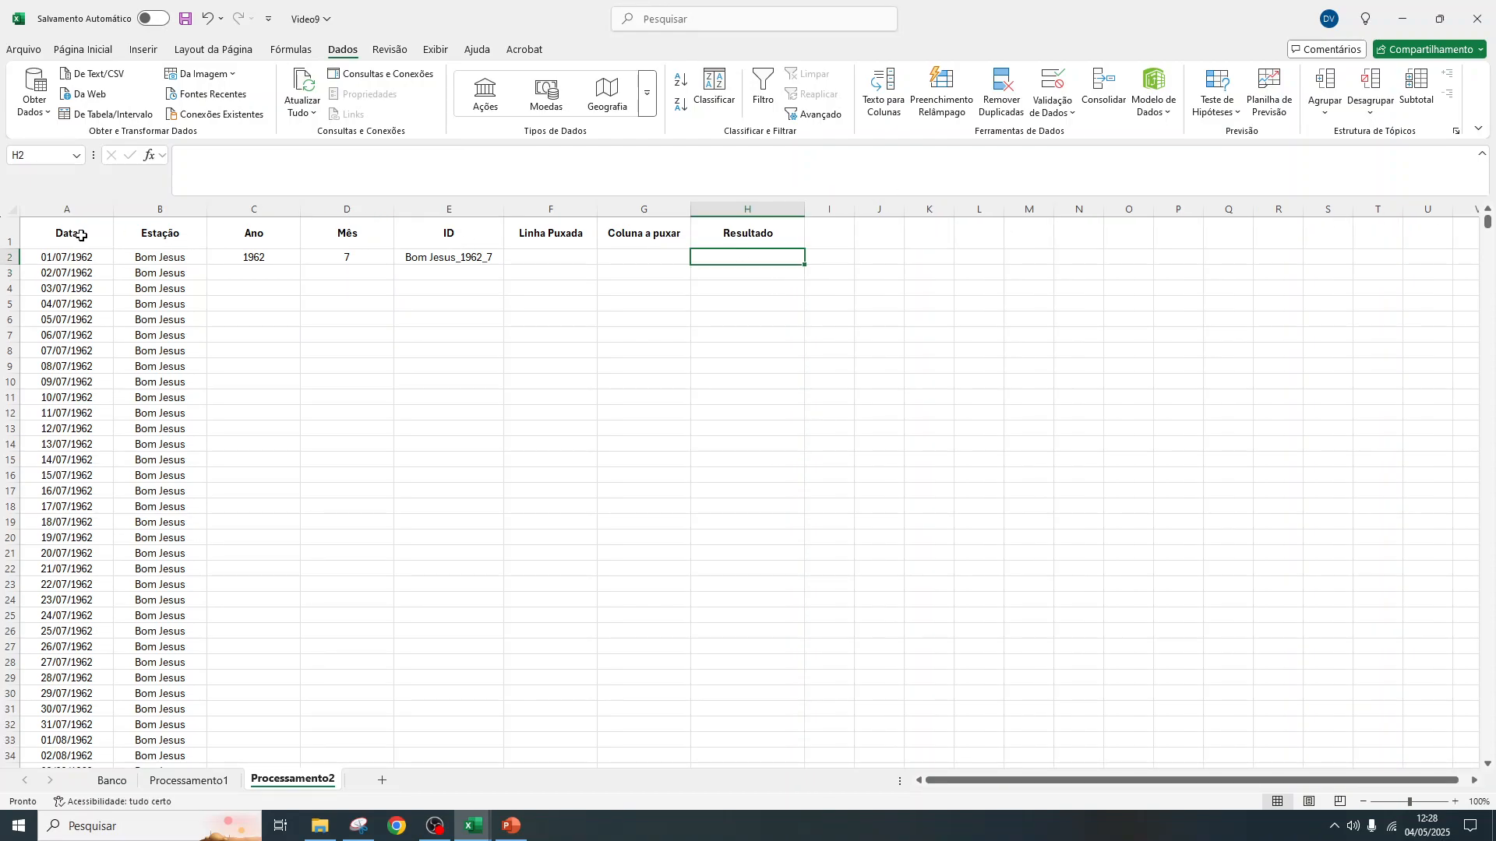
left_click(157, 255)
left_click(67, 255)
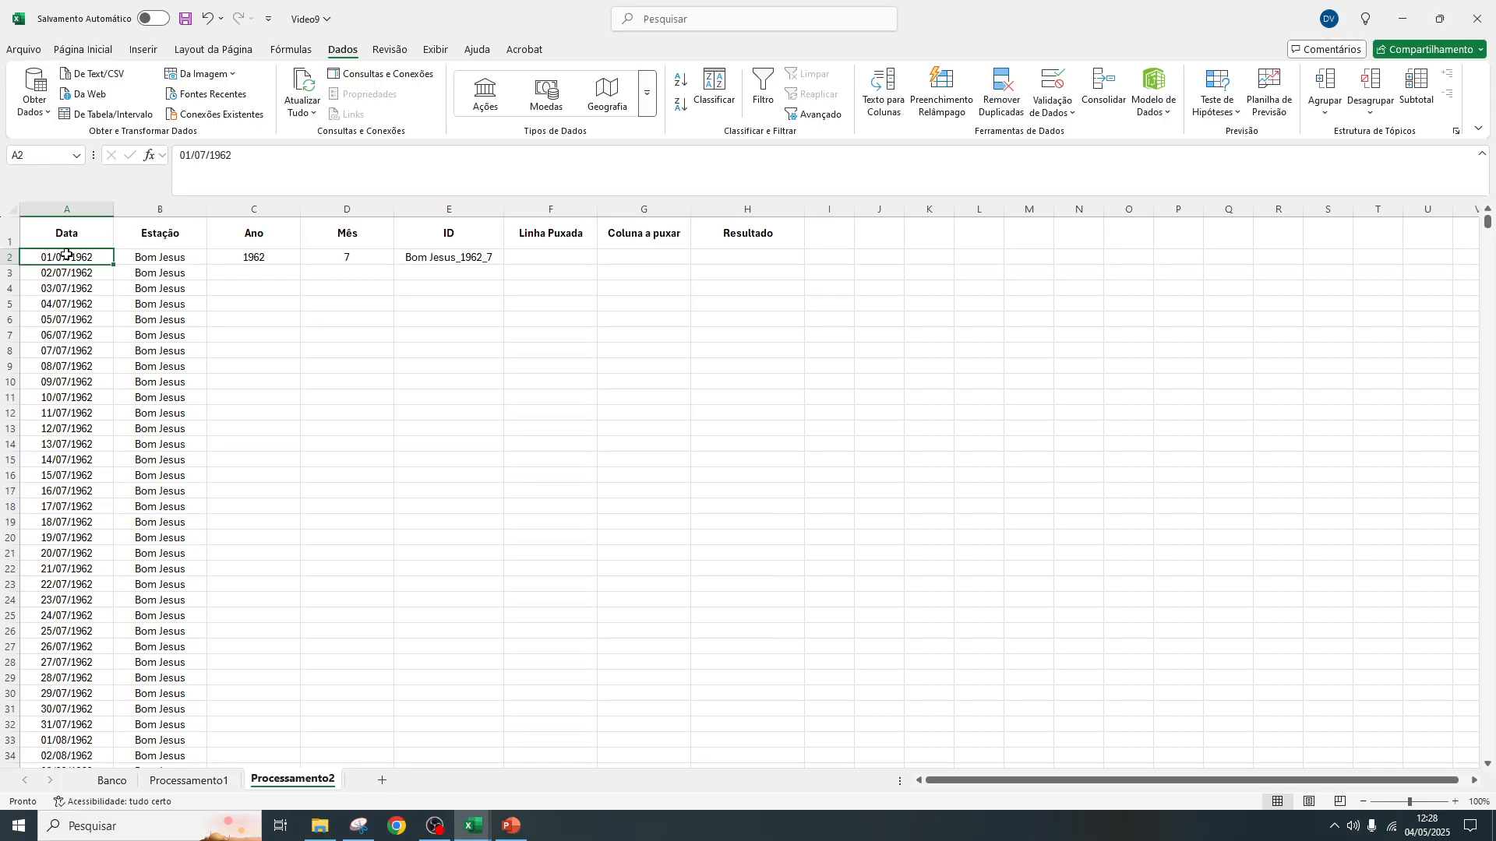
left_click(756, 254)
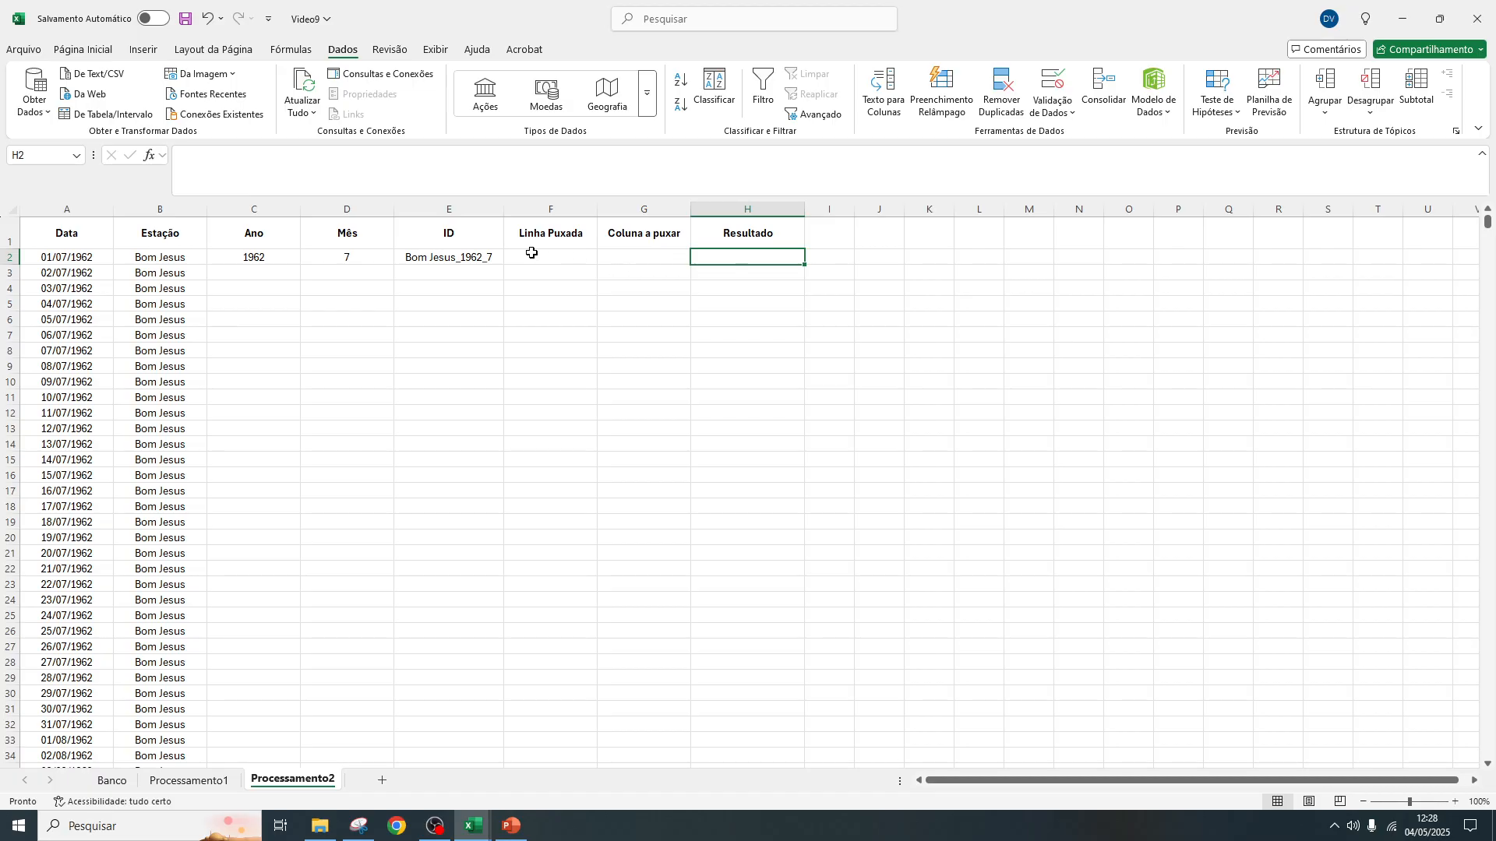
left_click_drag(418, 232, 658, 330)
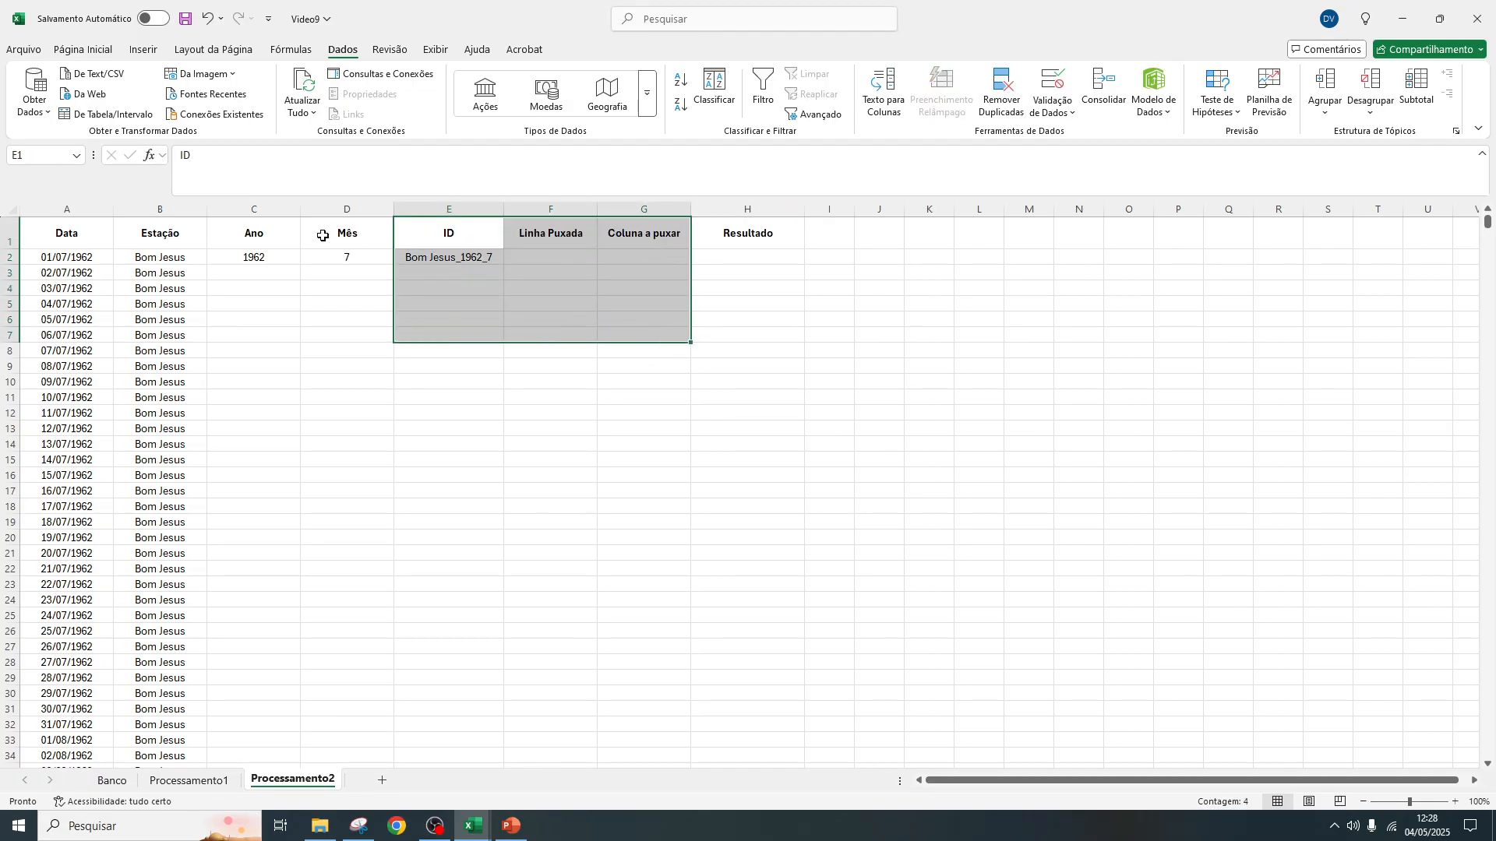
left_click_drag(251, 231, 673, 372)
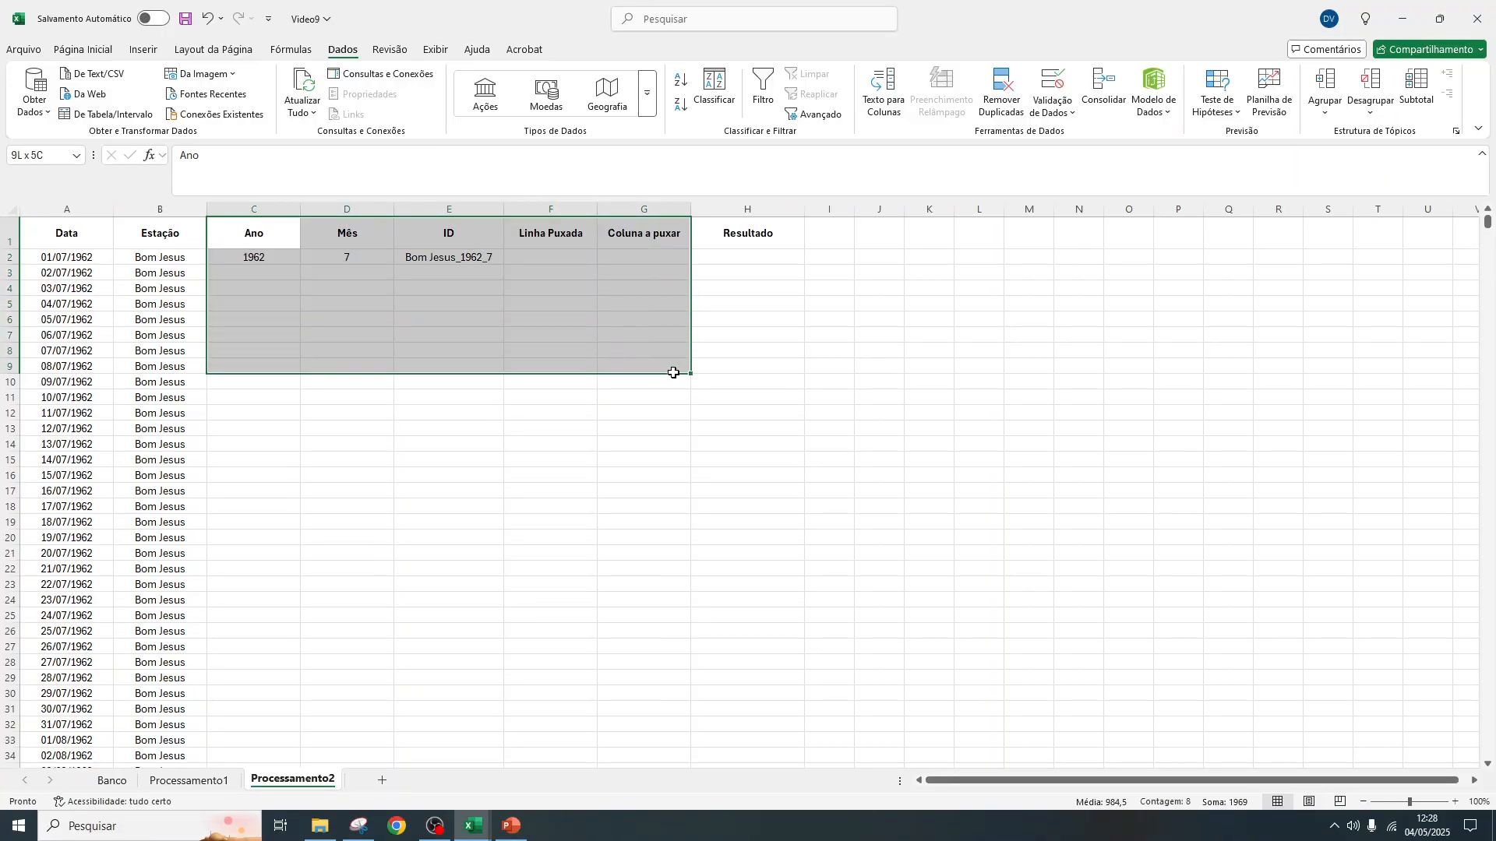
left_click(261, 228)
left_click(307, 234)
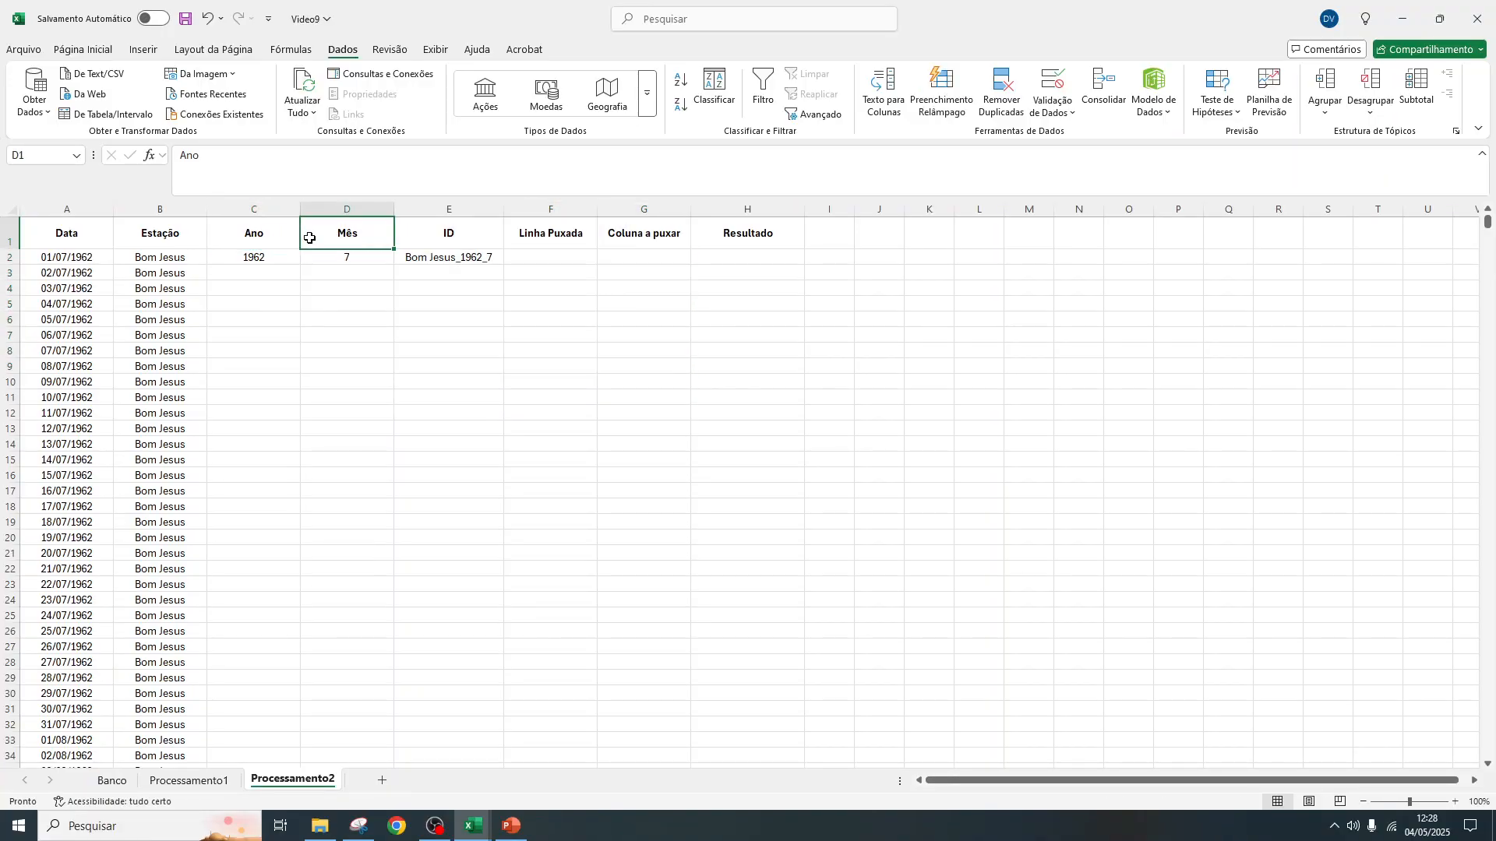
left_click(445, 266)
left_click_drag(460, 230, 624, 262)
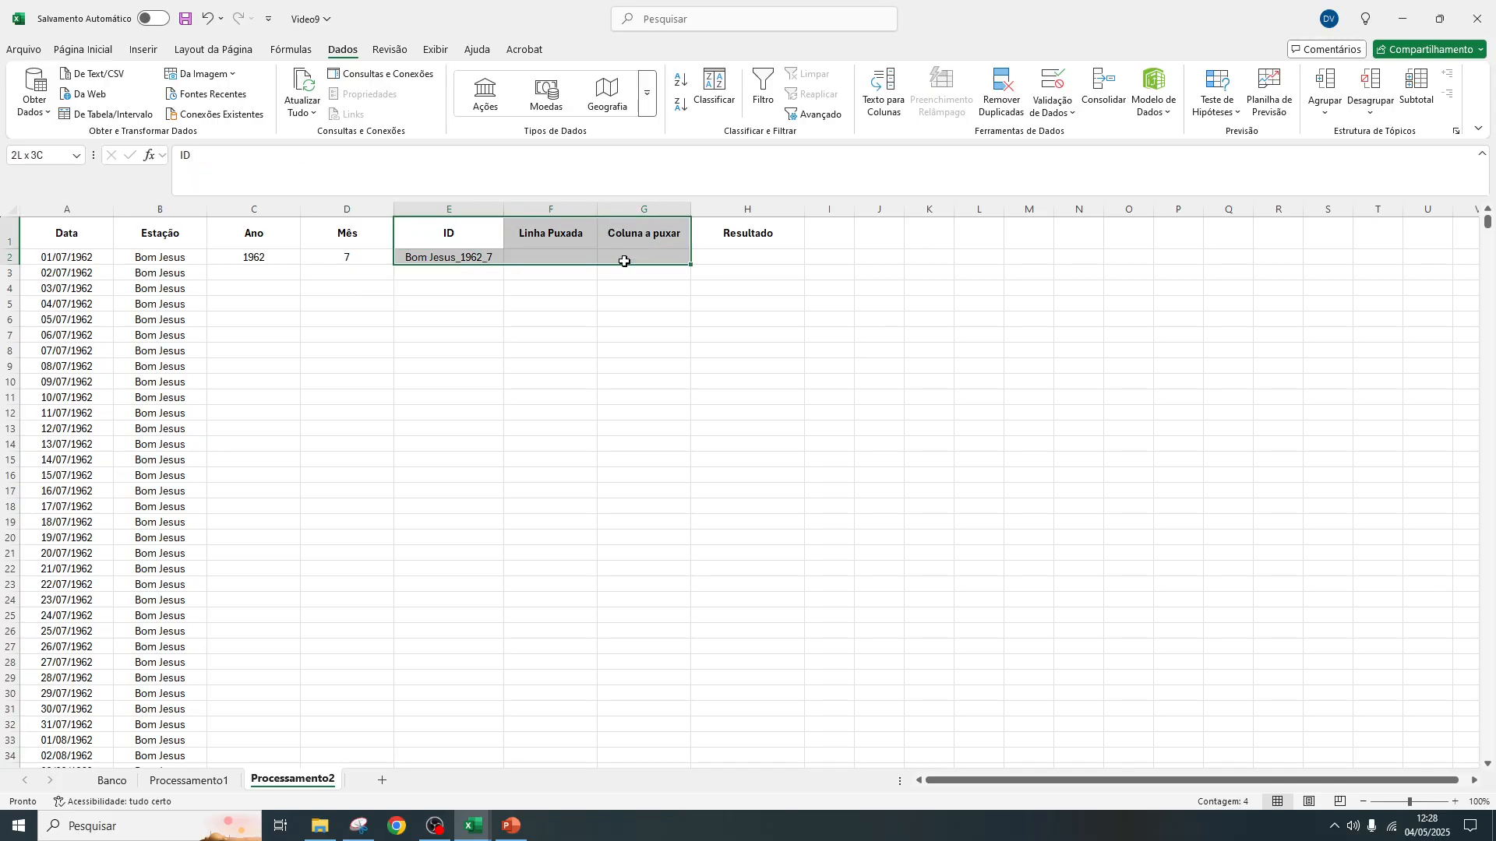
left_click(760, 256)
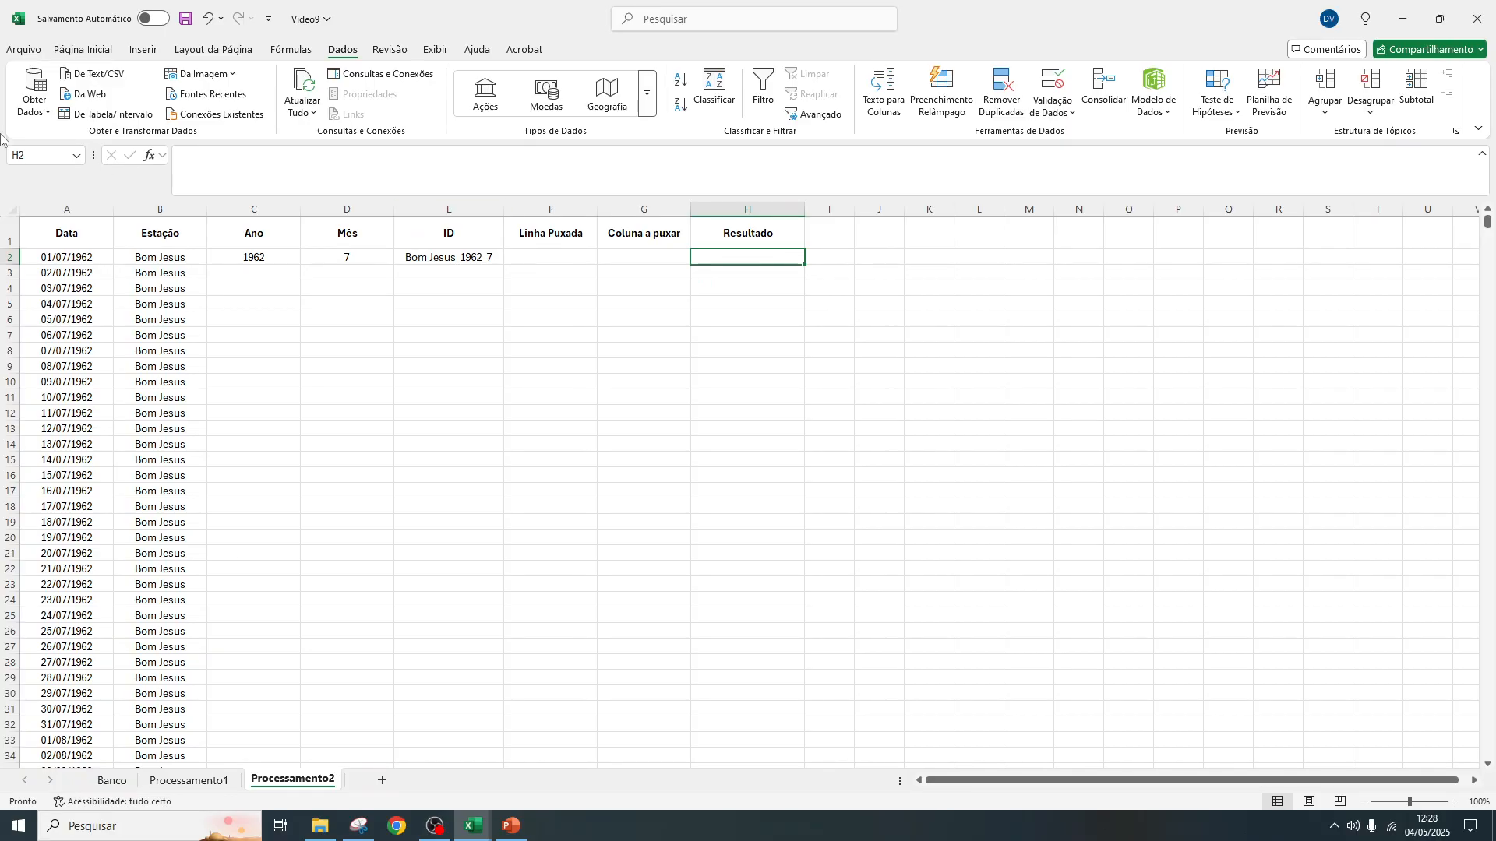
left_click(70, 208)
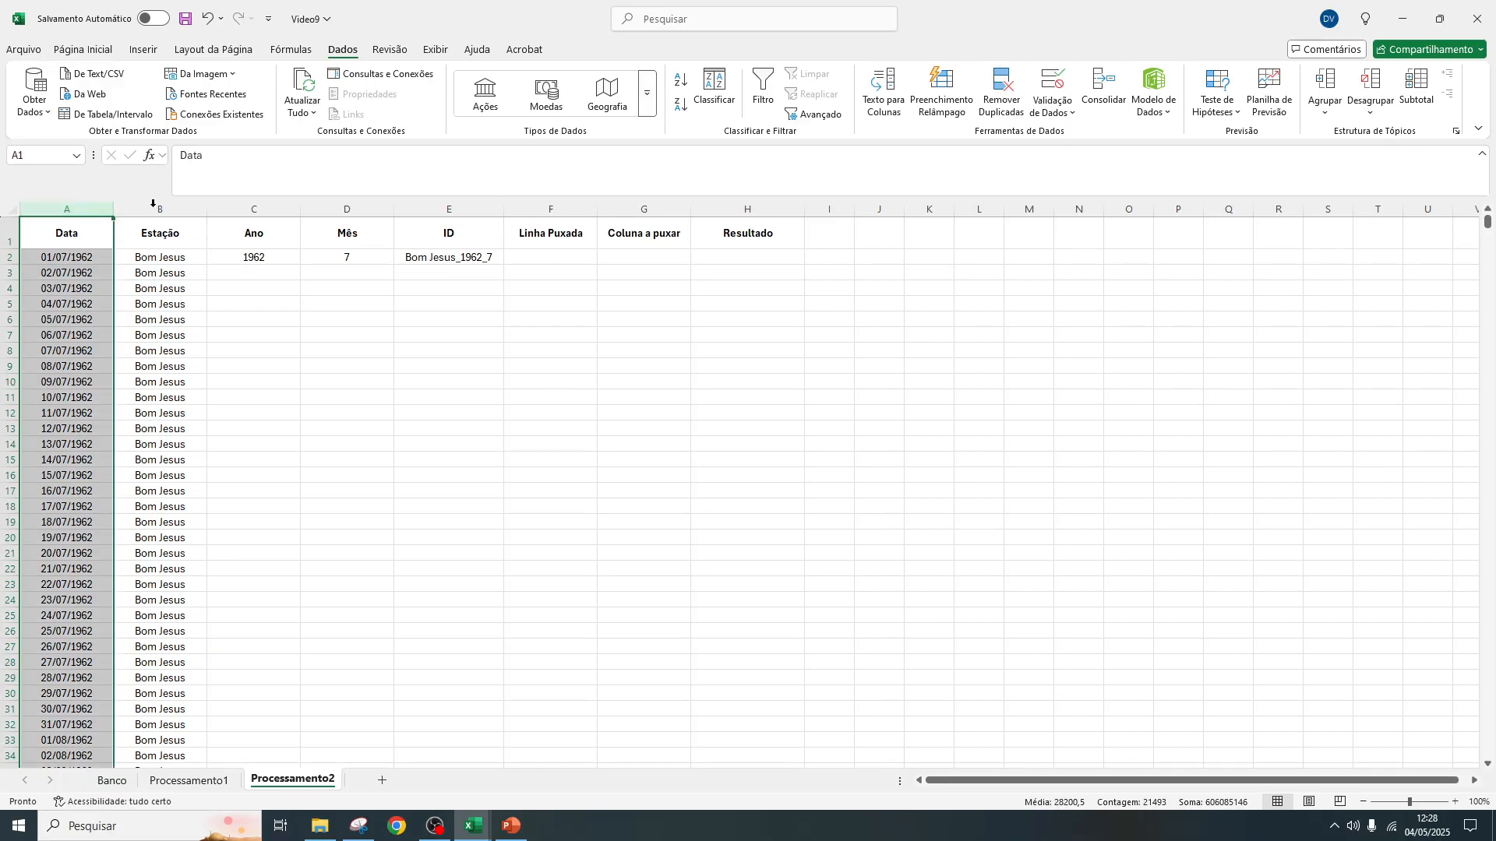
left_click(730, 204)
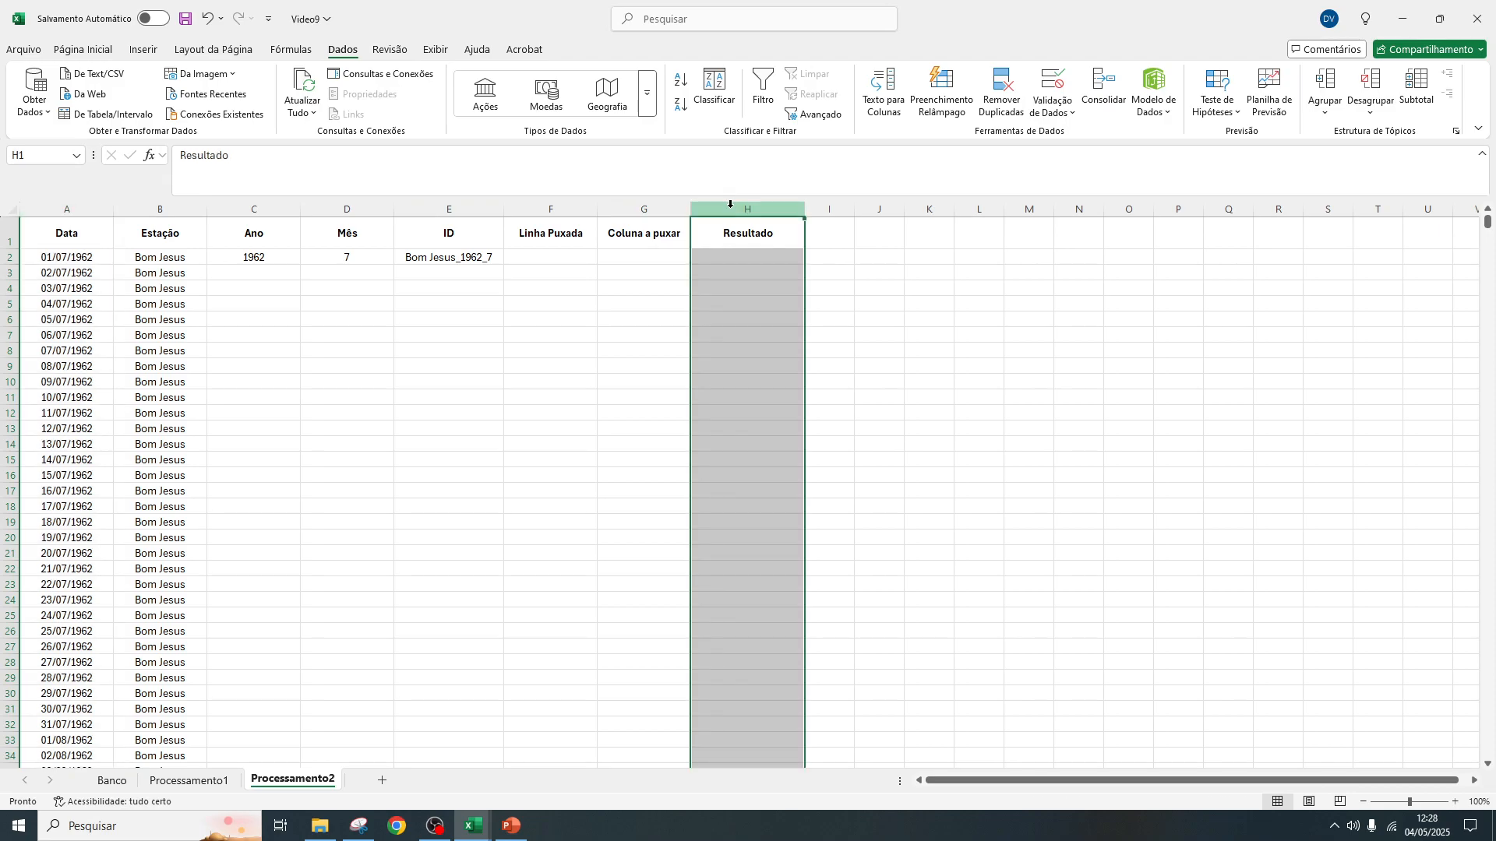
left_click(566, 258)
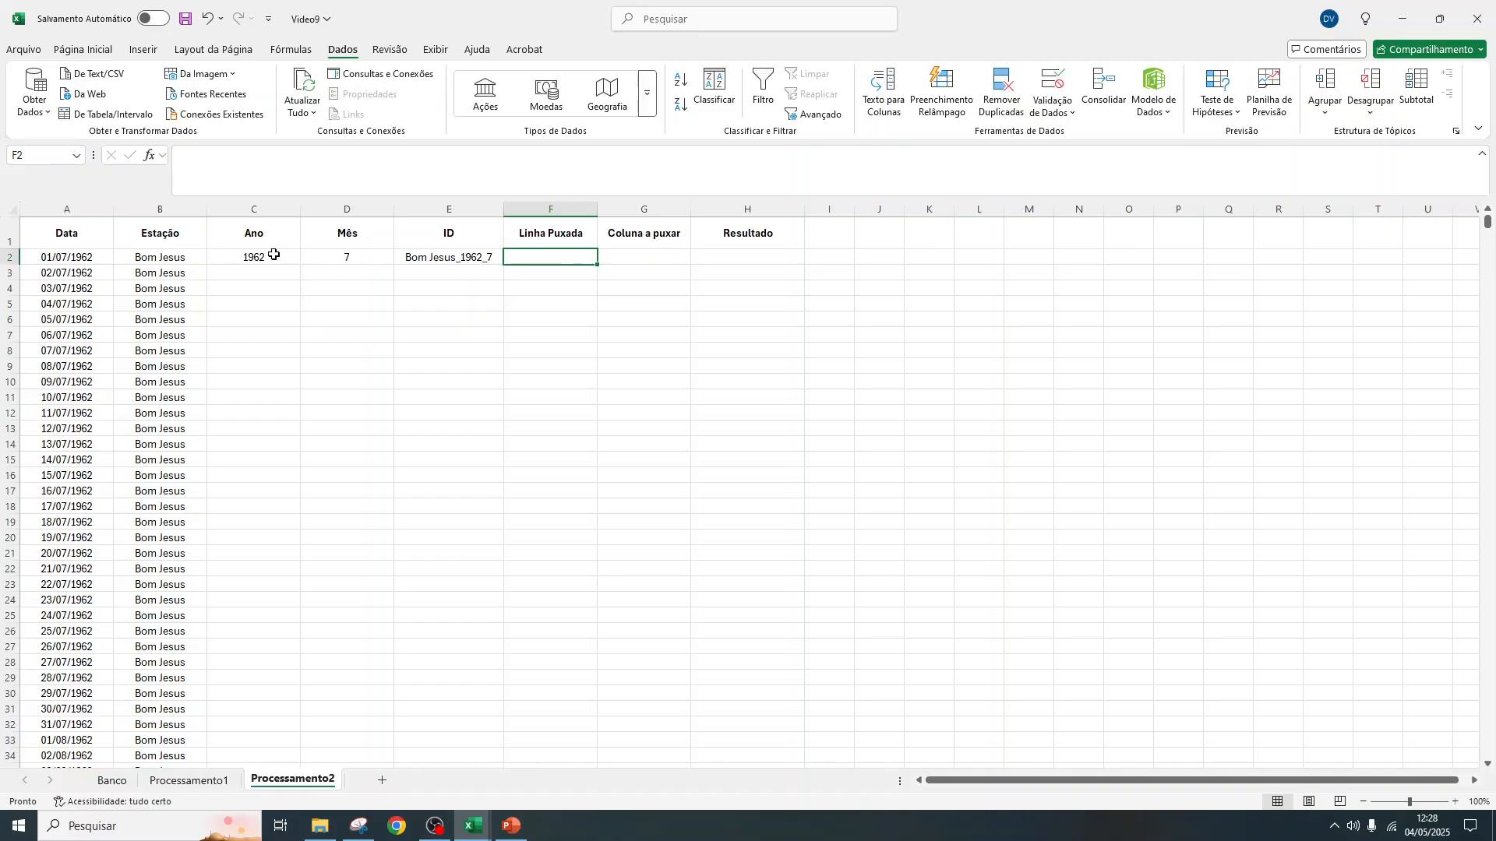
Try to fill the Ano, Mês and ID formulas down together from C2:E2, undoing each fill
left_click_drag(274, 257, 410, 257)
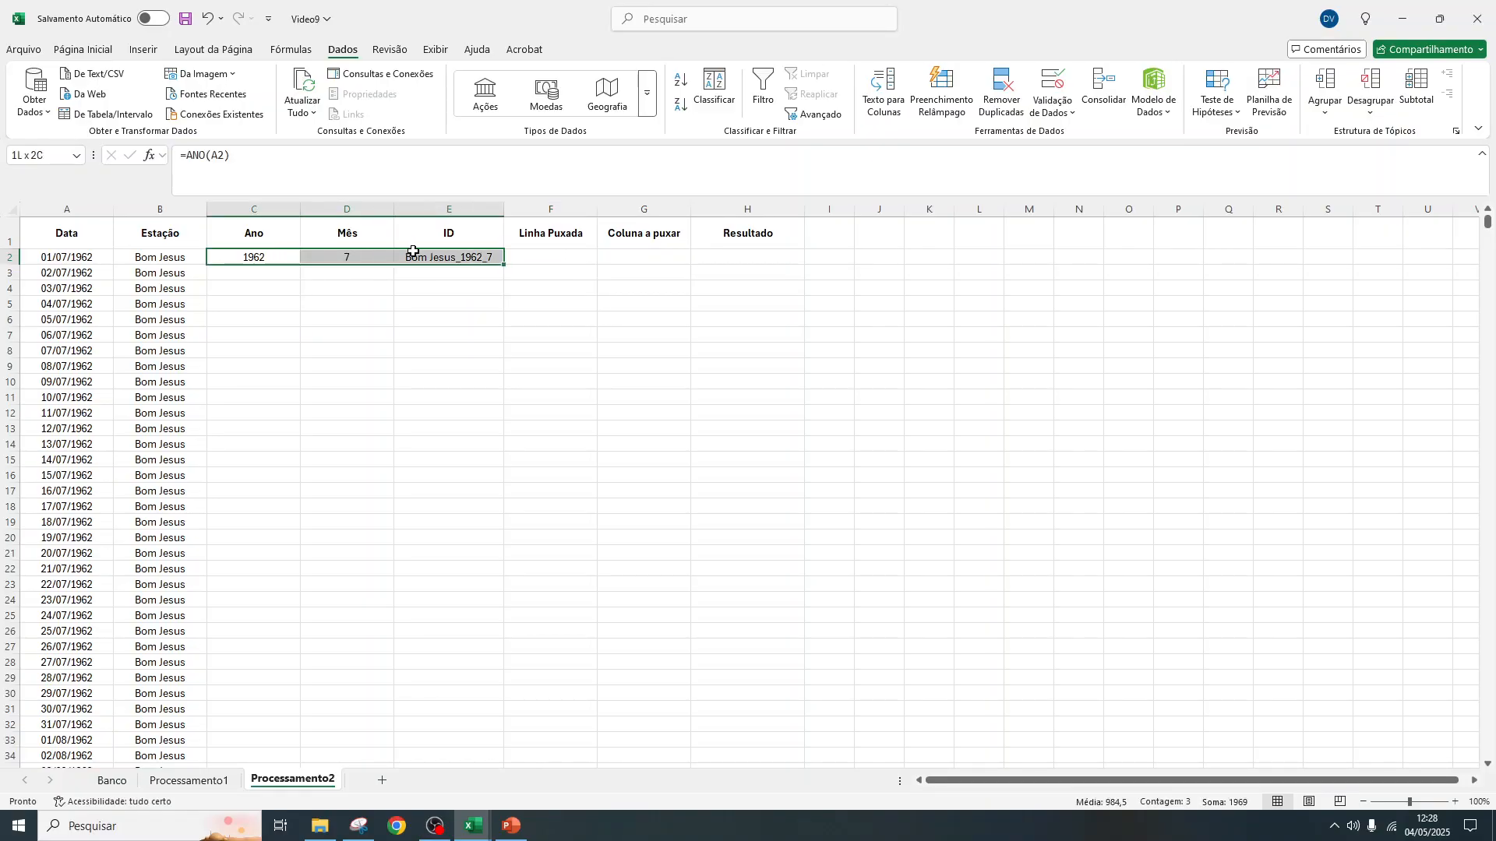
double_click(505, 266)
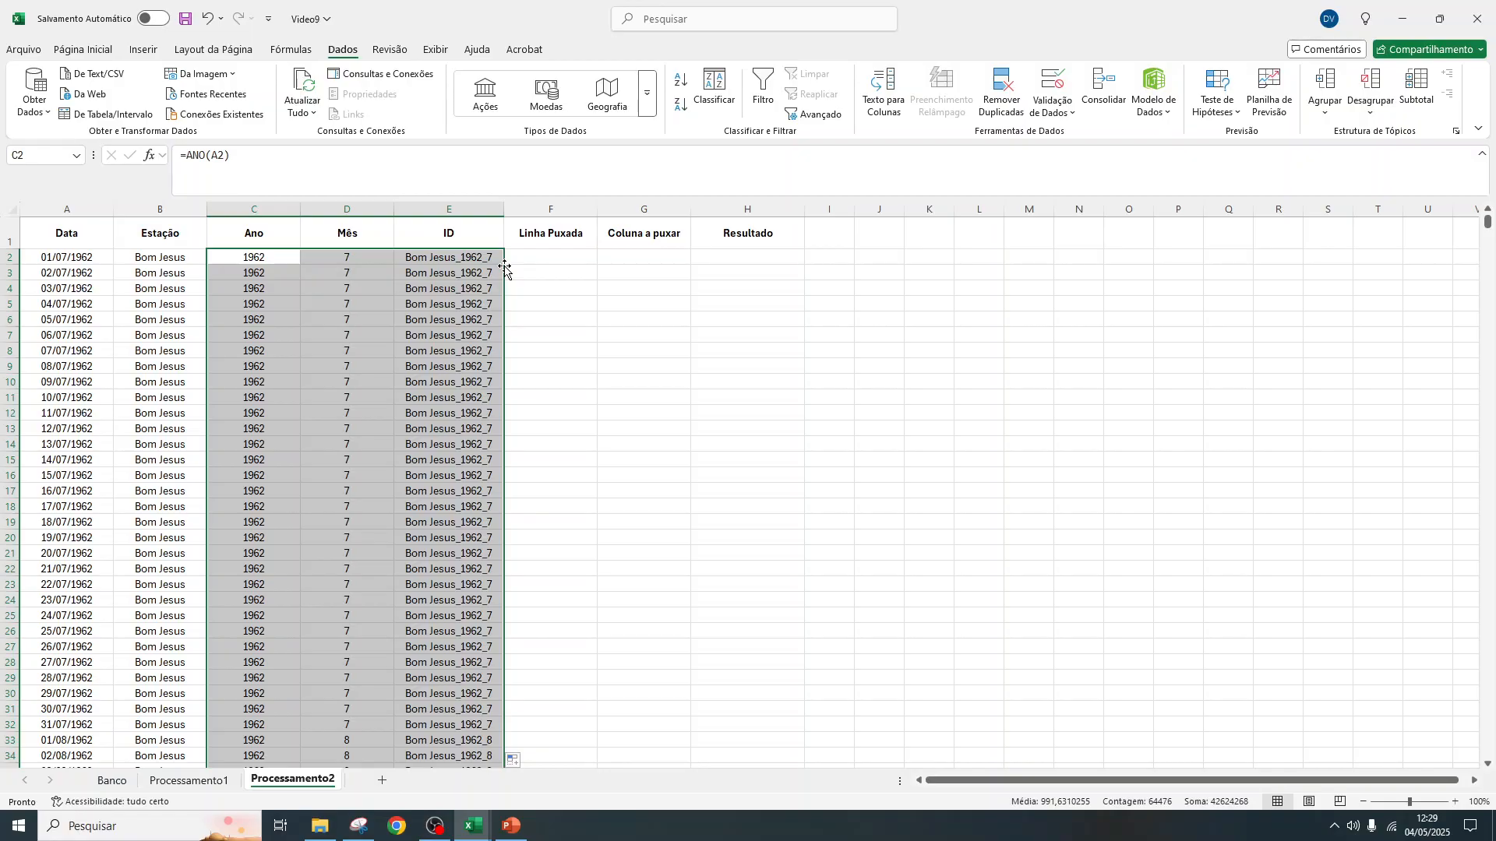
key("ctrl+z")
left_click_drag(246, 257, 466, 255)
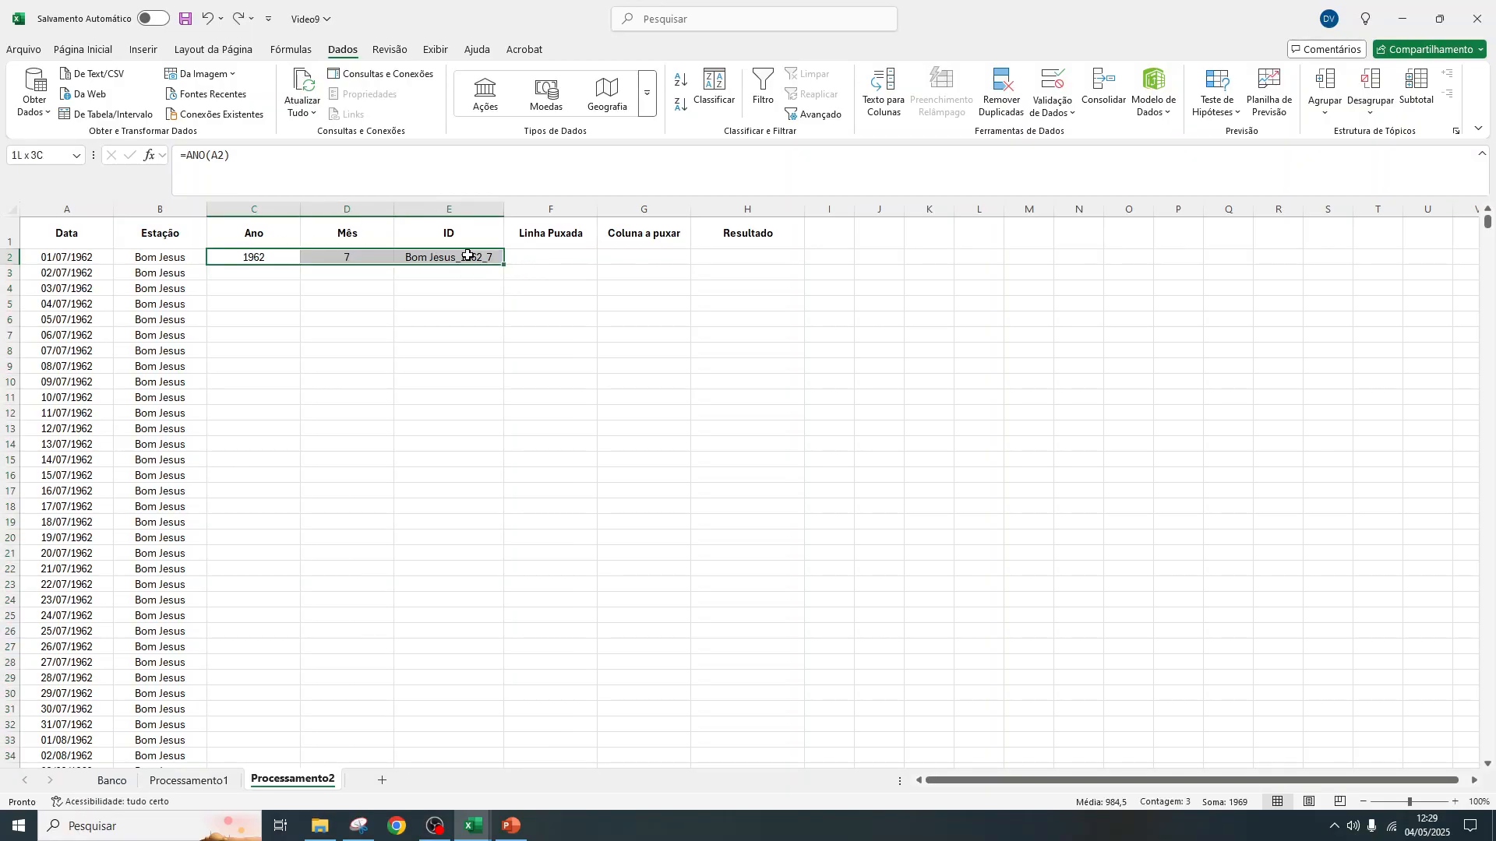
double_click(504, 266)
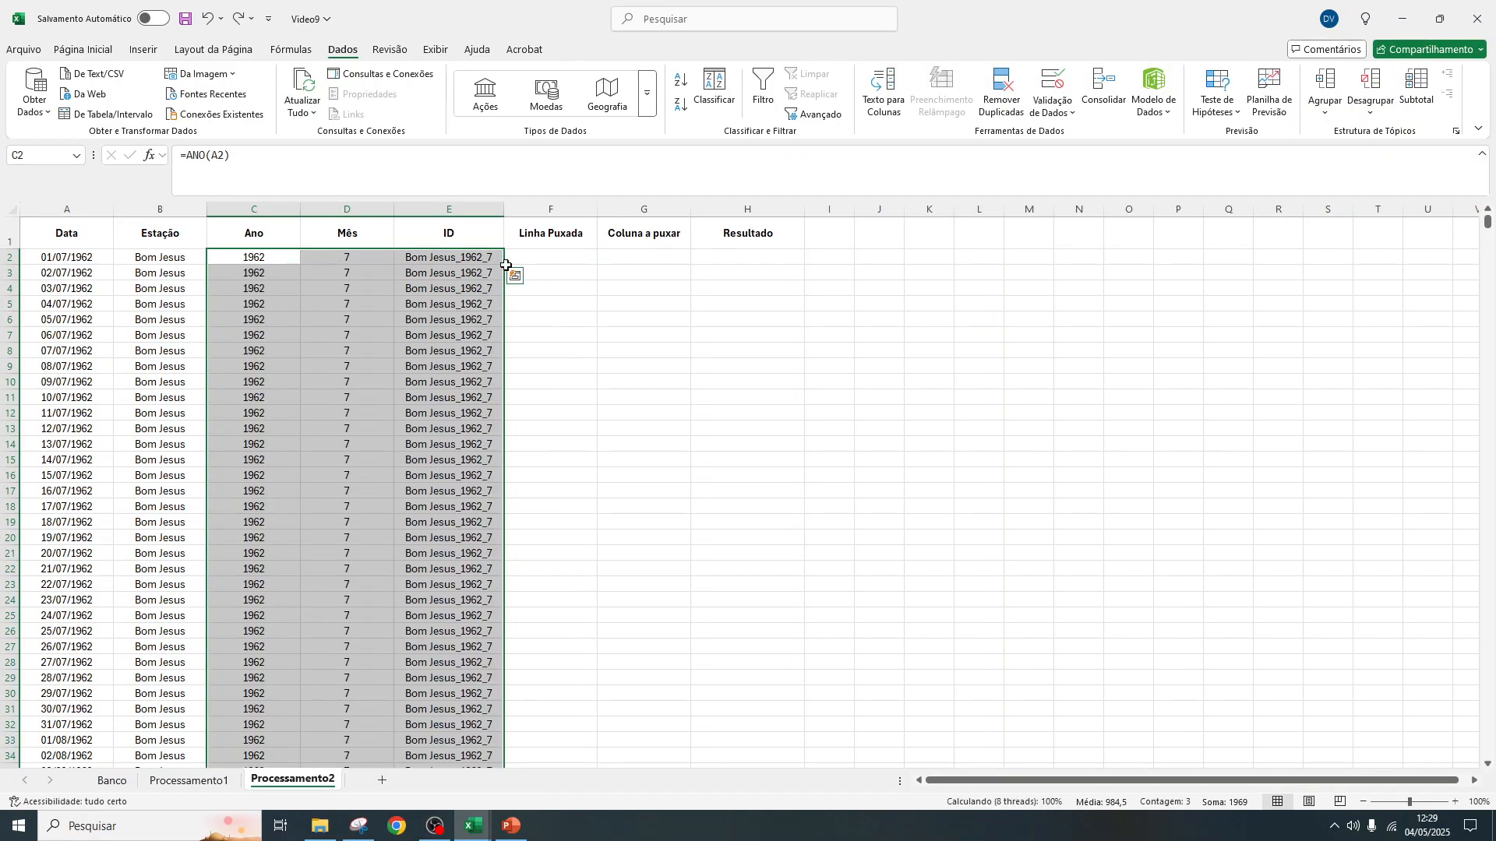
key("ctrl+z")
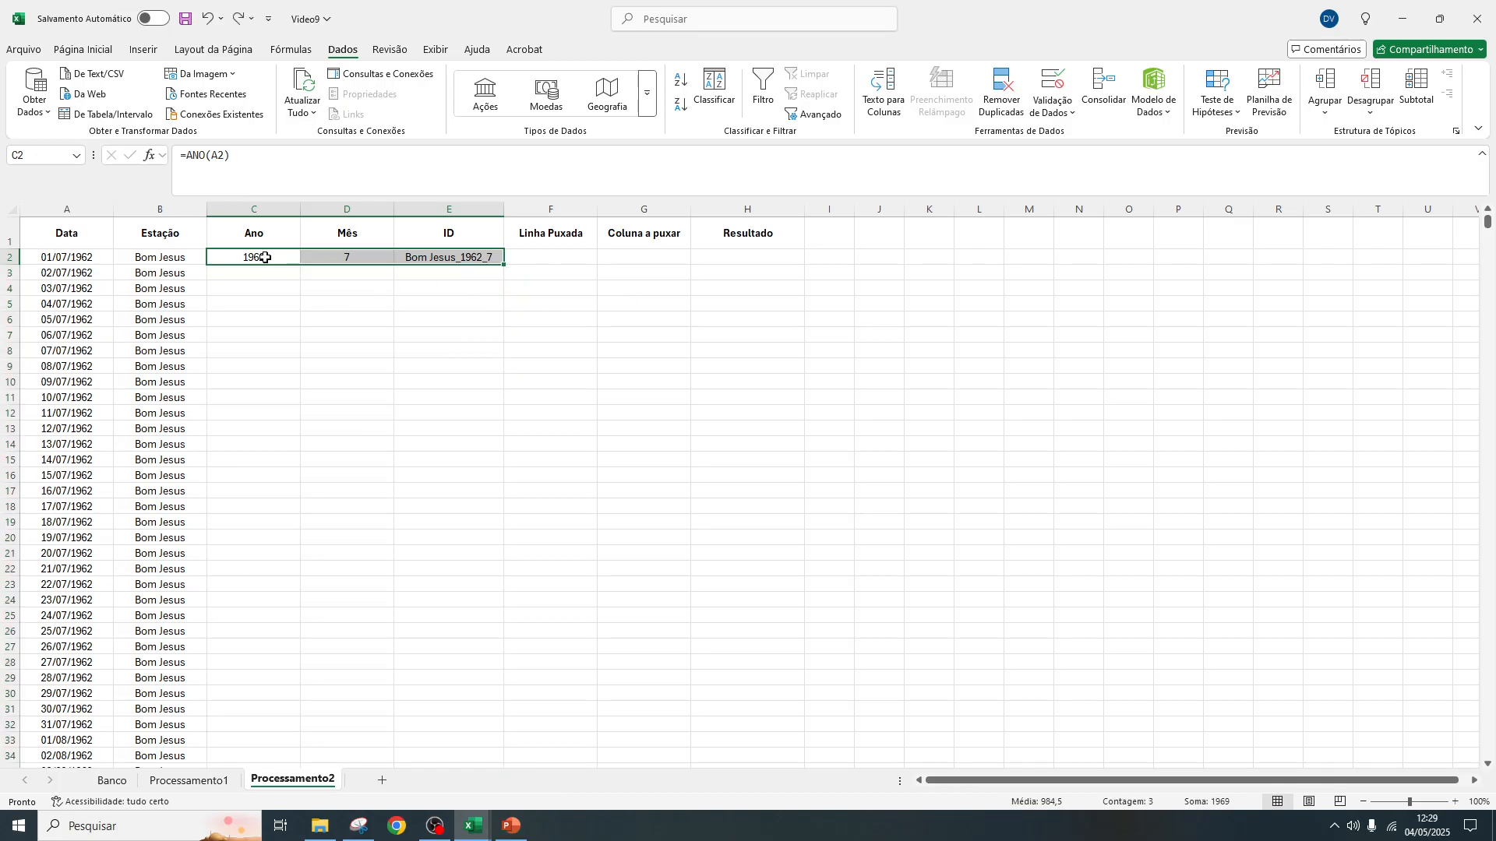
Fill the Ano, Mês and ID formulas from C2, D2 and E2 down to the last date, one column at a time
left_click(261, 256)
double_click(302, 266)
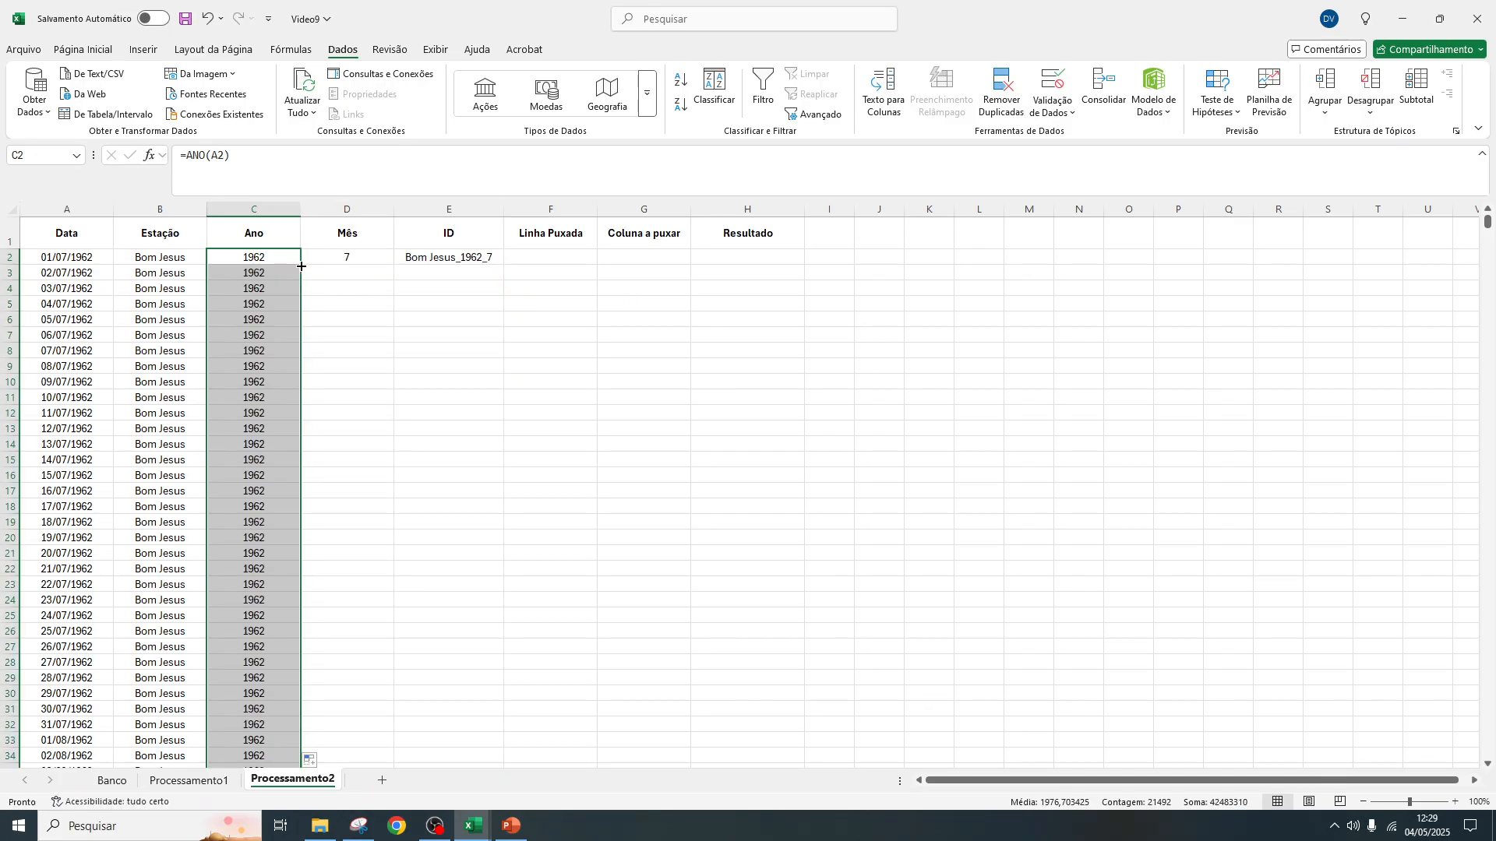
left_click(343, 256)
double_click(395, 264)
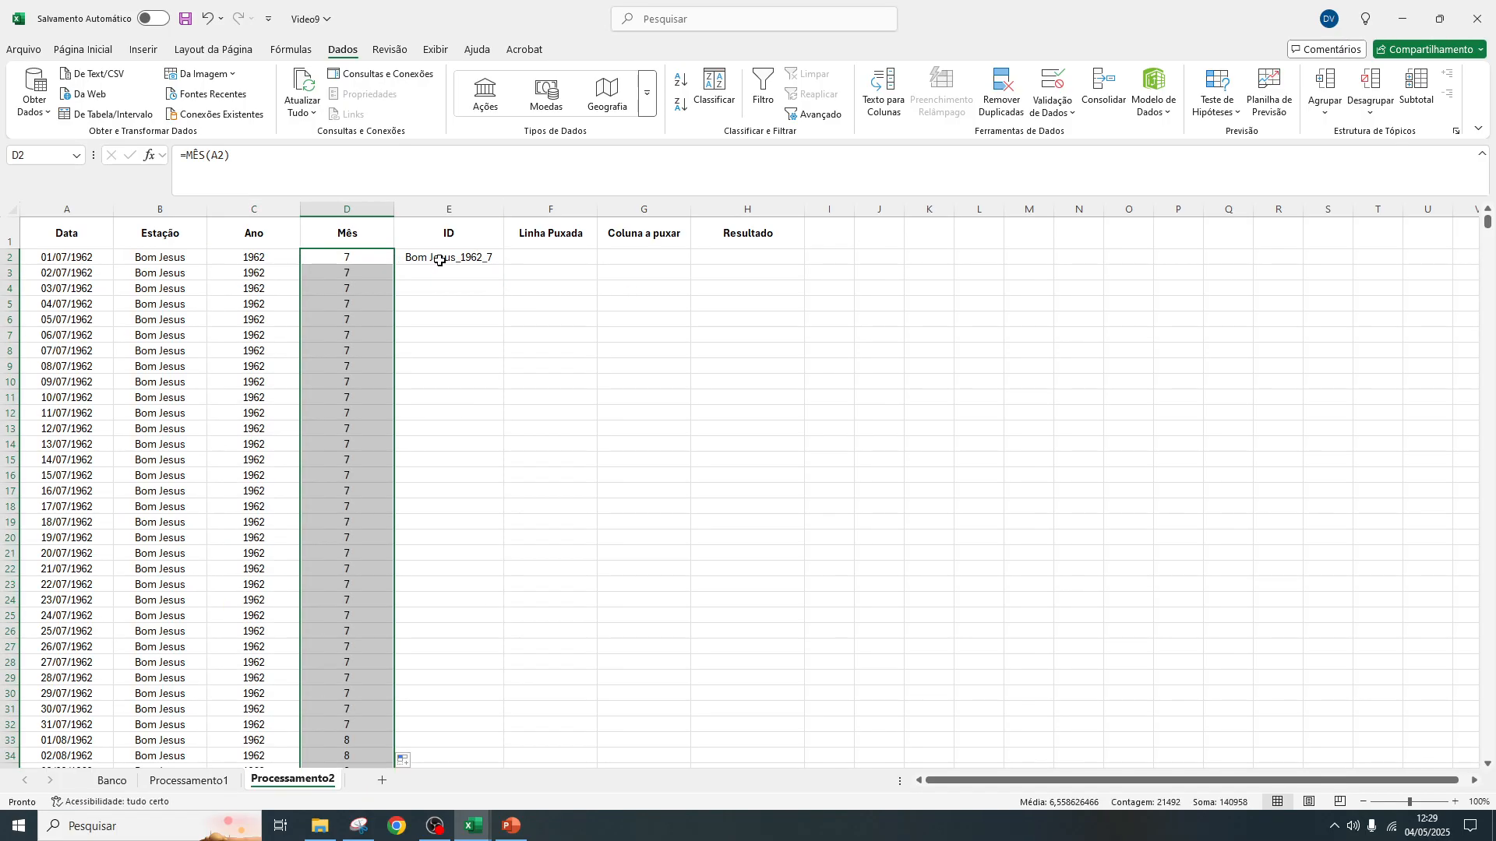
left_click(436, 257)
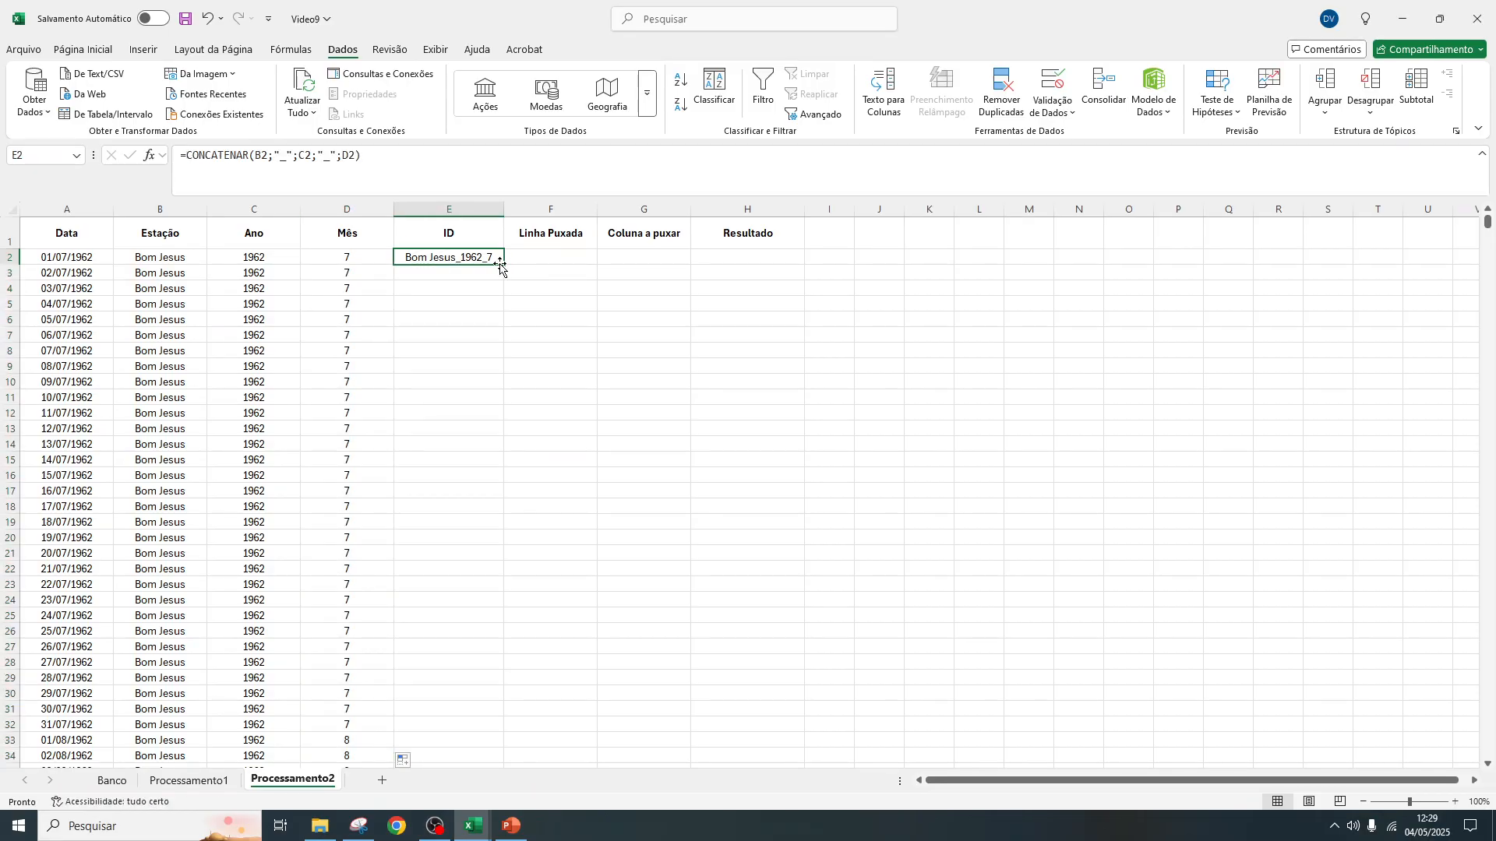
double_click(505, 265)
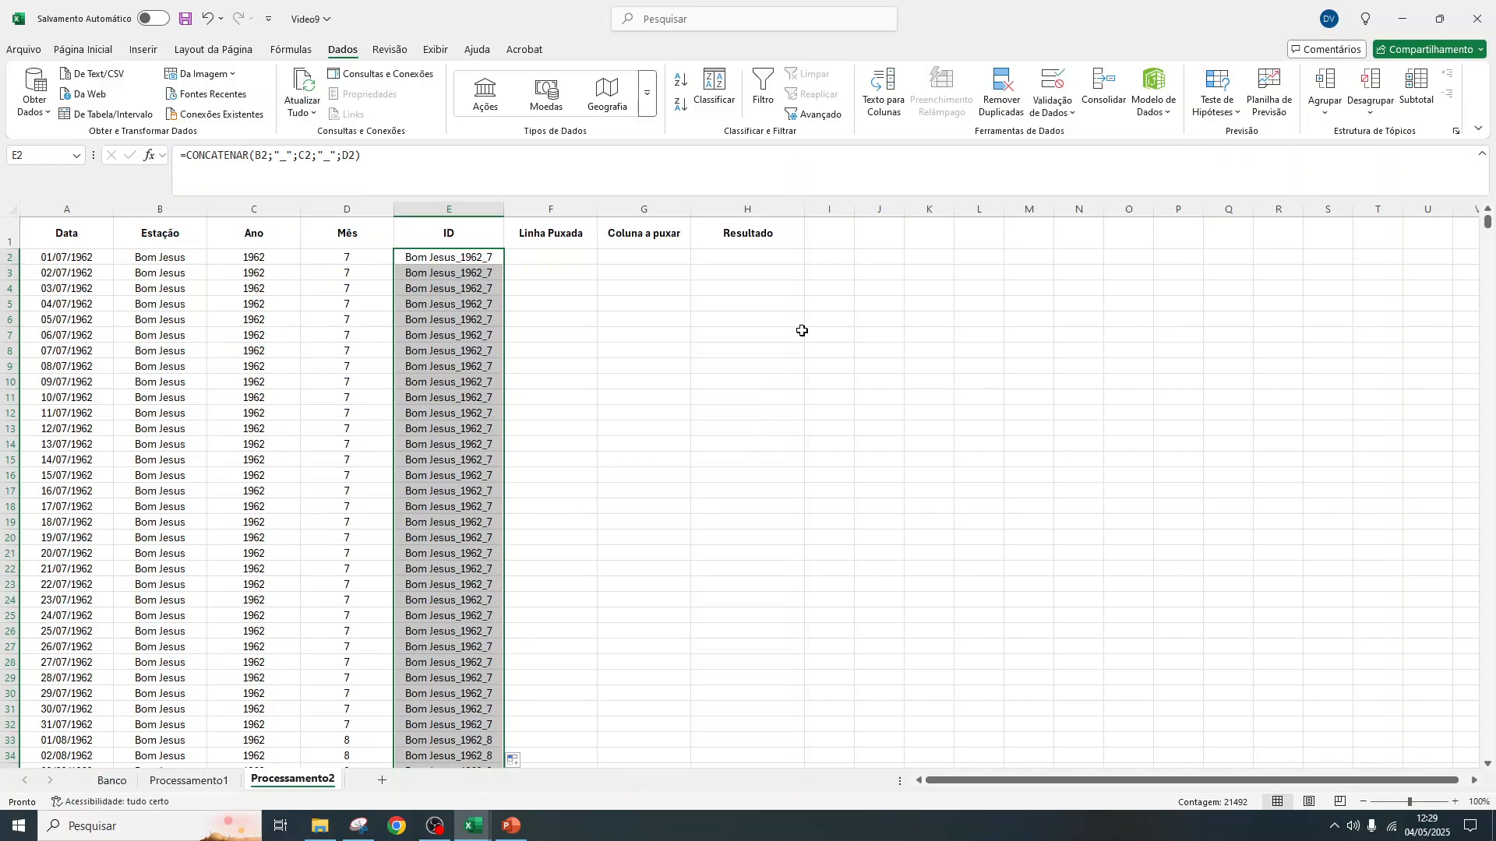
Examine the ID and Linha a ser buscada columns in Processamento1 as the source for the row lookup
left_click(575, 259)
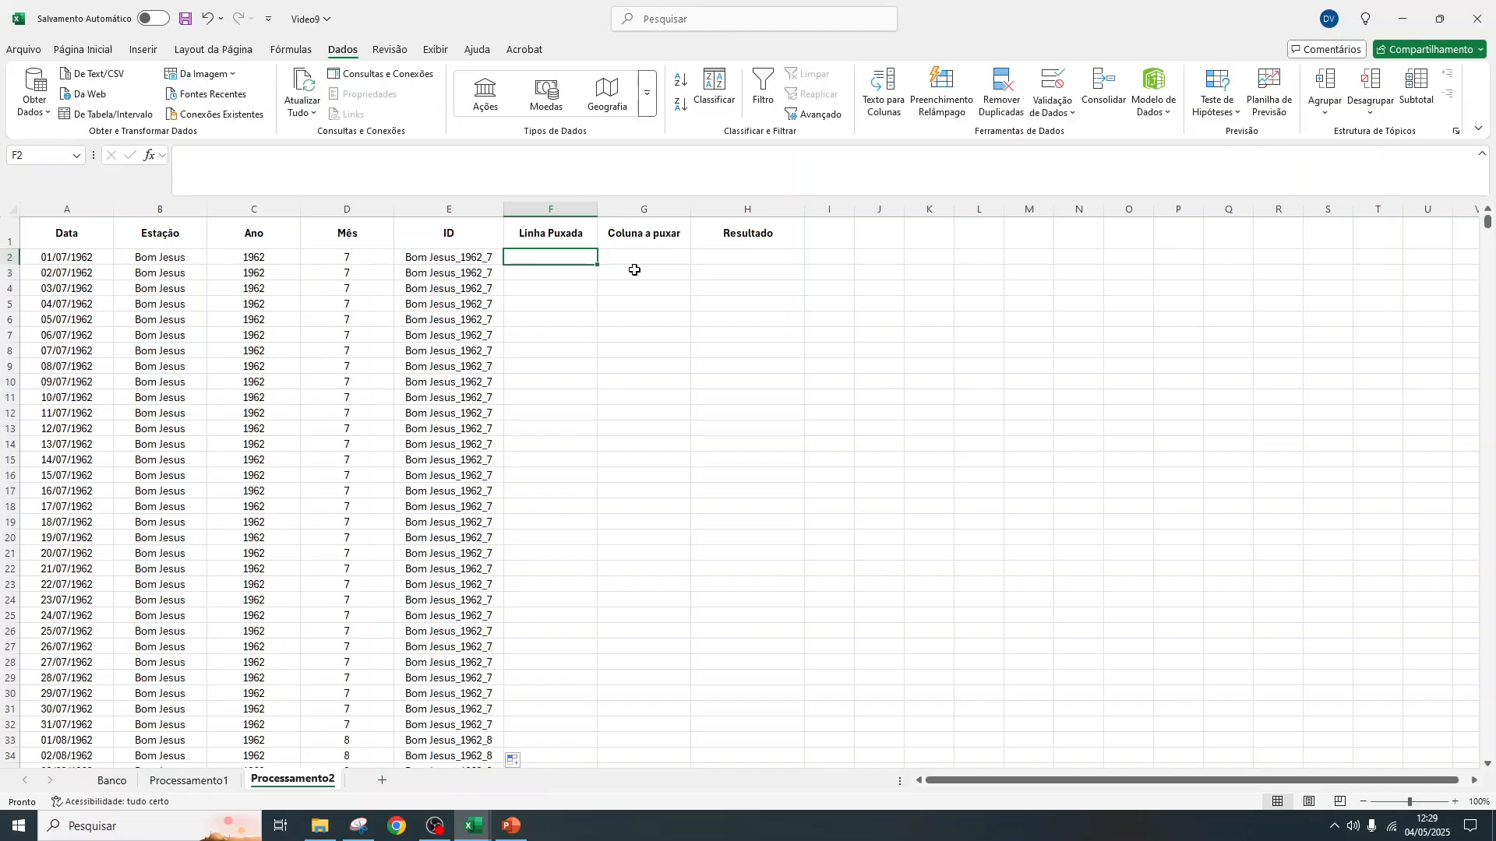
left_click(189, 780)
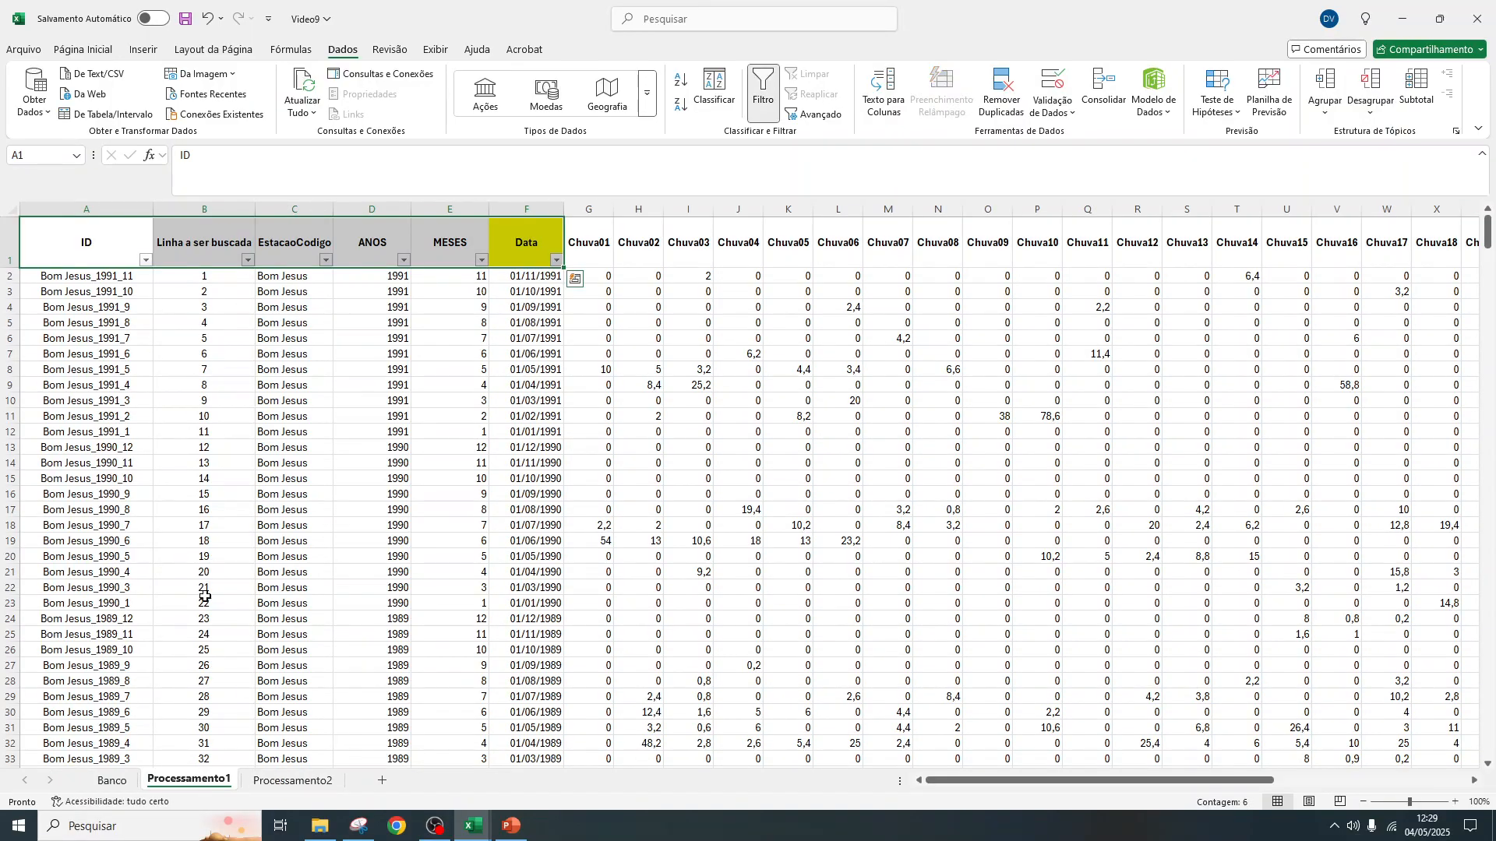
left_click_drag(218, 275, 205, 603)
left_click_drag(201, 279, 217, 466)
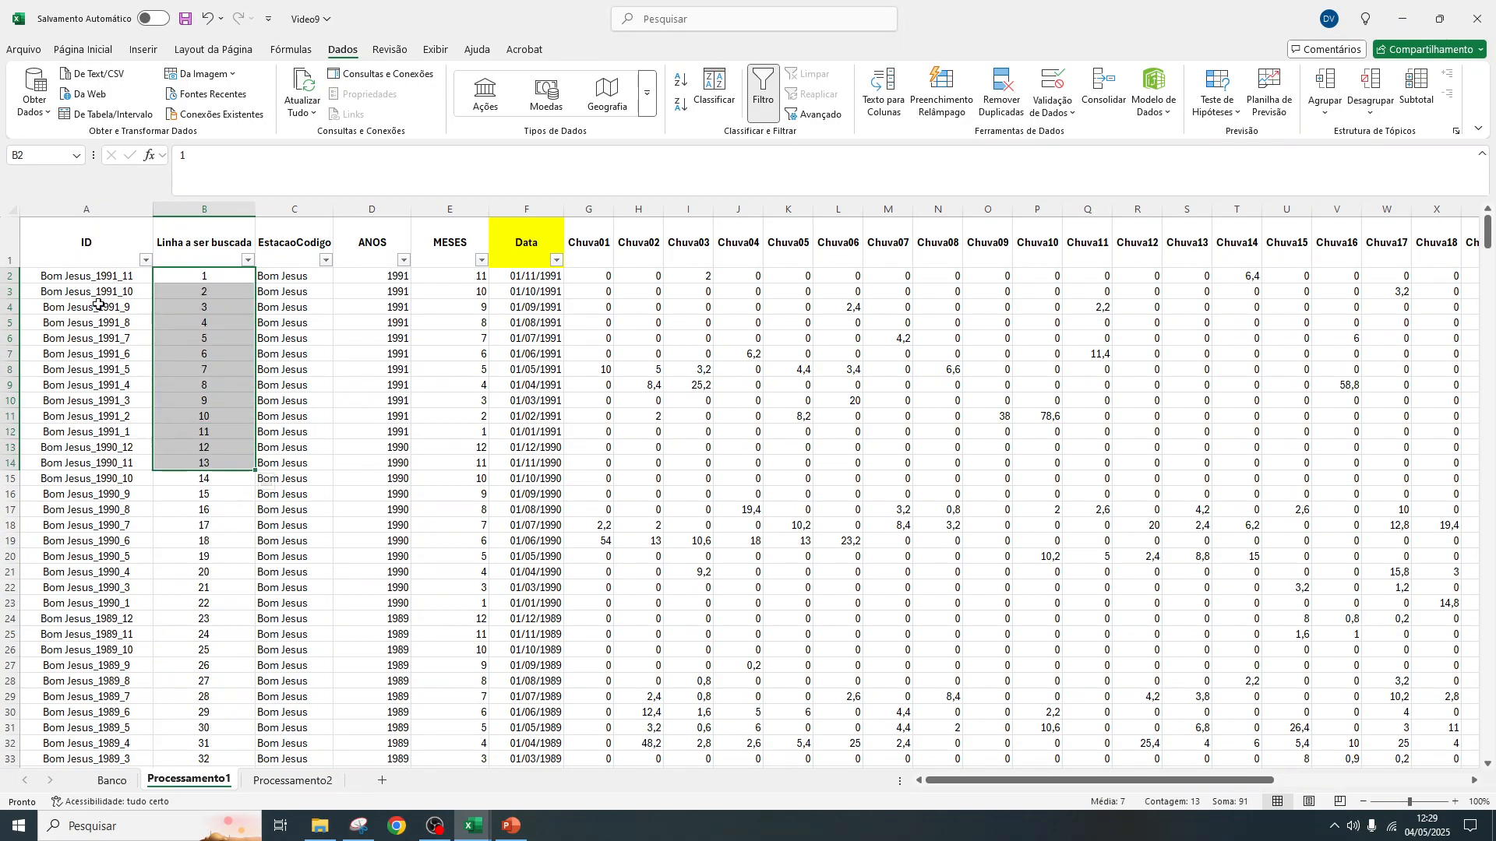
left_click(199, 234)
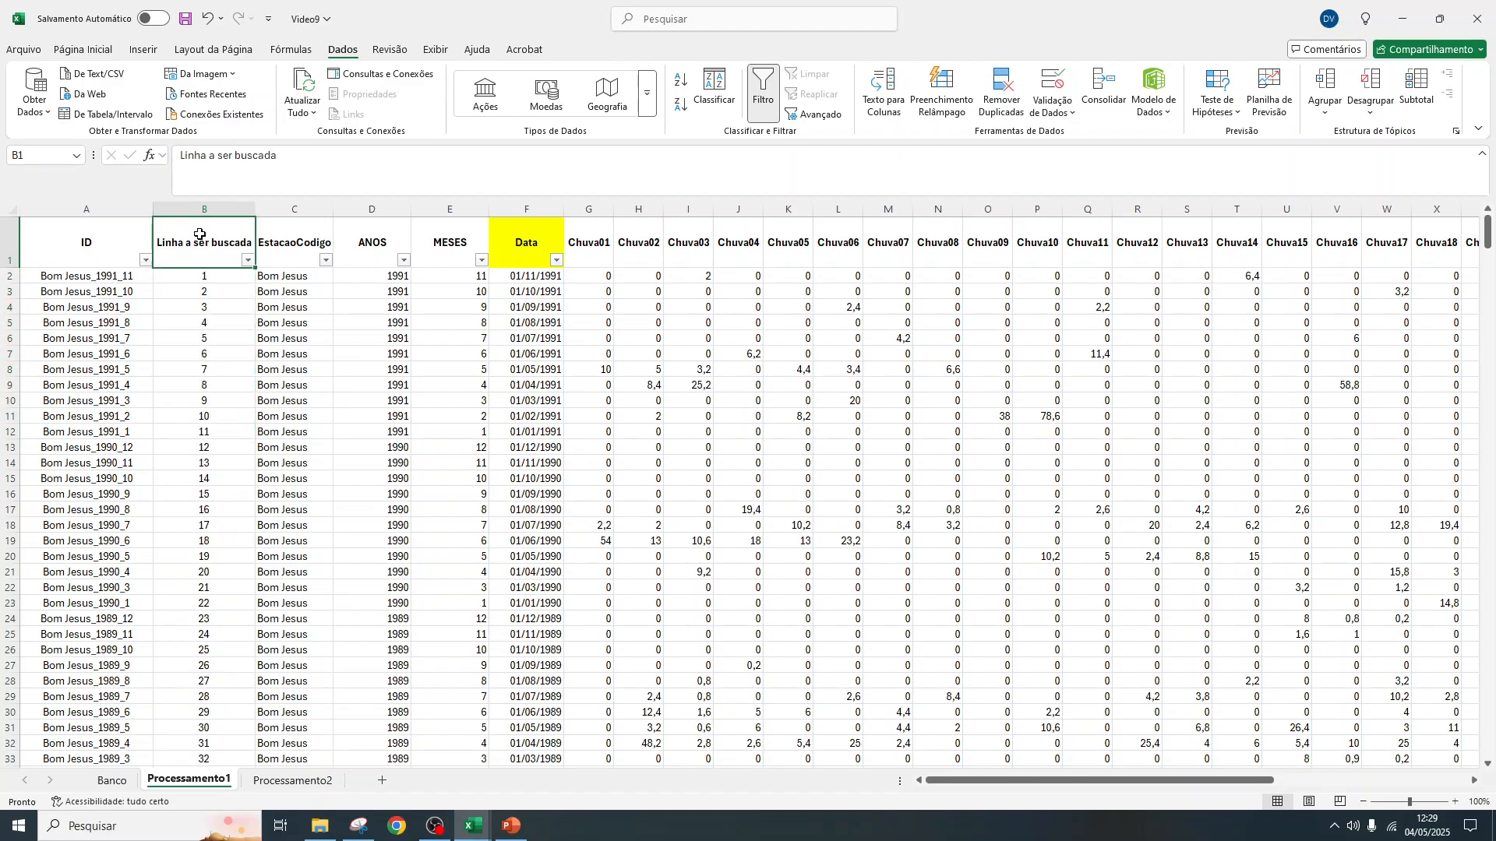
left_click_drag(84, 211, 218, 204)
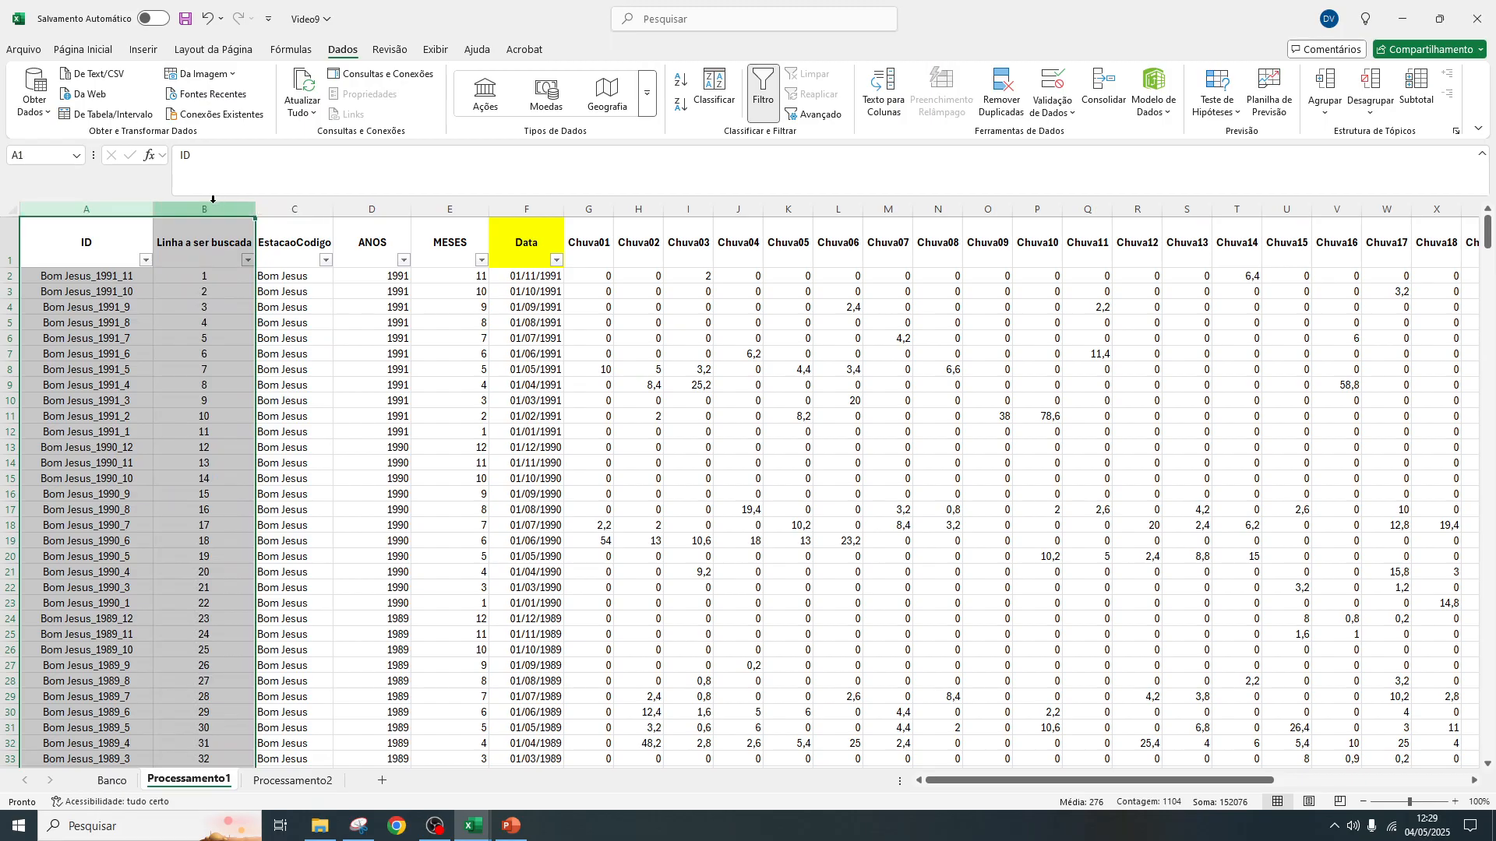
Start a PROCV formula in F2 of Processamento2 under Linha Puxada, with the ID in E2 as the lookup value
left_click(295, 782)
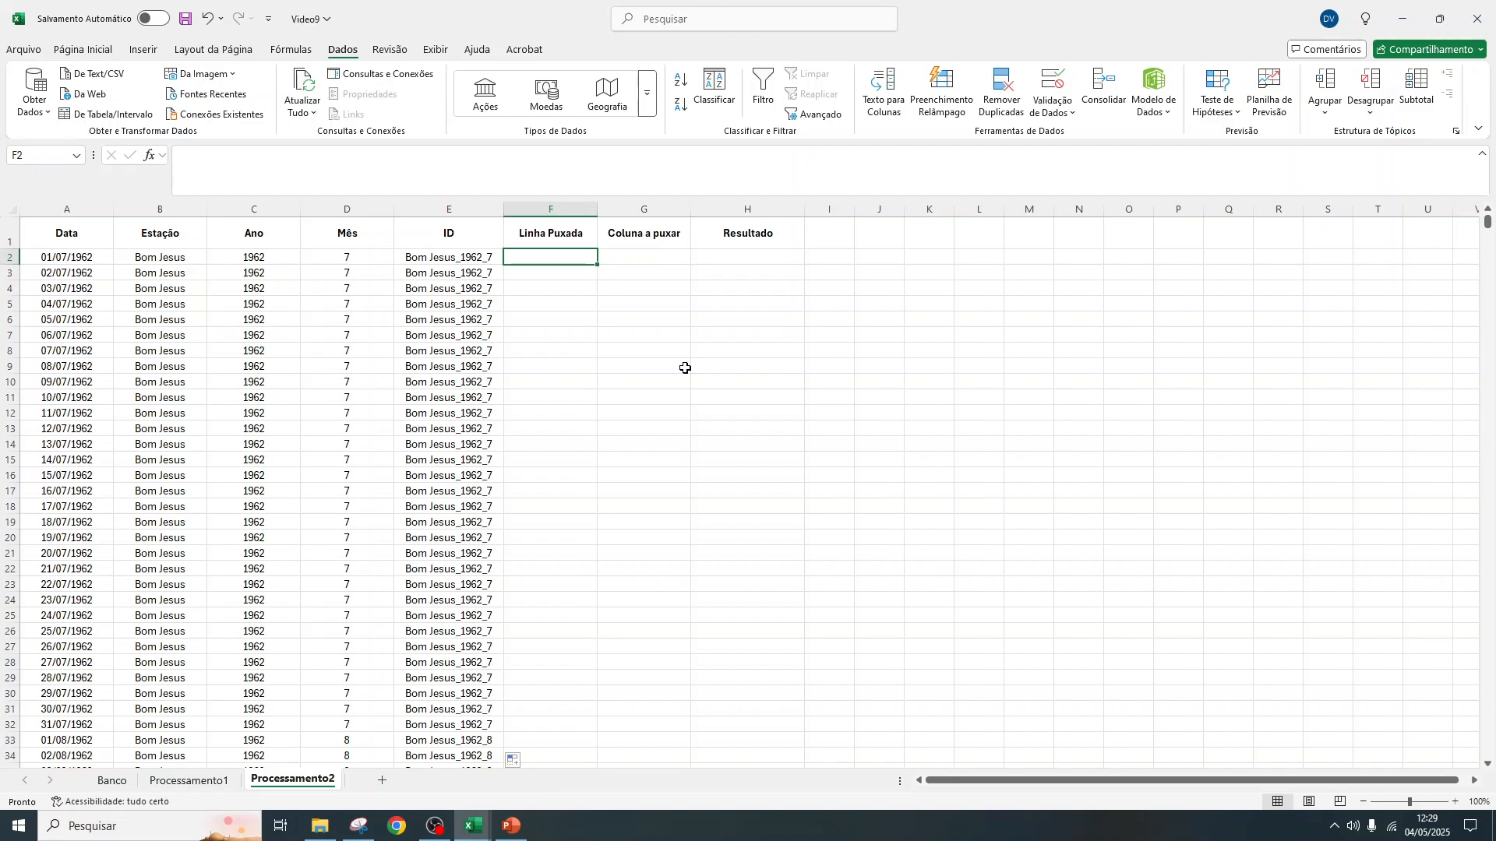
type("=Proc")
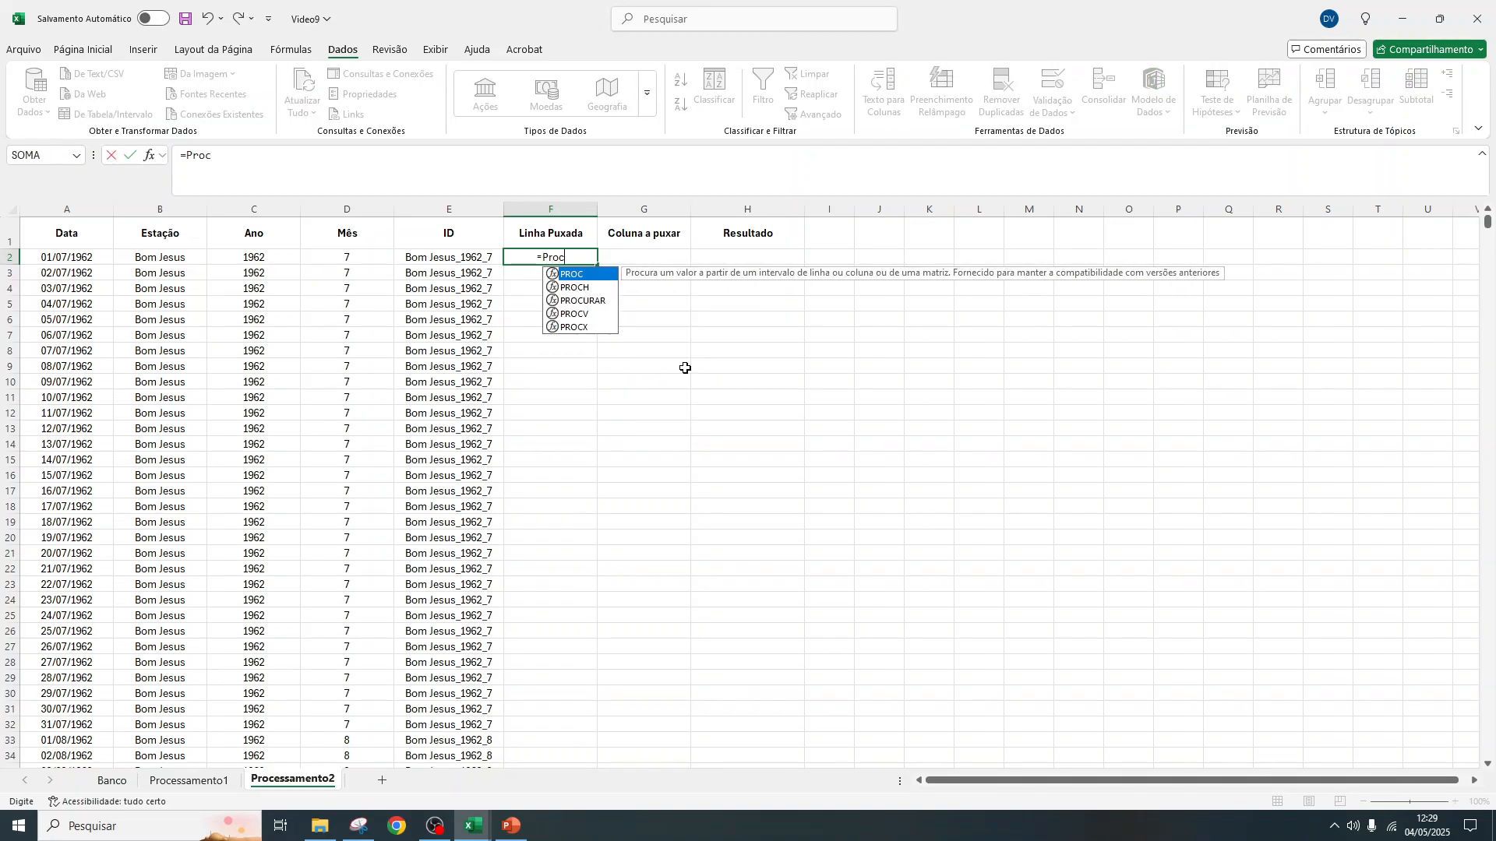
left_click(596, 321)
double_click(596, 317)
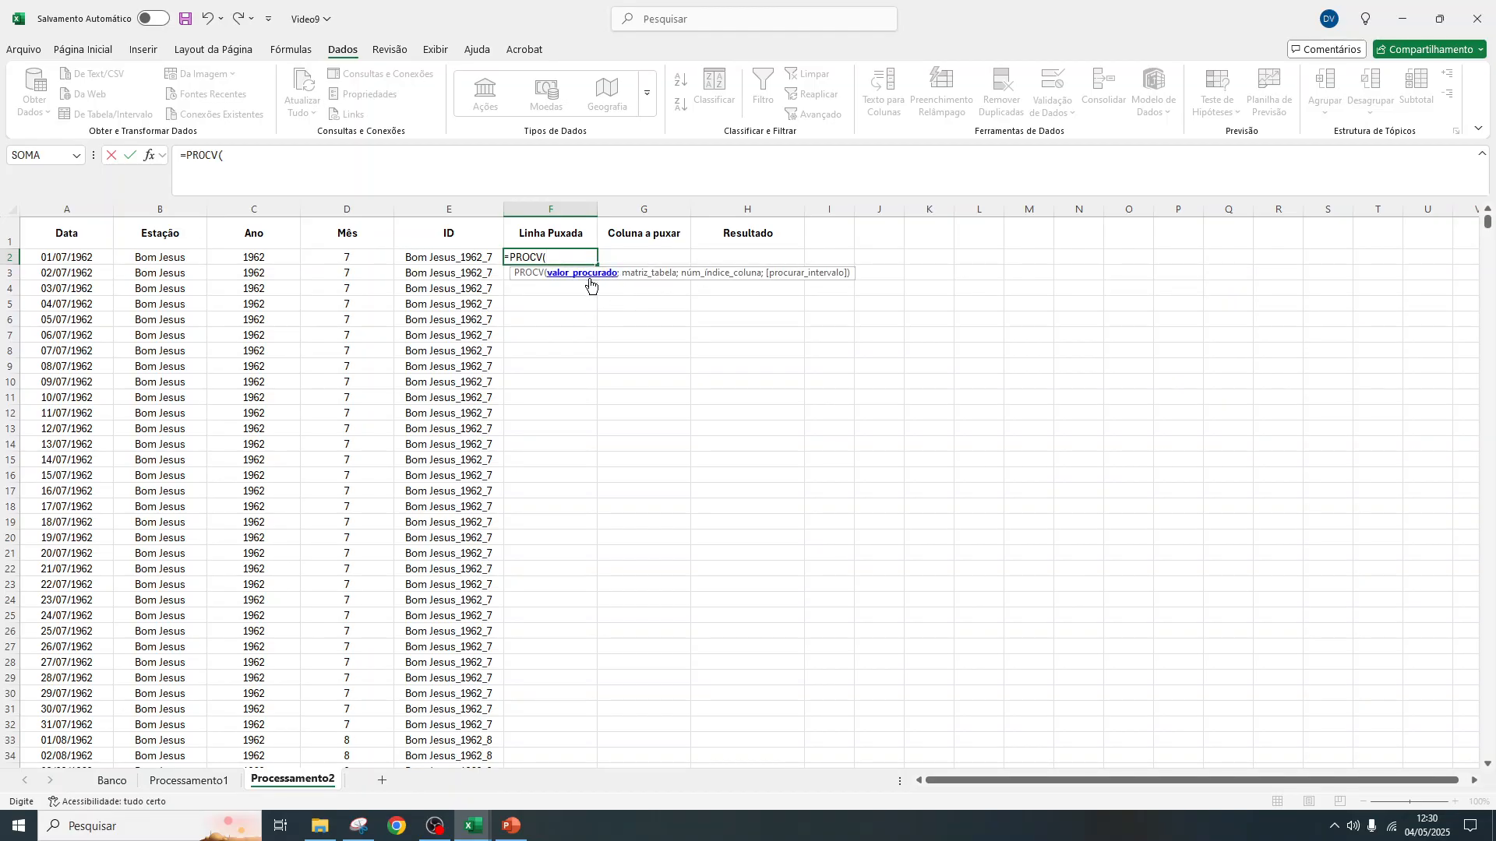
left_click(458, 258)
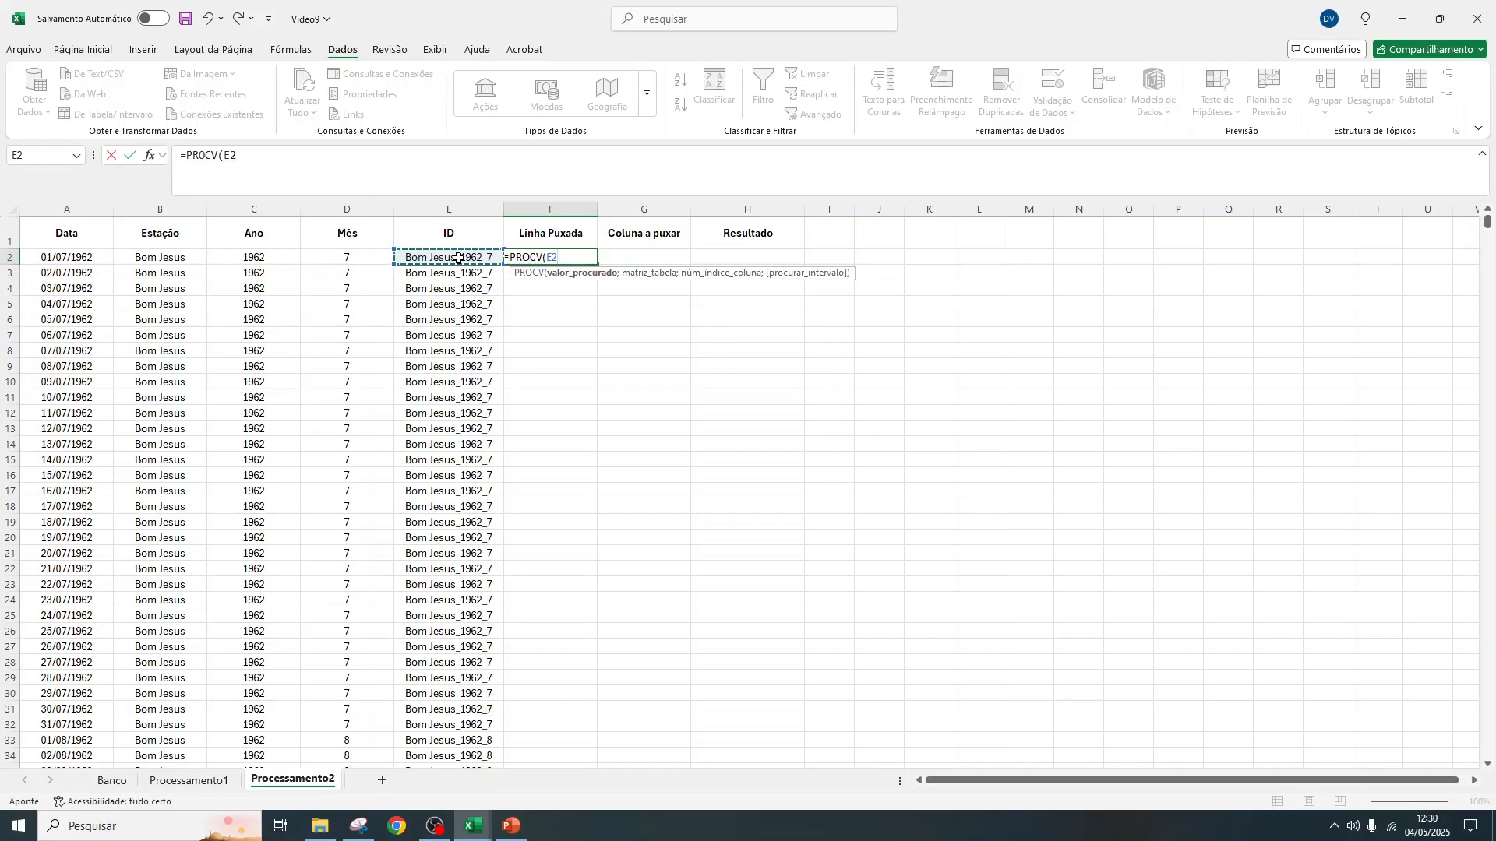
type(";")
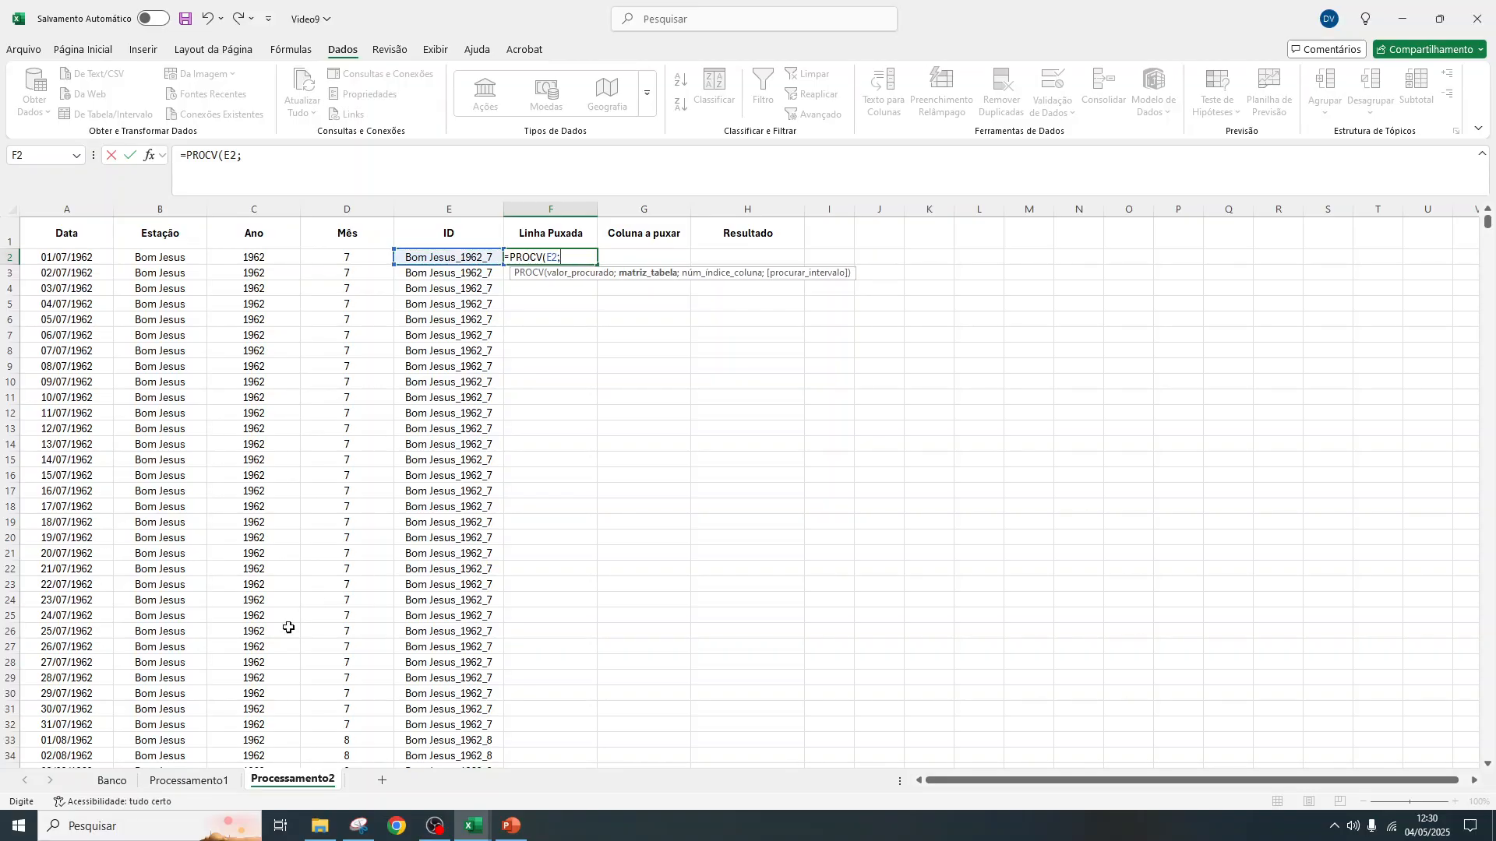
Try columns A:B of the Banco sheet as the PROCV table array
left_click(116, 780)
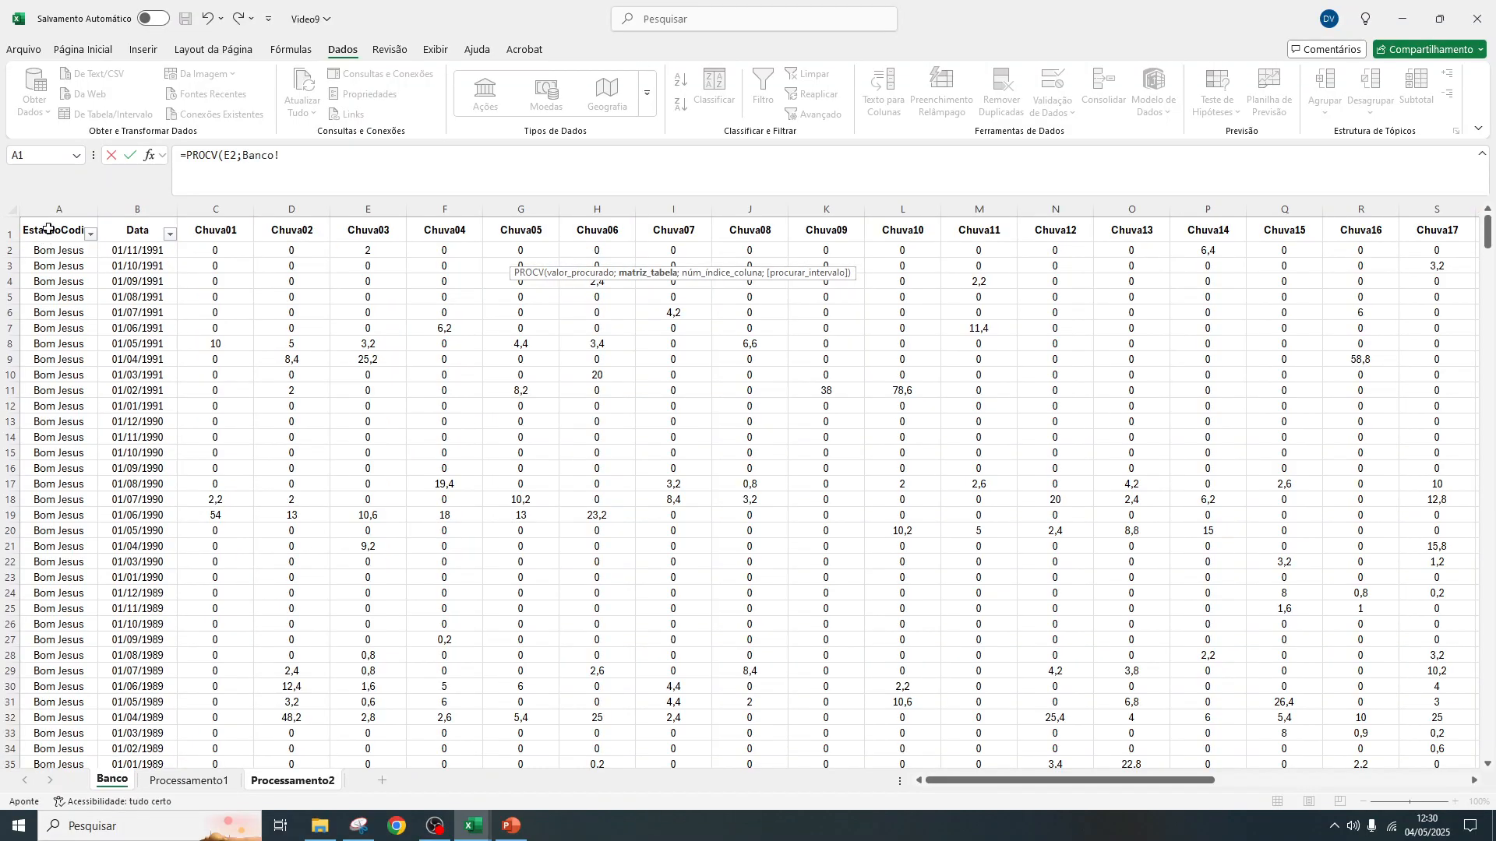
left_click_drag(51, 209, 155, 203)
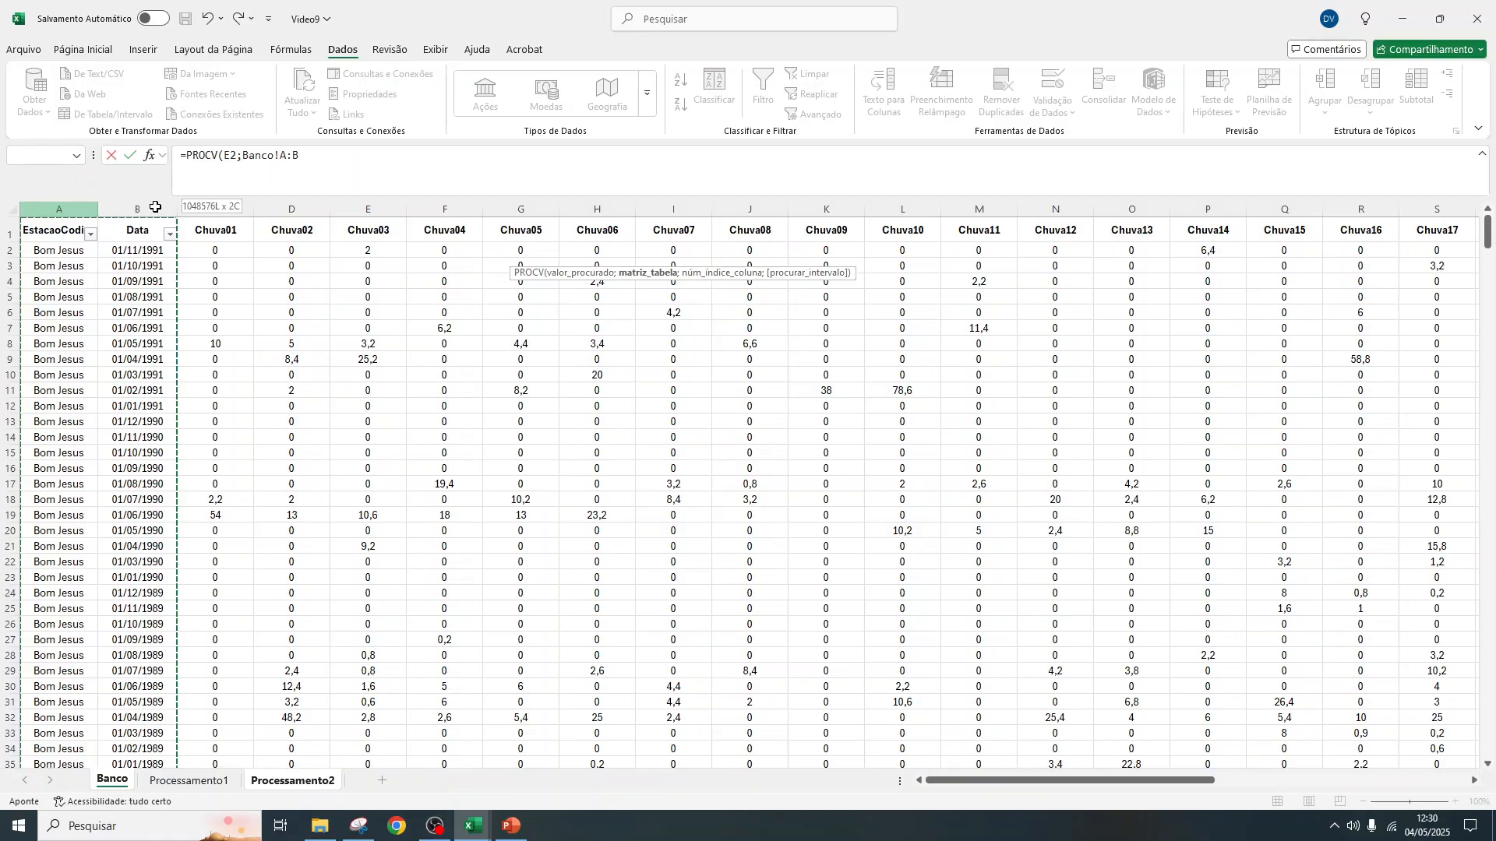
left_click(320, 154)
type(";")
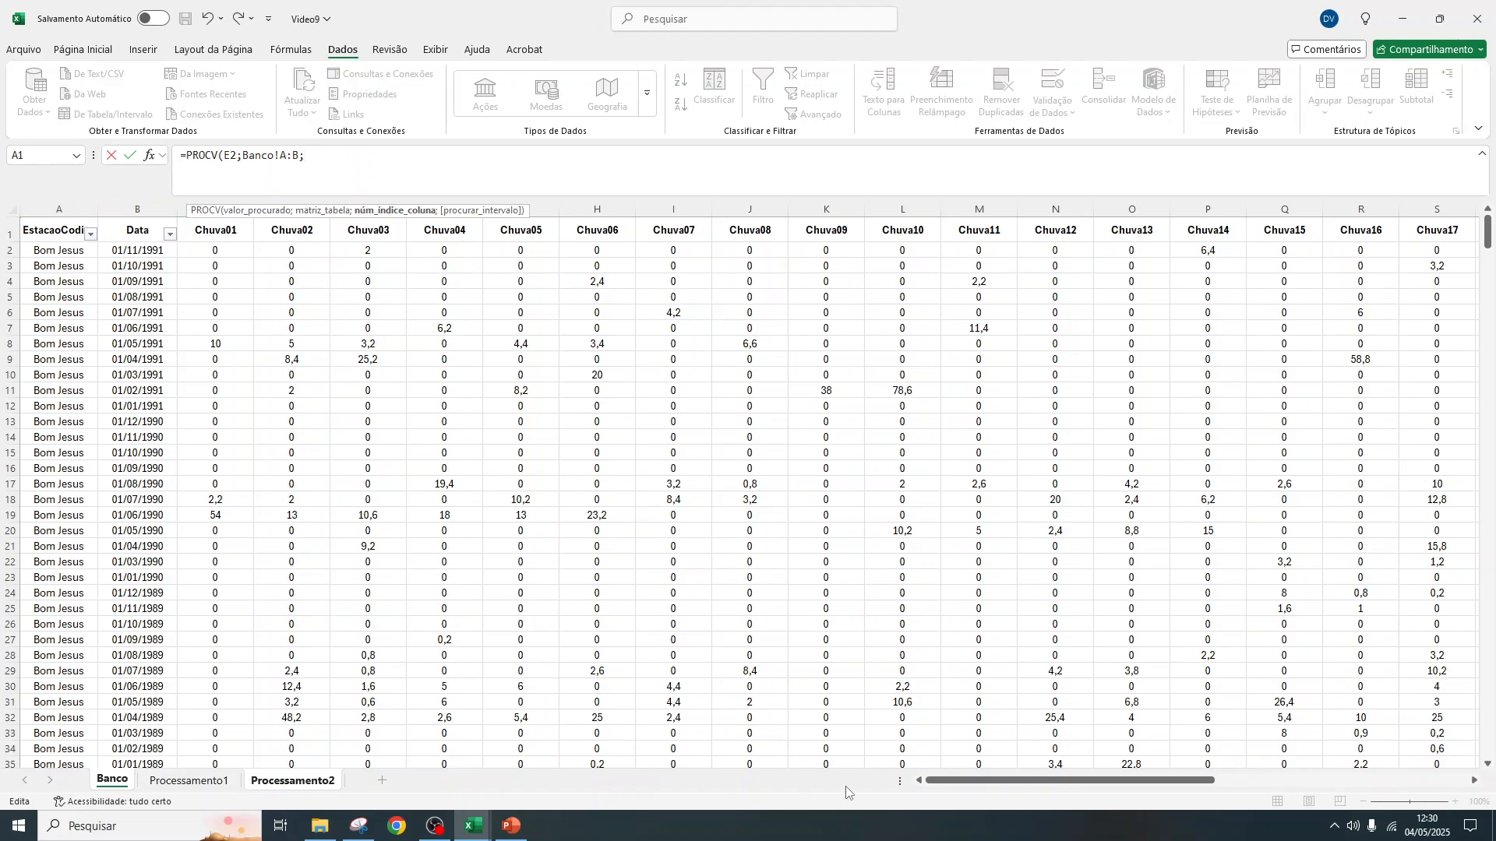
Replace the Banco range with Processamento1 columns A:B and complete the F2 formula as =PROCV(E2;Processamento1!A:B;2;FALSO)
left_click(189, 780)
left_click_drag(420, 154, 243, 149)
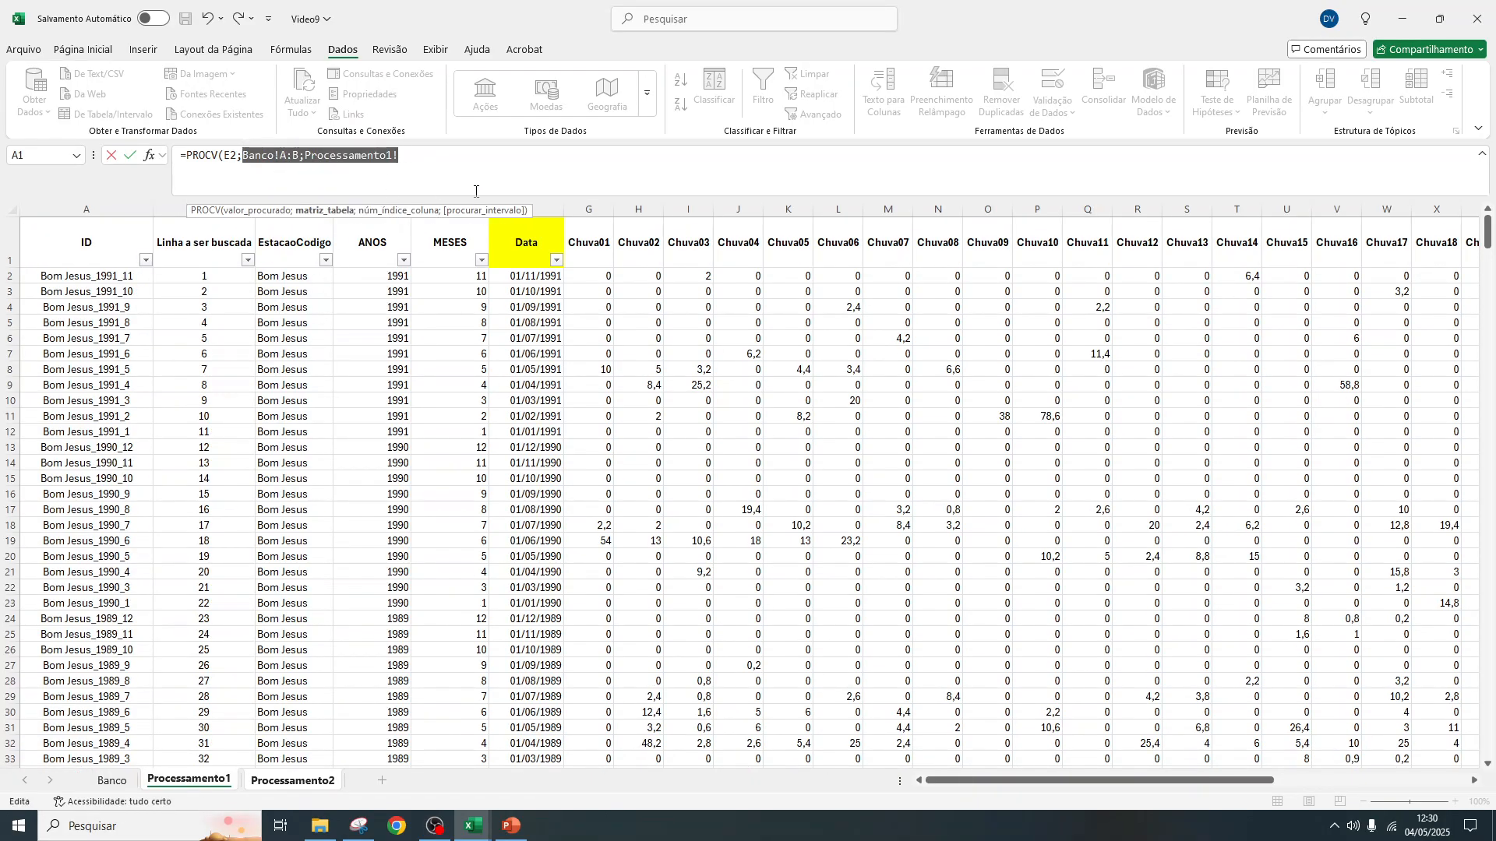
key("BackSpace")
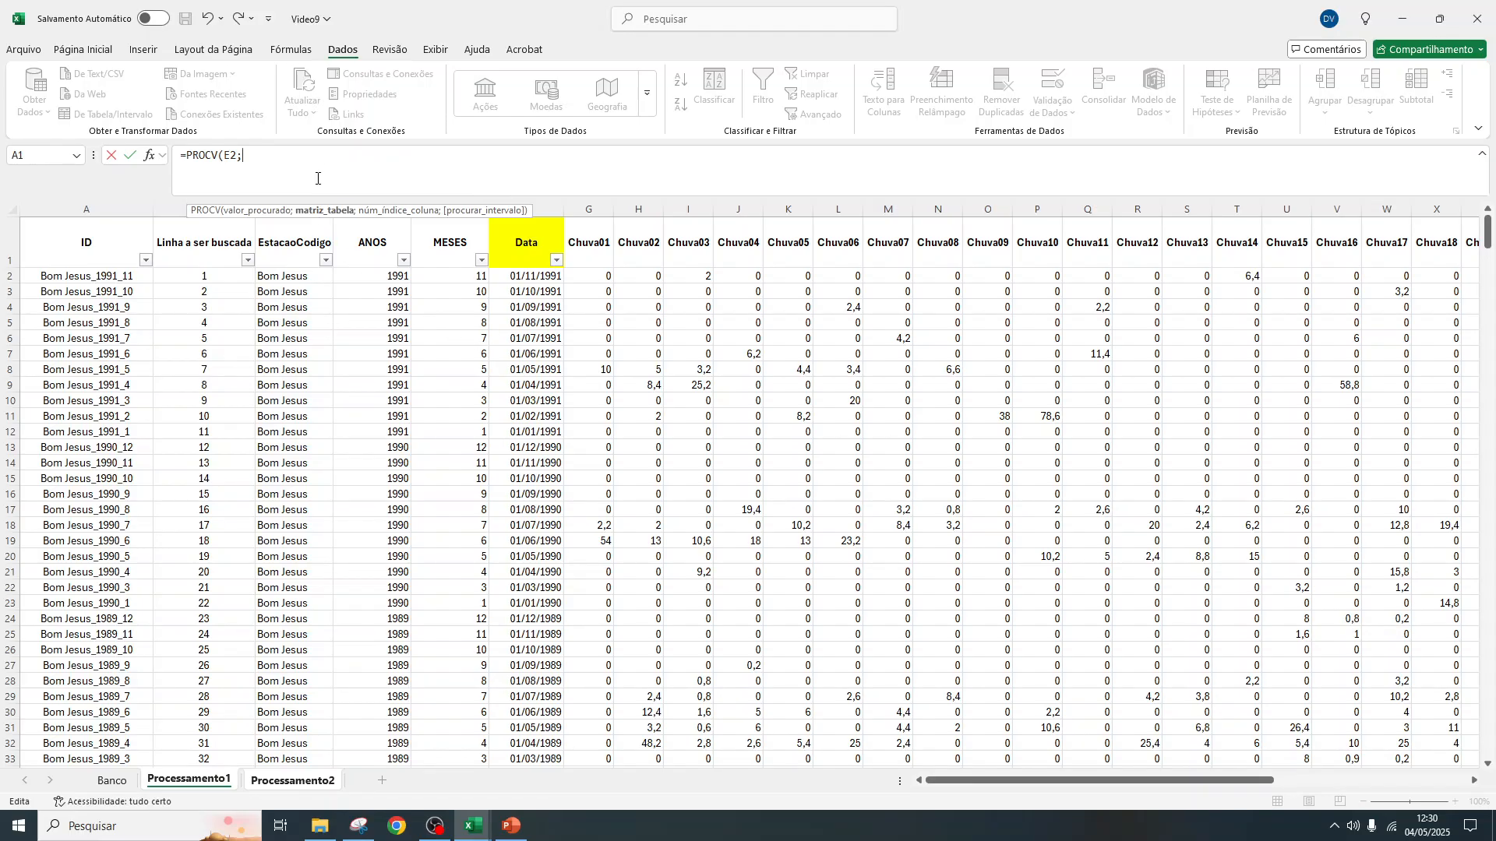
left_click_drag(119, 209, 193, 211)
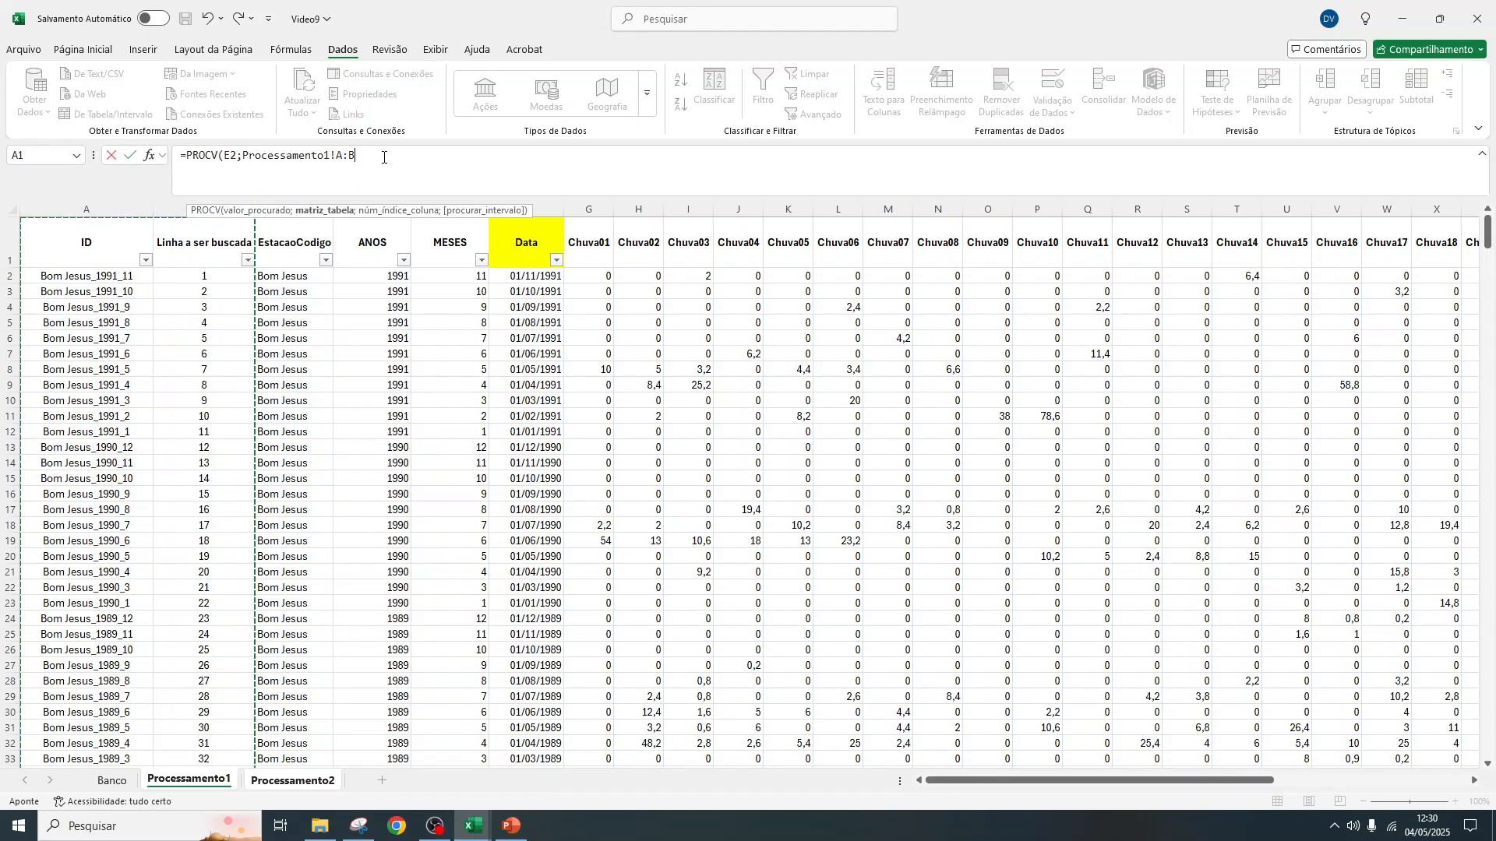
type(";2")
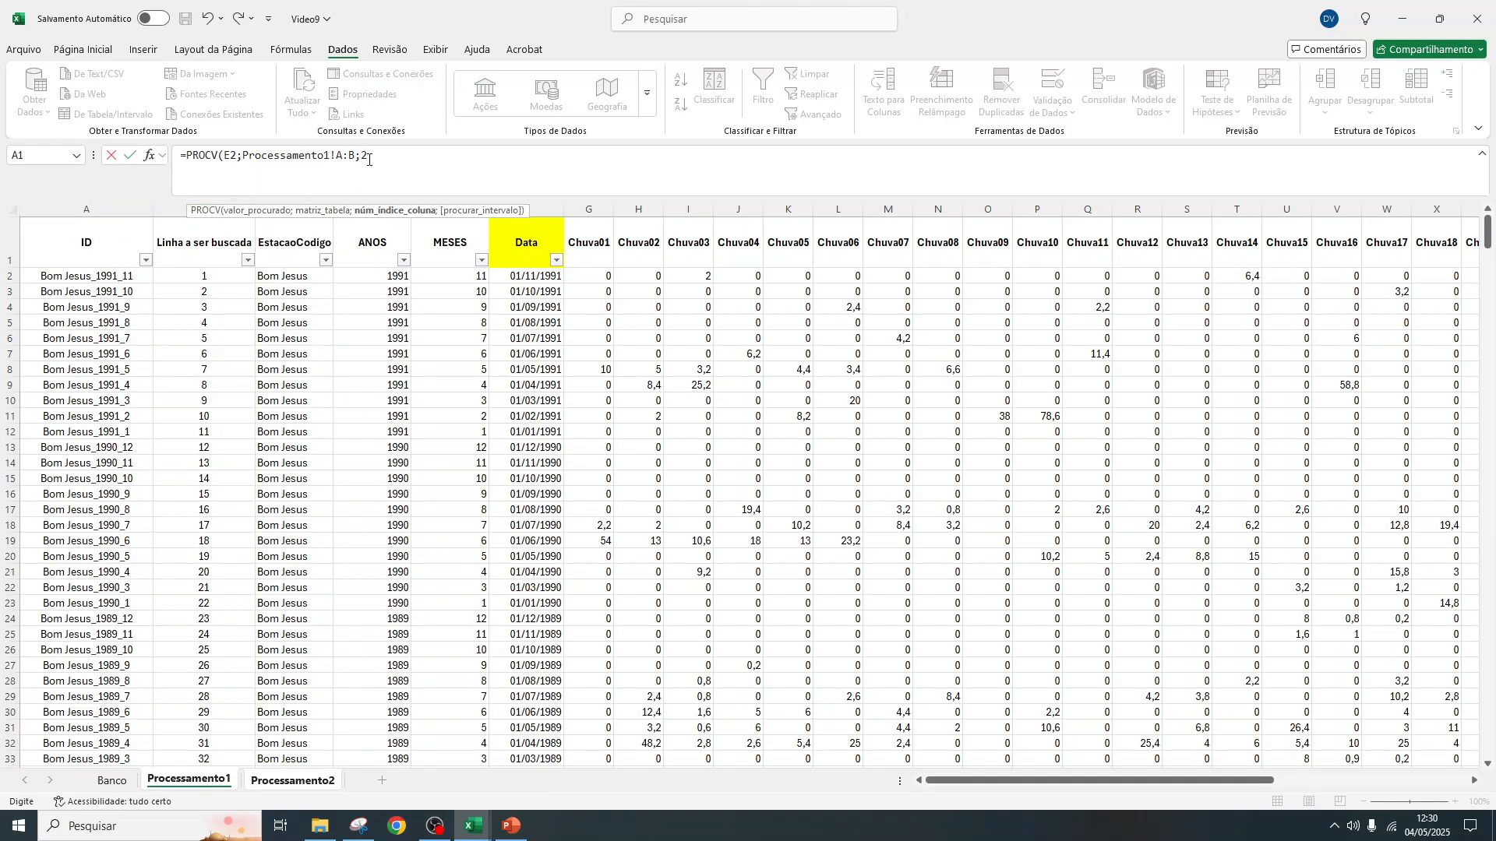
type(";")
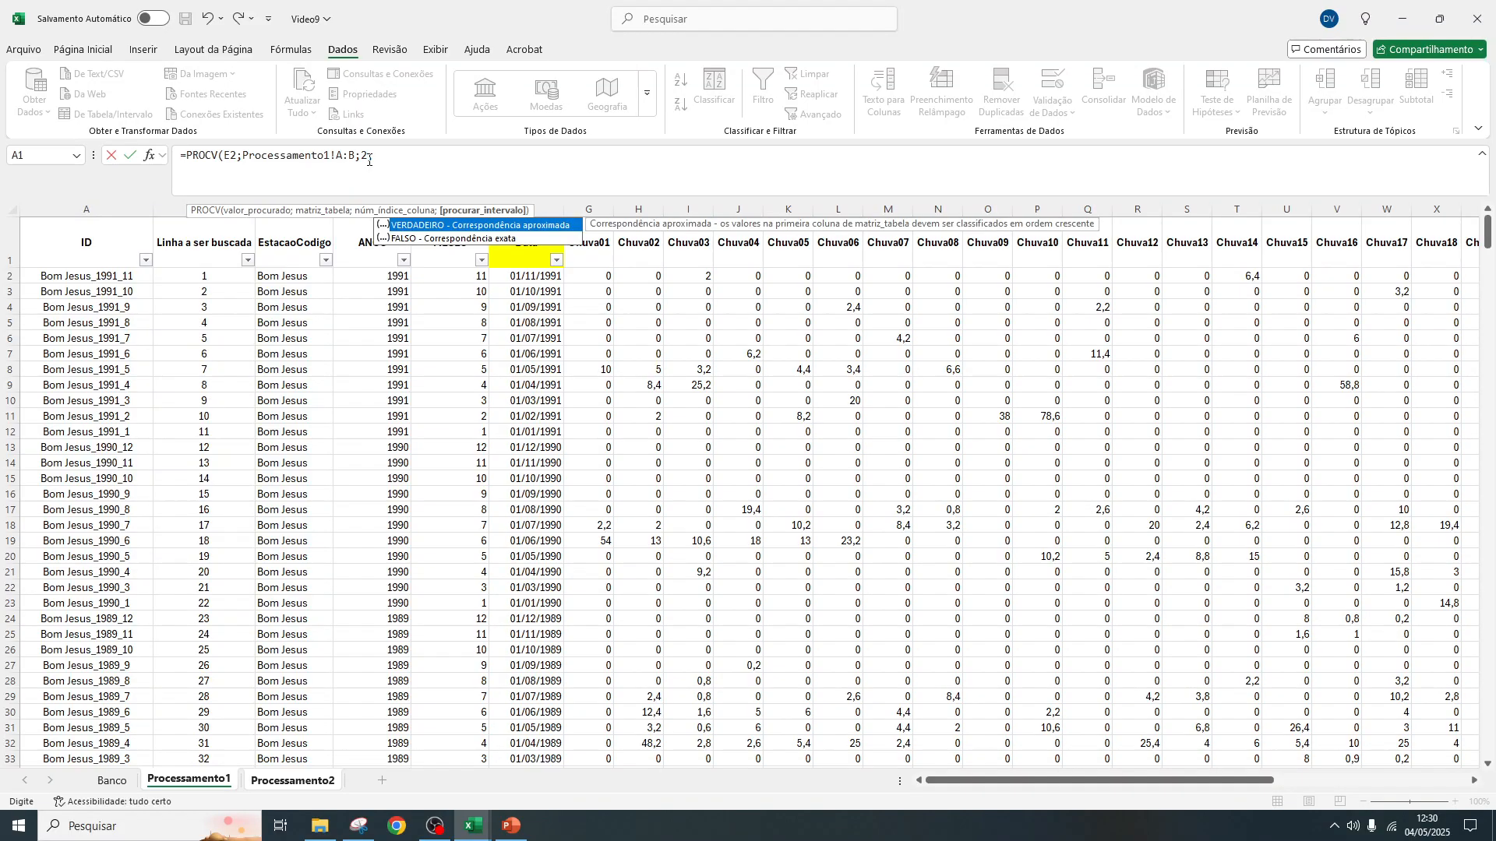
double_click(465, 239)
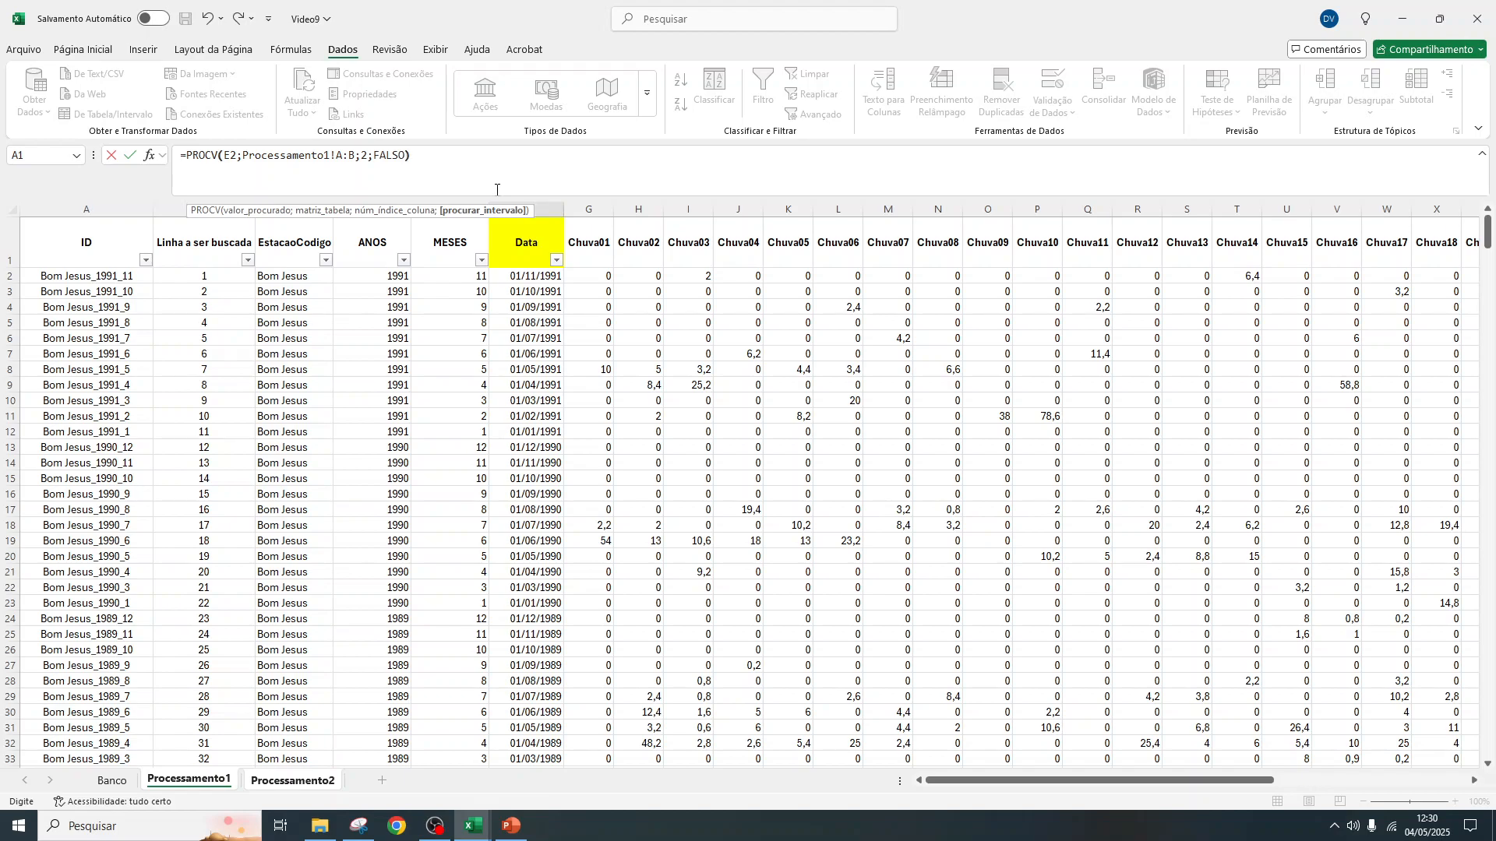
key("Return")
left_click(535, 259)
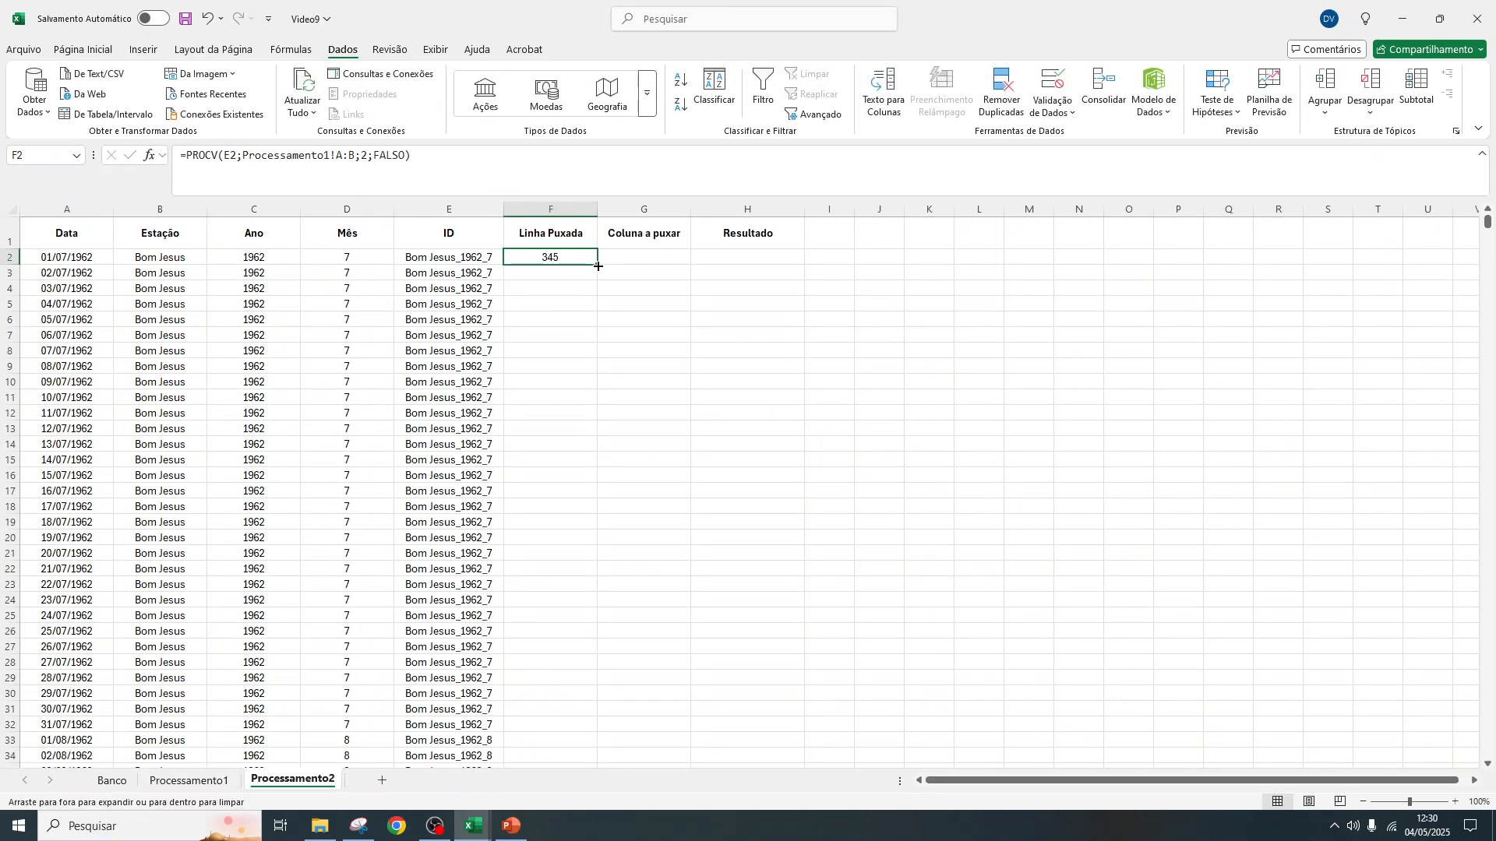
Fill the F2 PROCV formula down the whole Linha Puxada column for every date
double_click(598, 267)
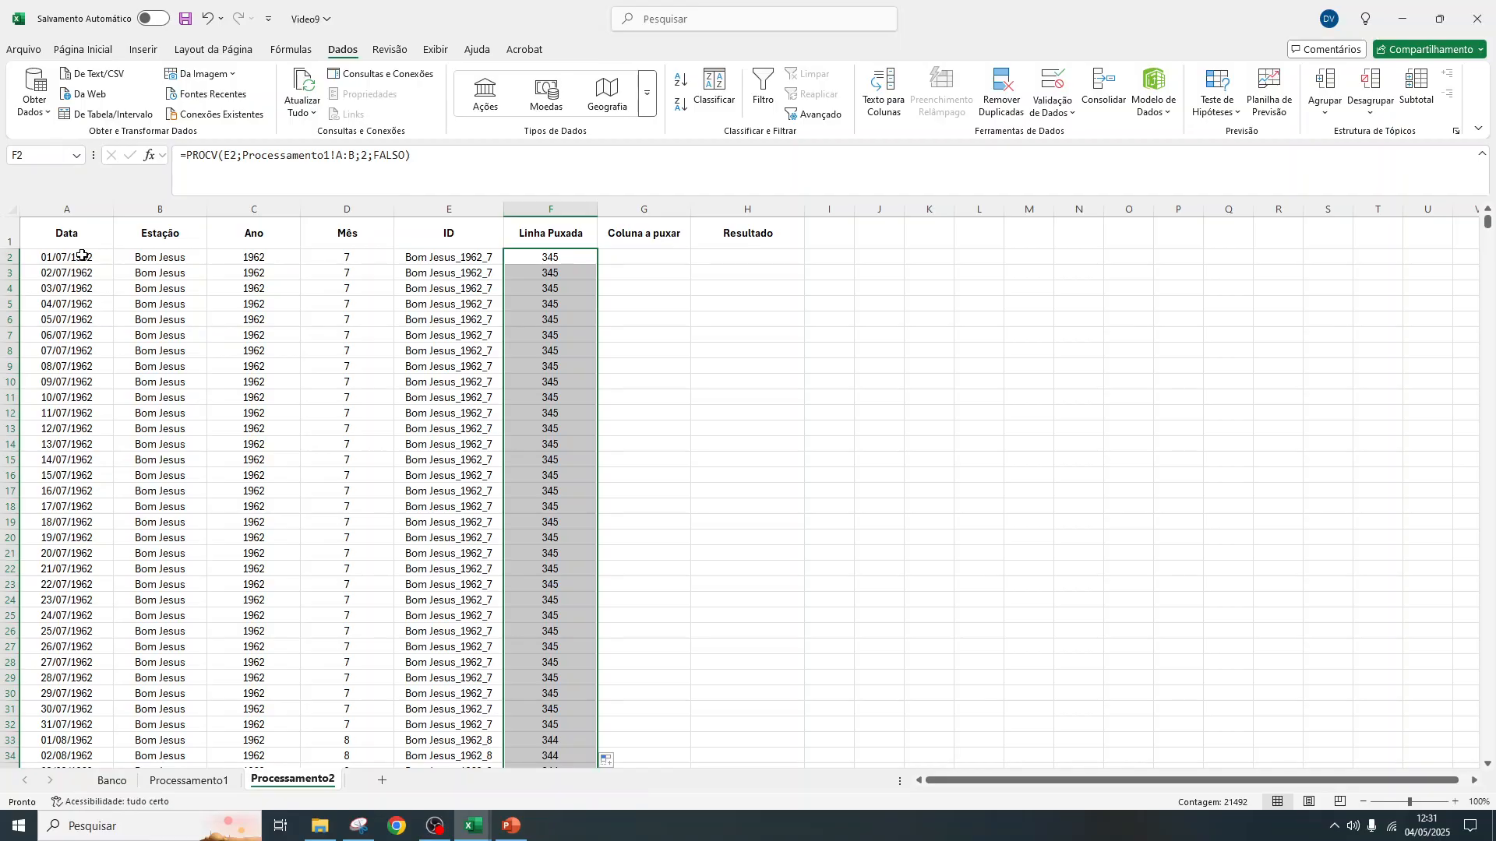
left_click_drag(343, 257, 257, 257)
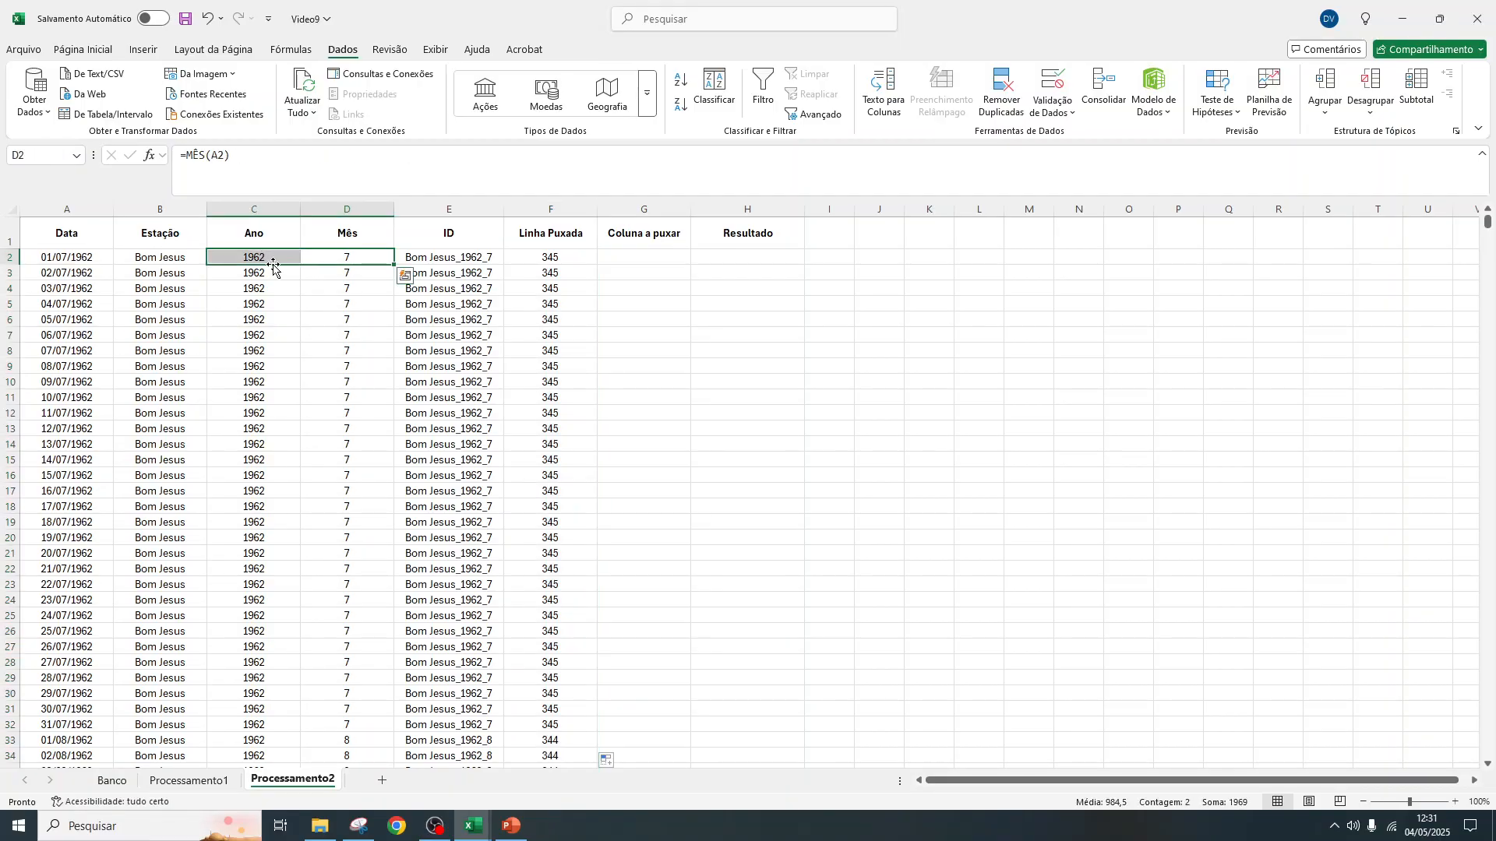
Filter ANOS to 1962 in Processamento1 and check the July row's Linha a ser buscada number against the lookup
left_click(189, 781)
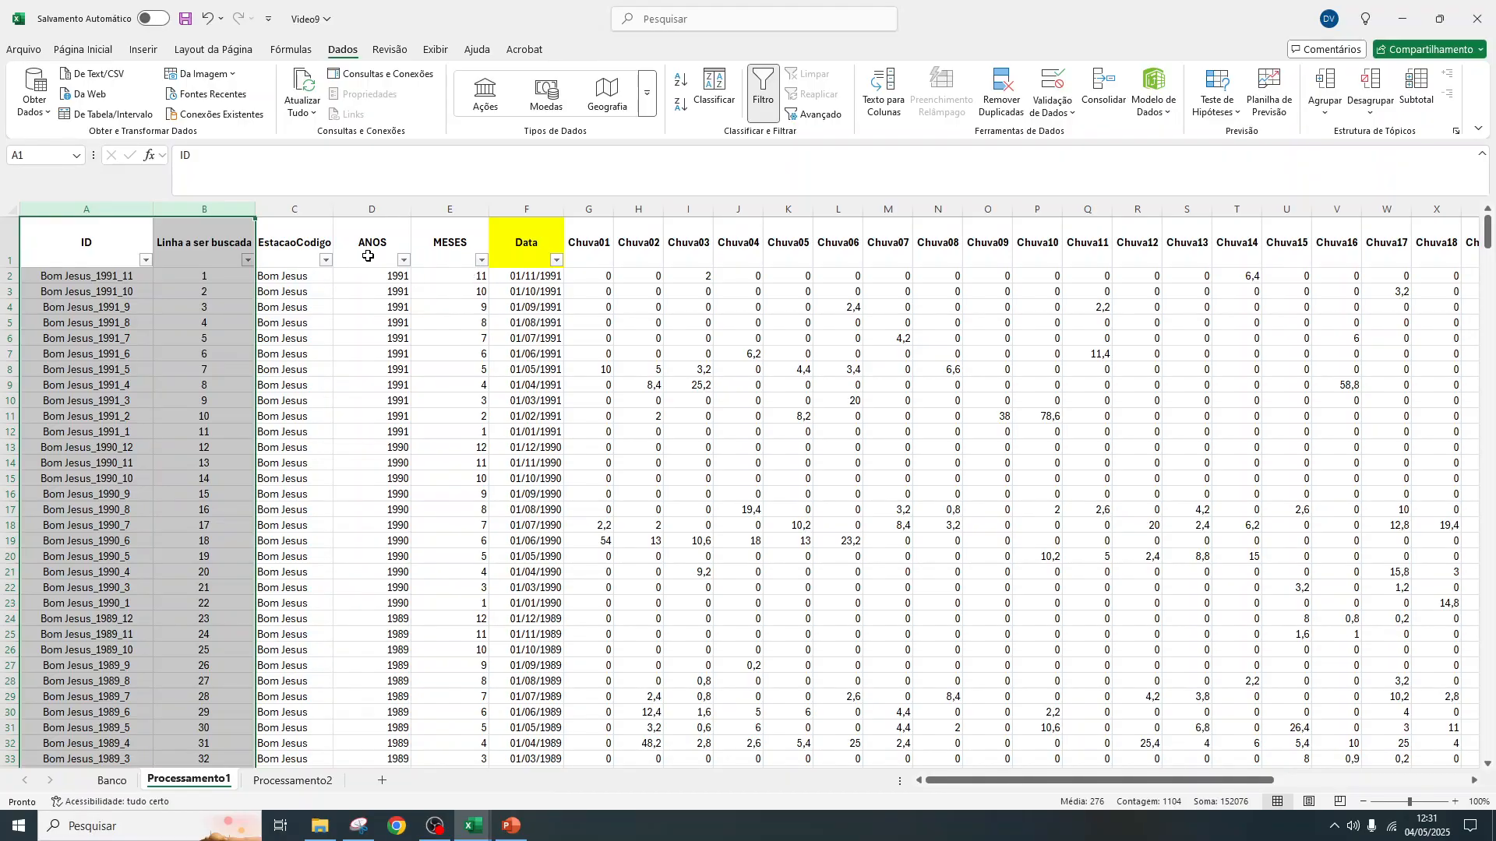
left_click(404, 260)
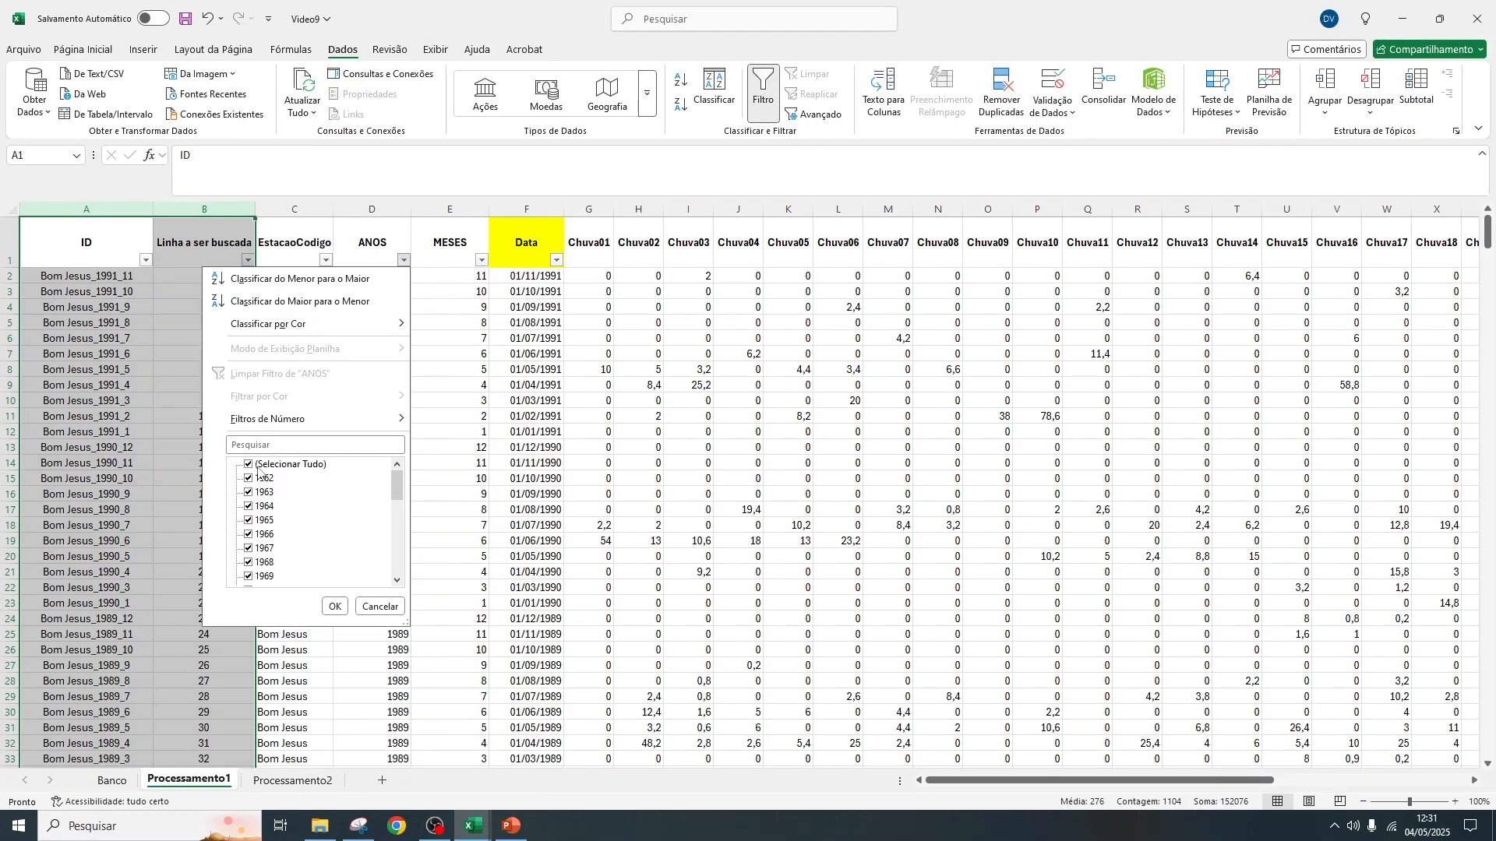
left_click(260, 465)
left_click(260, 478)
left_click(334, 606)
left_click_drag(476, 357, 209, 352)
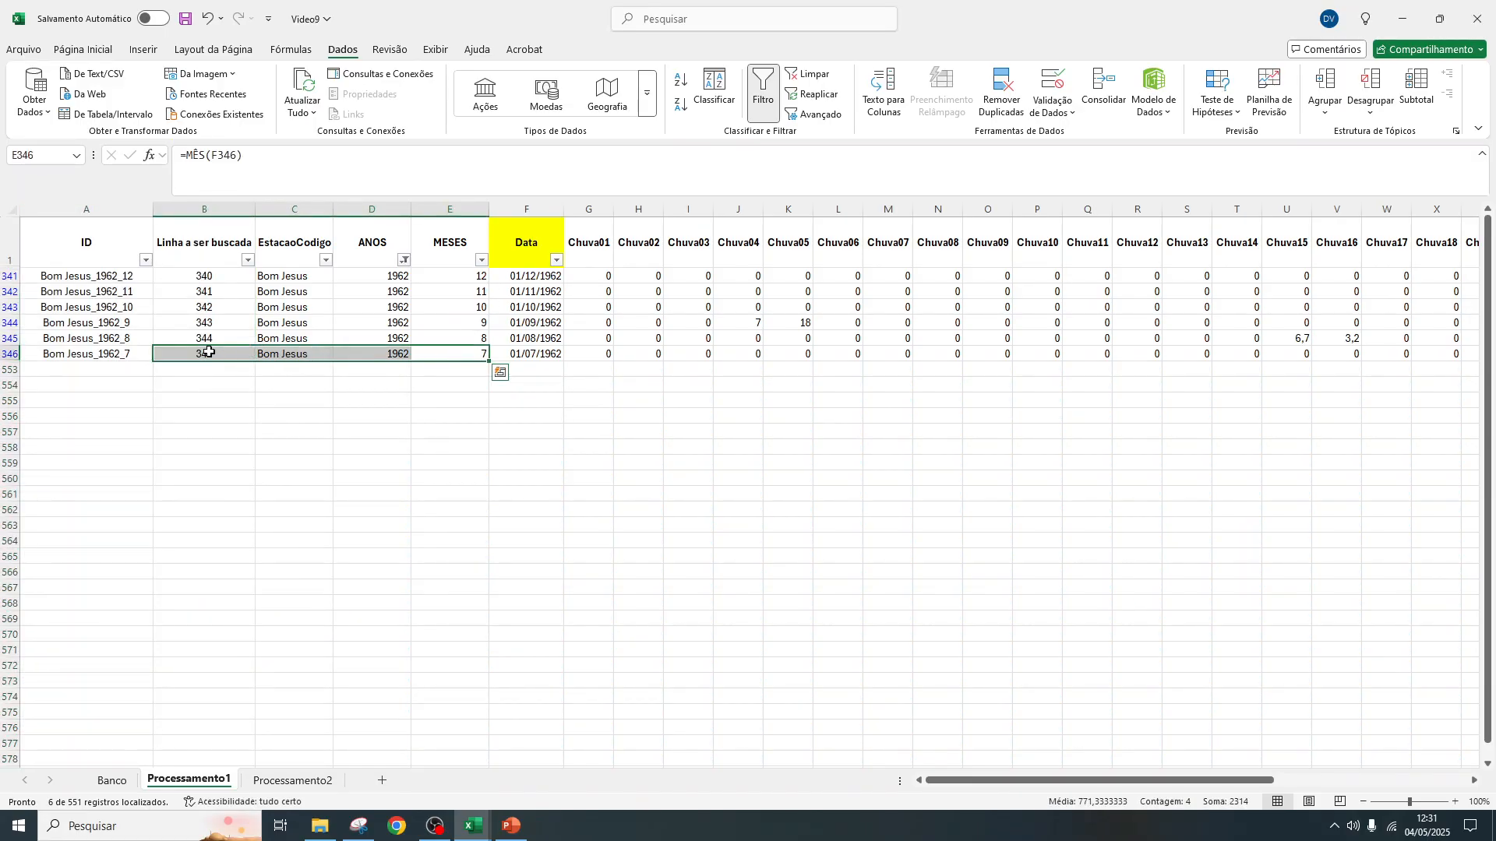
Compare the August 1962 row number between Processamento2 and Processamento1, and restore all years in the ANOS filter
left_click(295, 781)
left_click_drag(550, 258, 552, 538)
scroll(552, 537, "down", 2)
left_click_drag(566, 652, 330, 651)
left_click(188, 779)
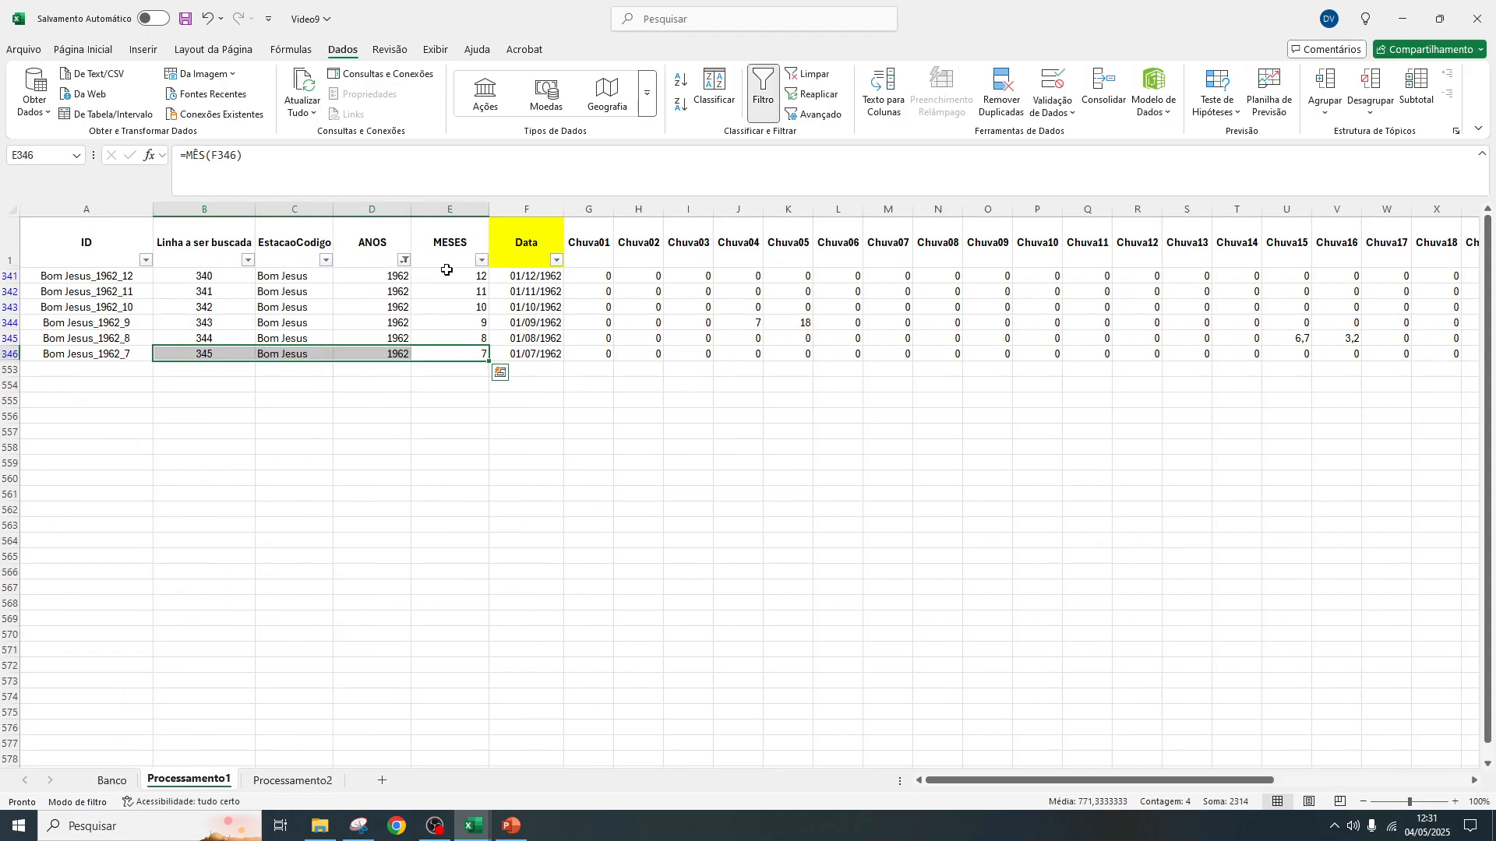
left_click_drag(477, 337, 209, 337)
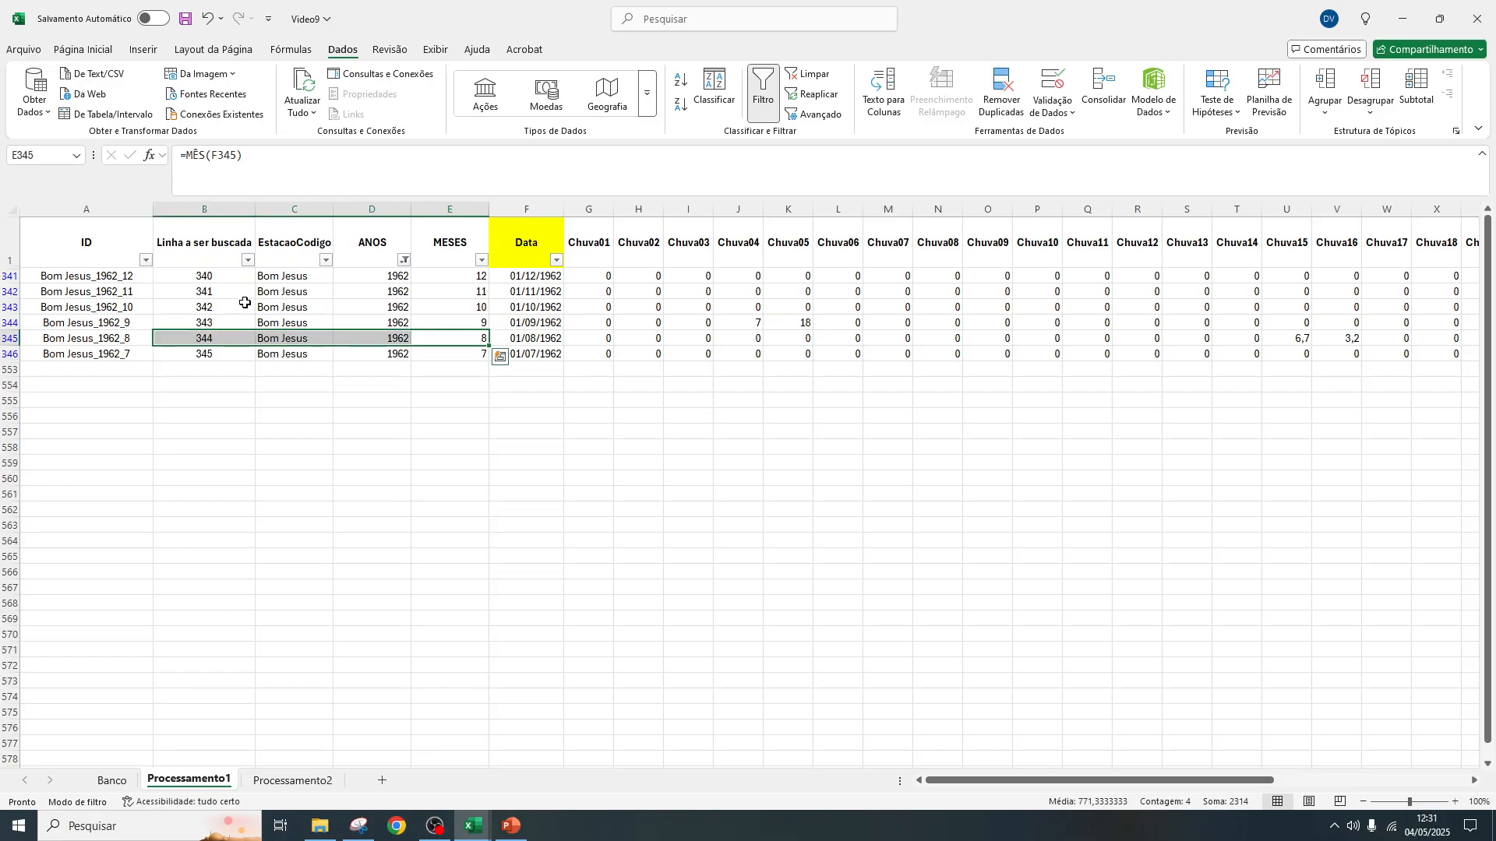
left_click(405, 261)
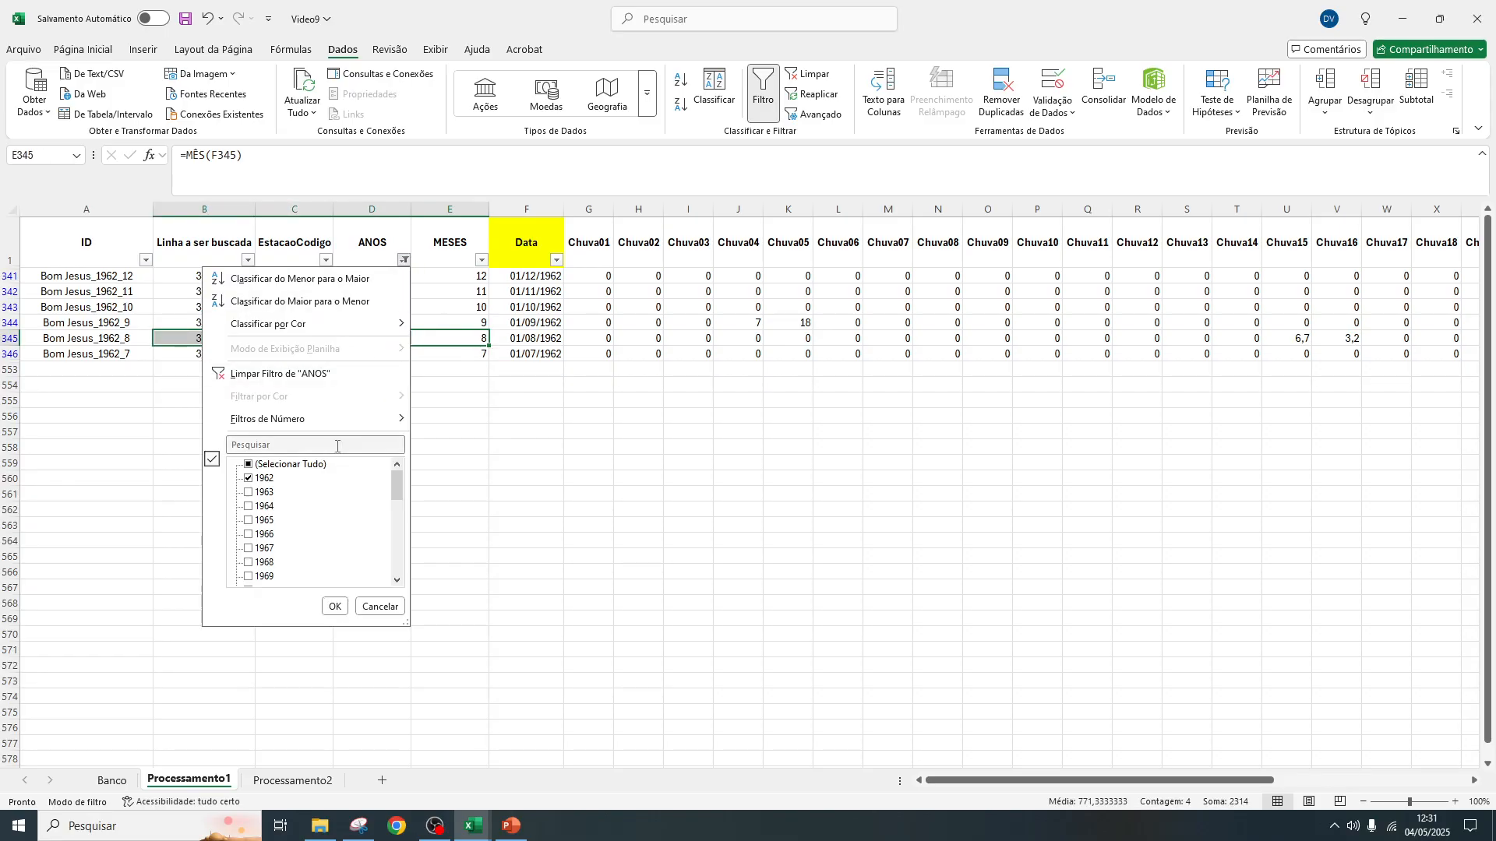
left_click(331, 608)
Enter =DIA(A2) in G2 of Processamento2 under Coluna a puxar and fill it down the column
left_click(308, 781)
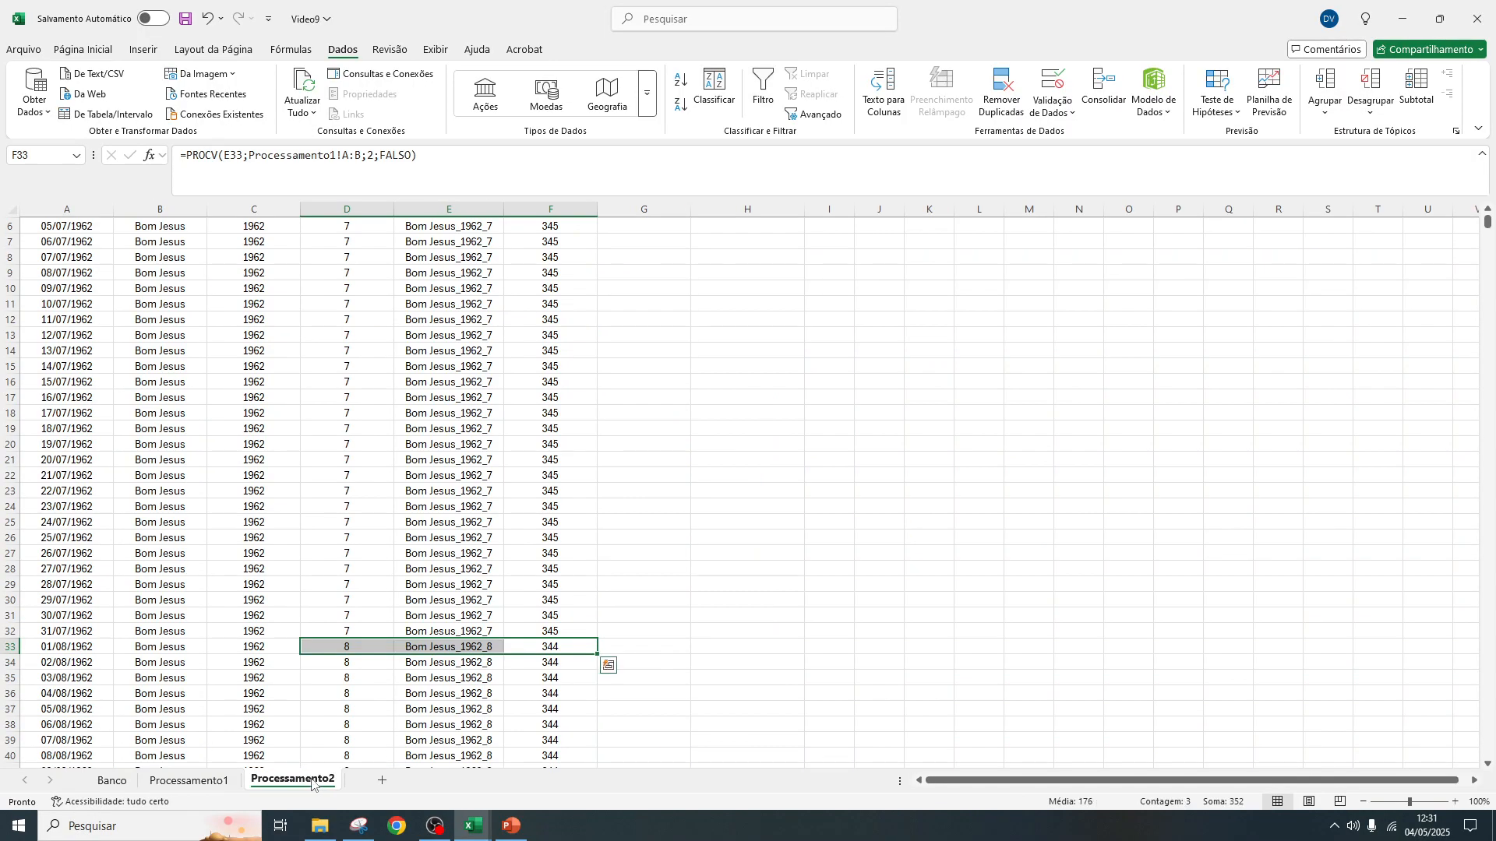
scroll(587, 371, "up", 2)
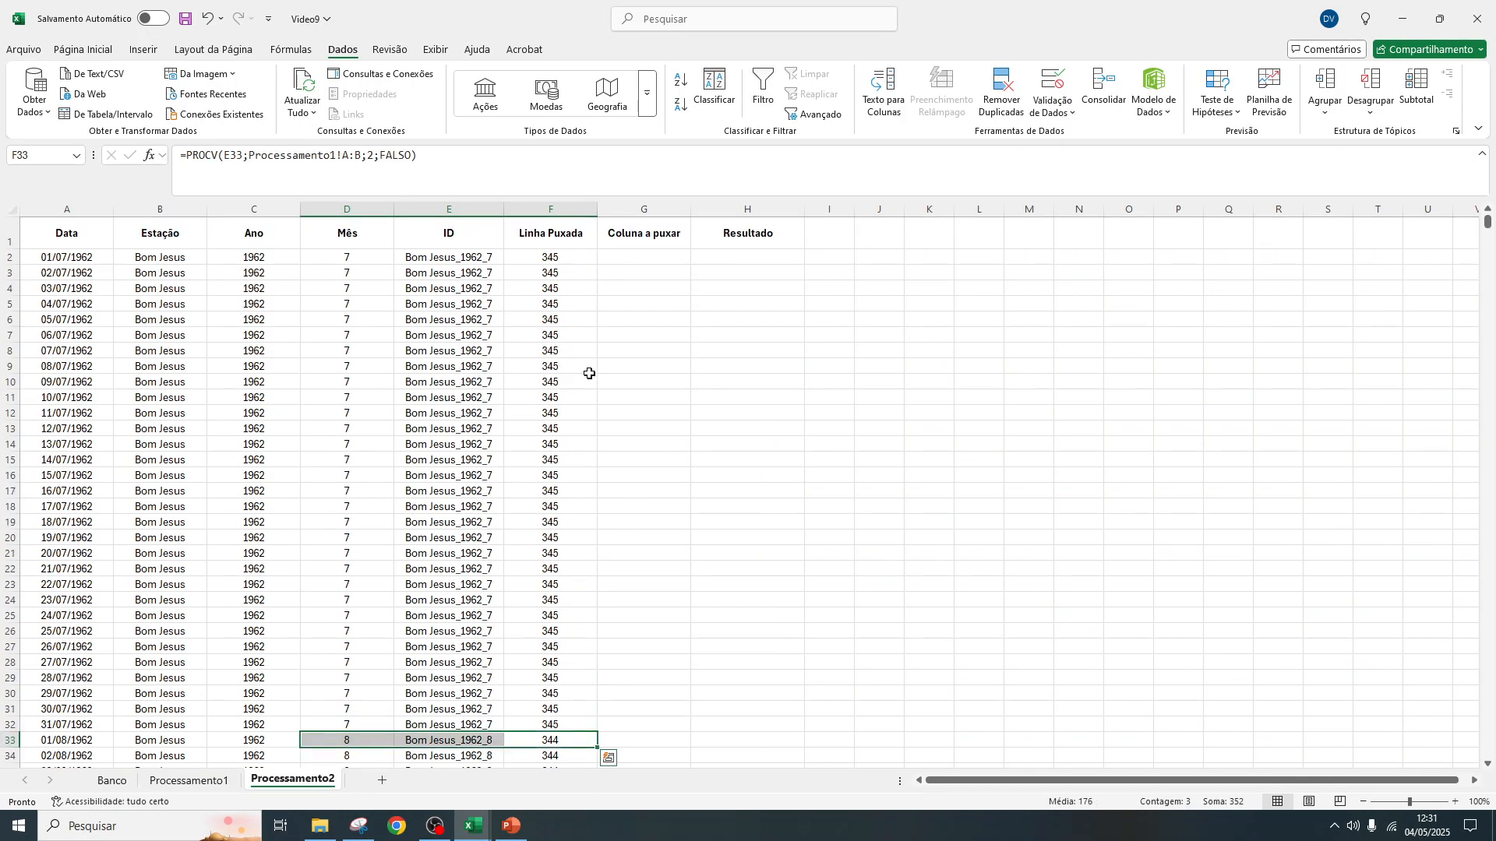
left_click(645, 258)
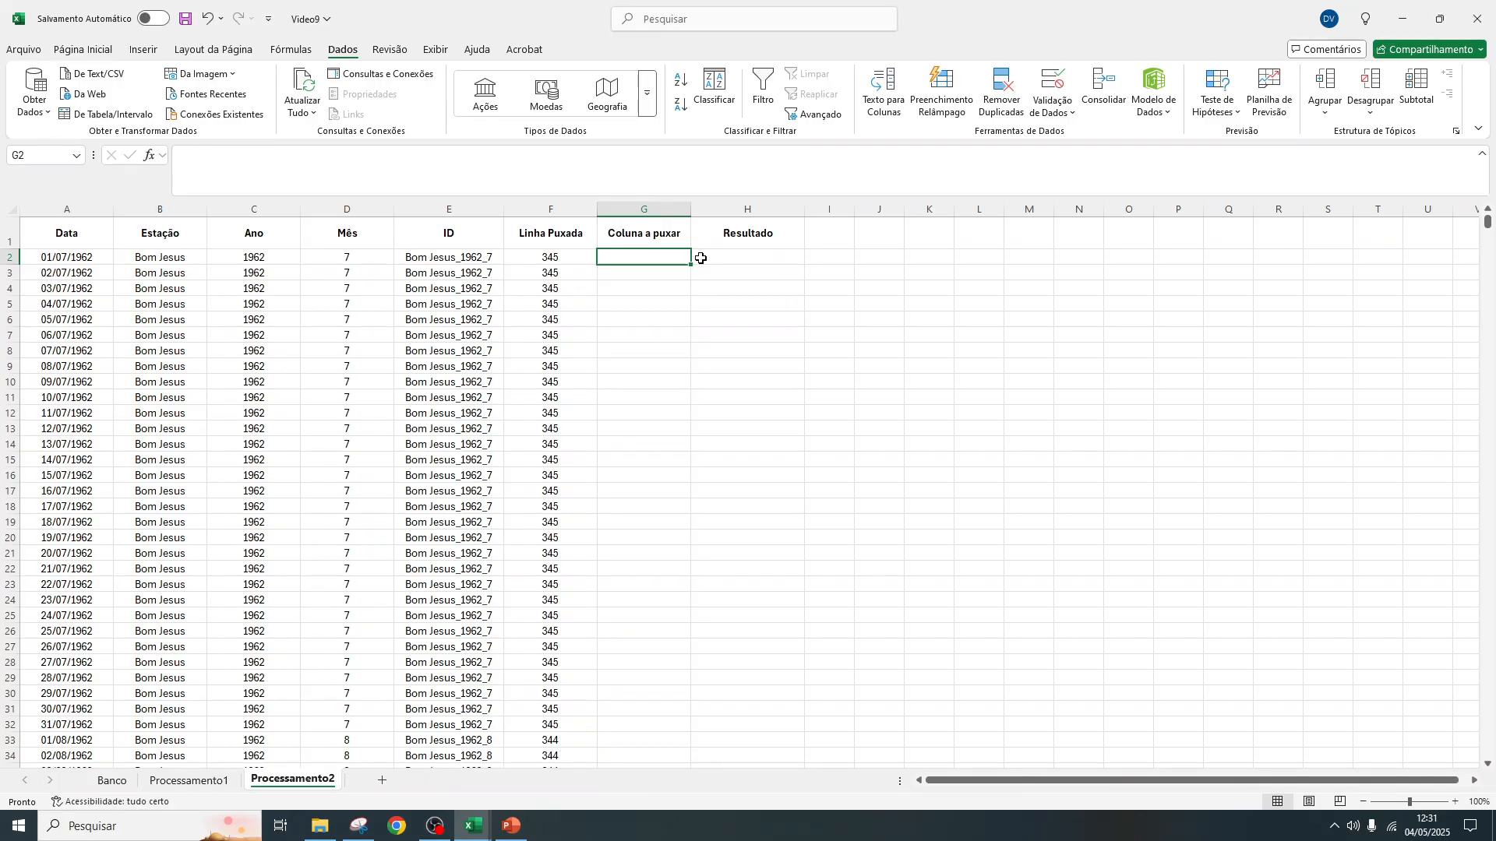
type("=")
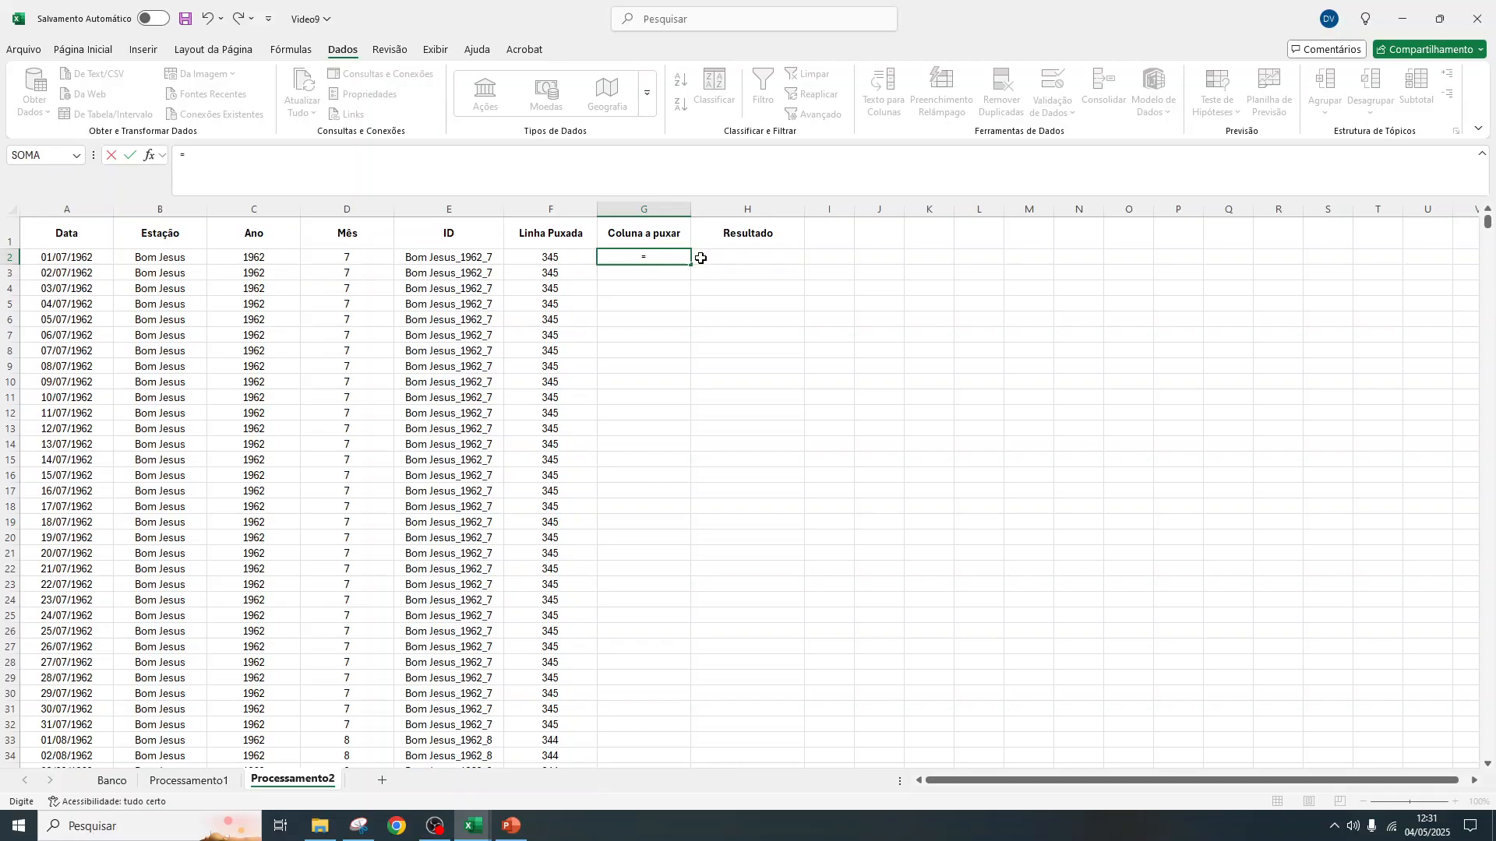
type("dia")
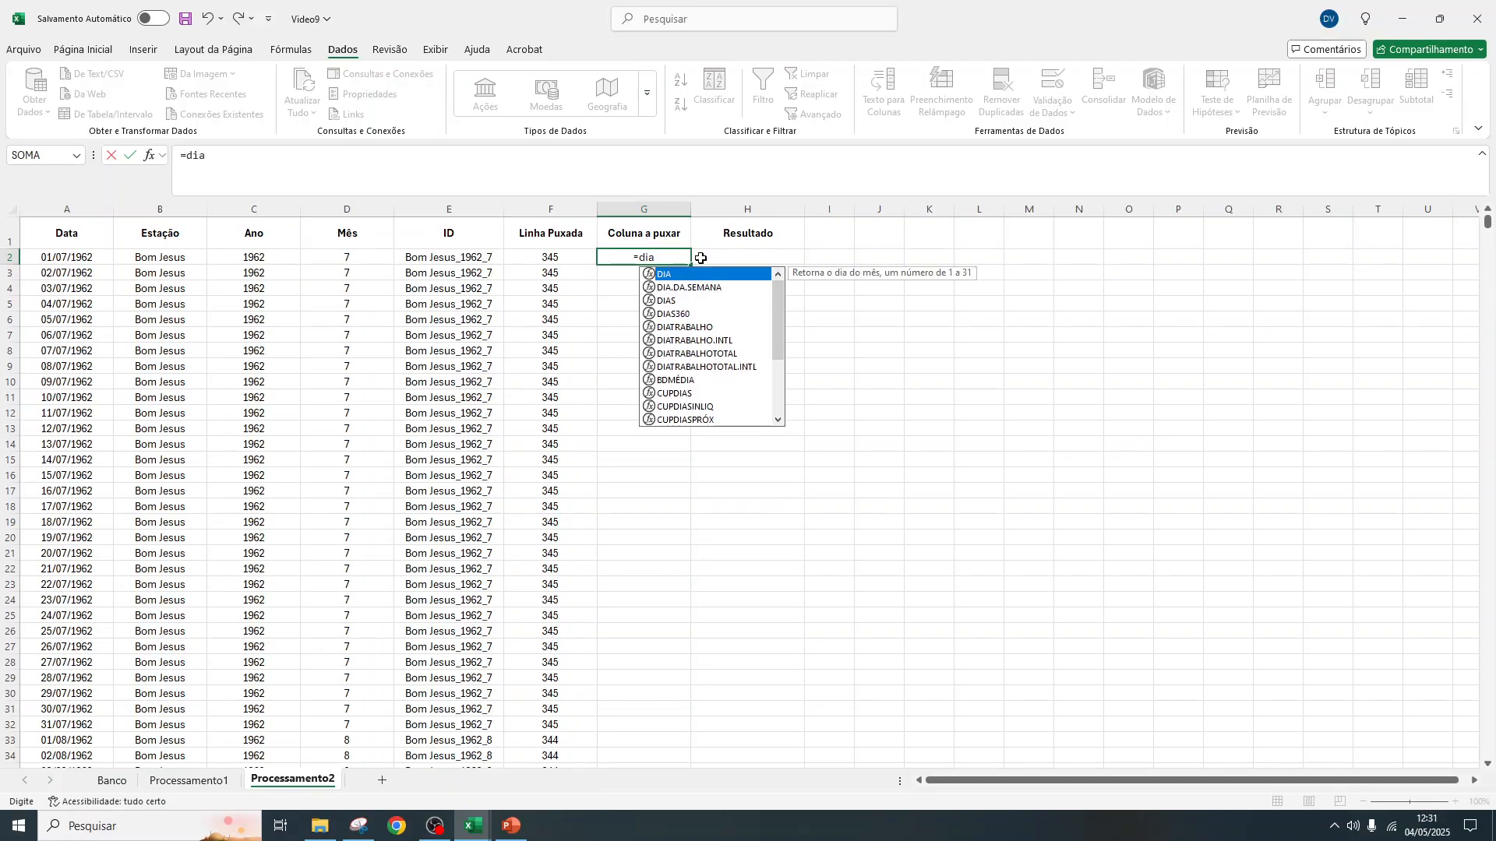
double_click(670, 272)
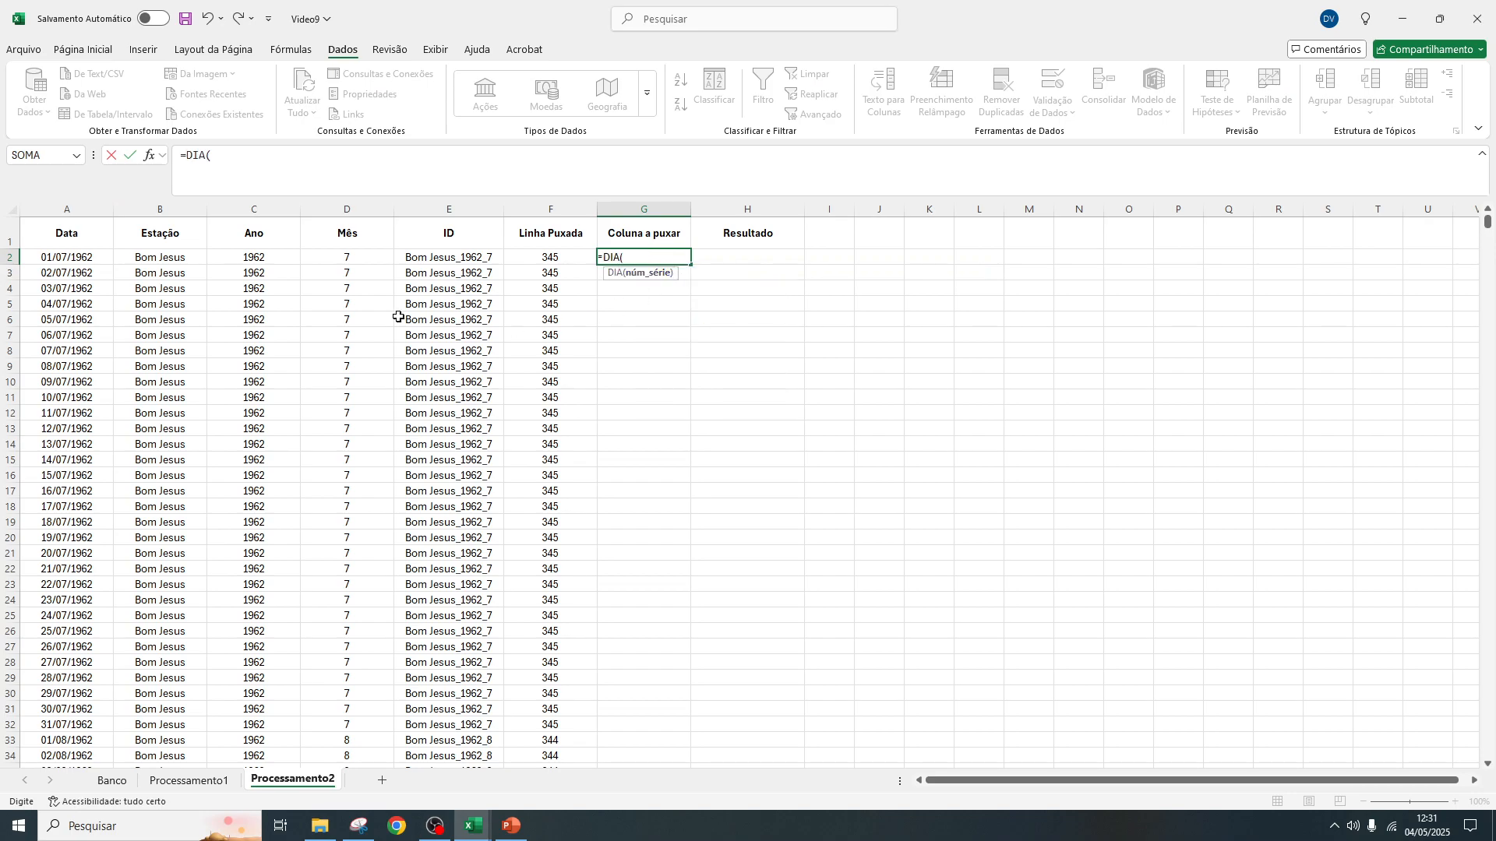
left_click(89, 257)
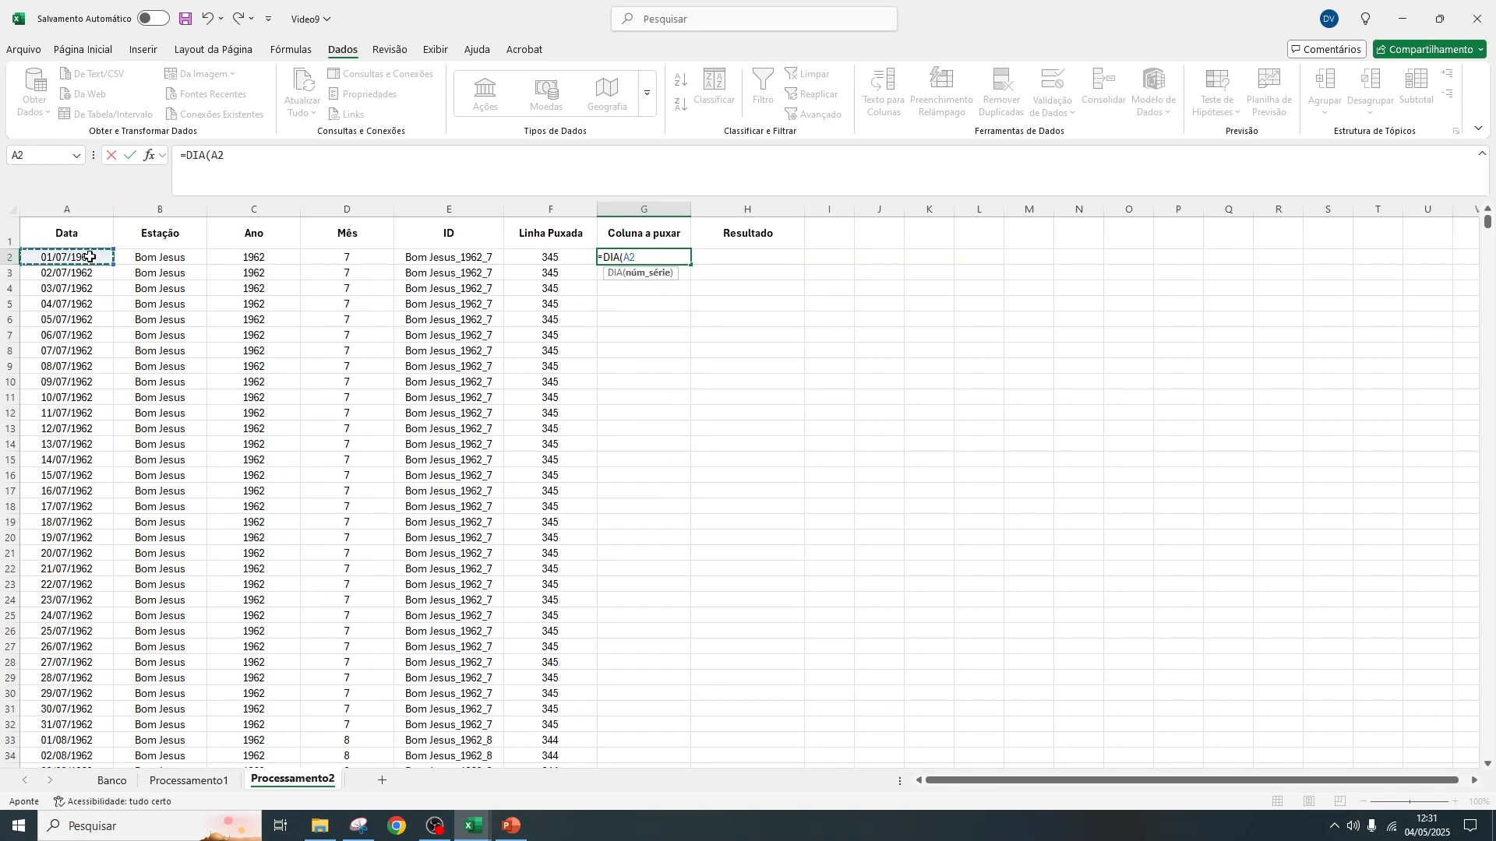
key("Return")
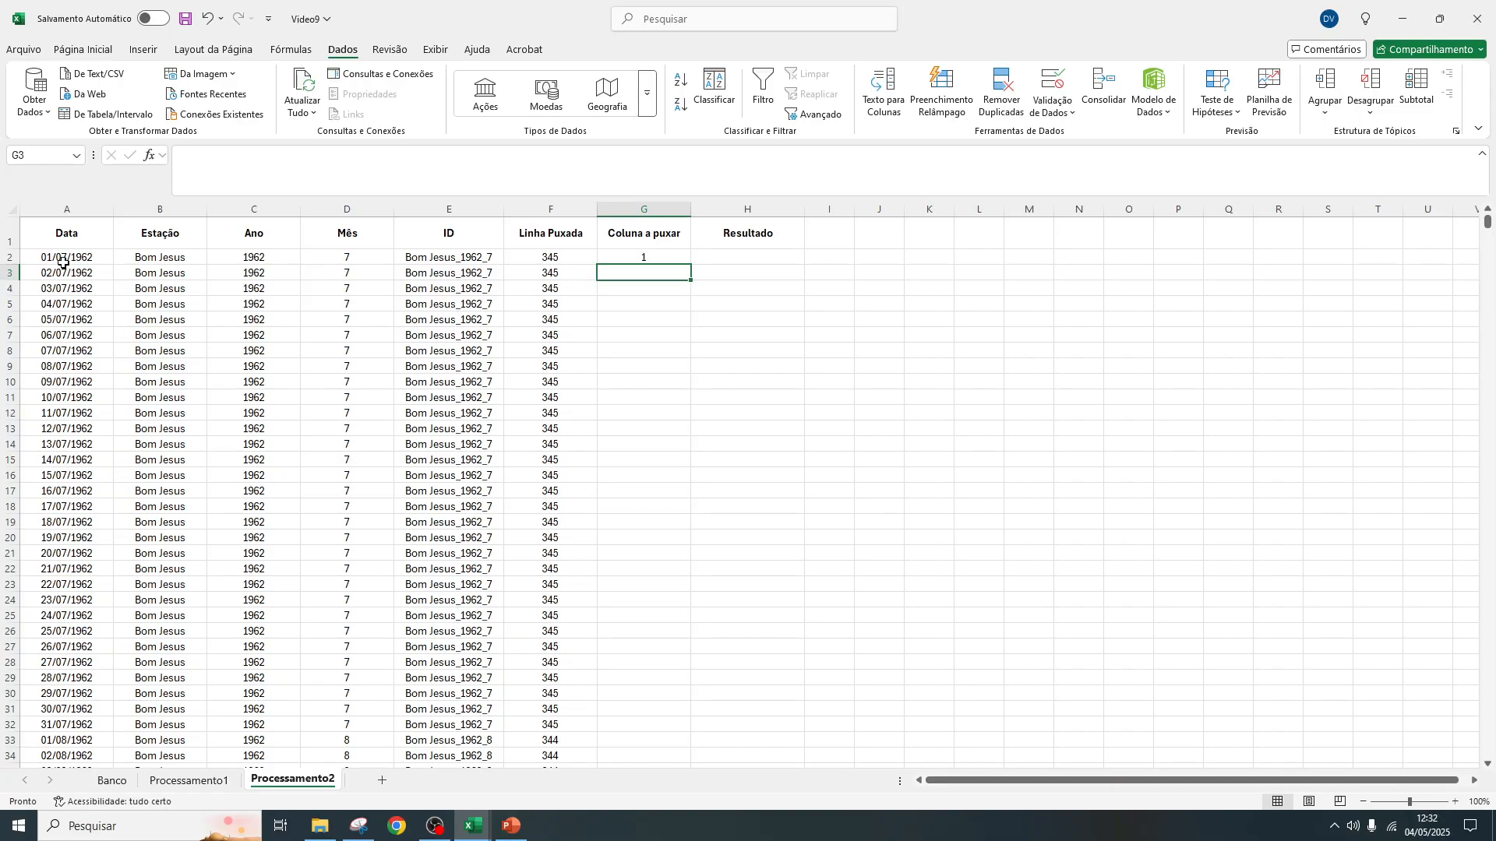
left_click(653, 258)
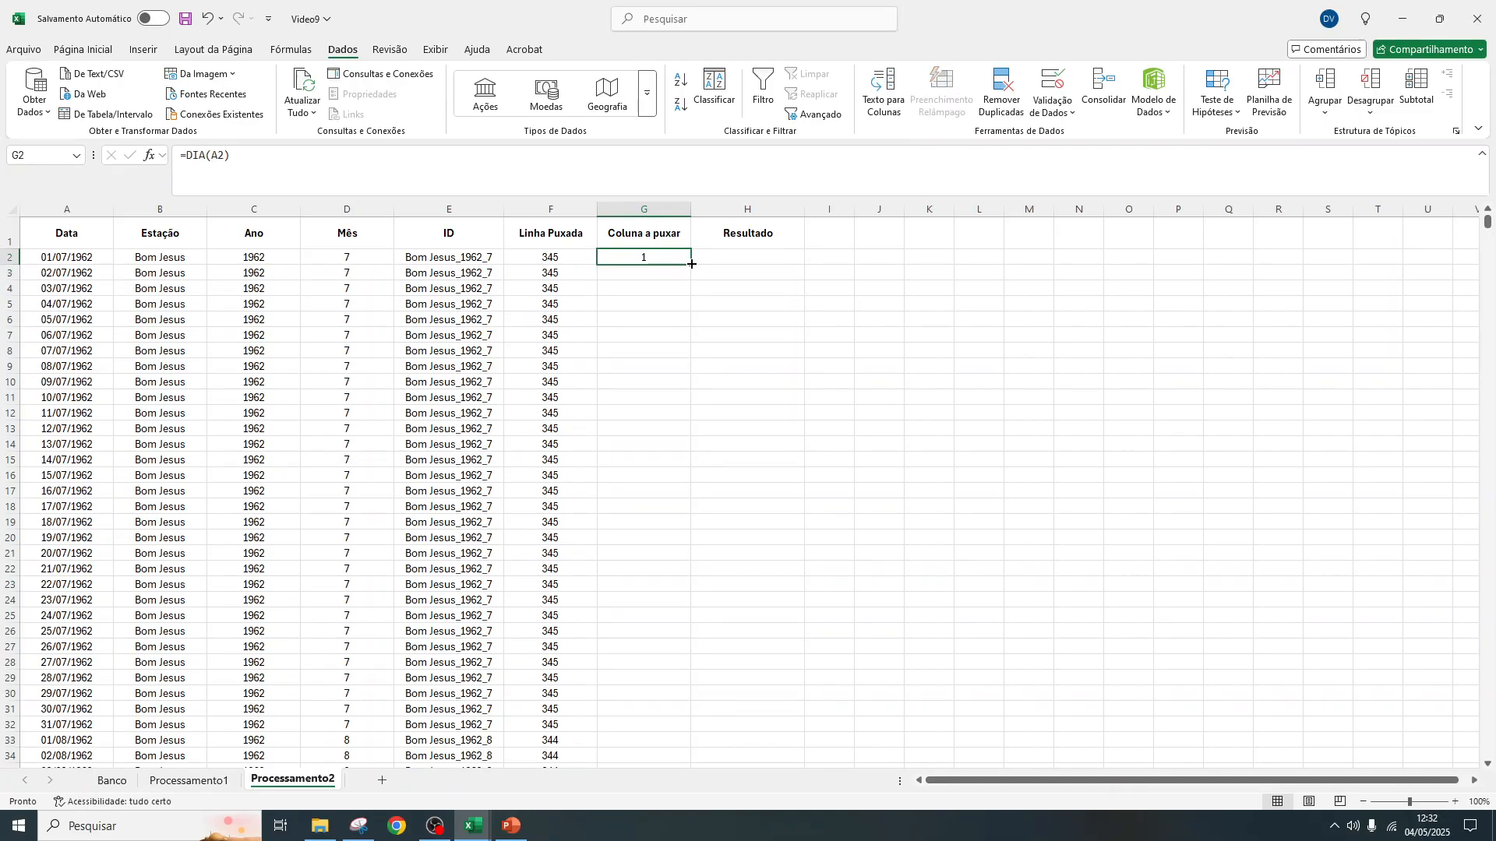
double_click(691, 265)
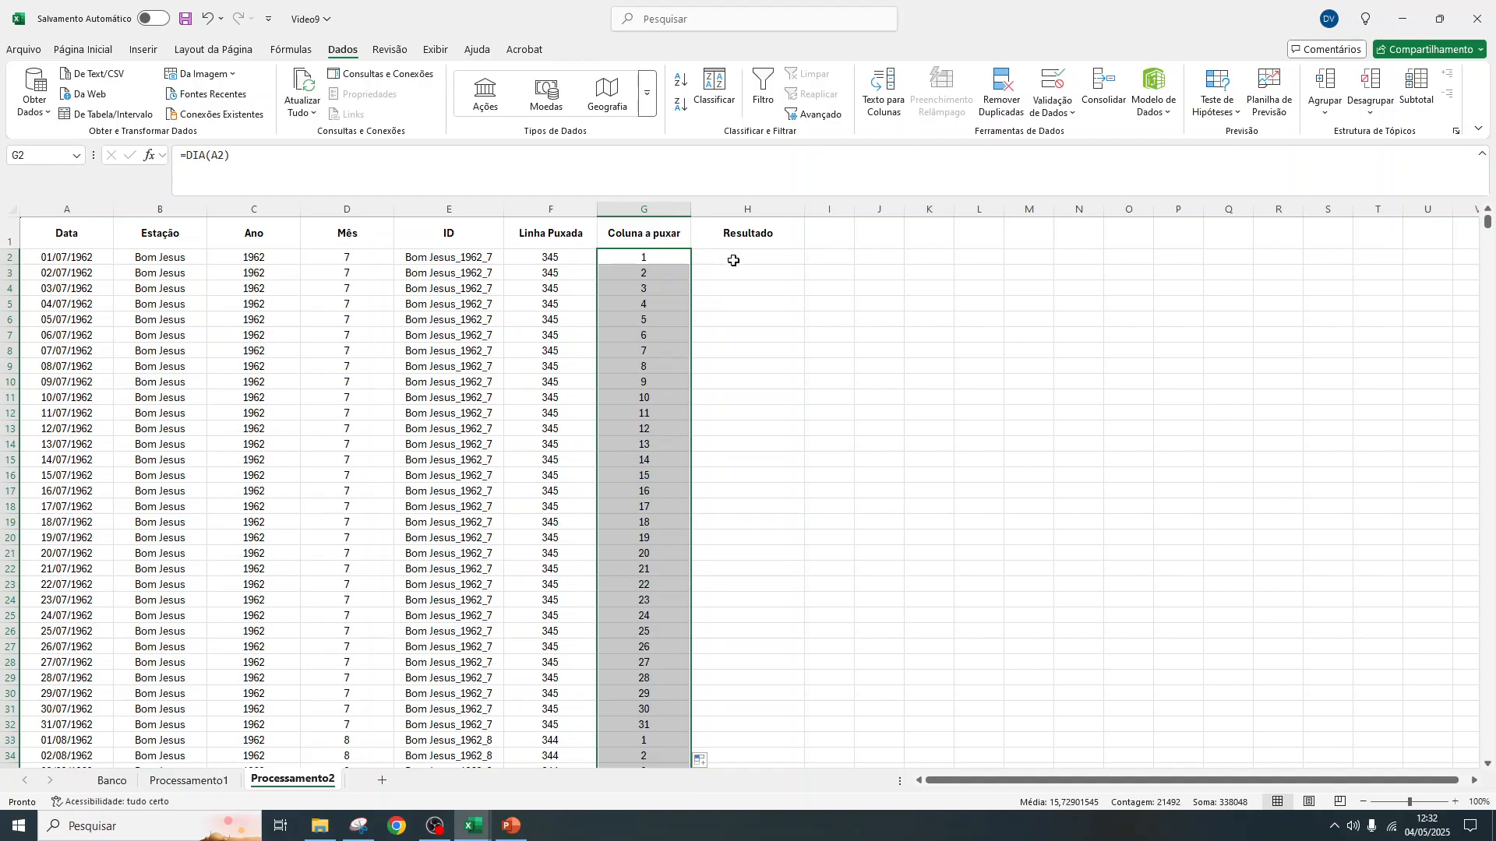
Examine how the Linha a ser buscada numbers in Processamento1 relate to the header row and sheet row numbers
left_click(188, 780)
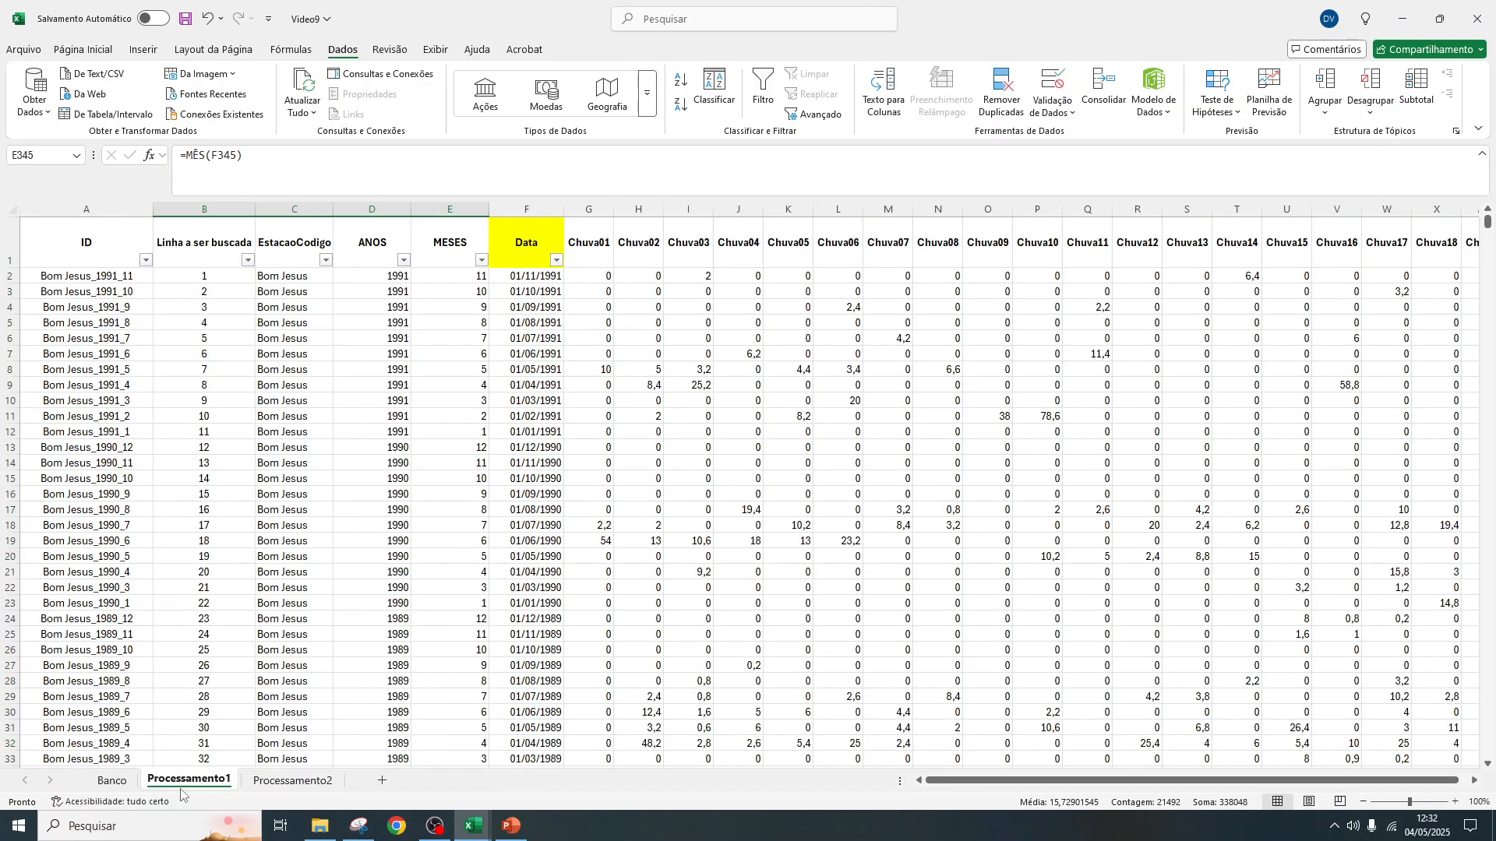
left_click(533, 233)
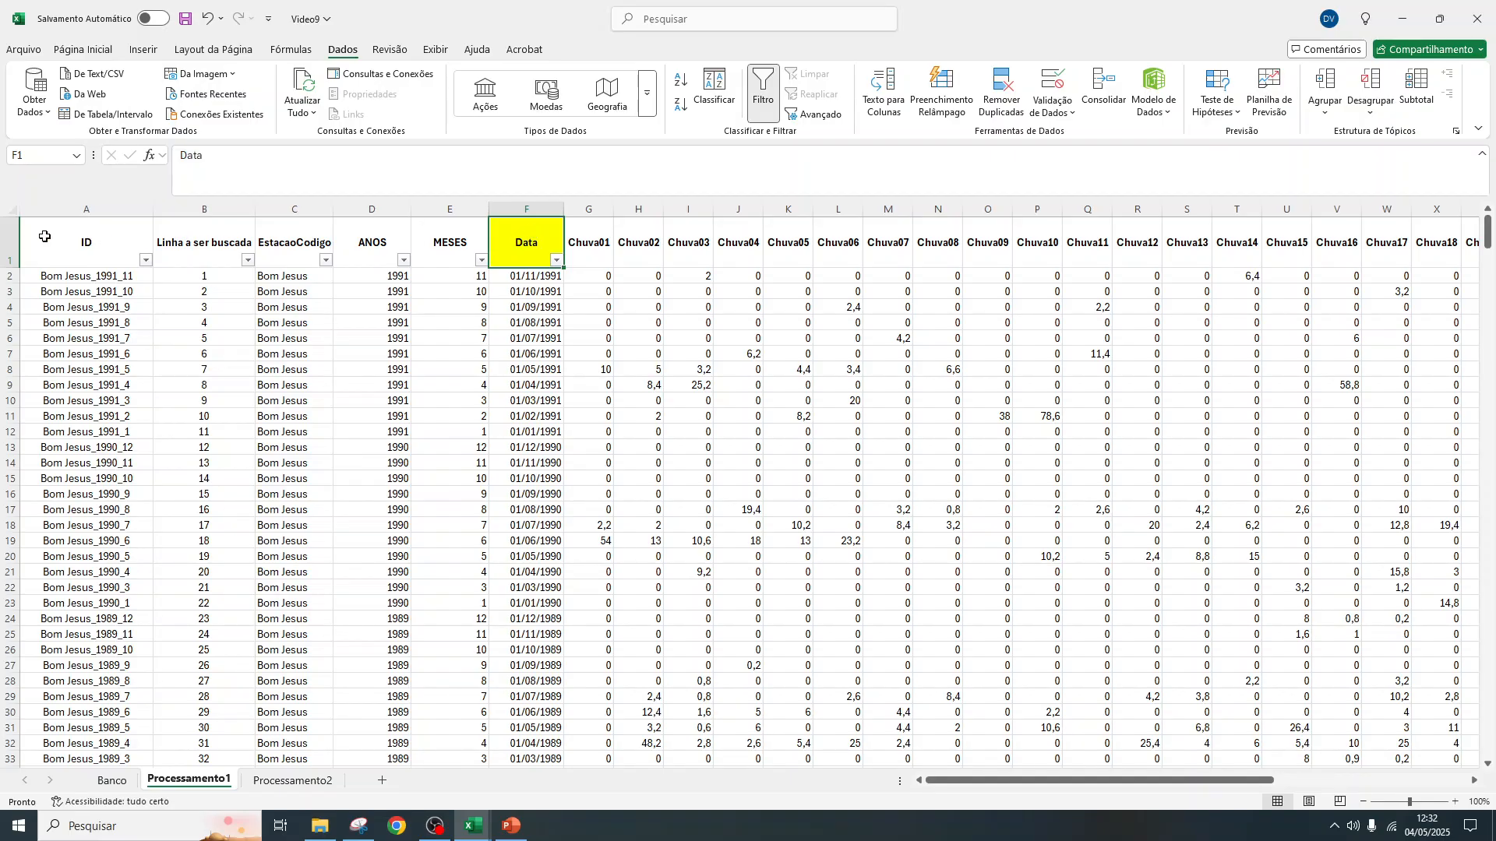
left_click(4, 235)
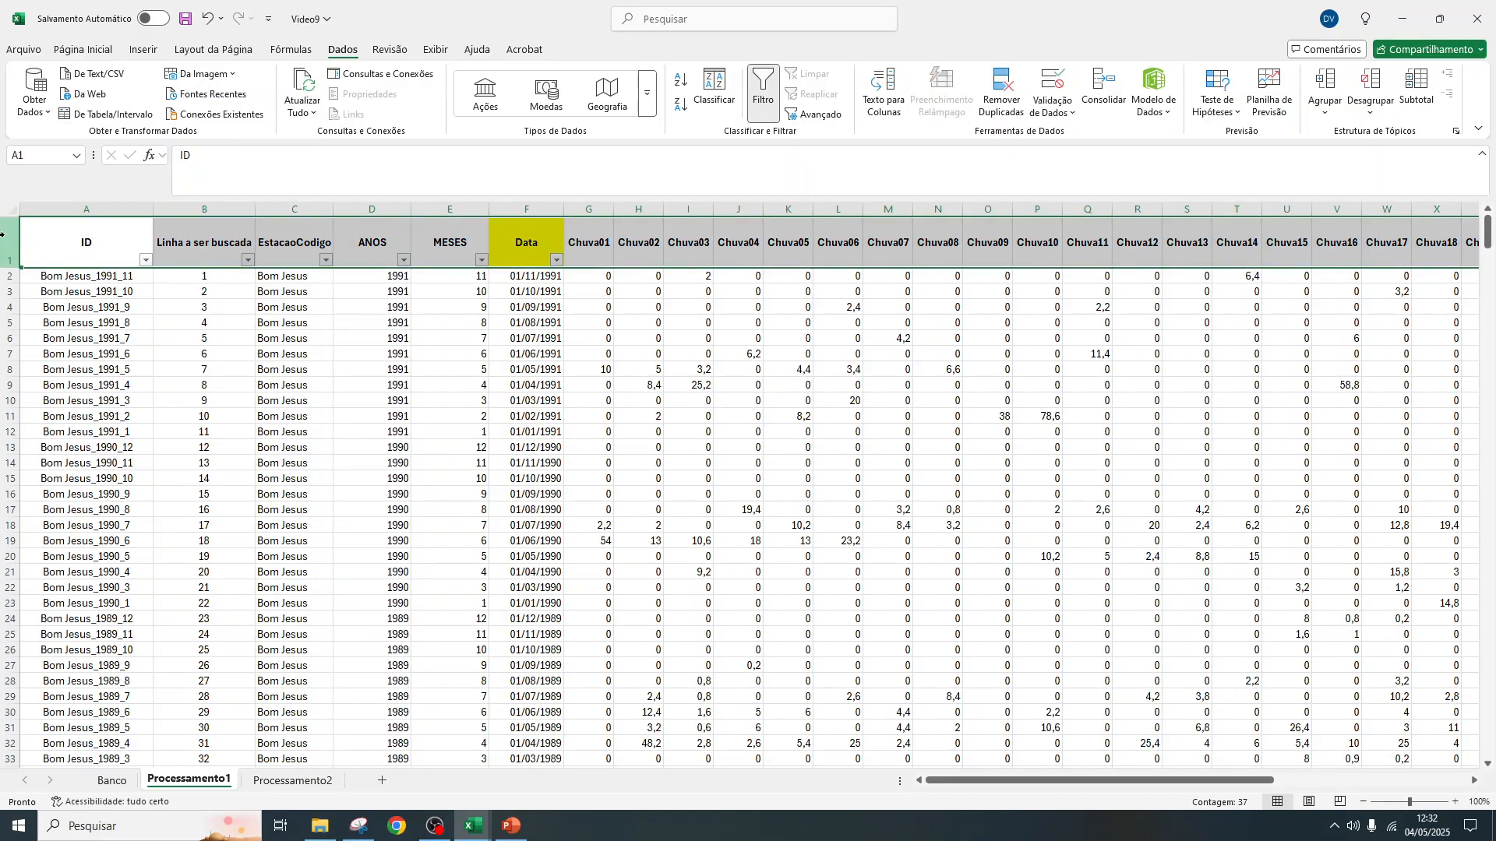
left_click(9, 276)
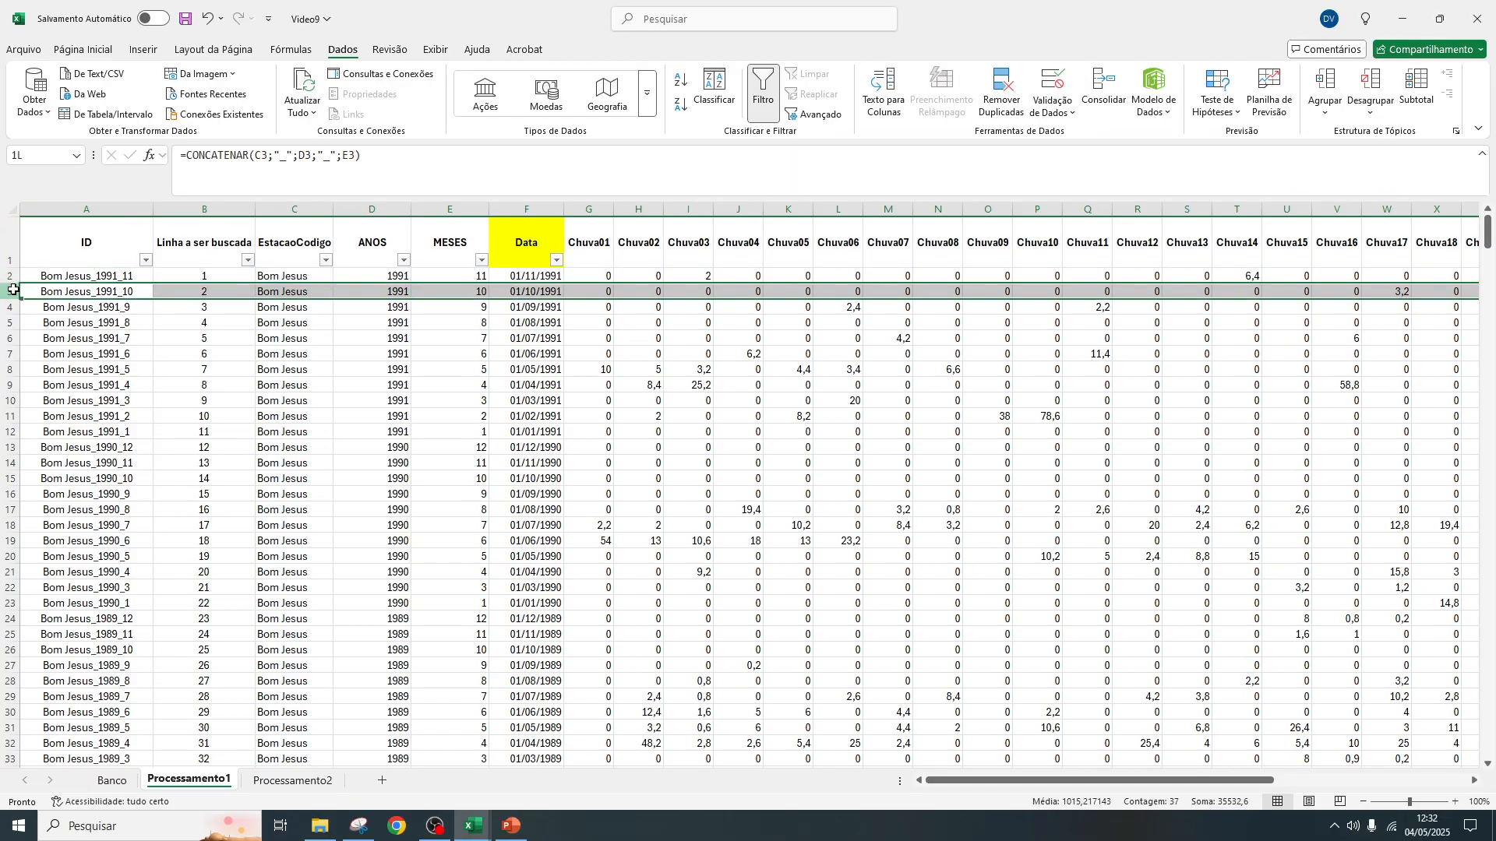
left_click(207, 274)
left_click(208, 290)
left_click(208, 310)
left_click(208, 325)
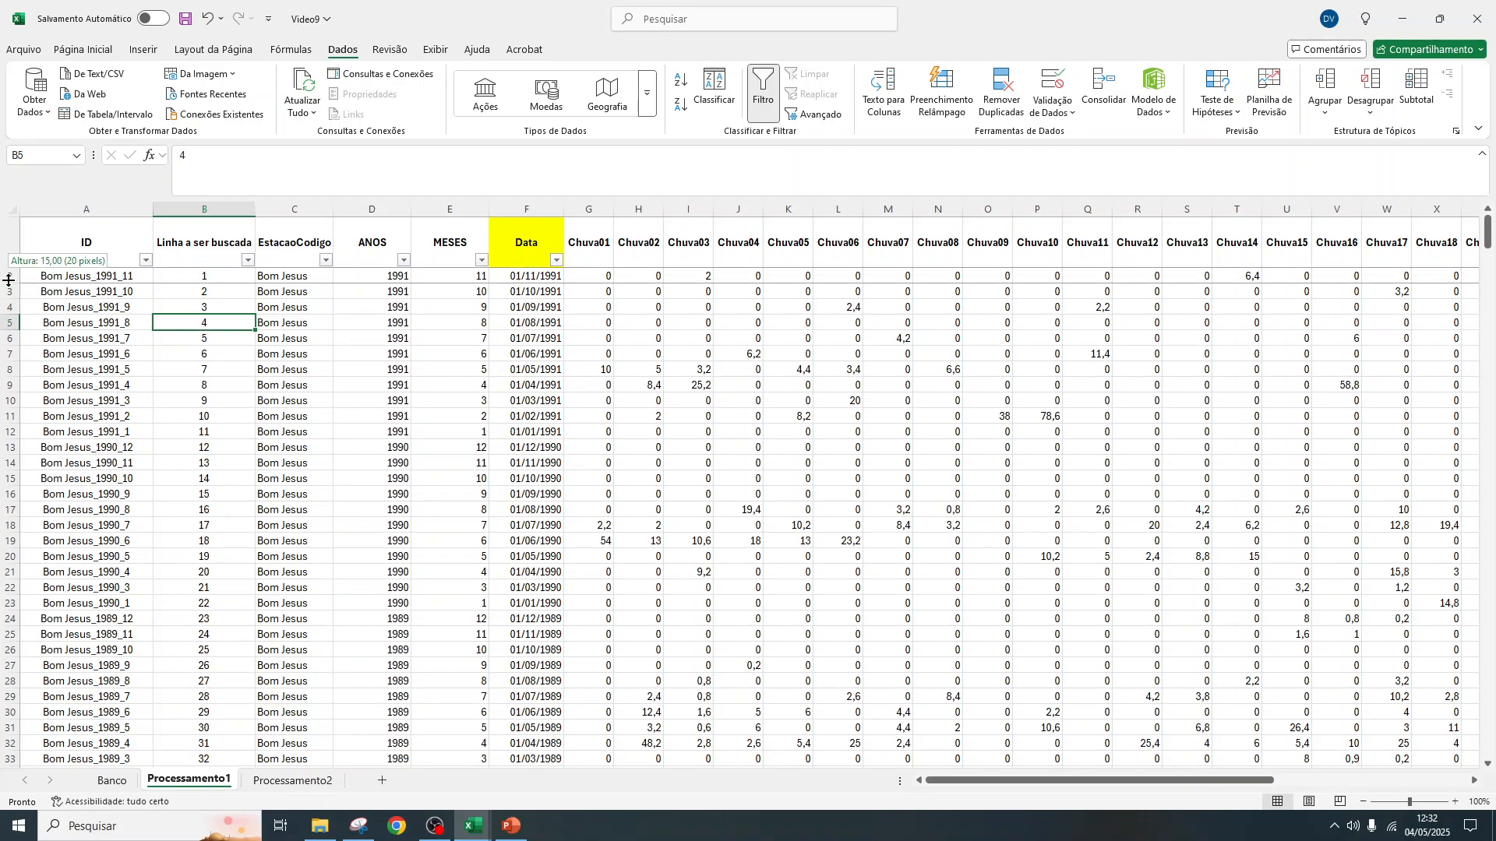
Examine where the daily rainfall columns Chuva01 and Chuva02 begin after the Data column in Processamento1
left_click(538, 242)
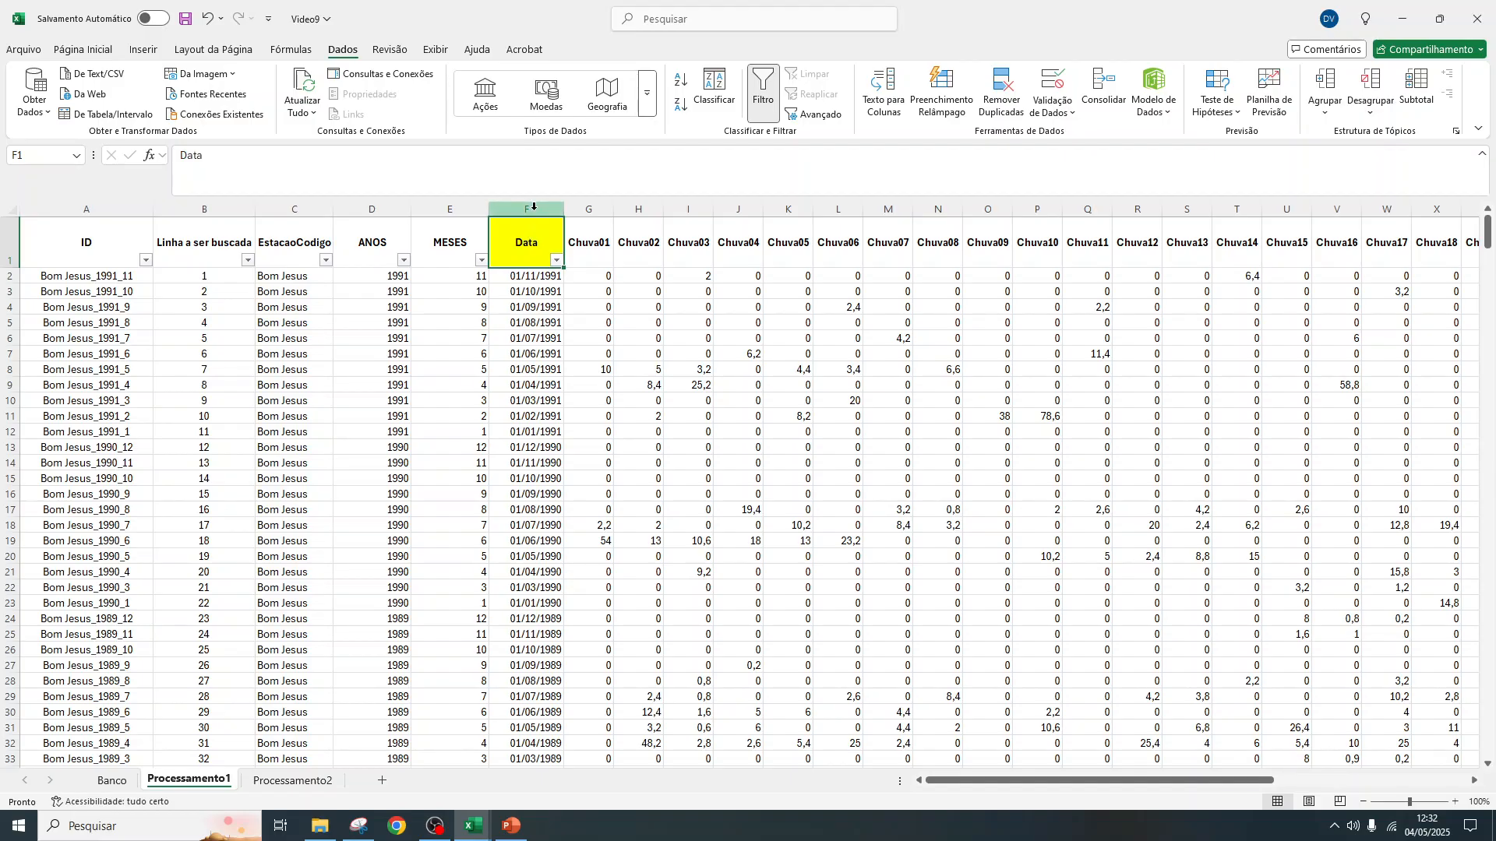
left_click(533, 208)
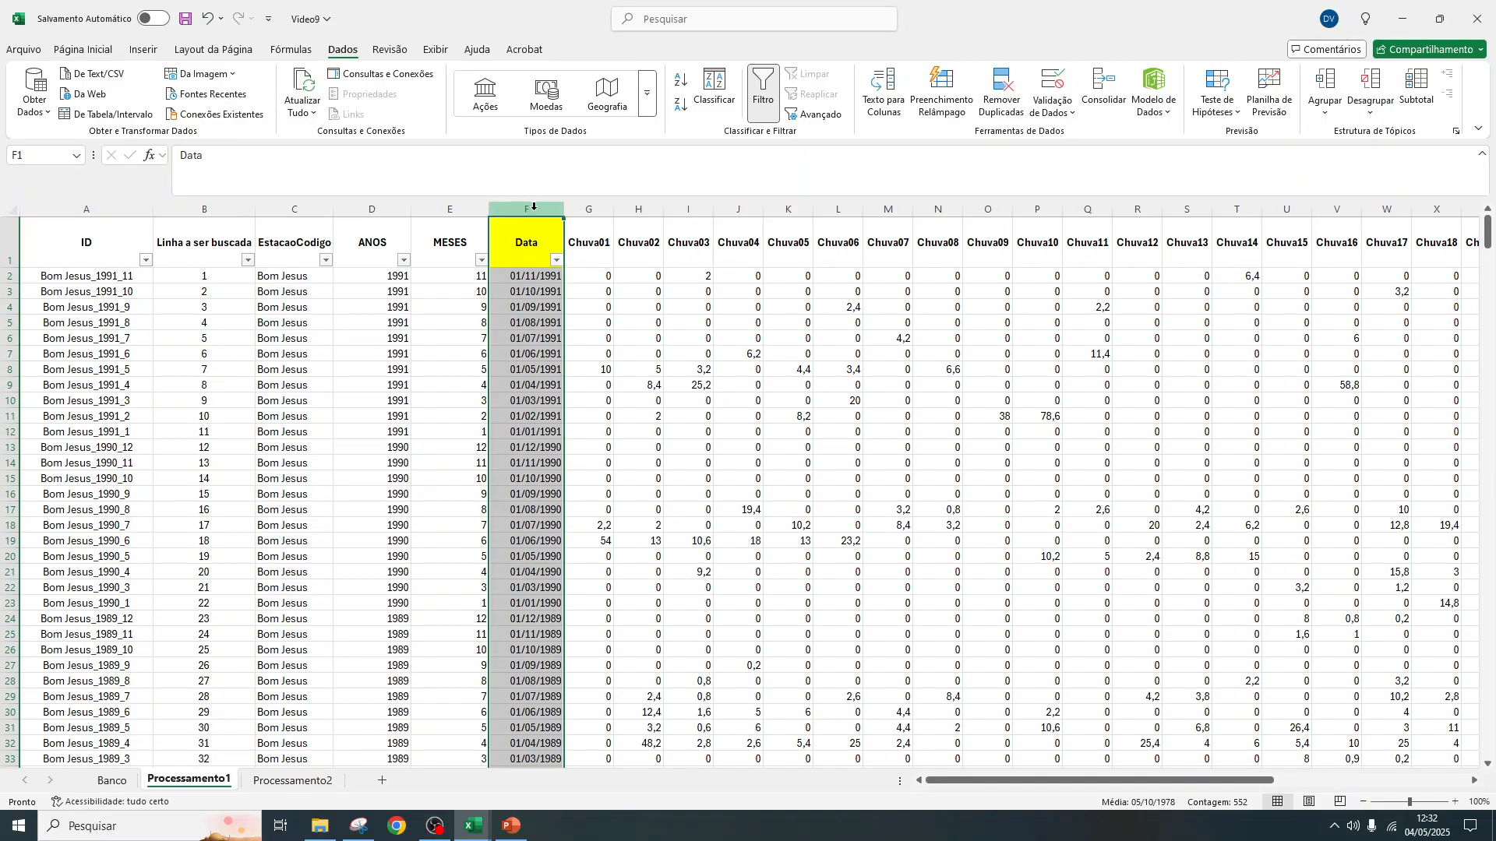
left_click(589, 208)
left_click(636, 209)
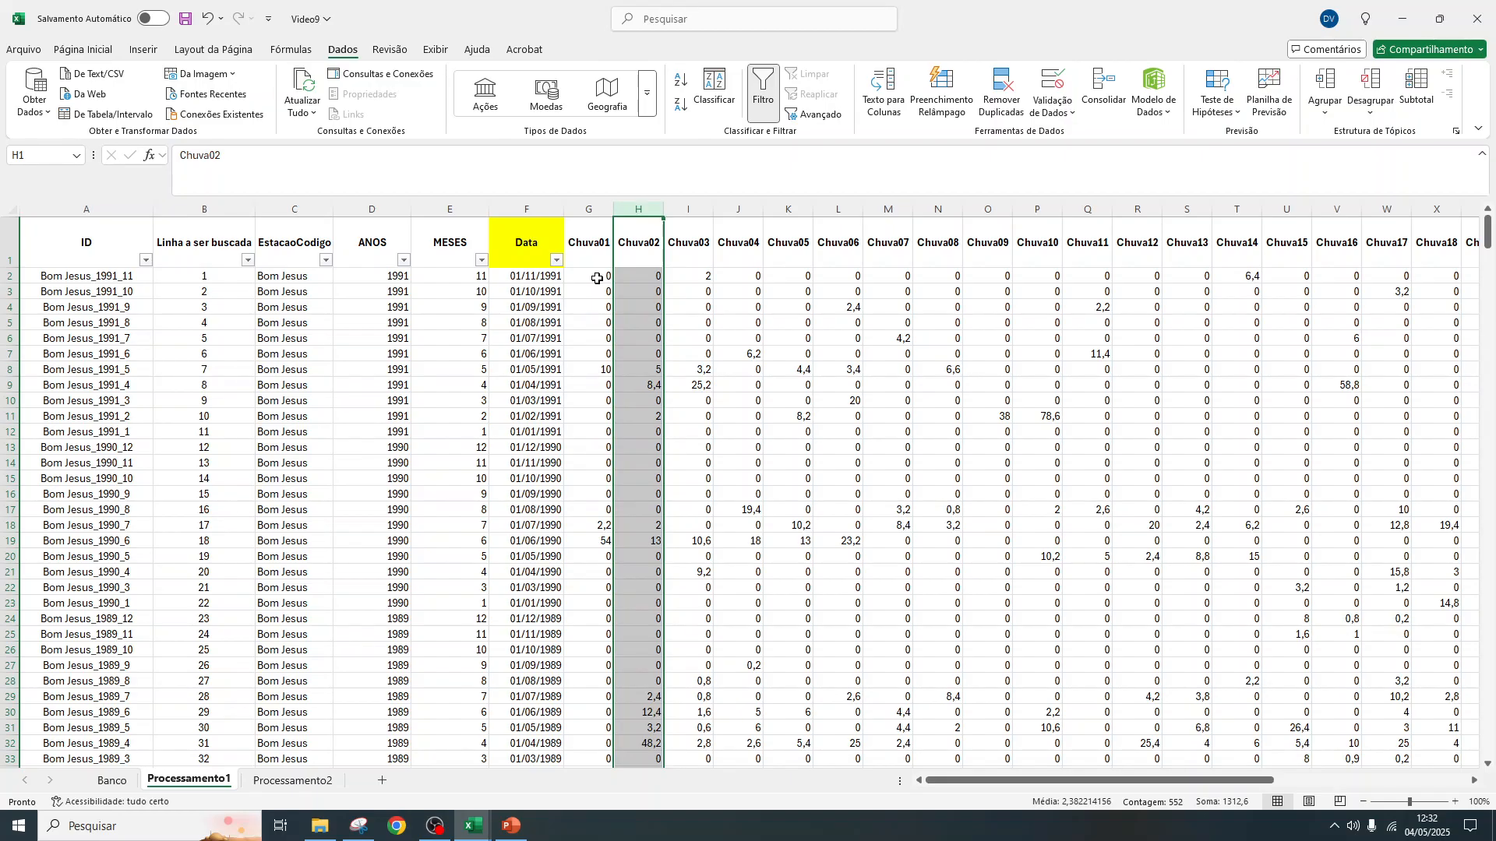
left_click(223, 275)
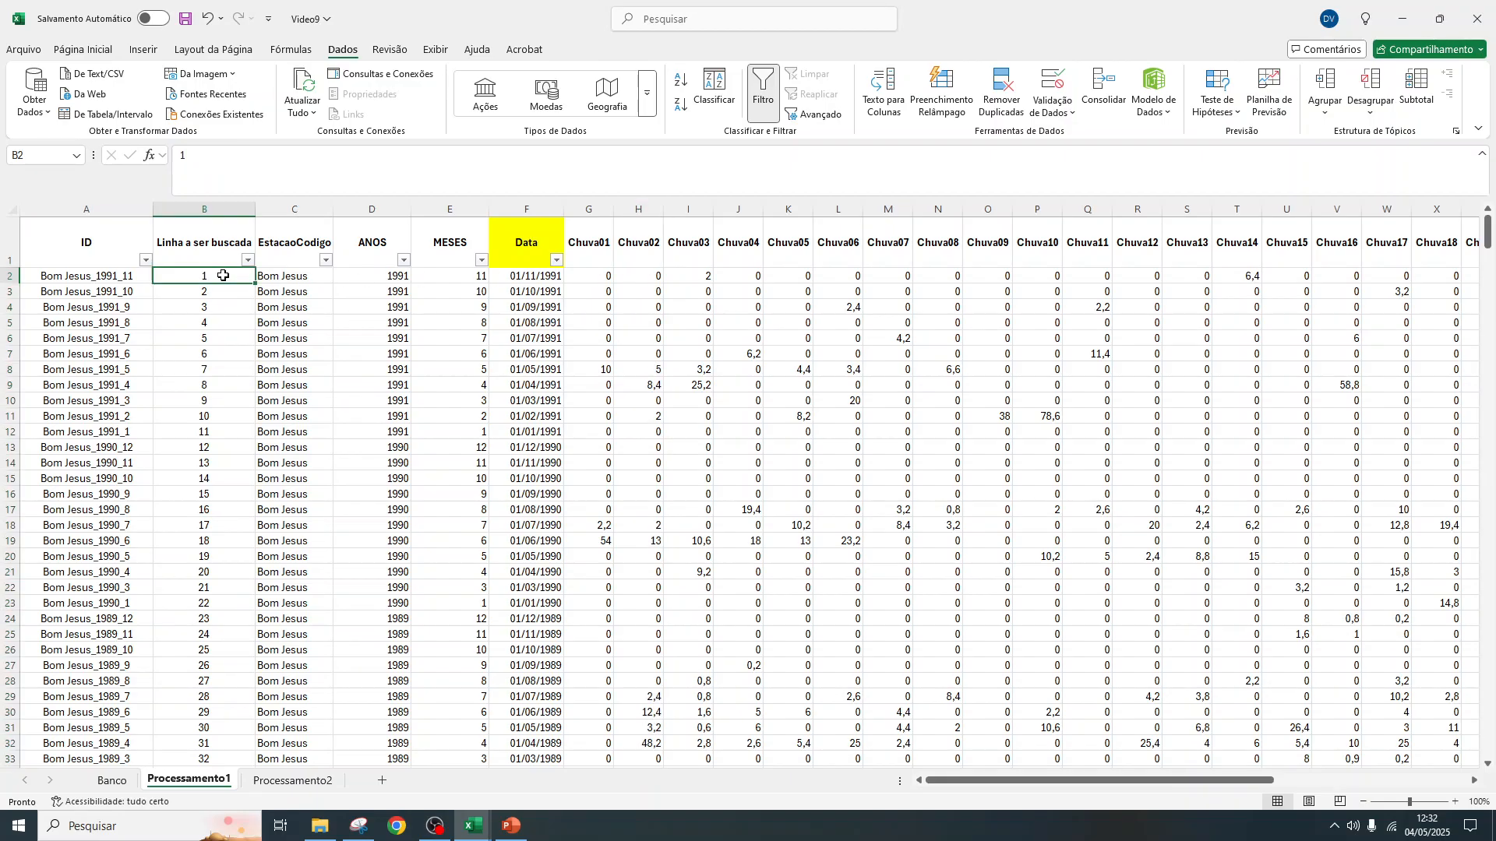
left_click(593, 237)
key("ctrl+shift+Down")
left_click(592, 275)
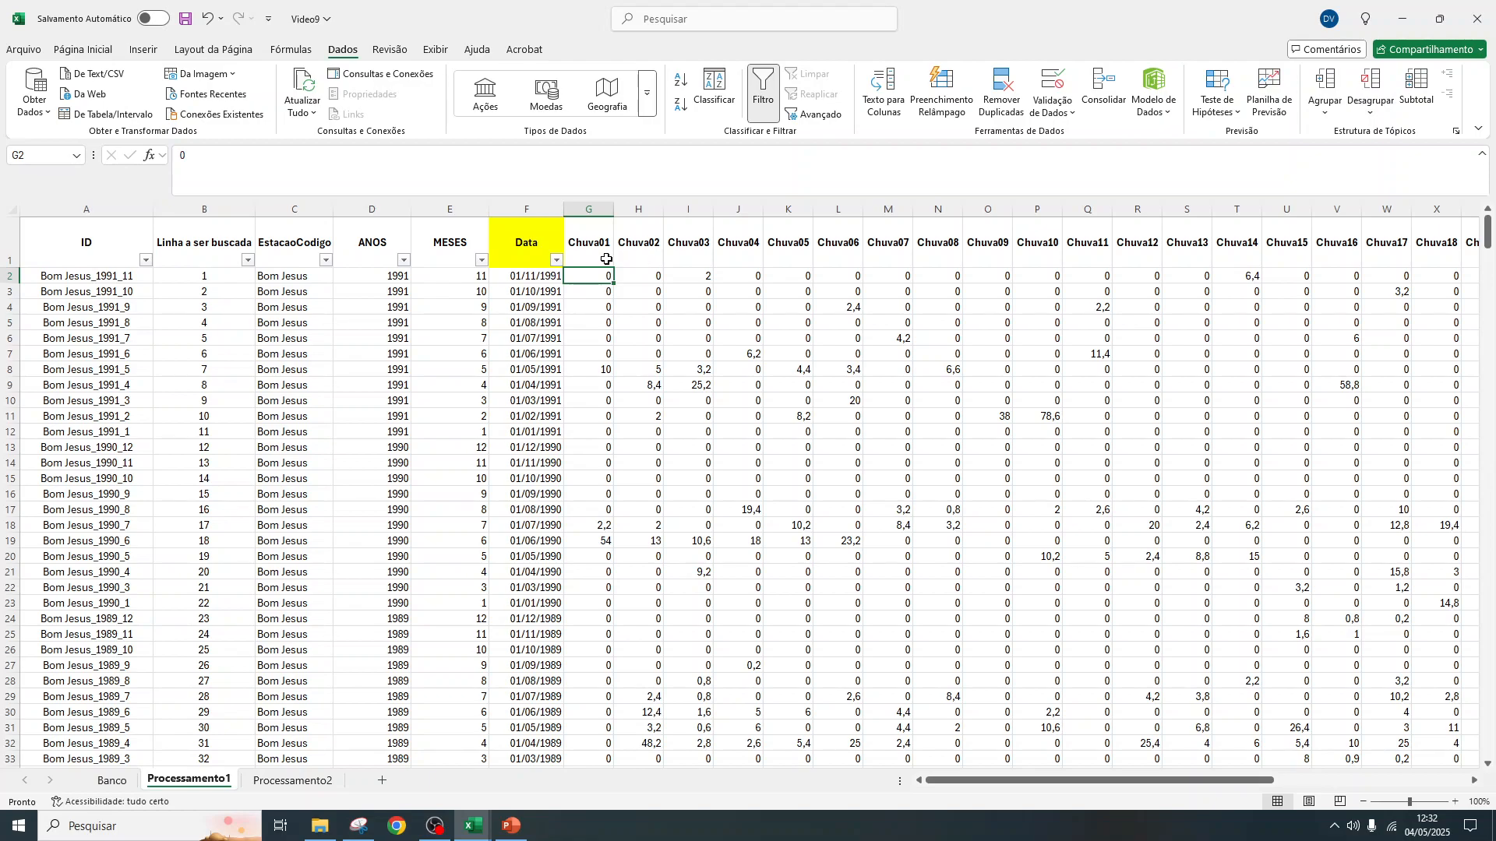
left_click_drag(46, 276, 546, 277)
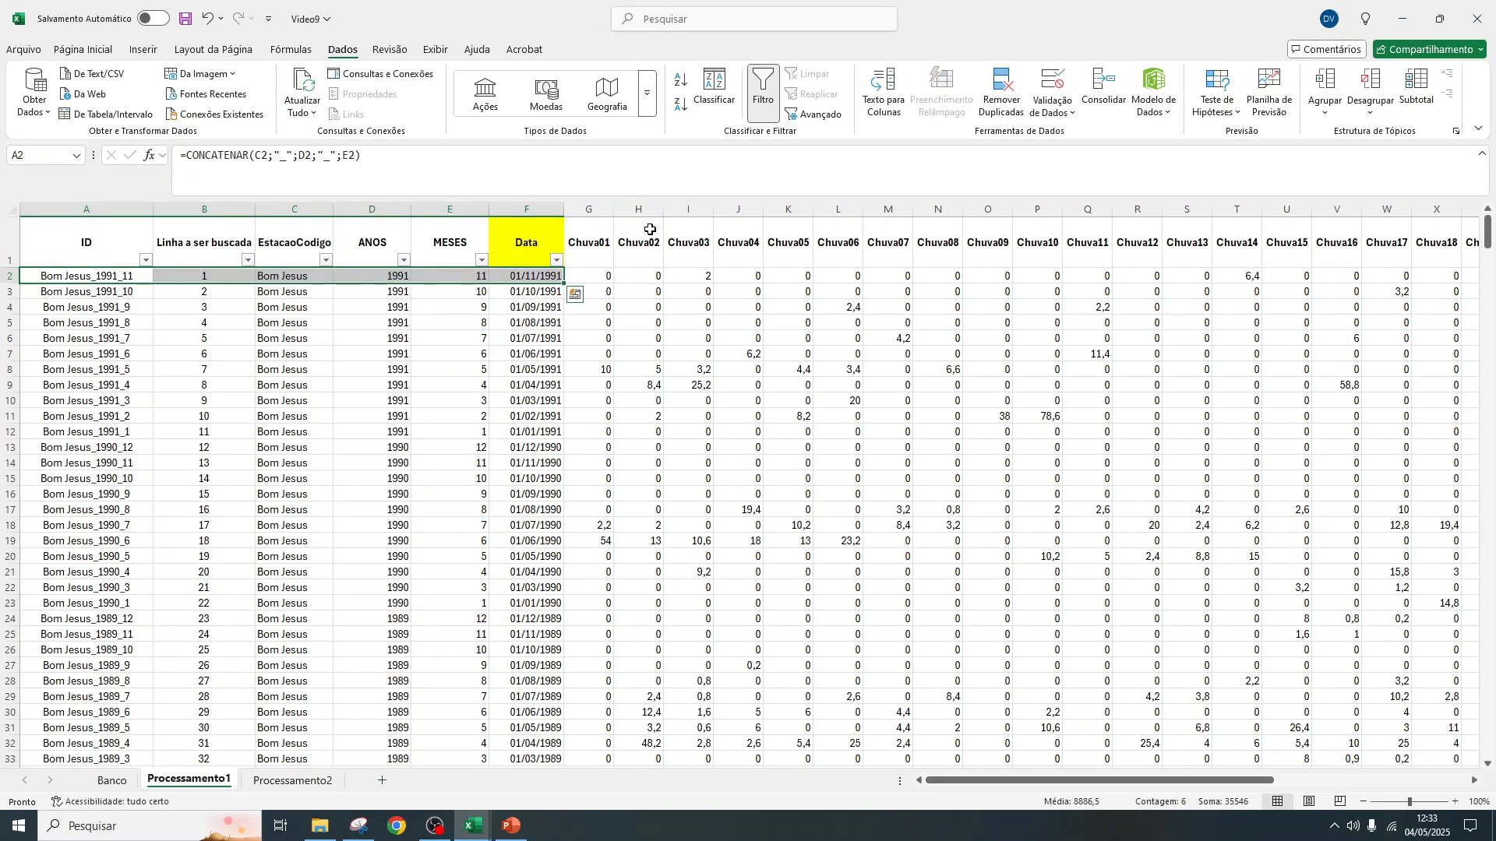
left_click(649, 276)
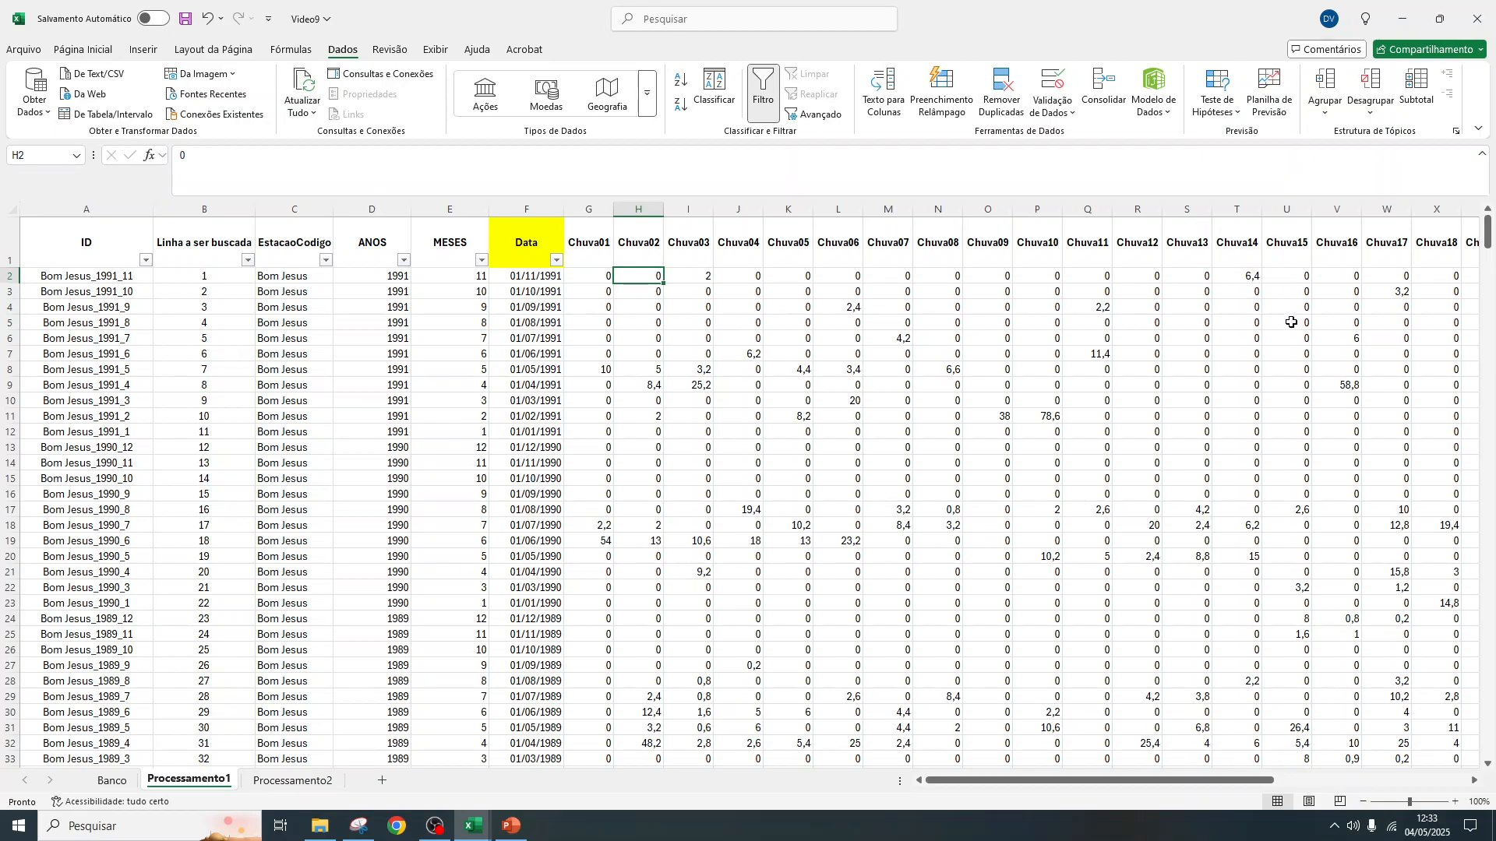
Start a DESLOC formula in H2 of Processamento2 under Resultado, with the absolute reference Processamento1!$F$1
left_click(299, 789)
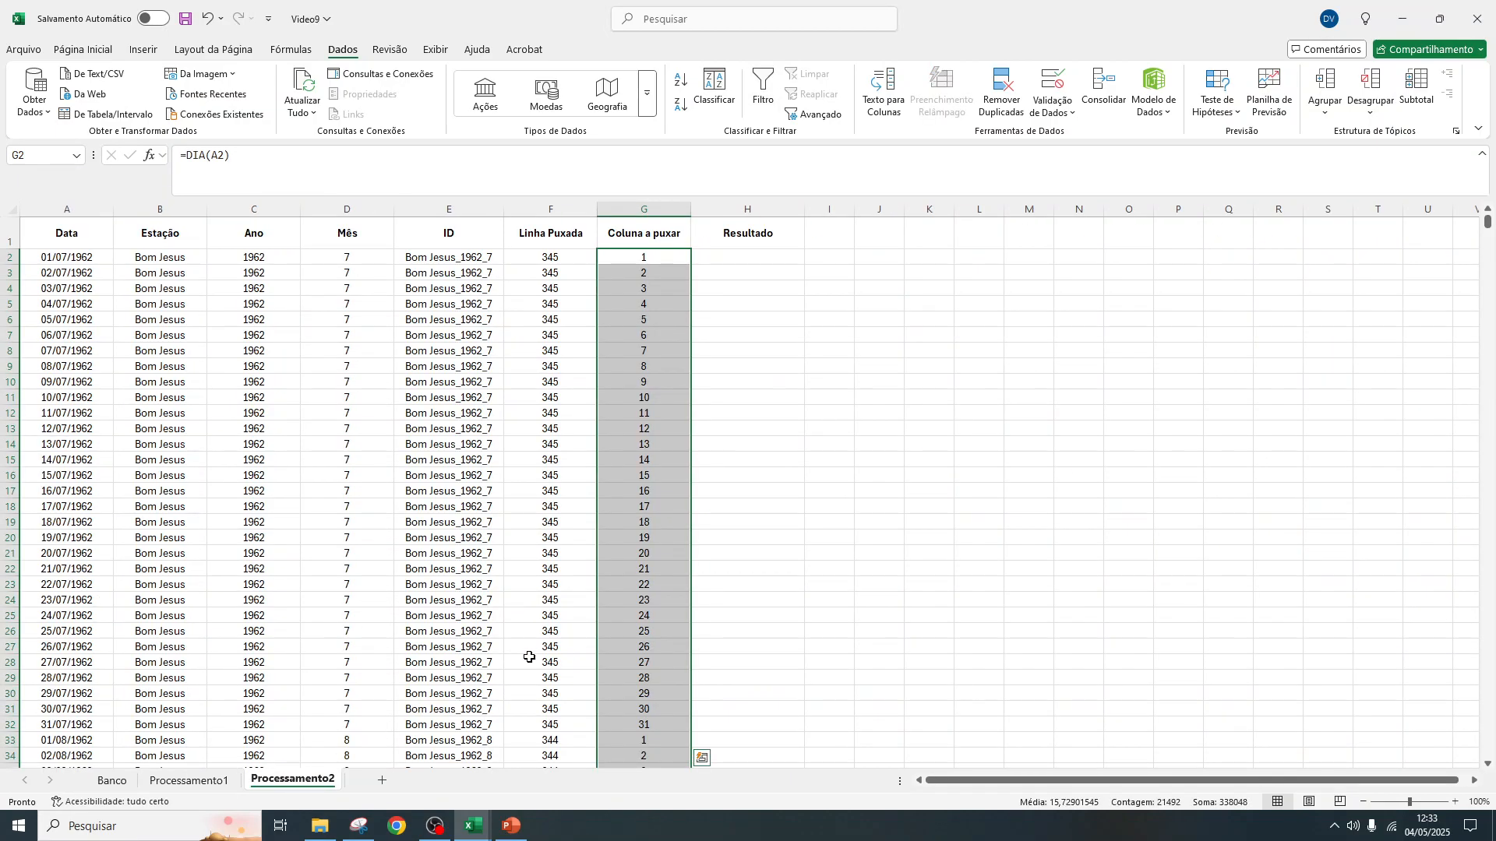
left_click(795, 257)
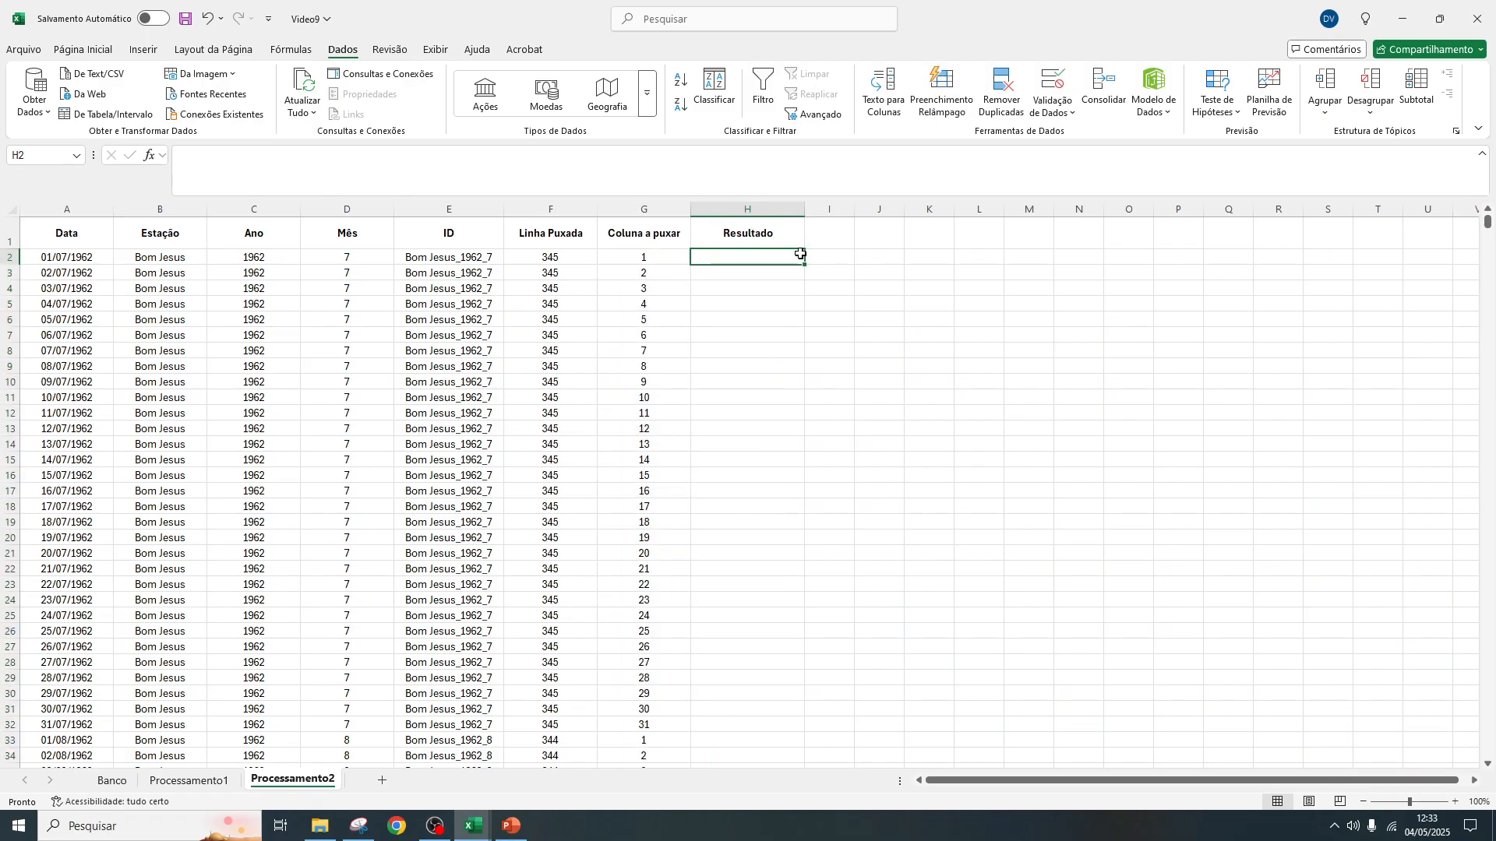
left_click(584, 257)
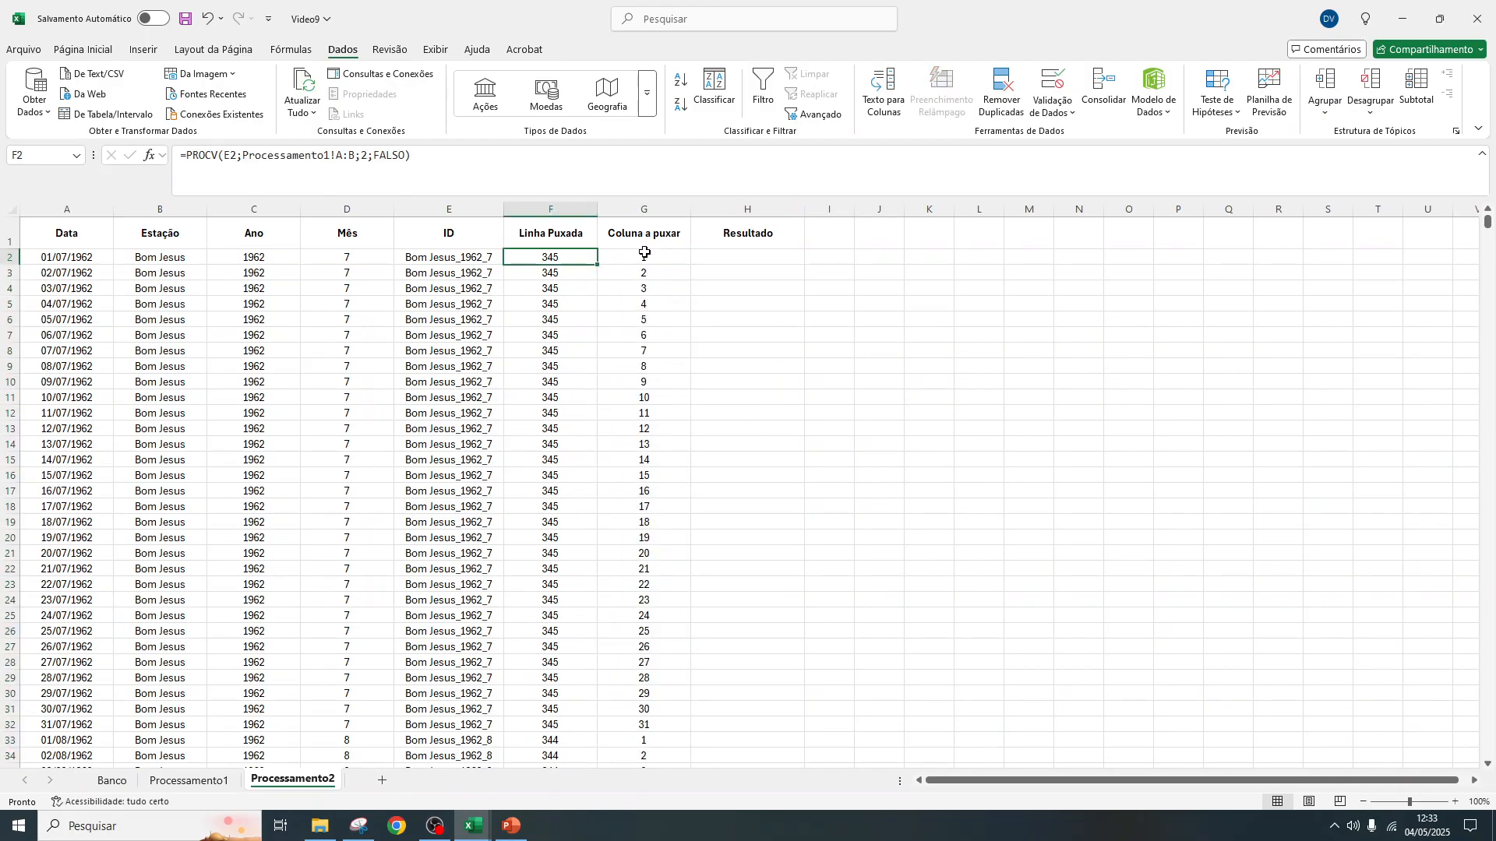
left_click(771, 257)
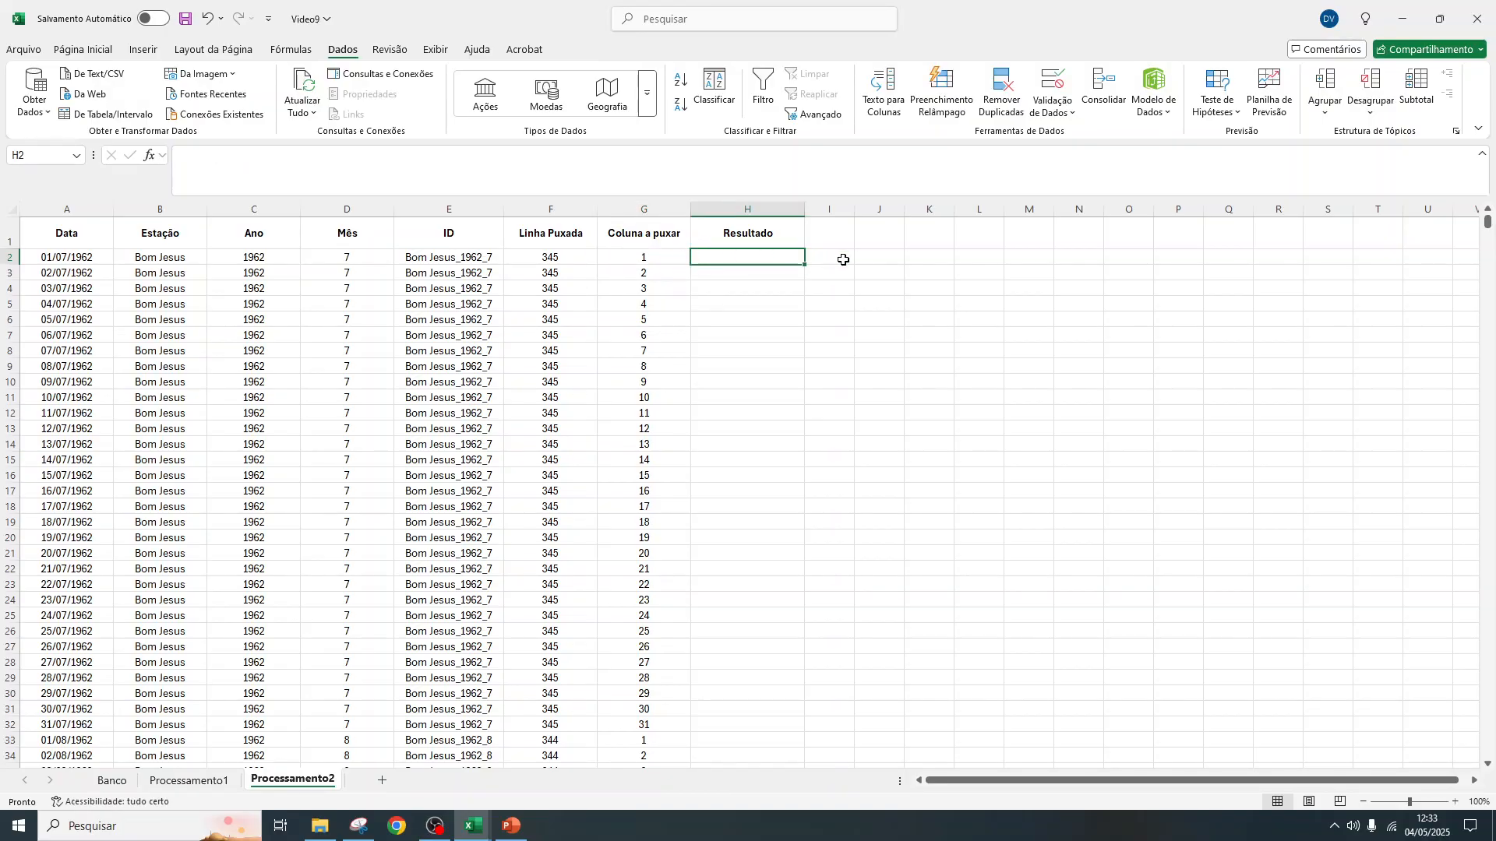
type("=")
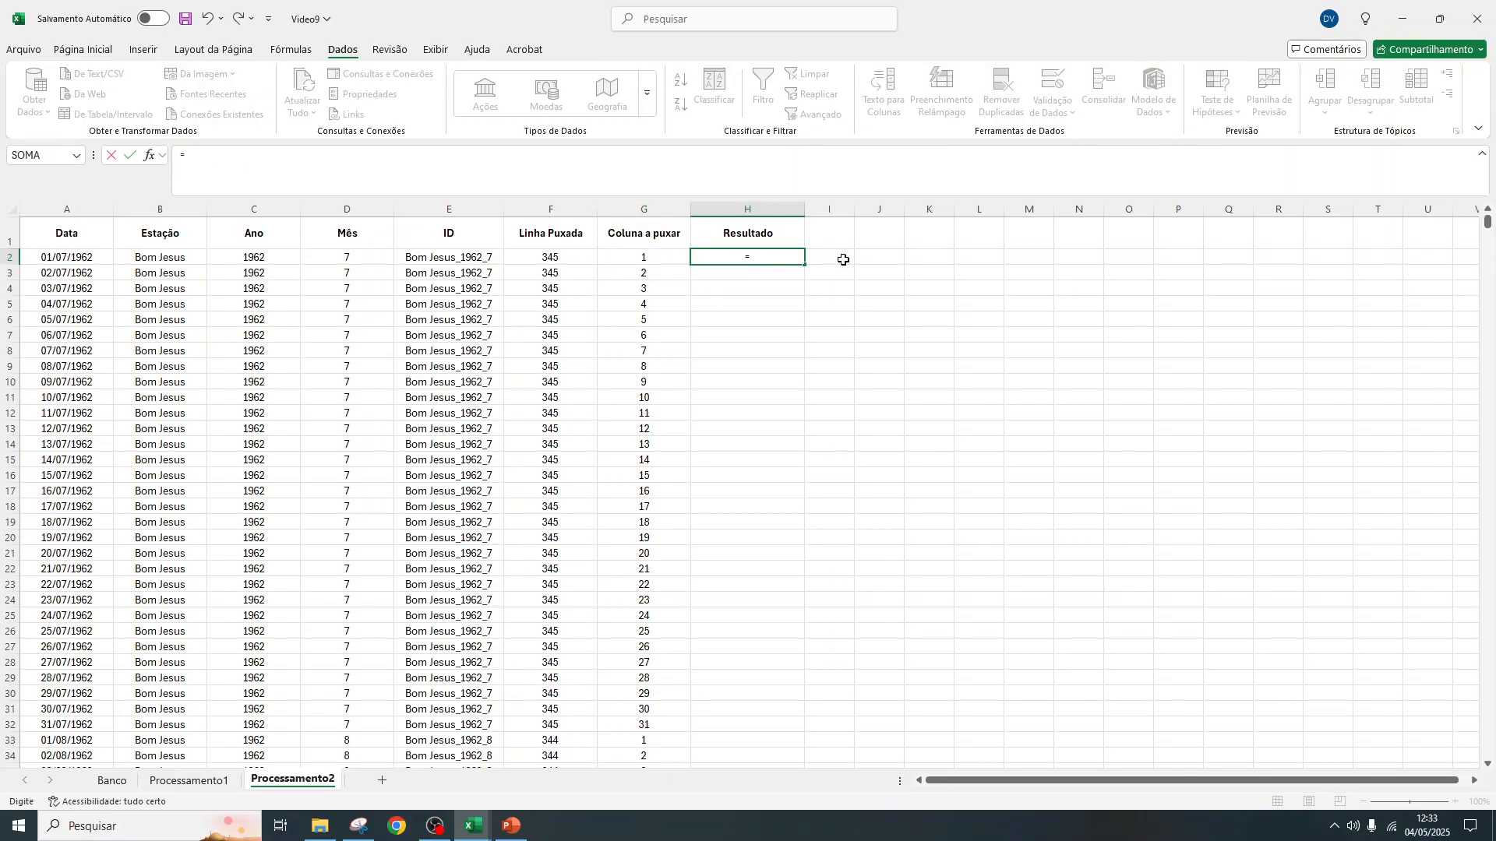
type("Desl")
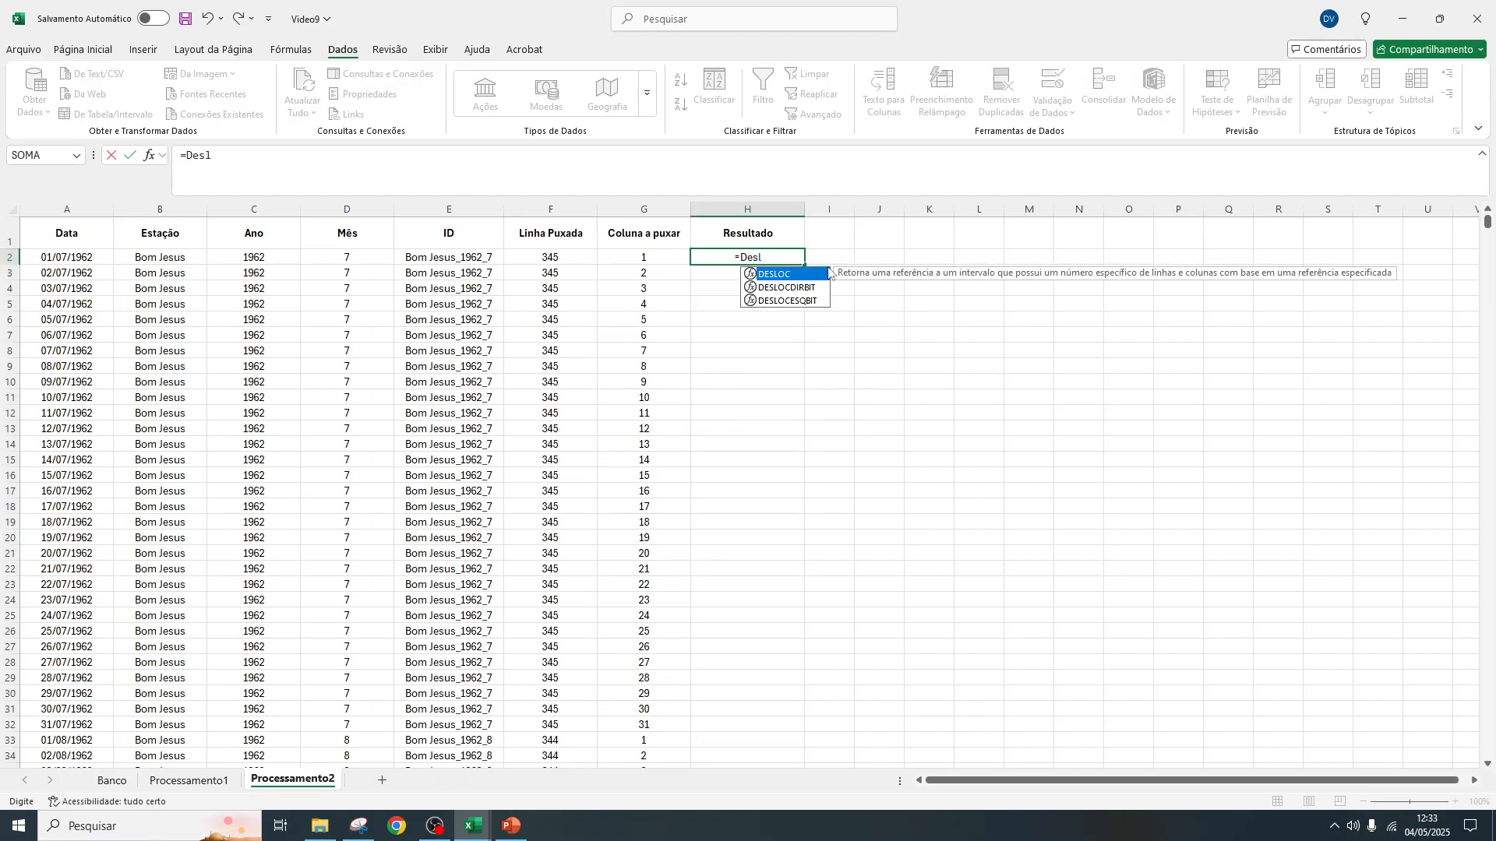
double_click(824, 275)
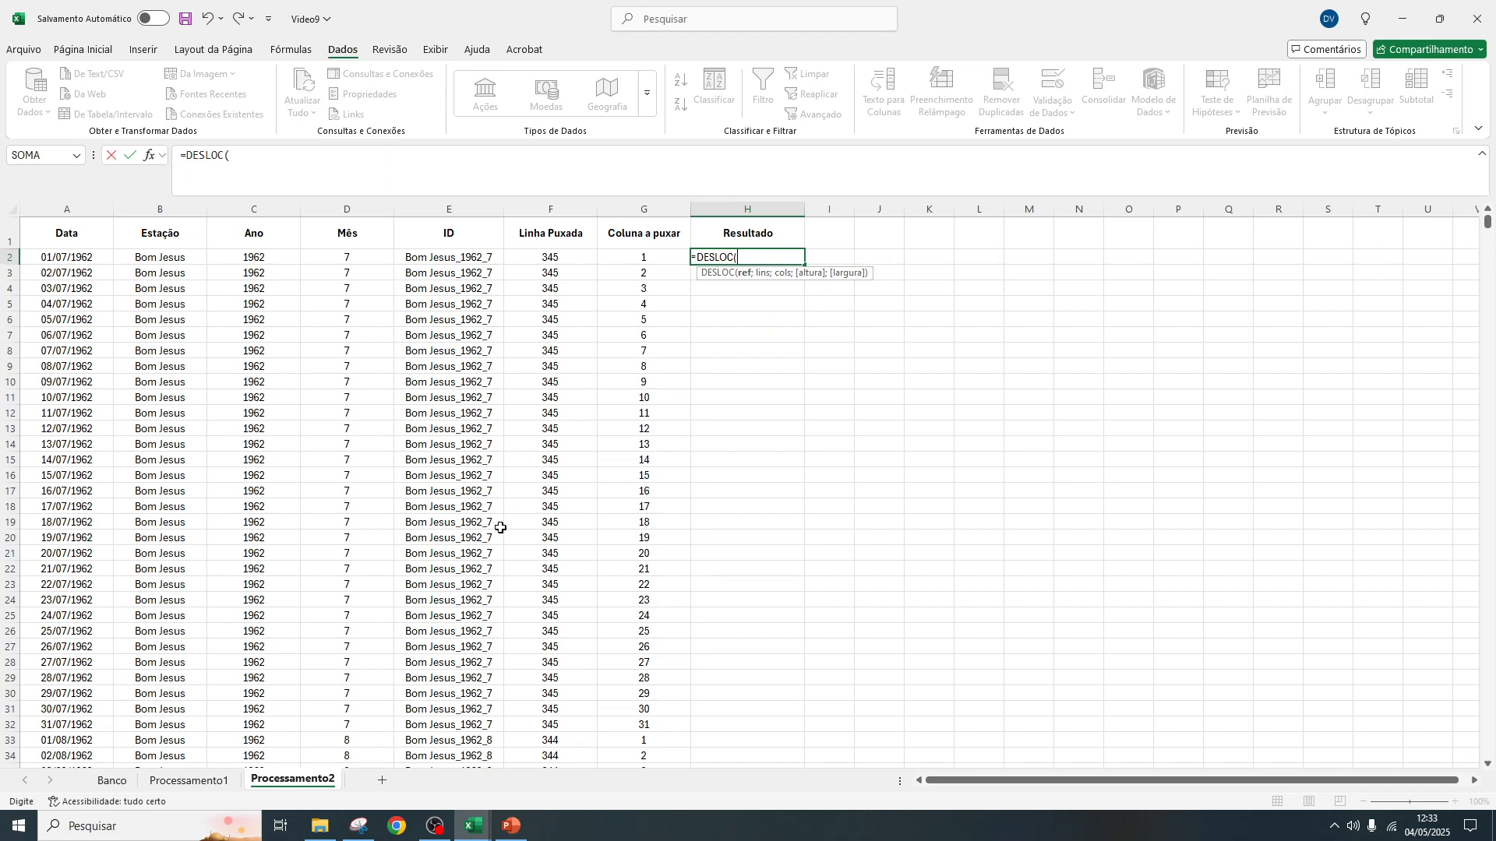
left_click(189, 781)
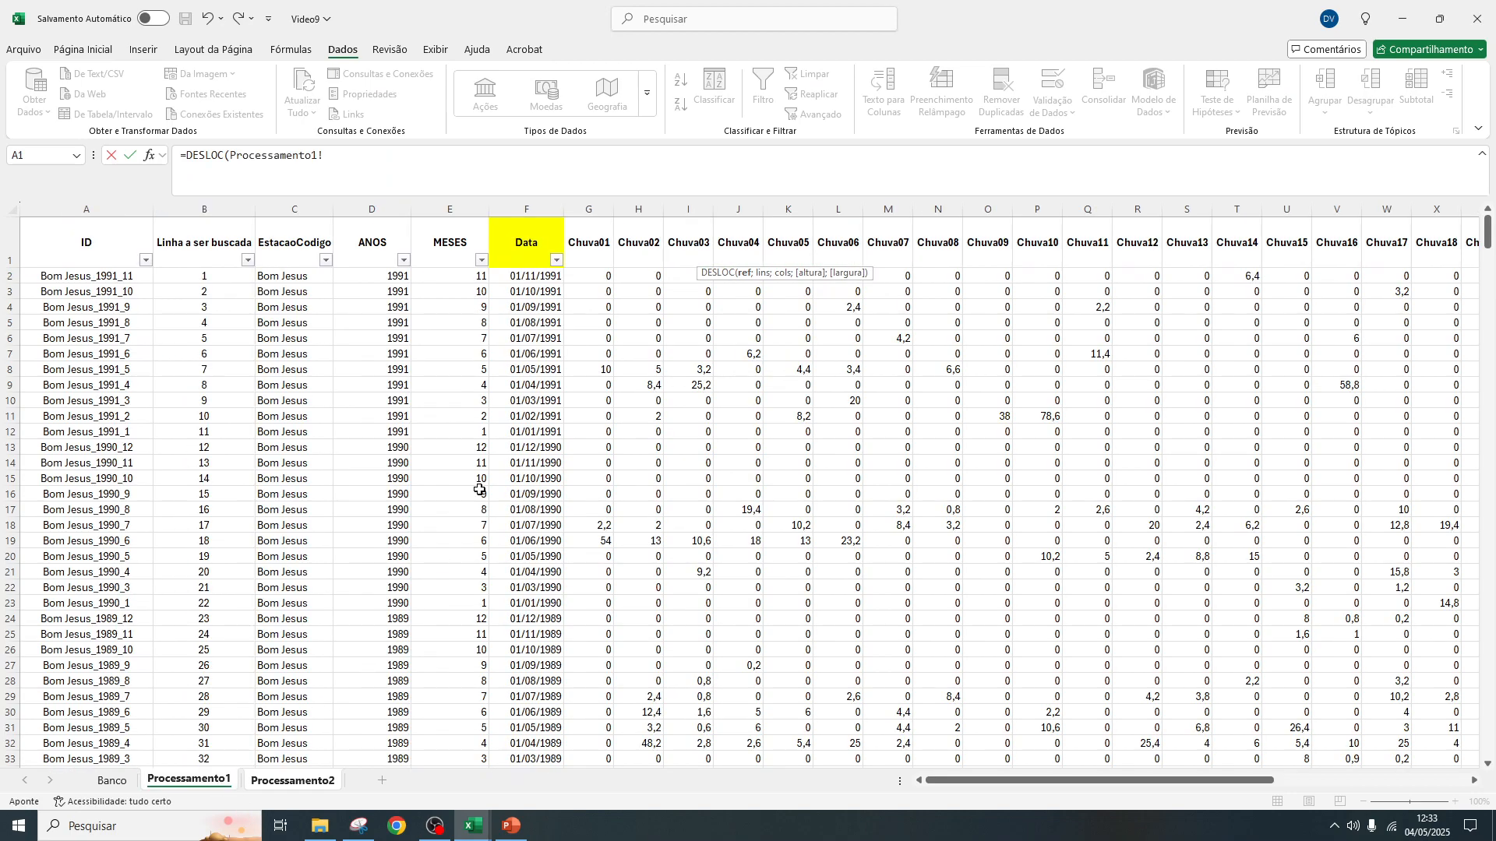
left_click(551, 234)
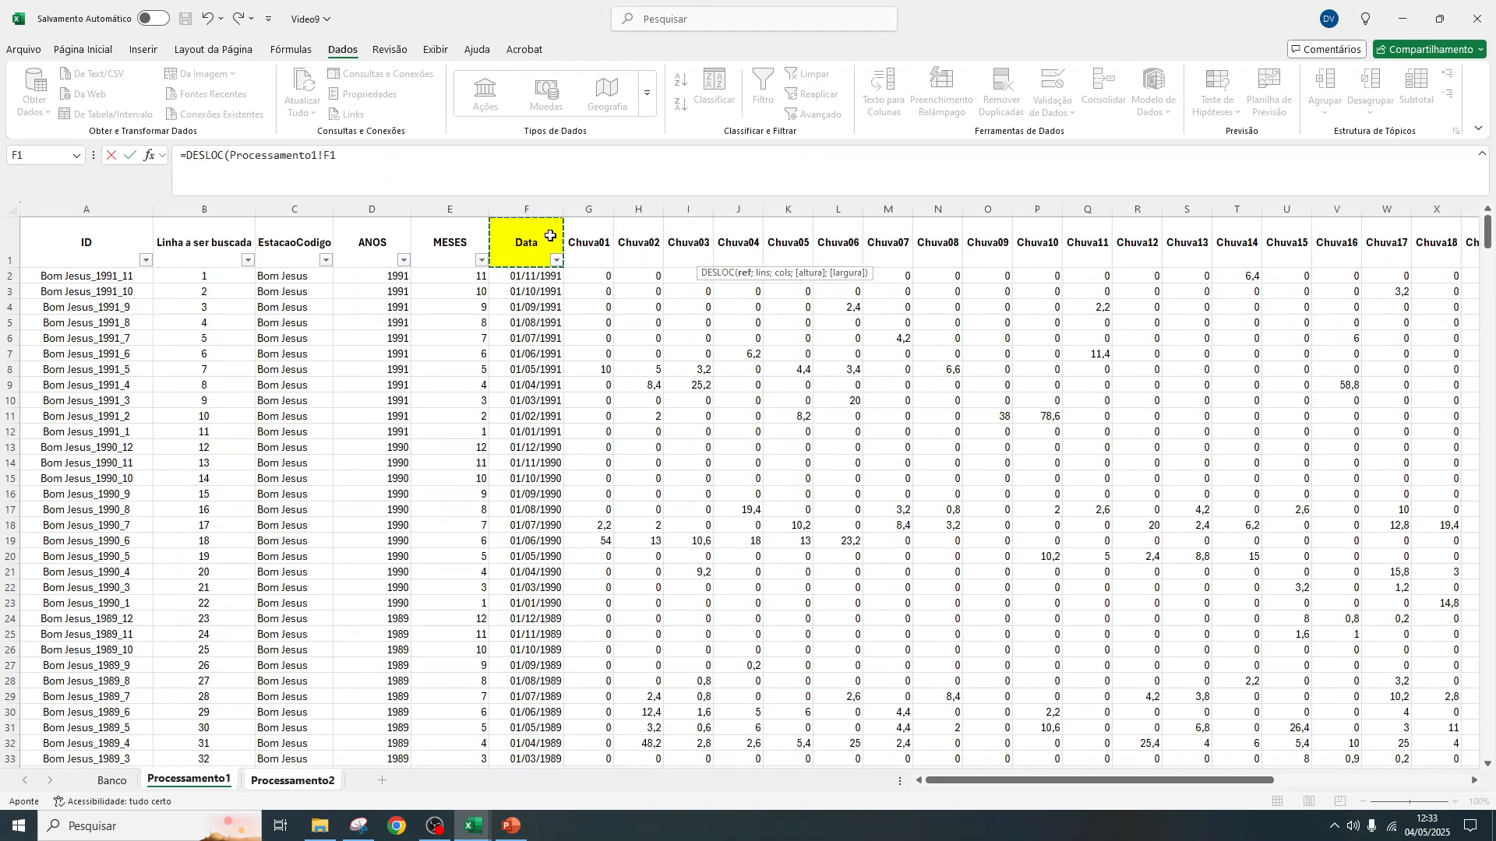
left_click(325, 155)
type("$F$1")
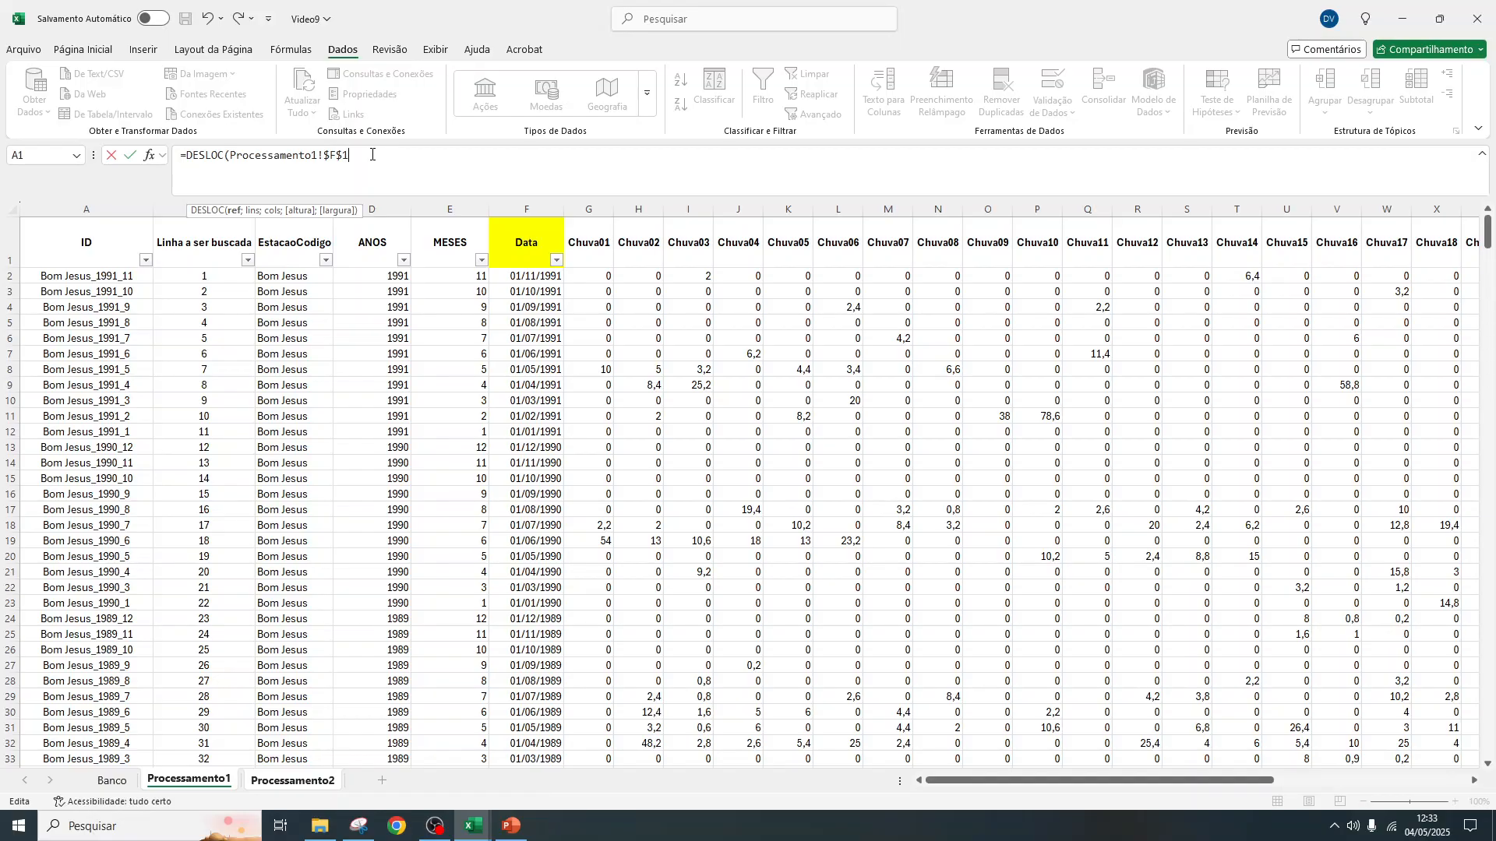
type(";")
Complete the H2 formula with Processamento2!F2 as row offset and G2 as column offset, and fill it down the Resultado column
left_click(292, 780)
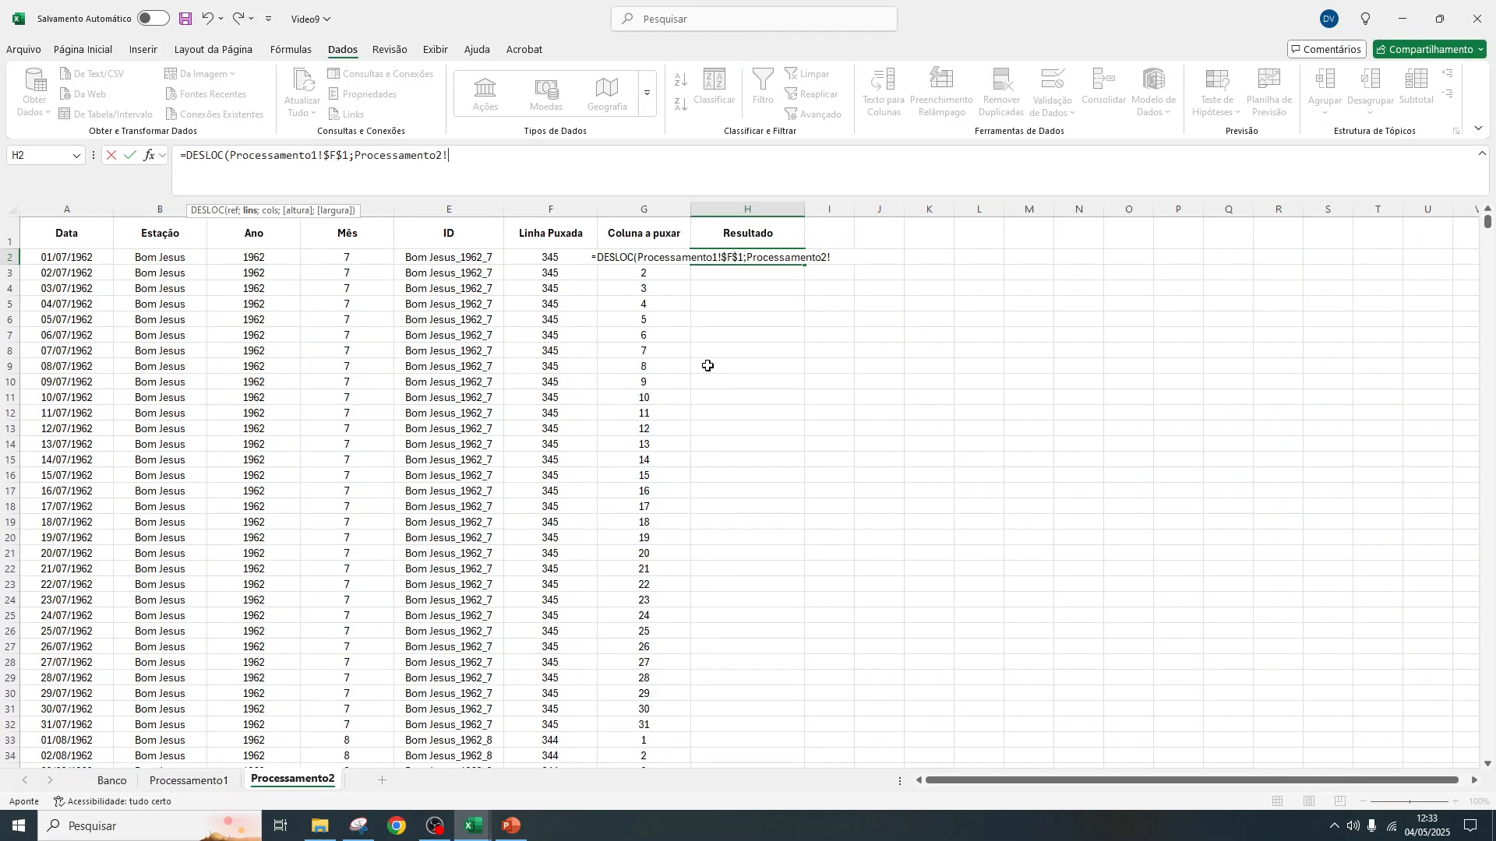
left_click_drag(450, 155, 350, 158)
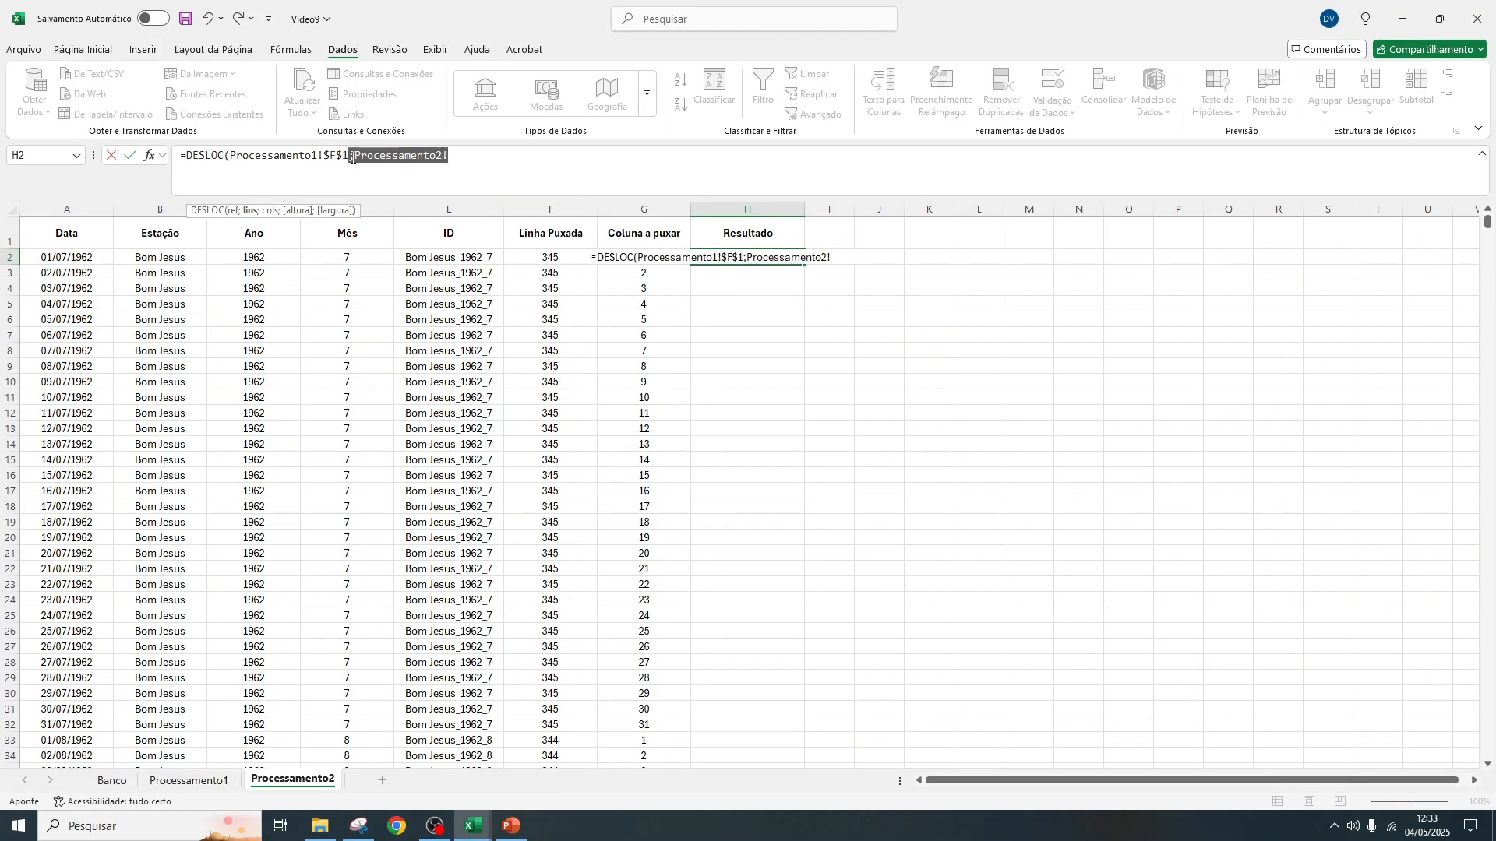
key("BackSpace")
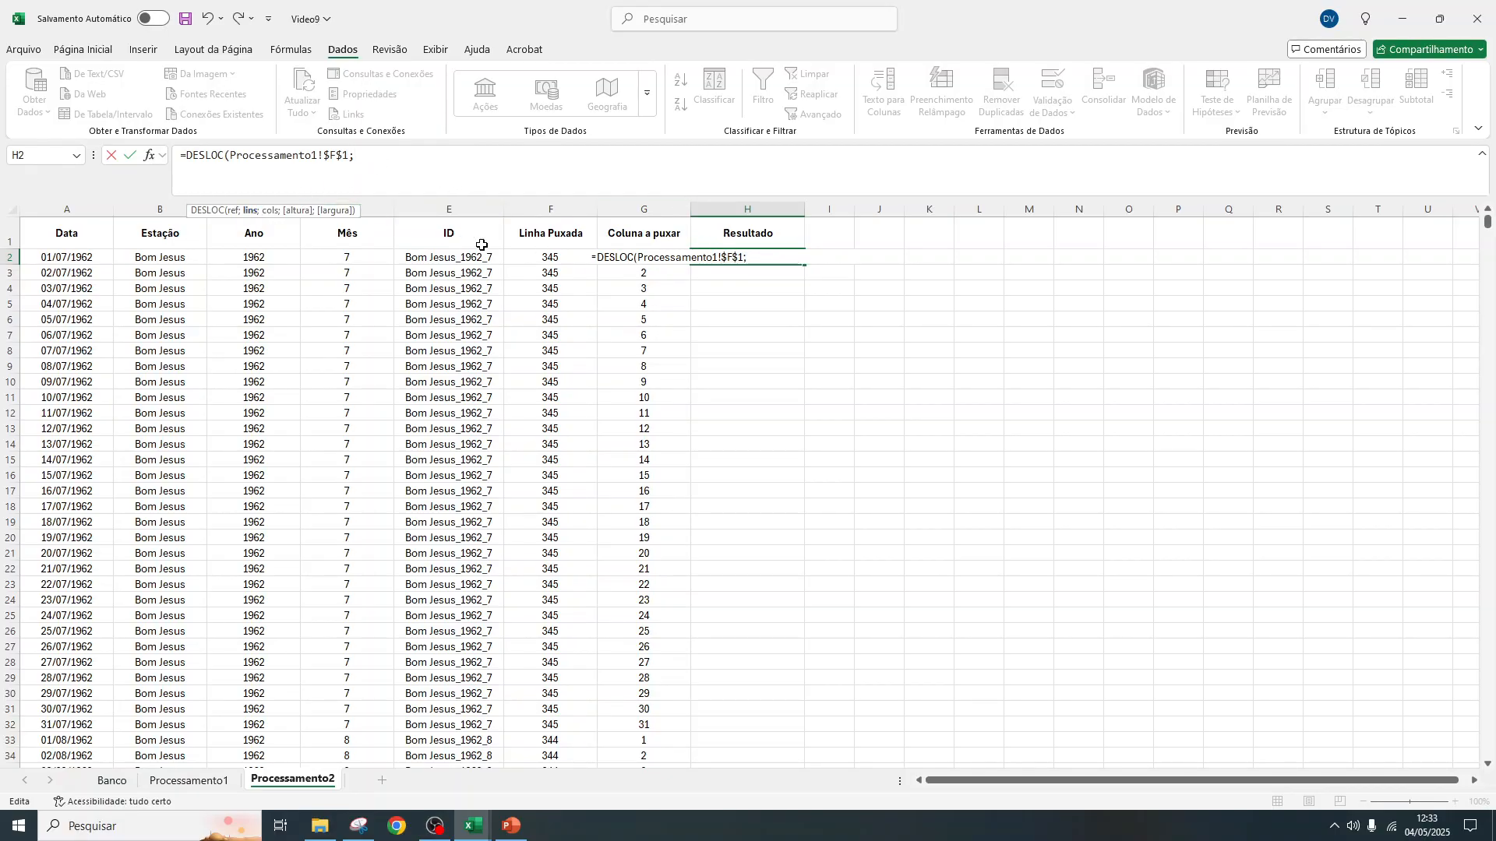
left_click(557, 258)
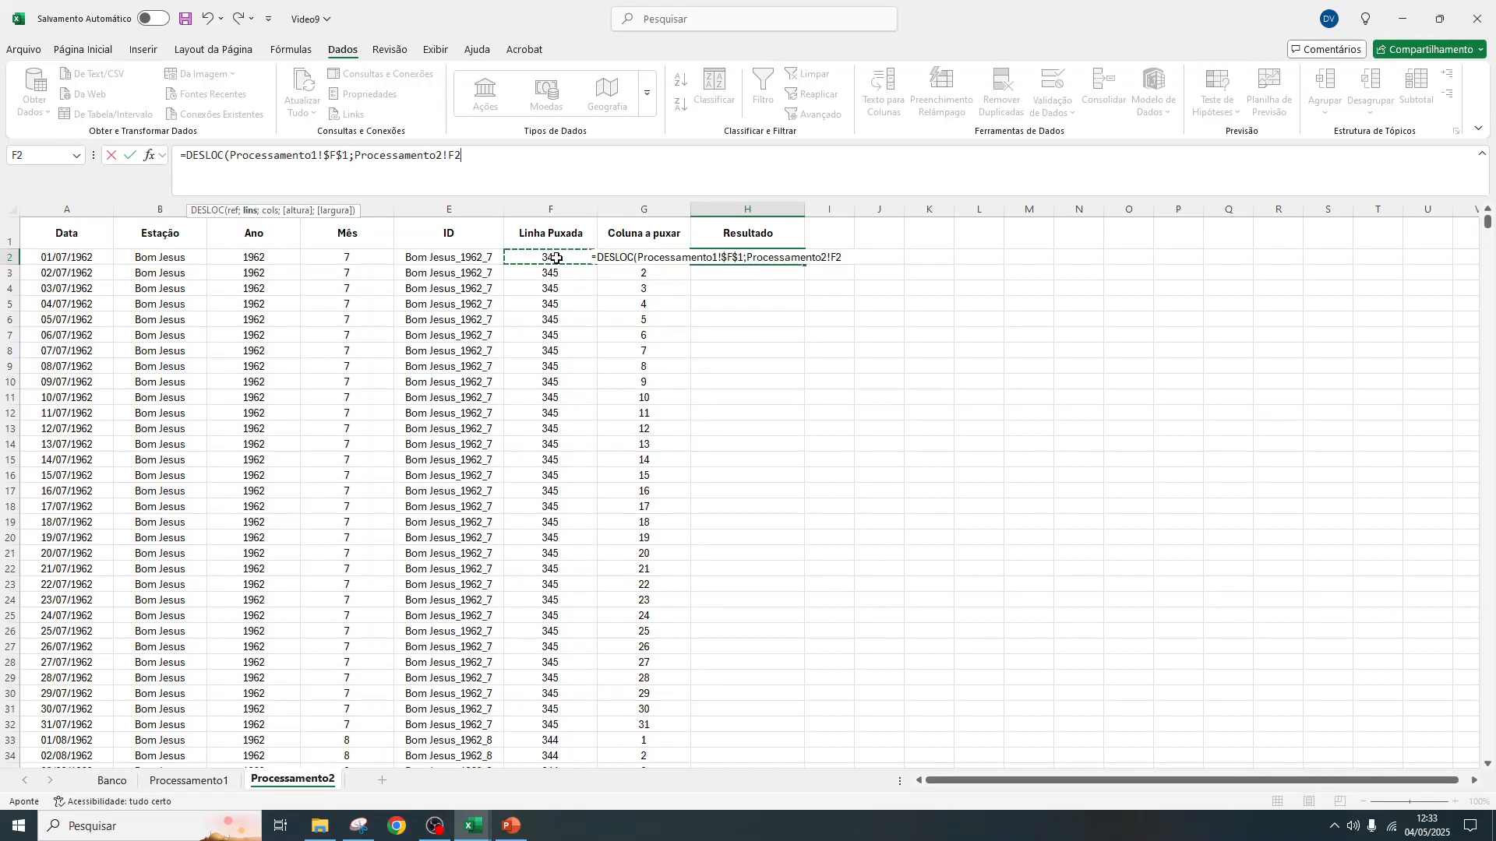
type(";")
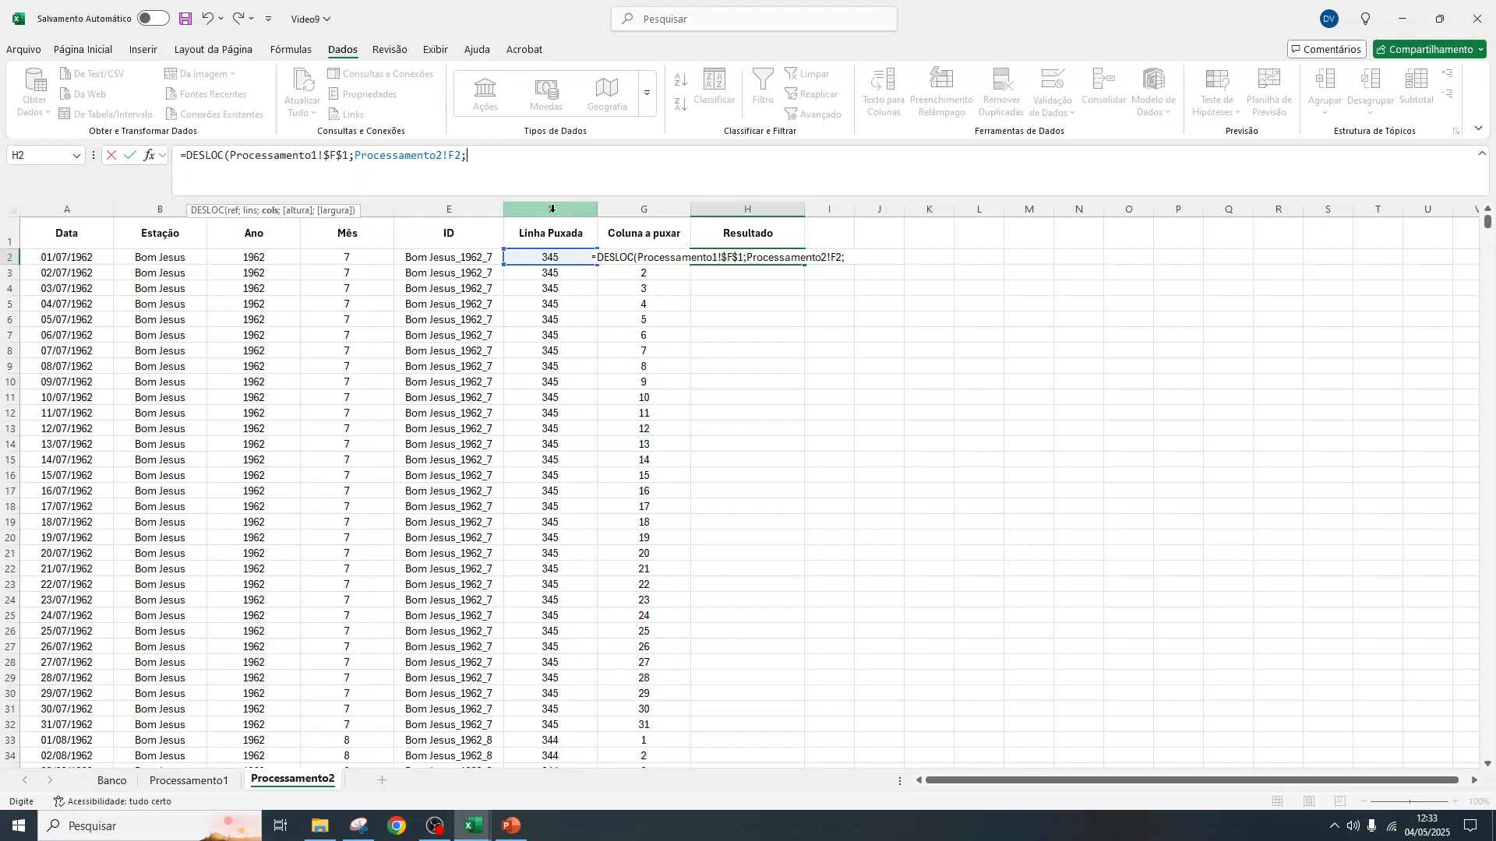
type("G2")
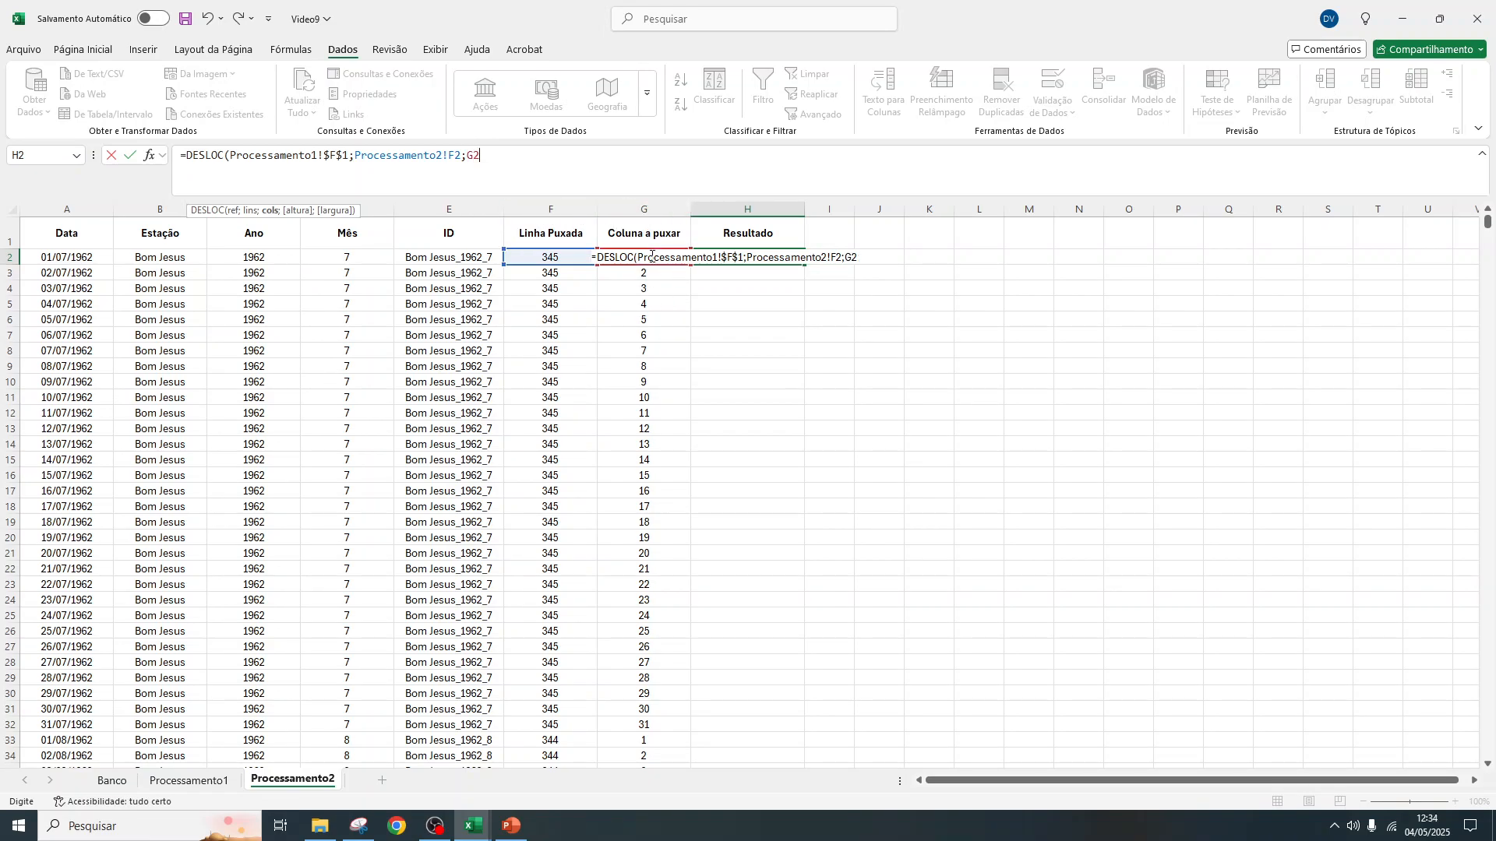
type(")")
key("Return")
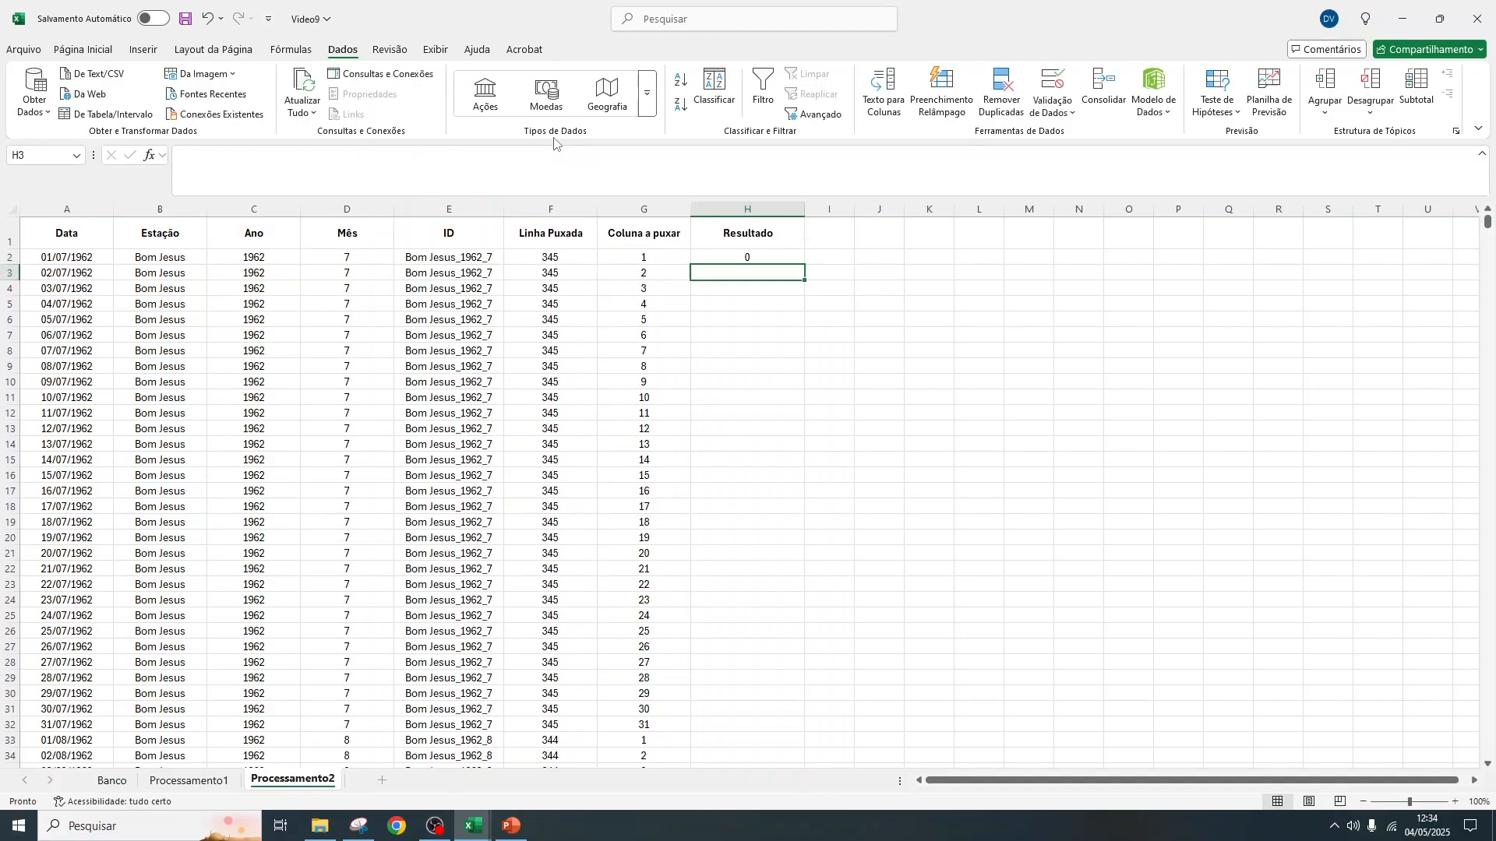
left_click(724, 257)
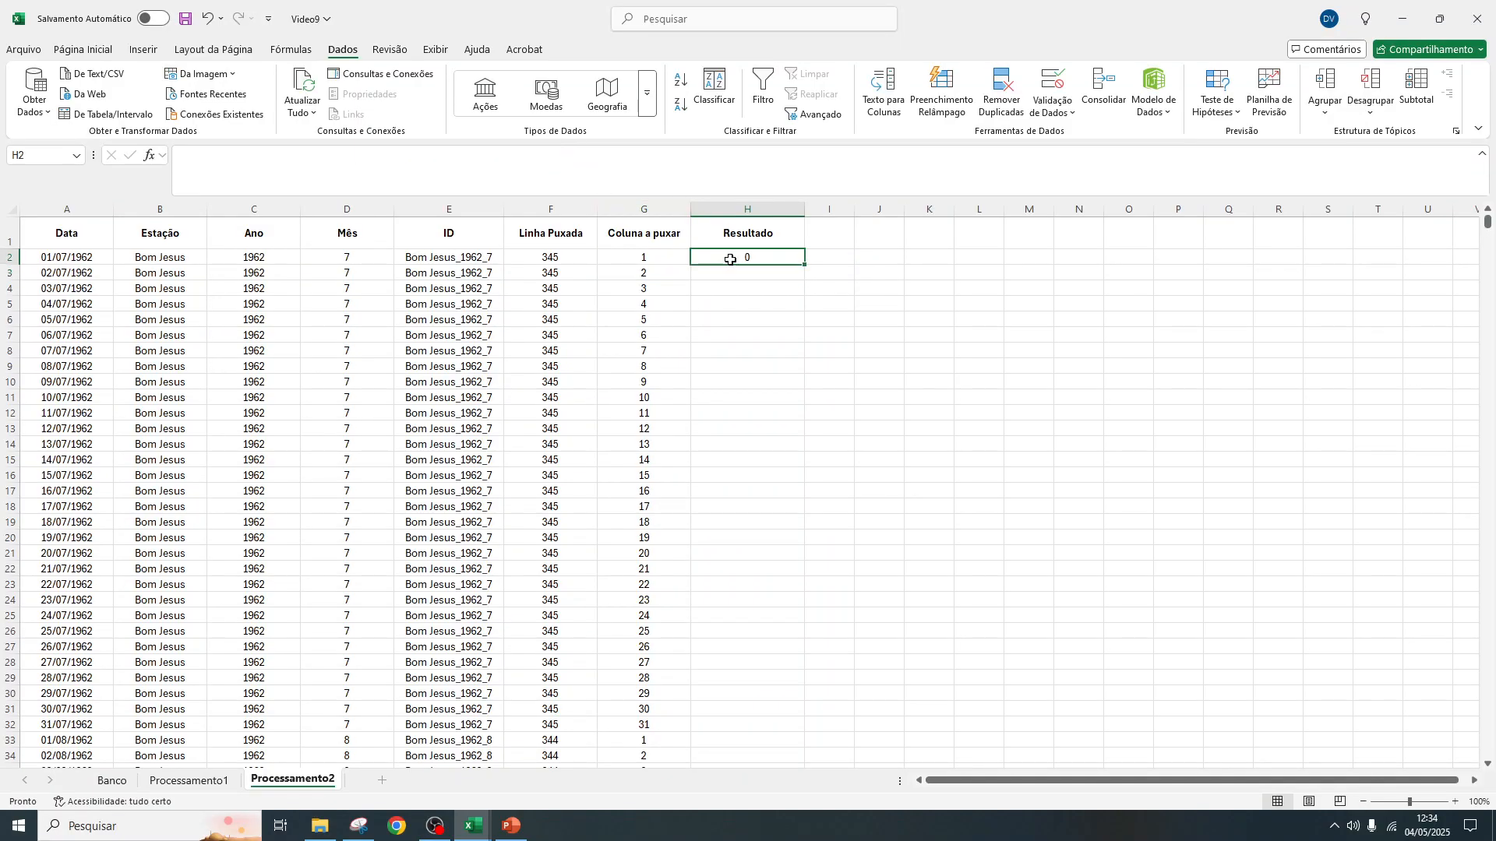
double_click(805, 266)
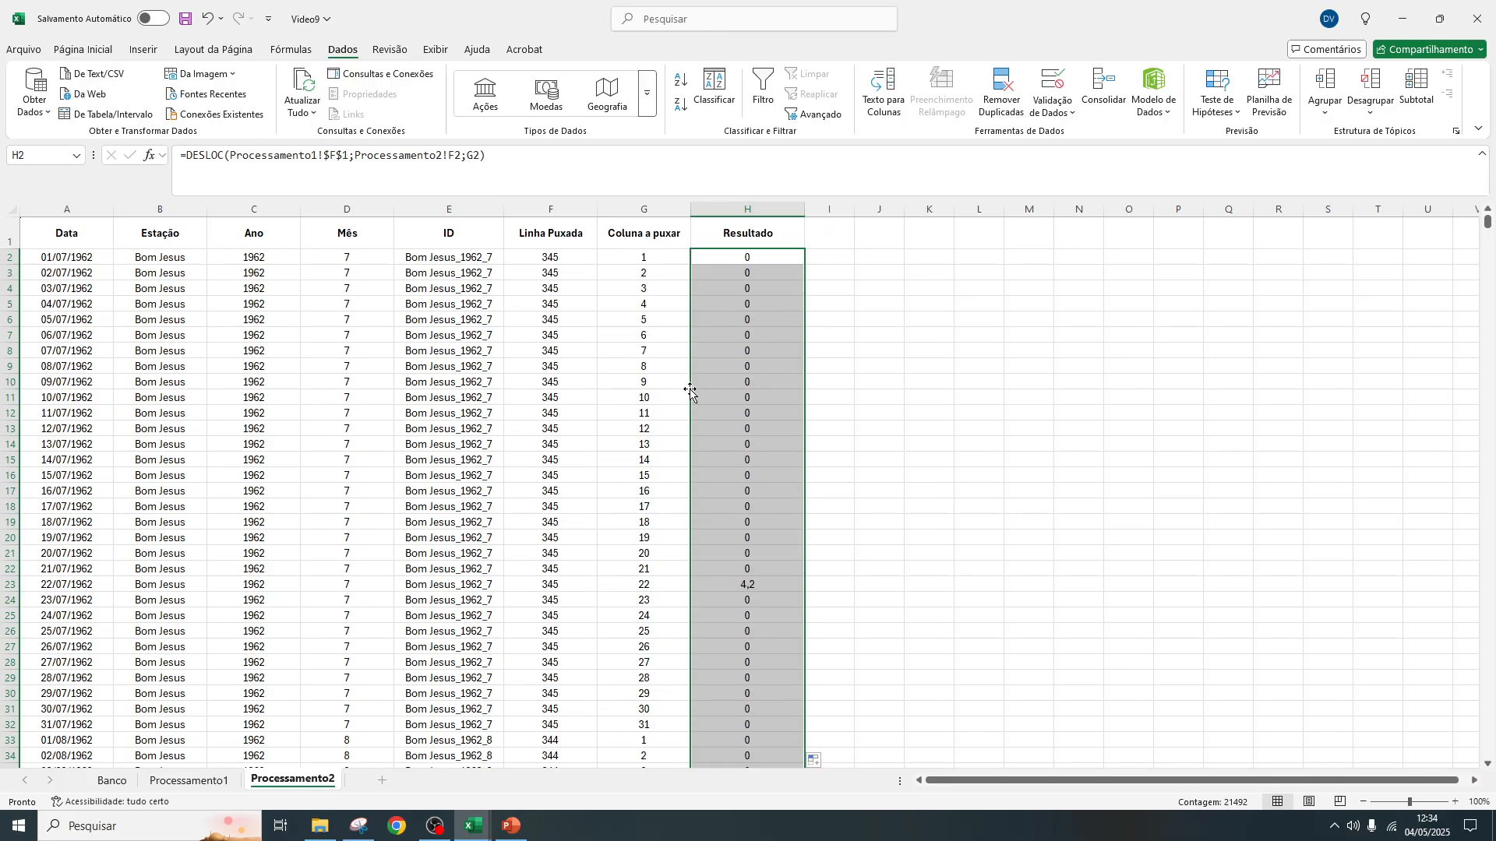
Inspect the April 1981 rows in Processamento2 and filter the Data column in Banco to abril 1981 to check the source records
left_click_drag(1488, 223, 1484, 394)
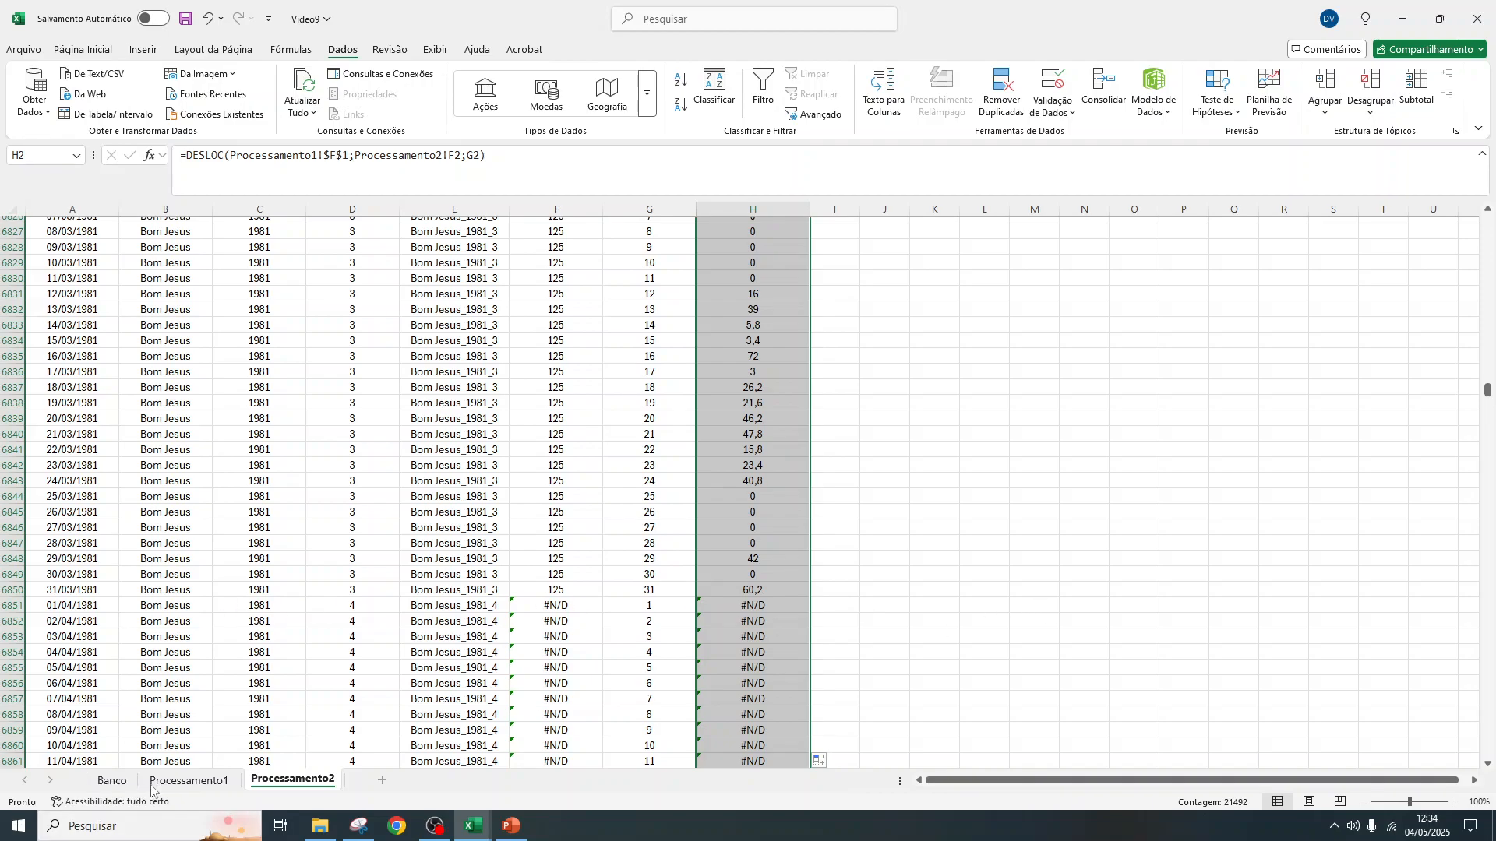
left_click(112, 781)
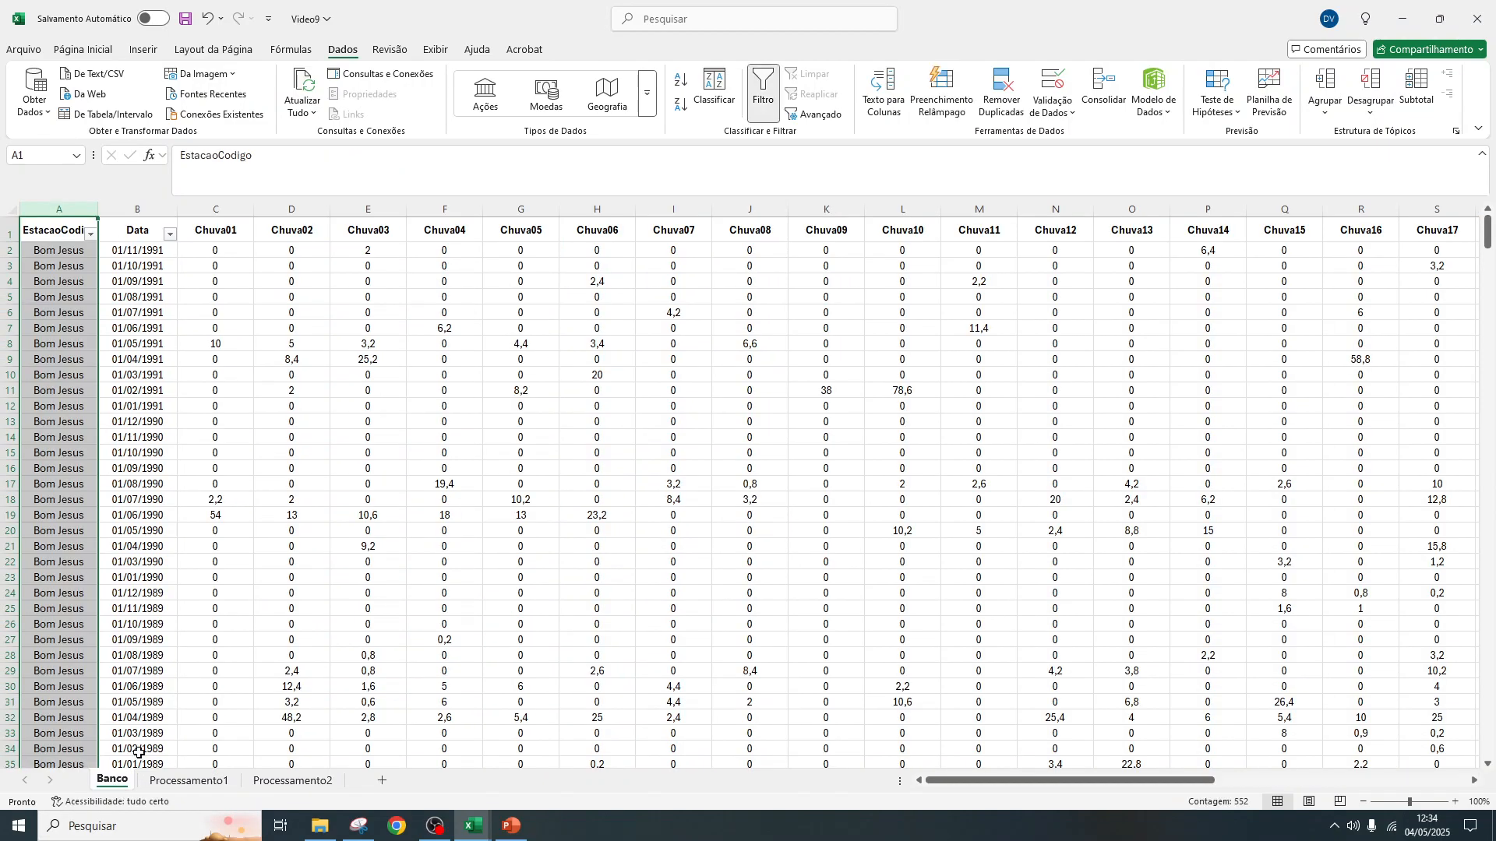
left_click(170, 235)
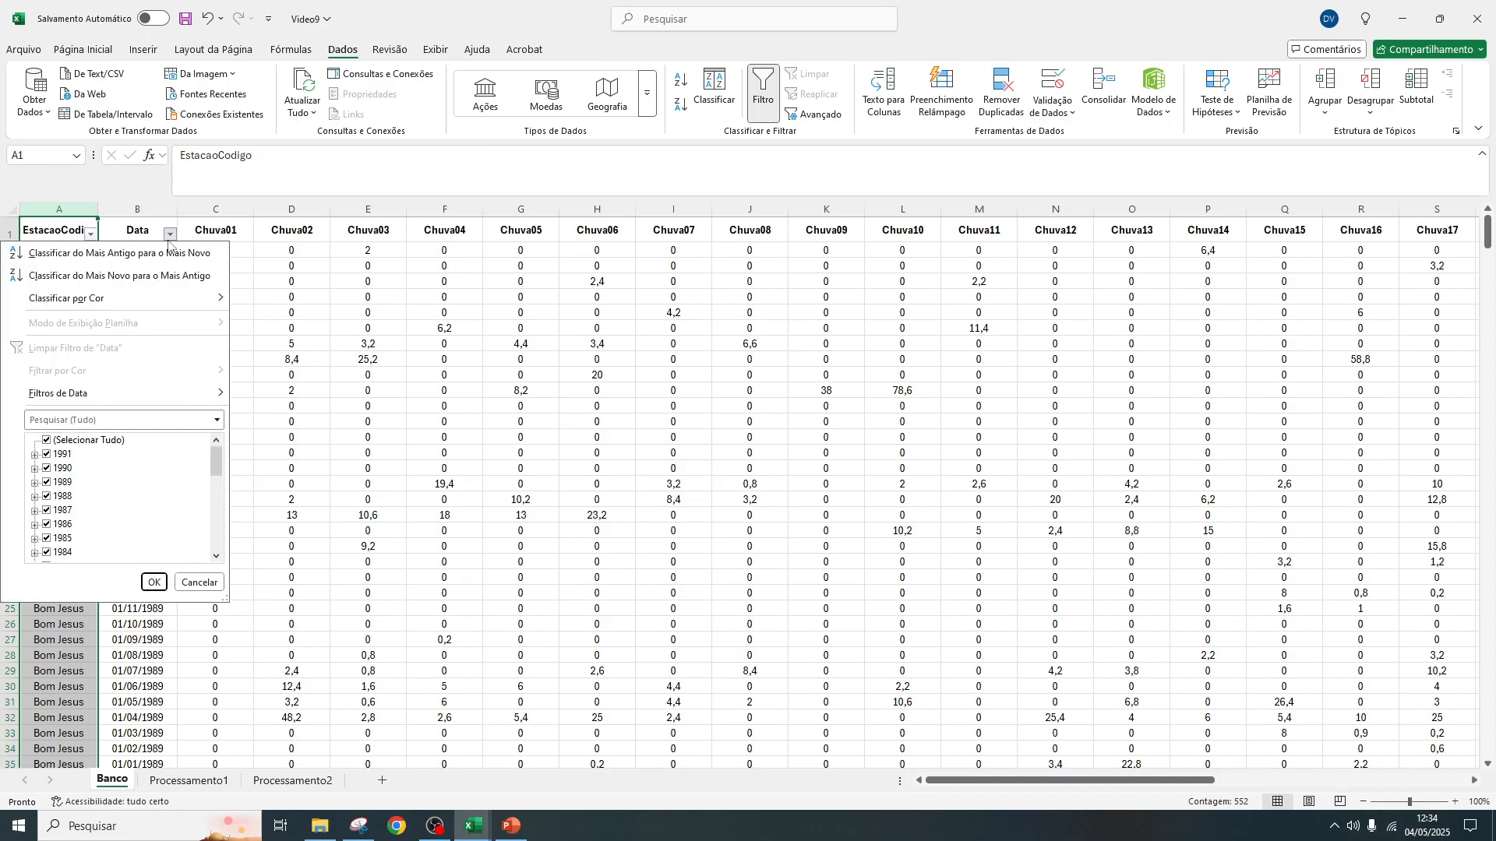
left_click(81, 441)
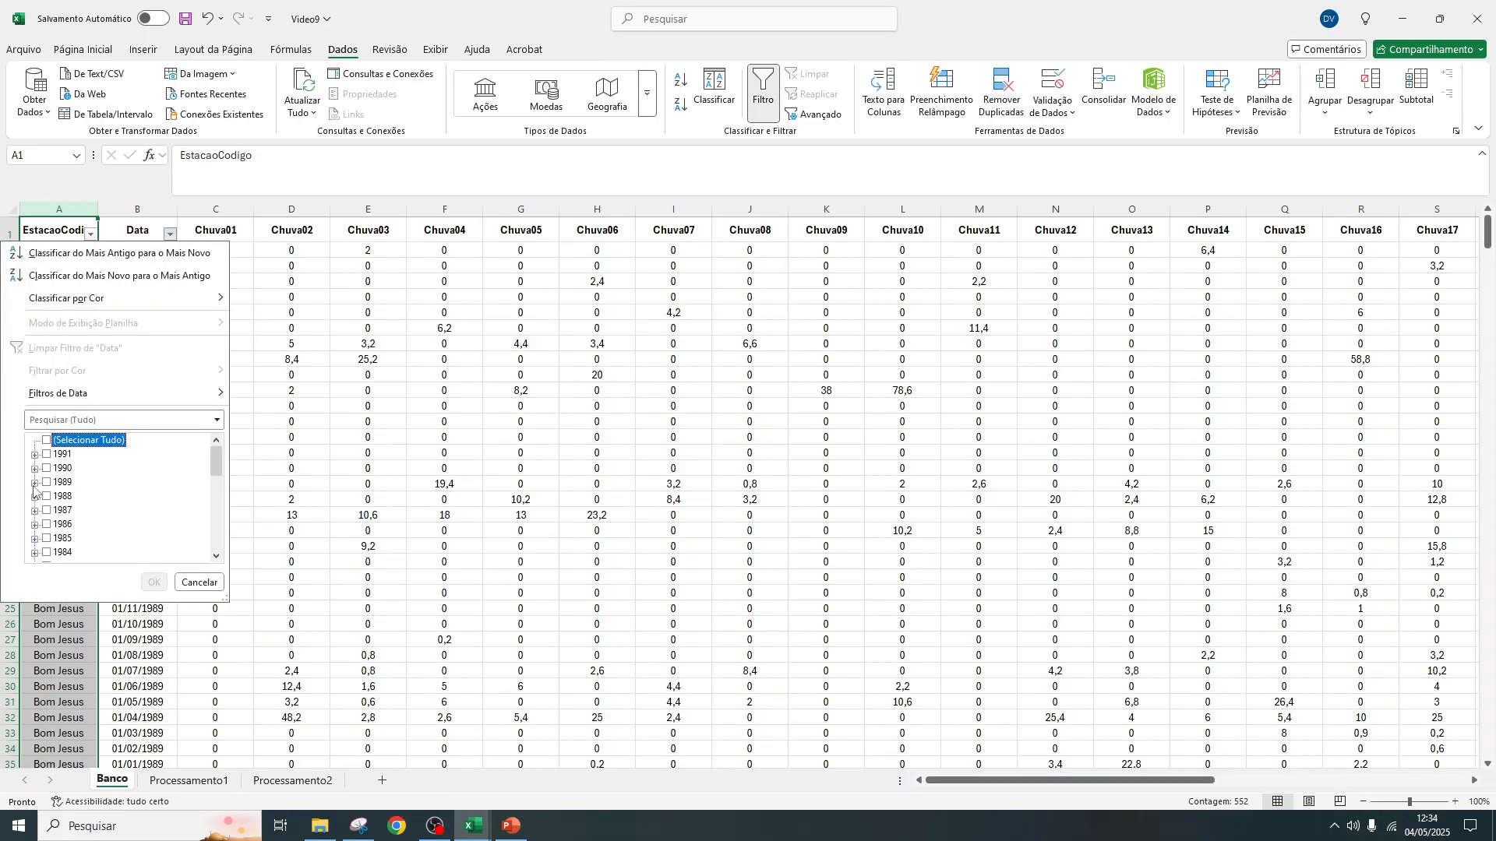
left_click(35, 552)
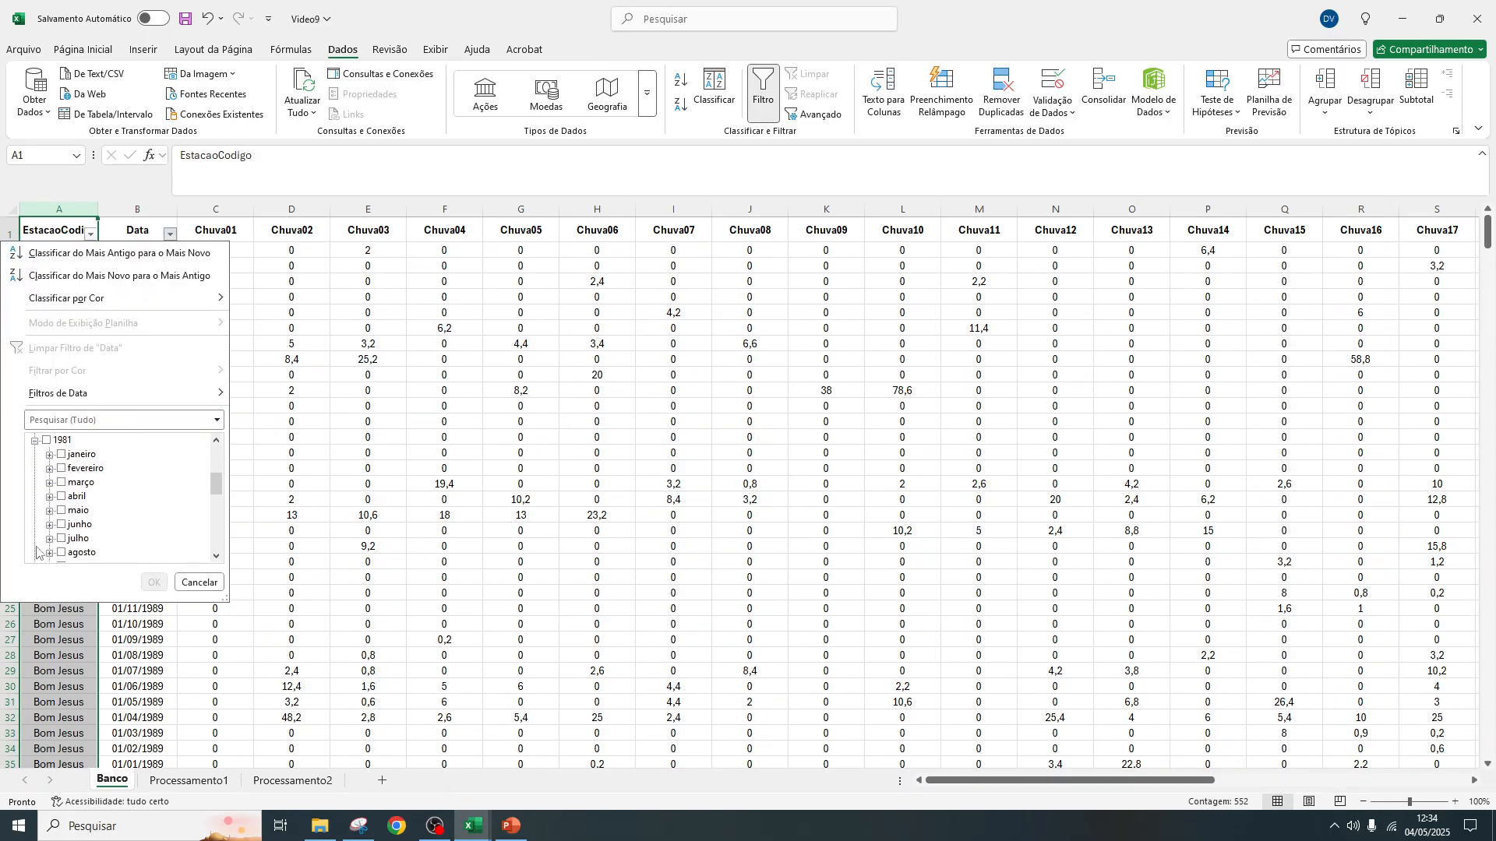
left_click(62, 496)
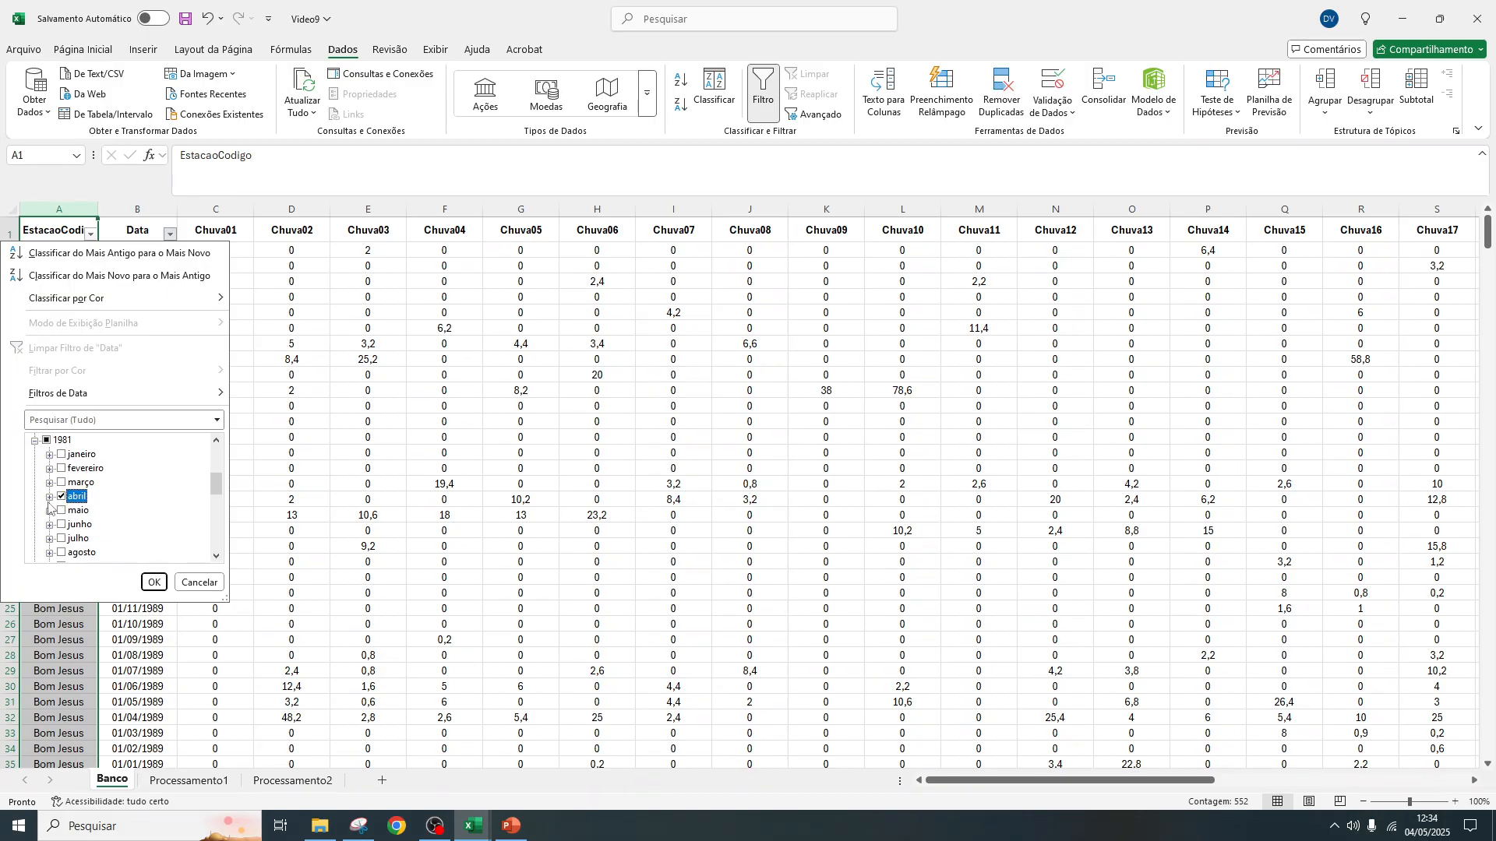
left_click(155, 582)
Widen the EstacaoCodigo column in Banco and restore all dates in the Data filter
left_click_drag(99, 209, 138, 208)
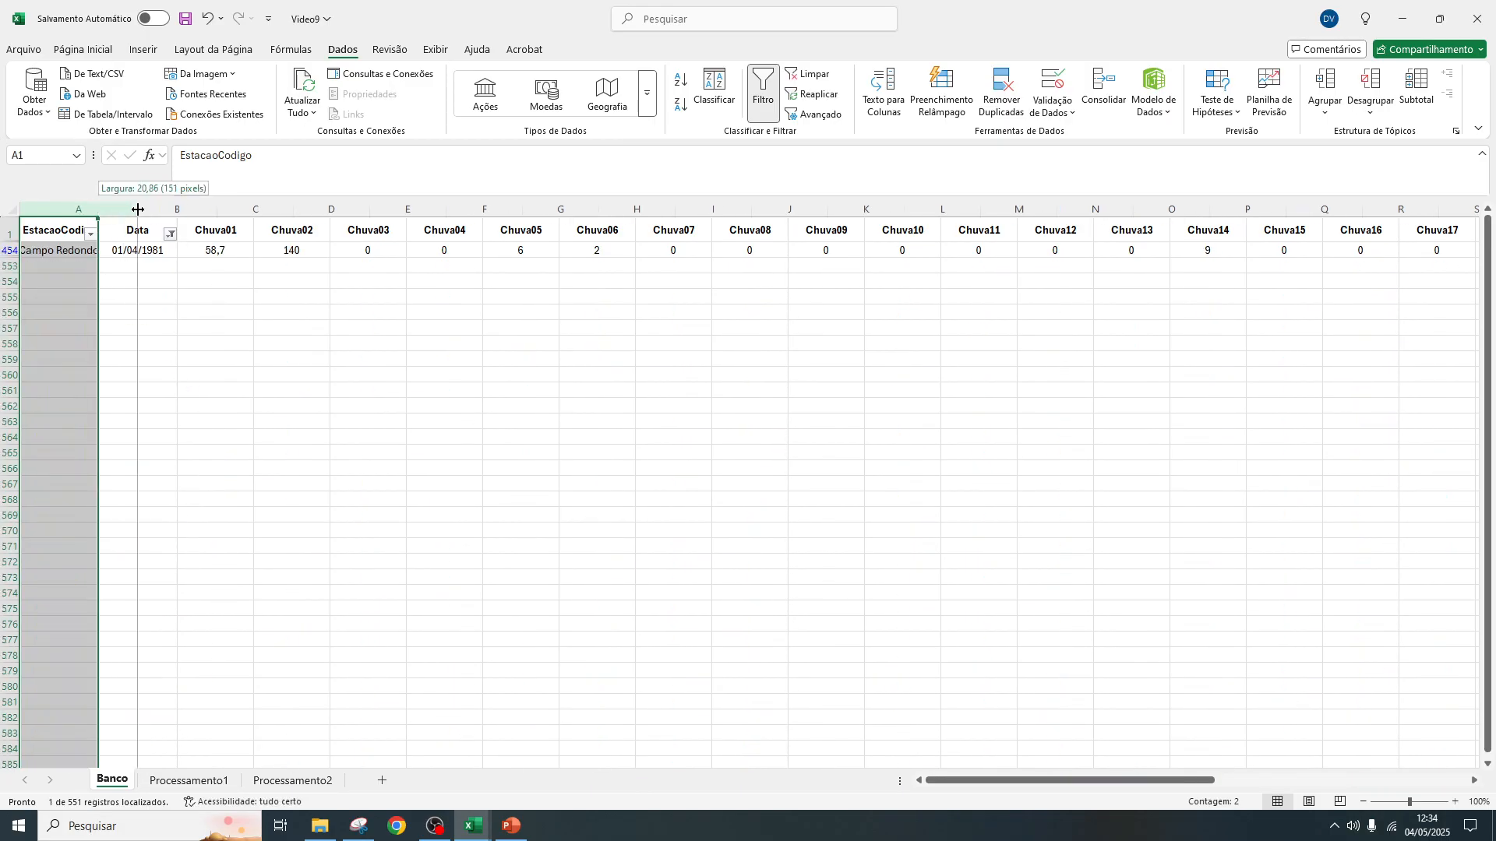
left_click(210, 234)
left_click(100, 441)
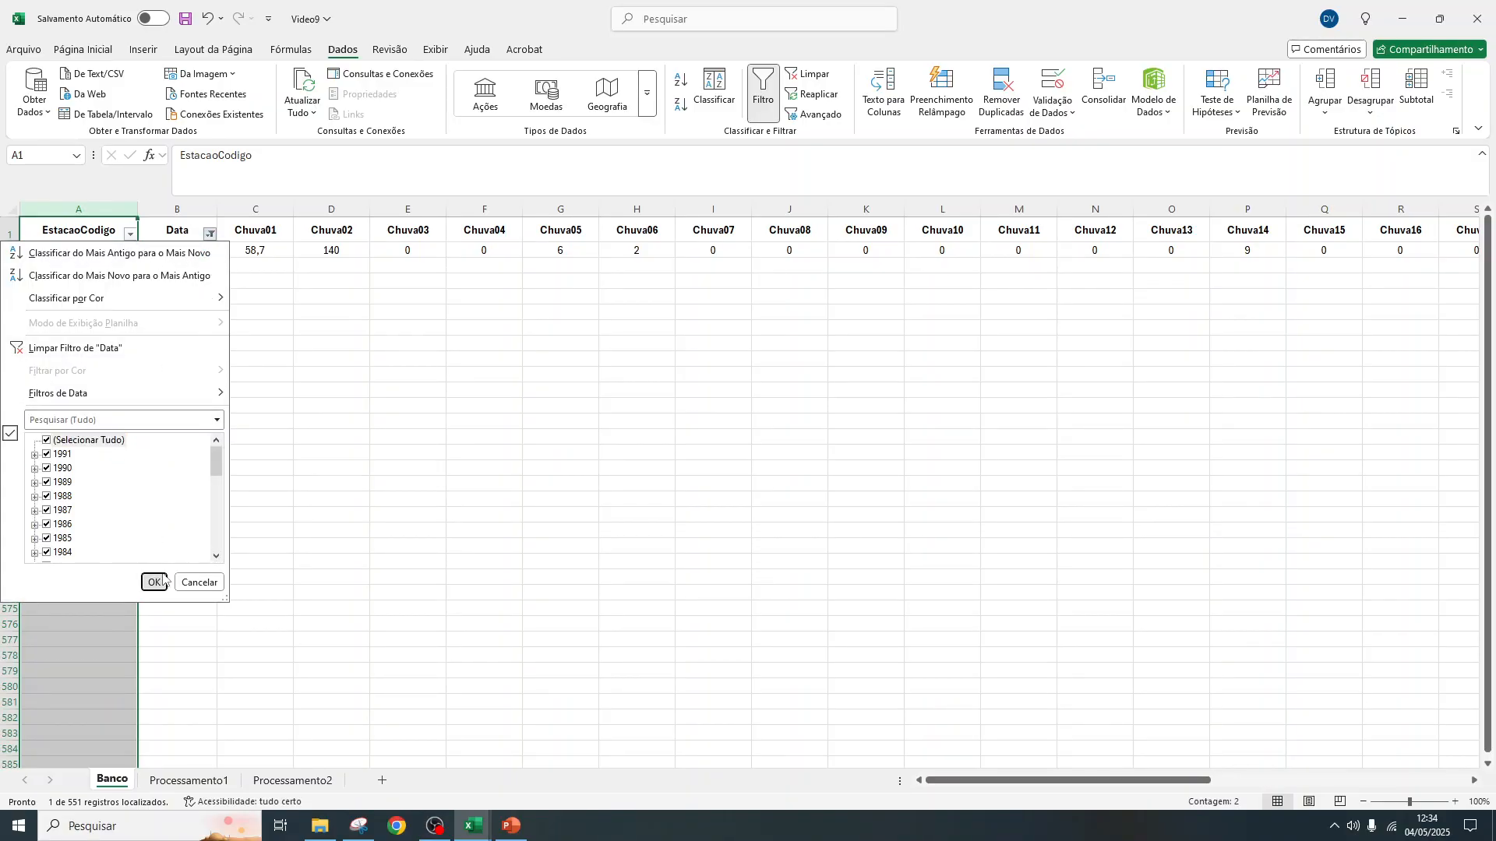
left_click(162, 578)
Review the July 1962 rows in Processamento2 from Data through Resultado, down to 22/07/1962
left_click(293, 781)
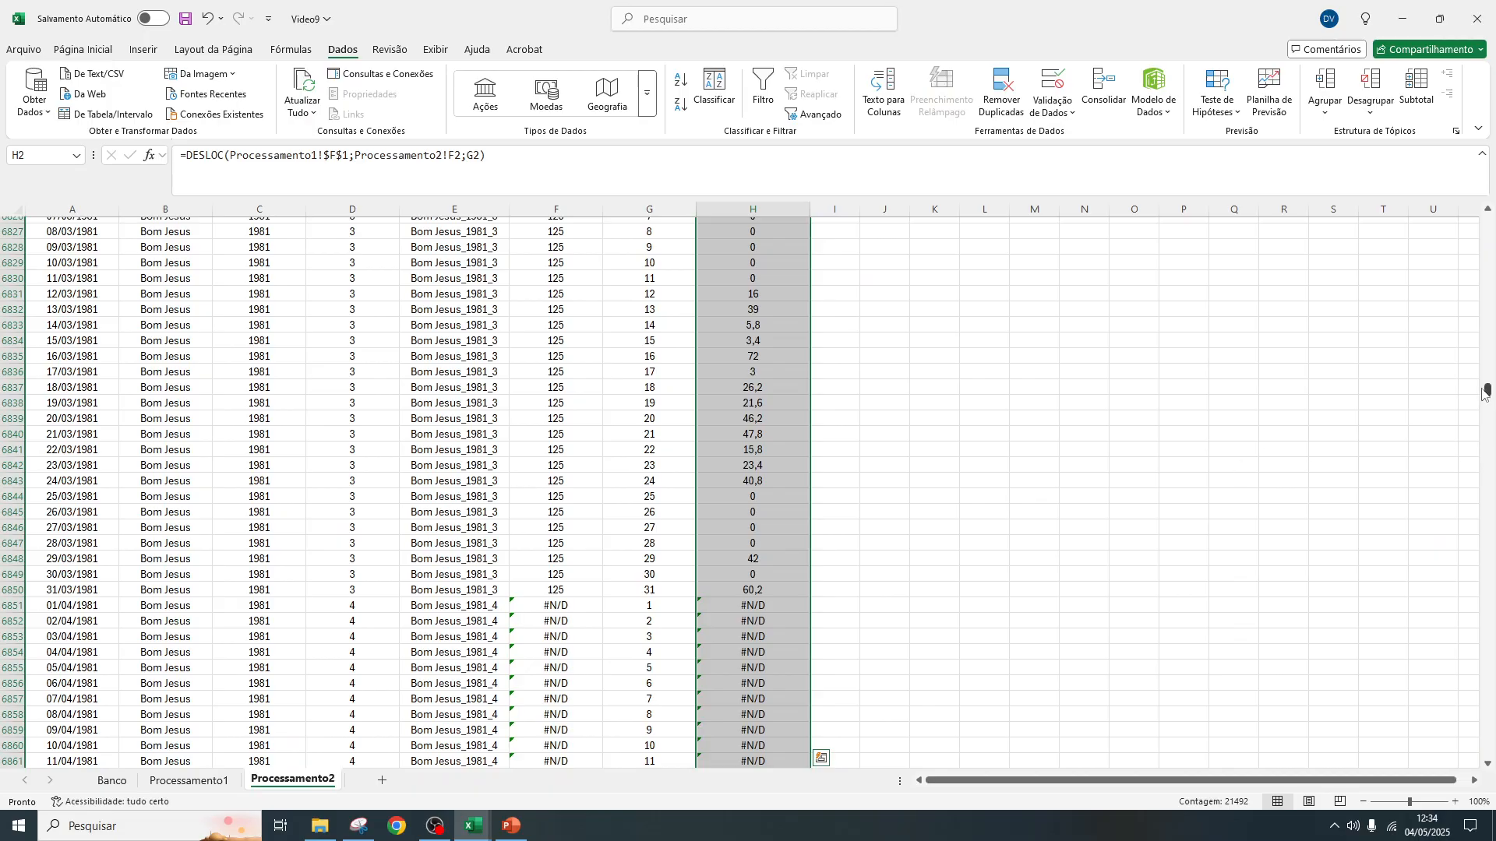
left_click_drag(1487, 393, 1487, 218)
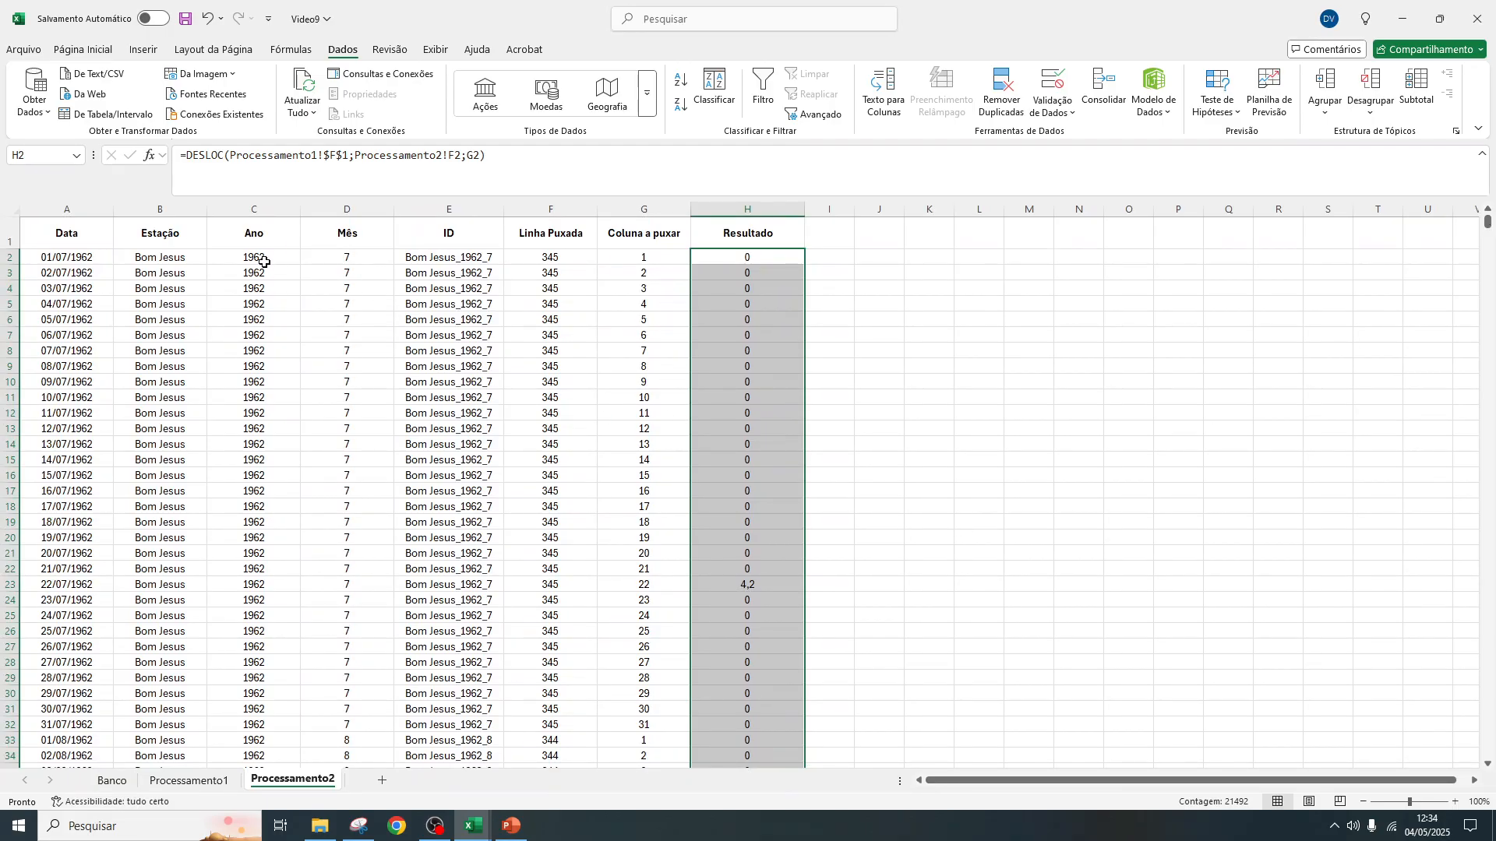
left_click_drag(264, 259, 701, 250)
left_click(349, 257)
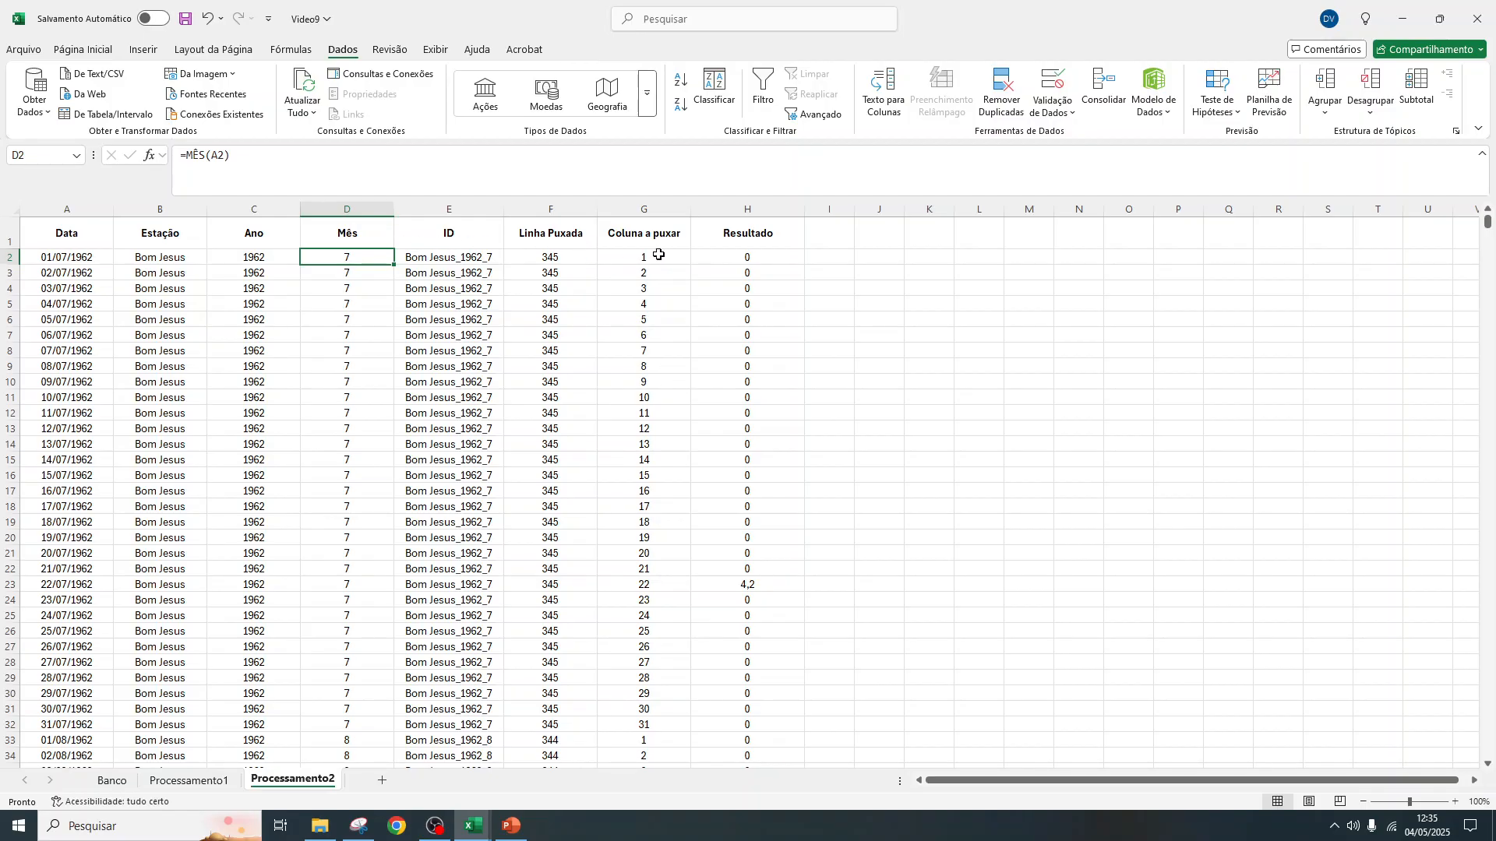
left_click_drag(87, 257, 741, 566)
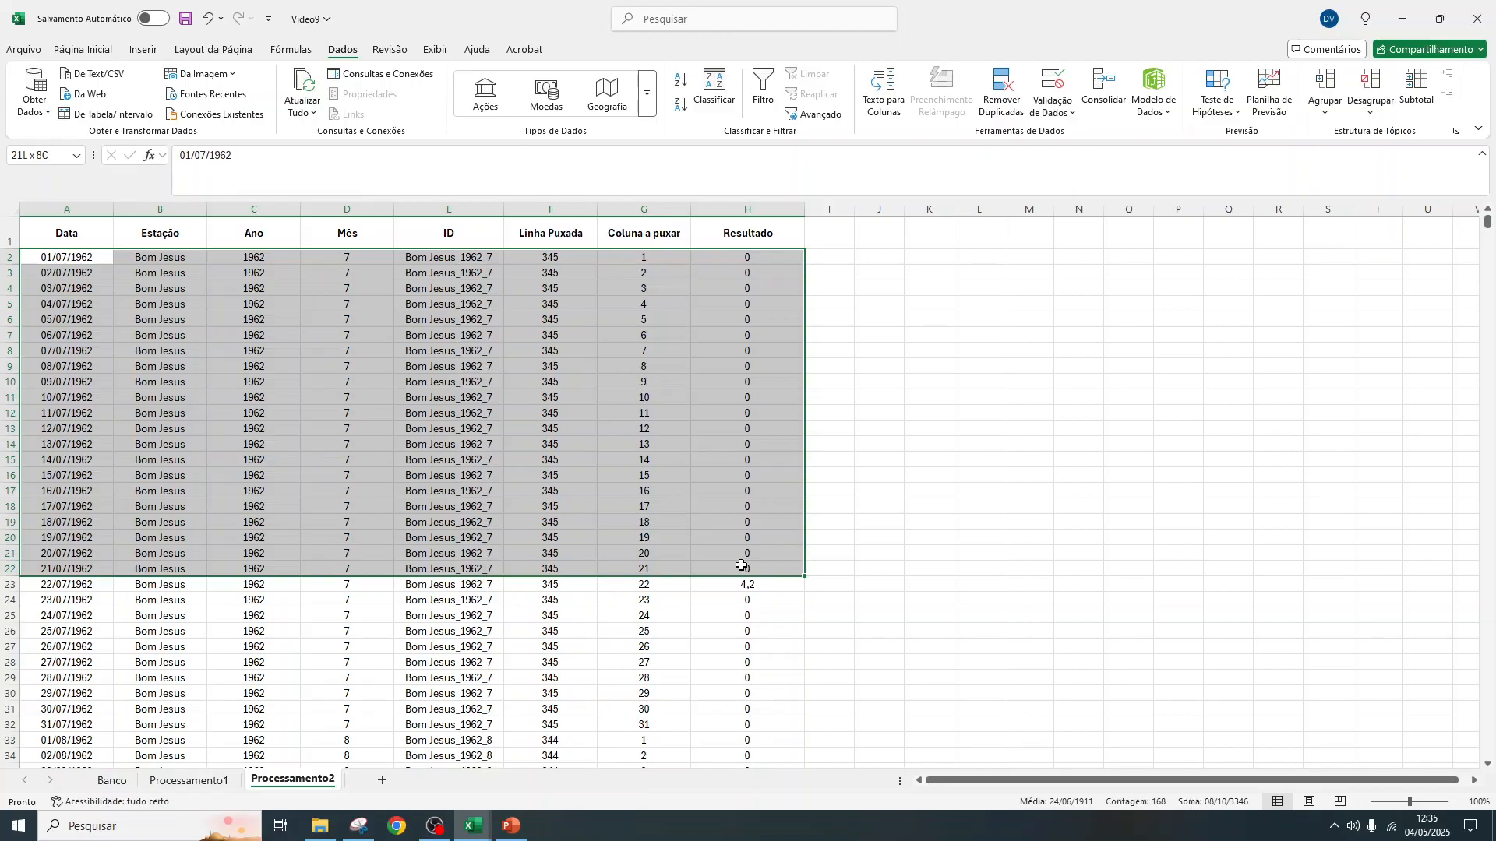
left_click_drag(741, 566, 746, 580)
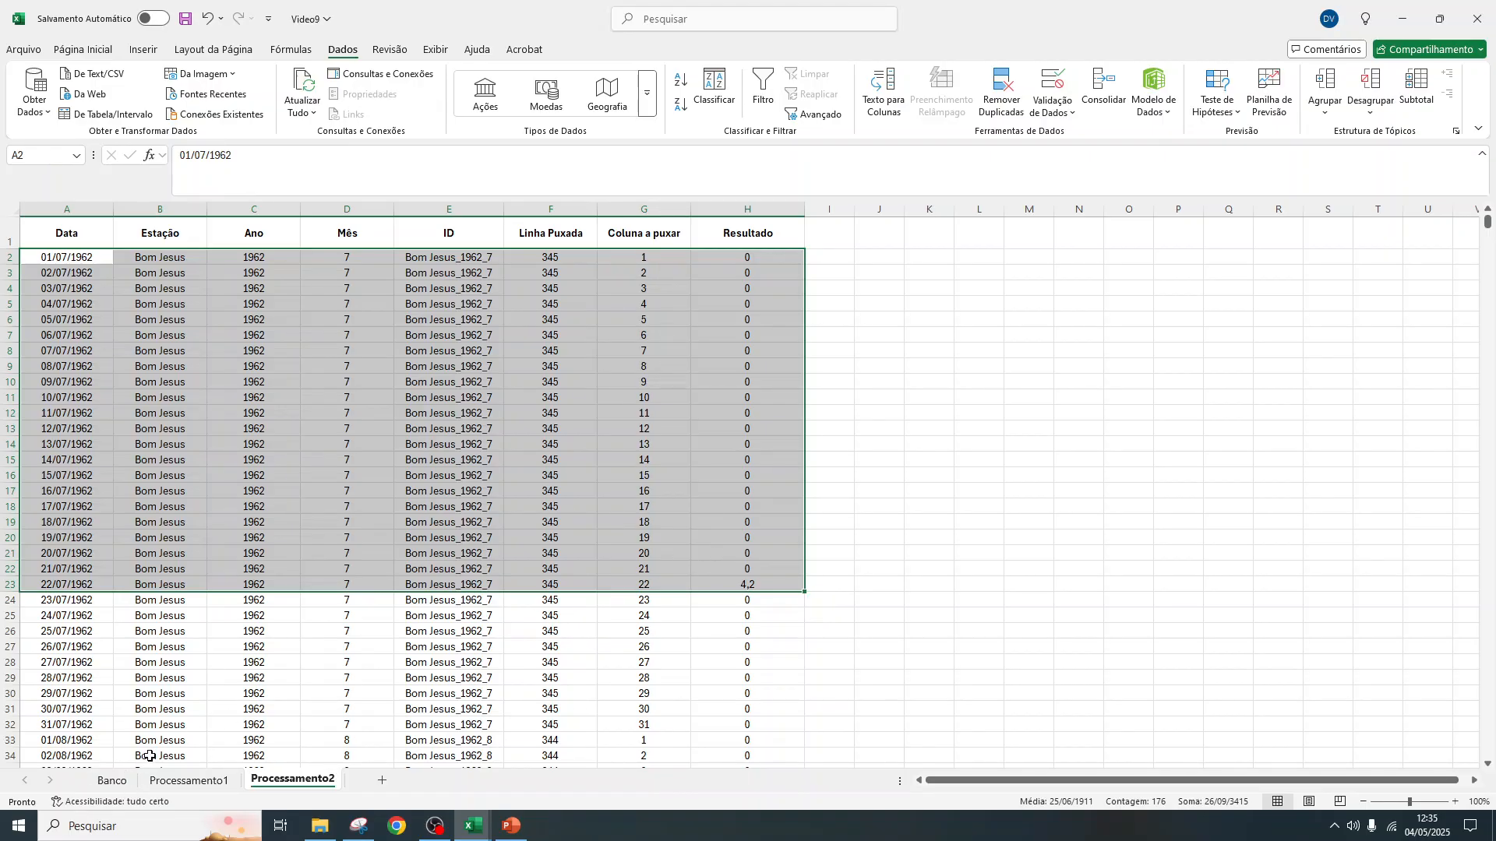
Filter the Data column in Banco to show only julho 1962
left_click(112, 780)
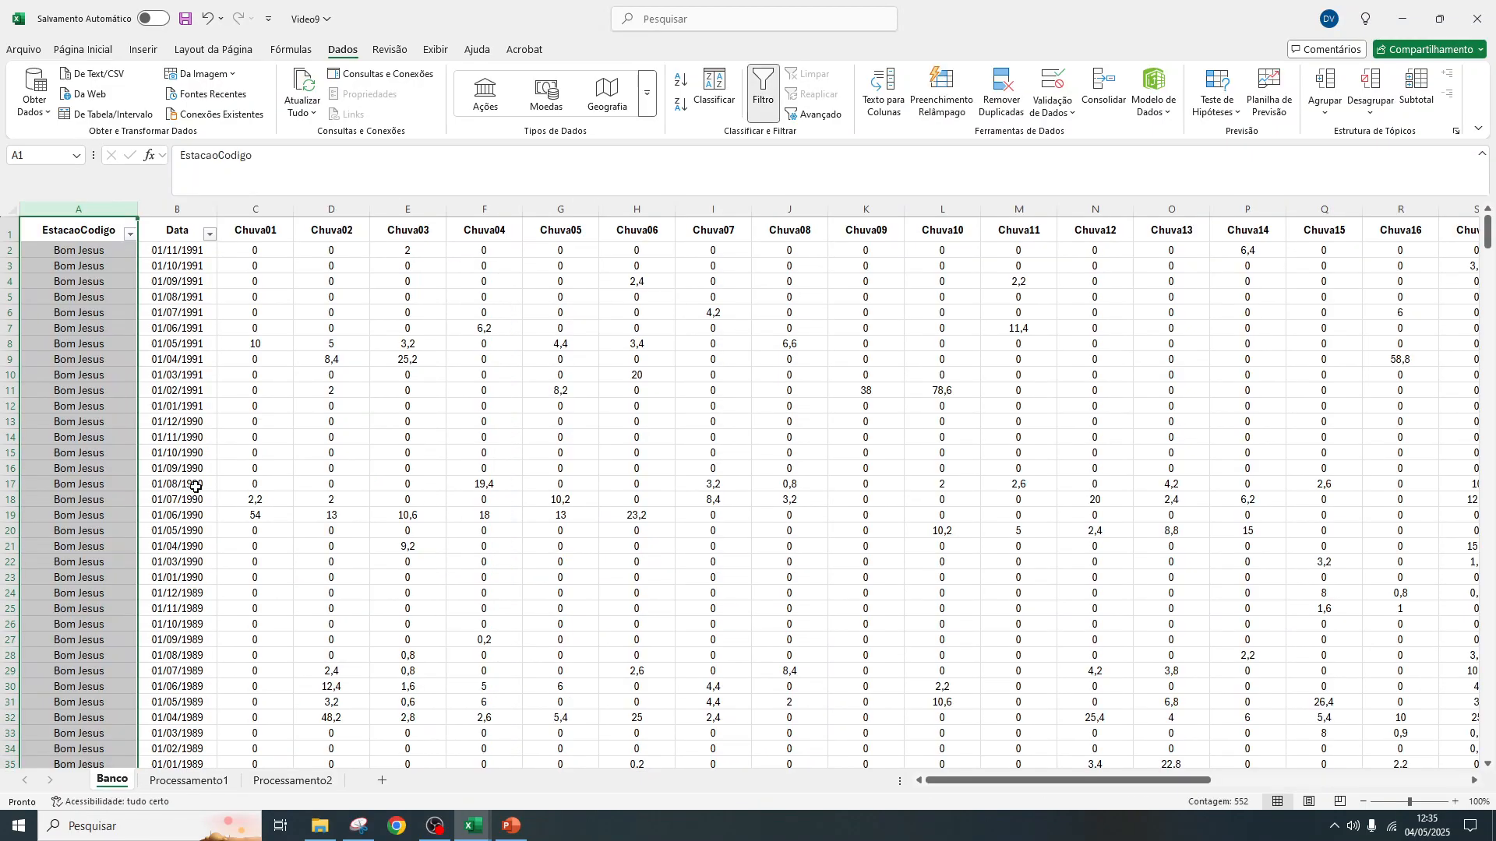
left_click(293, 780)
left_click(112, 780)
left_click(208, 234)
left_click(105, 442)
left_click_drag(216, 463, 217, 542)
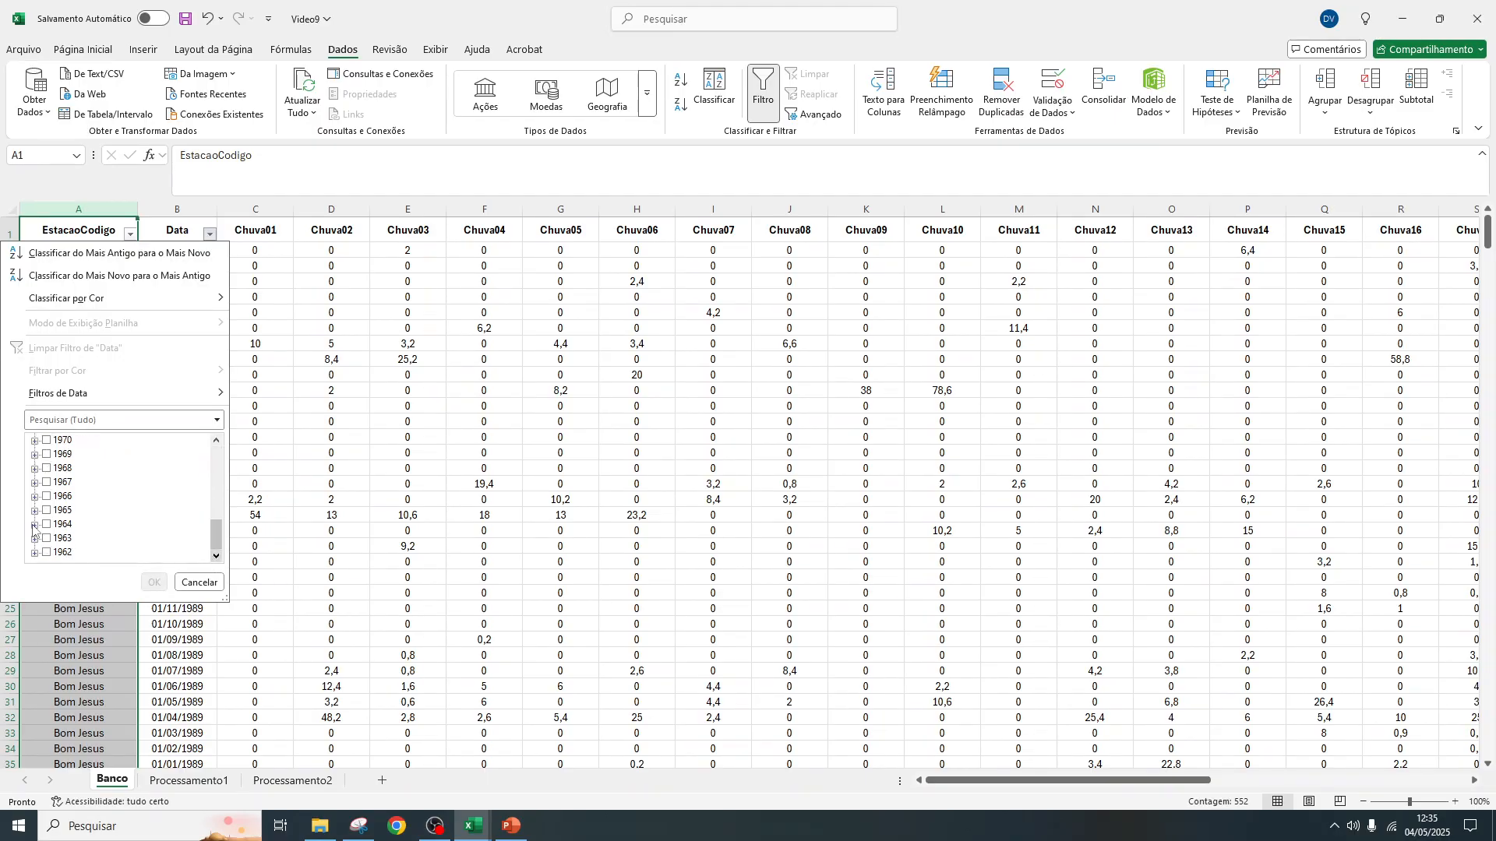
left_click(34, 553)
left_click(61, 483)
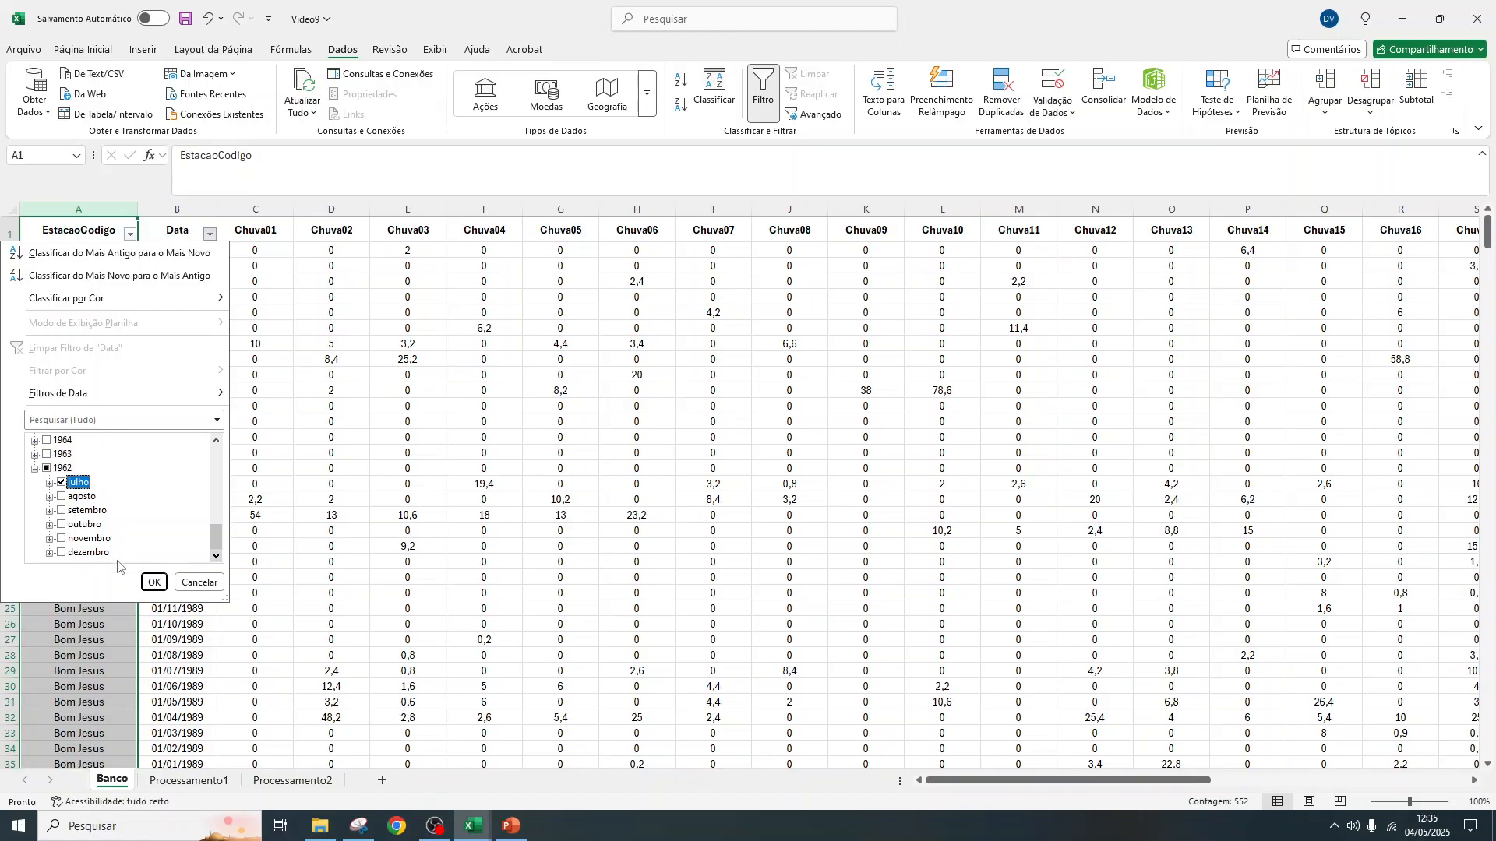
left_click(153, 583)
Compare the July 1962 values from Chuva01 to Chuva22 in Banco with the Resultado column in Processamento2
left_click(211, 254)
left_click_drag(249, 250, 1220, 244)
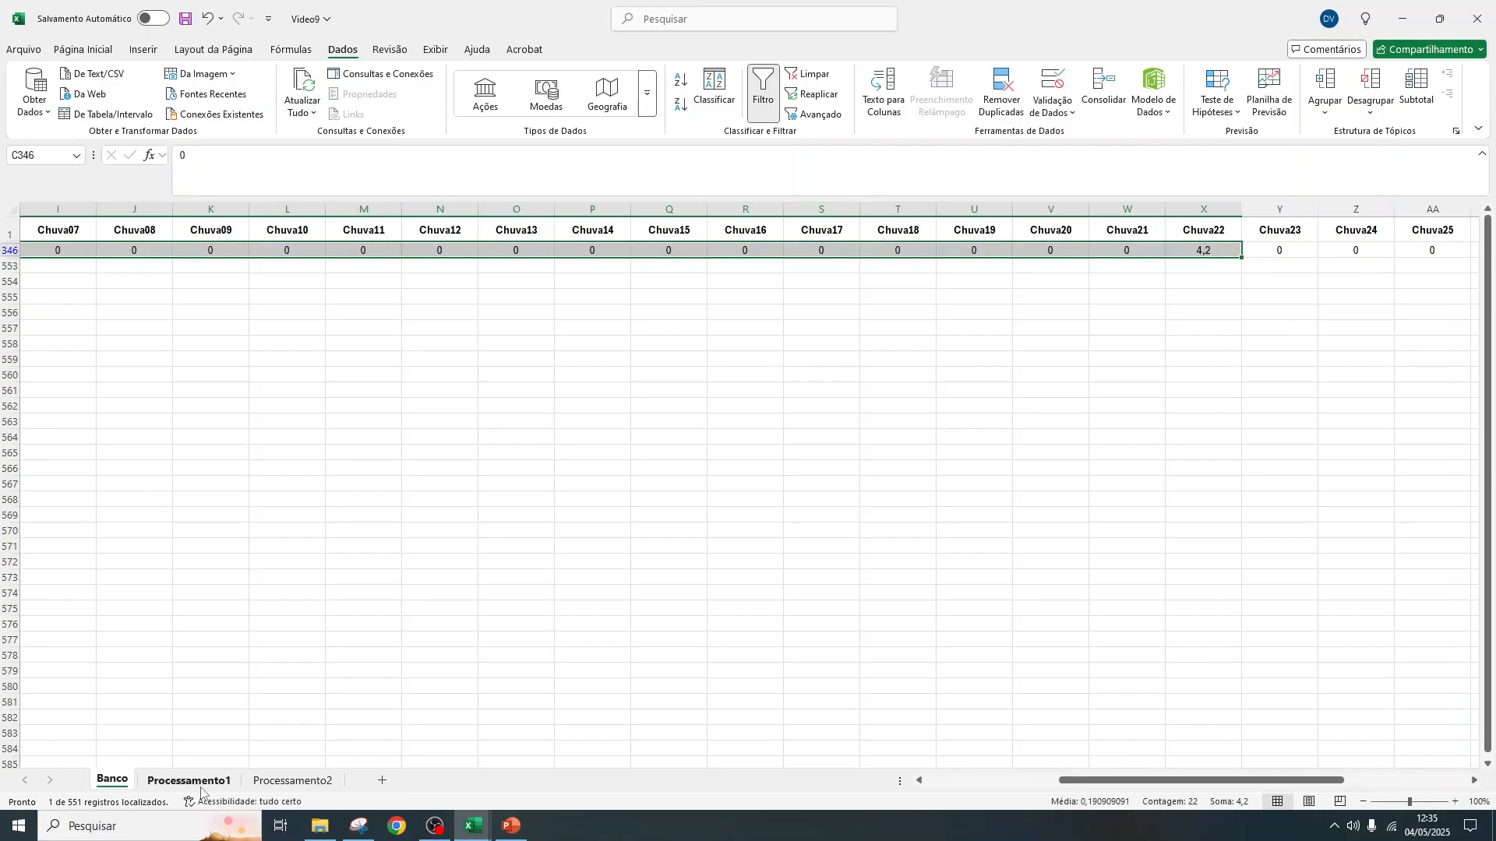
left_click(293, 779)
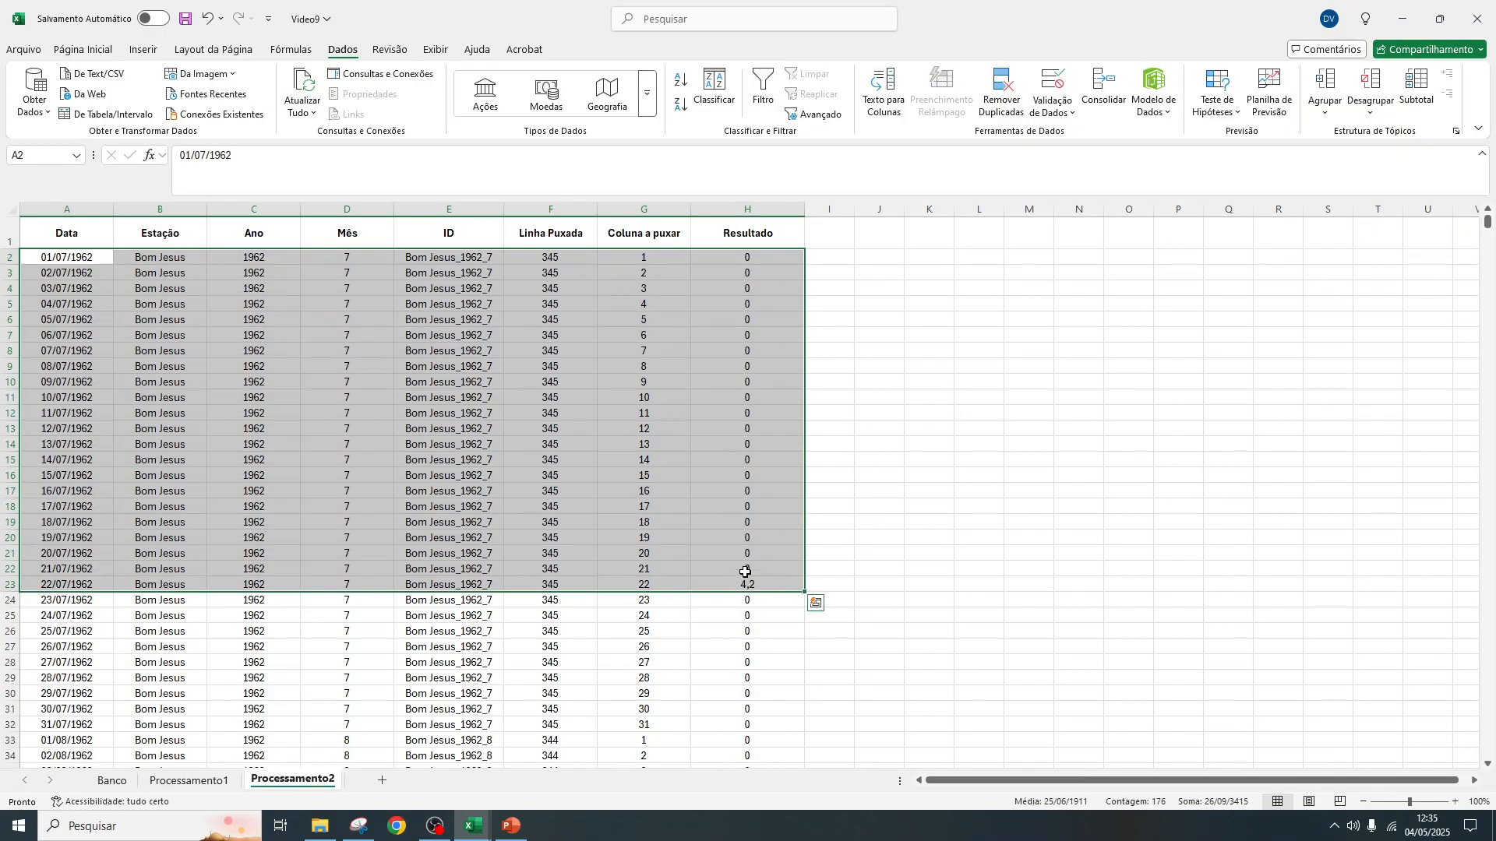
Select the 15/08/1962 record in Processamento2, from Resultado back to Data, for checking
scroll(737, 575, "down", 7)
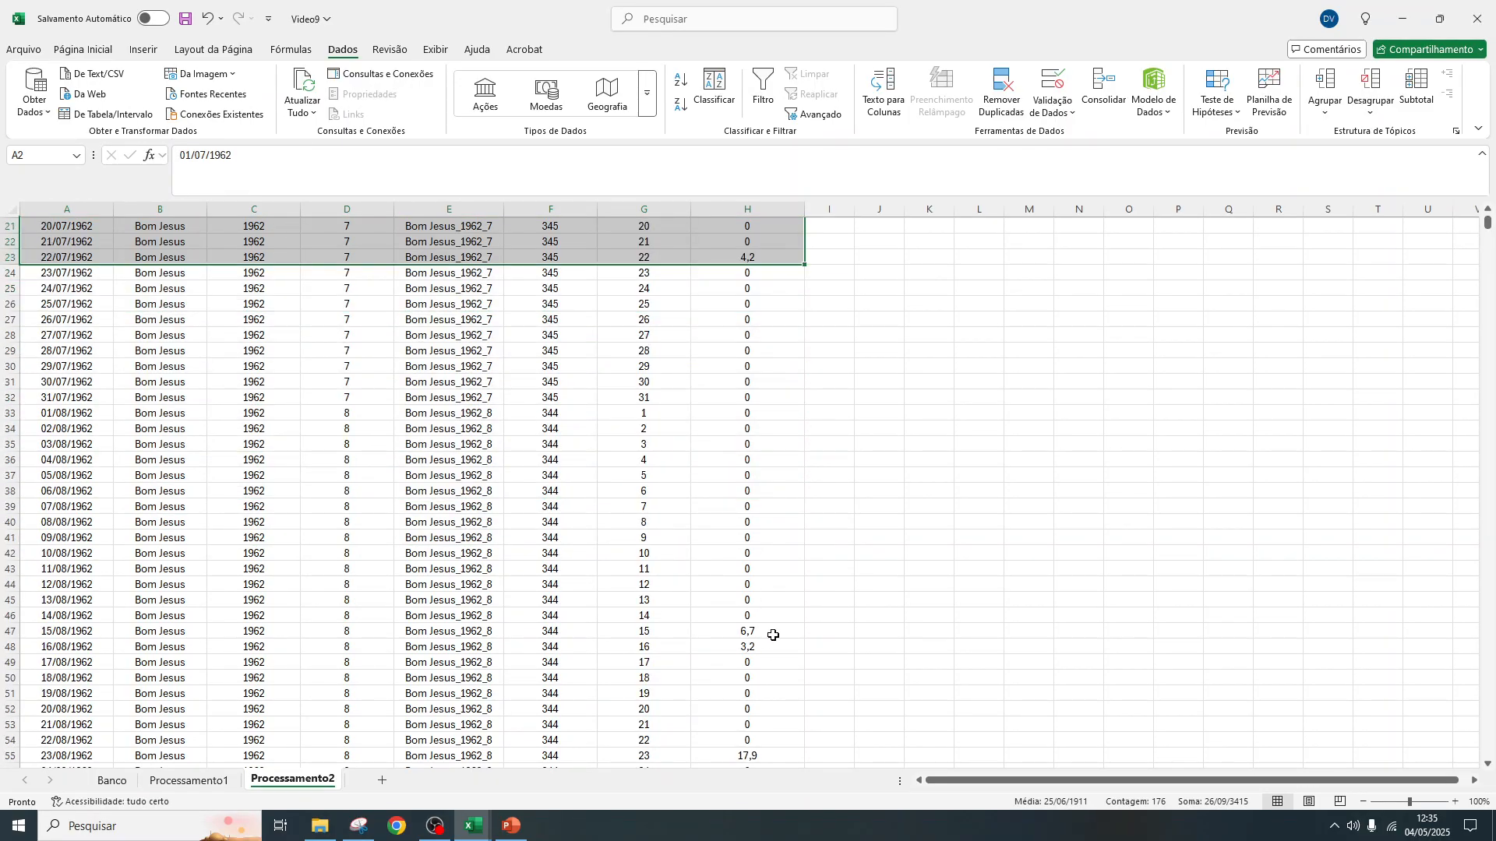
left_click_drag(773, 632, 99, 632)
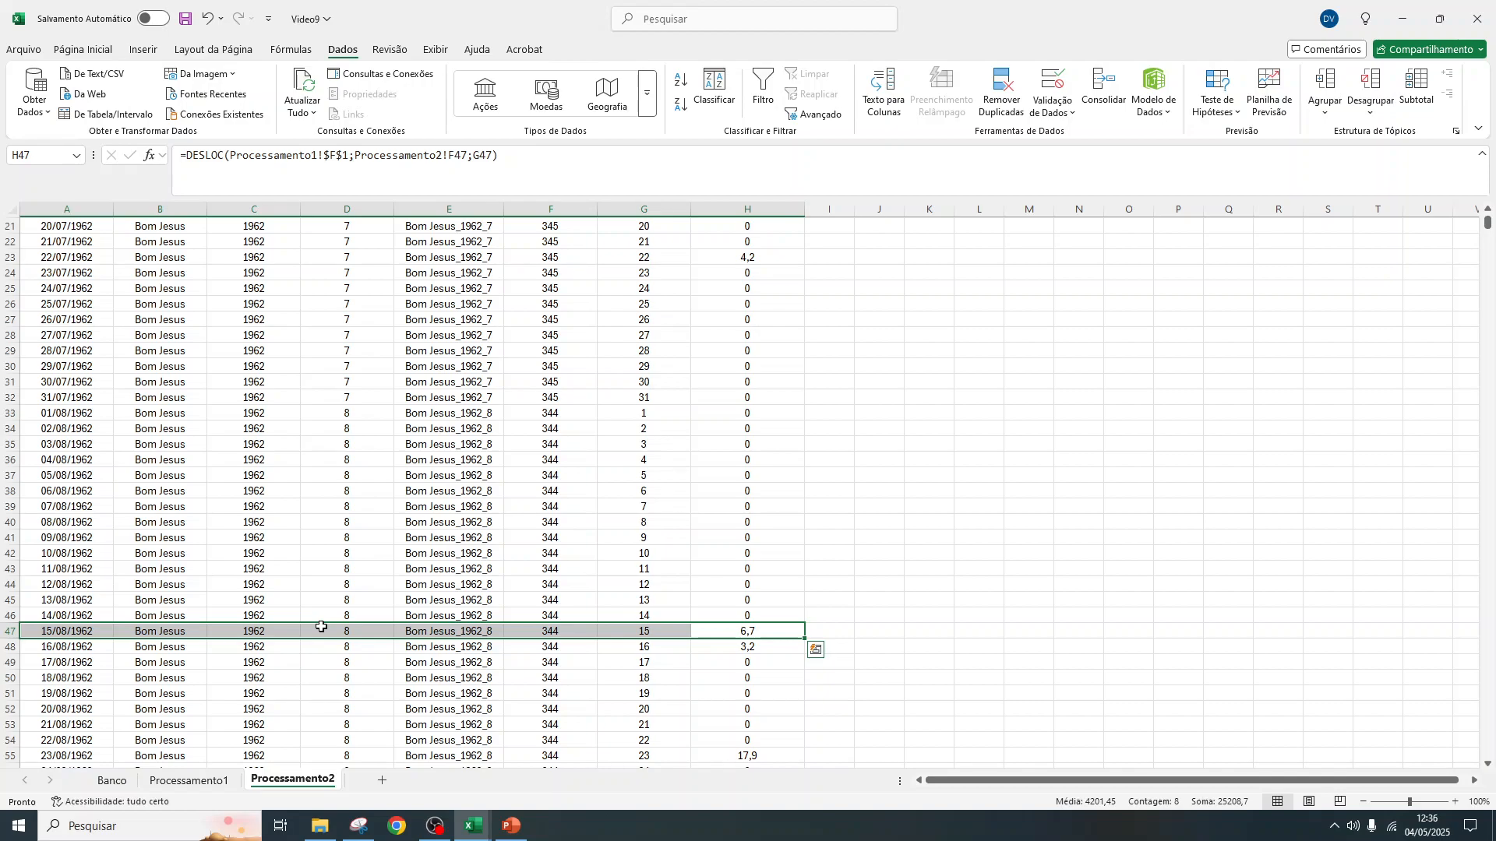
Filter the Data column in Banco to show only agosto 1962
left_click(113, 782)
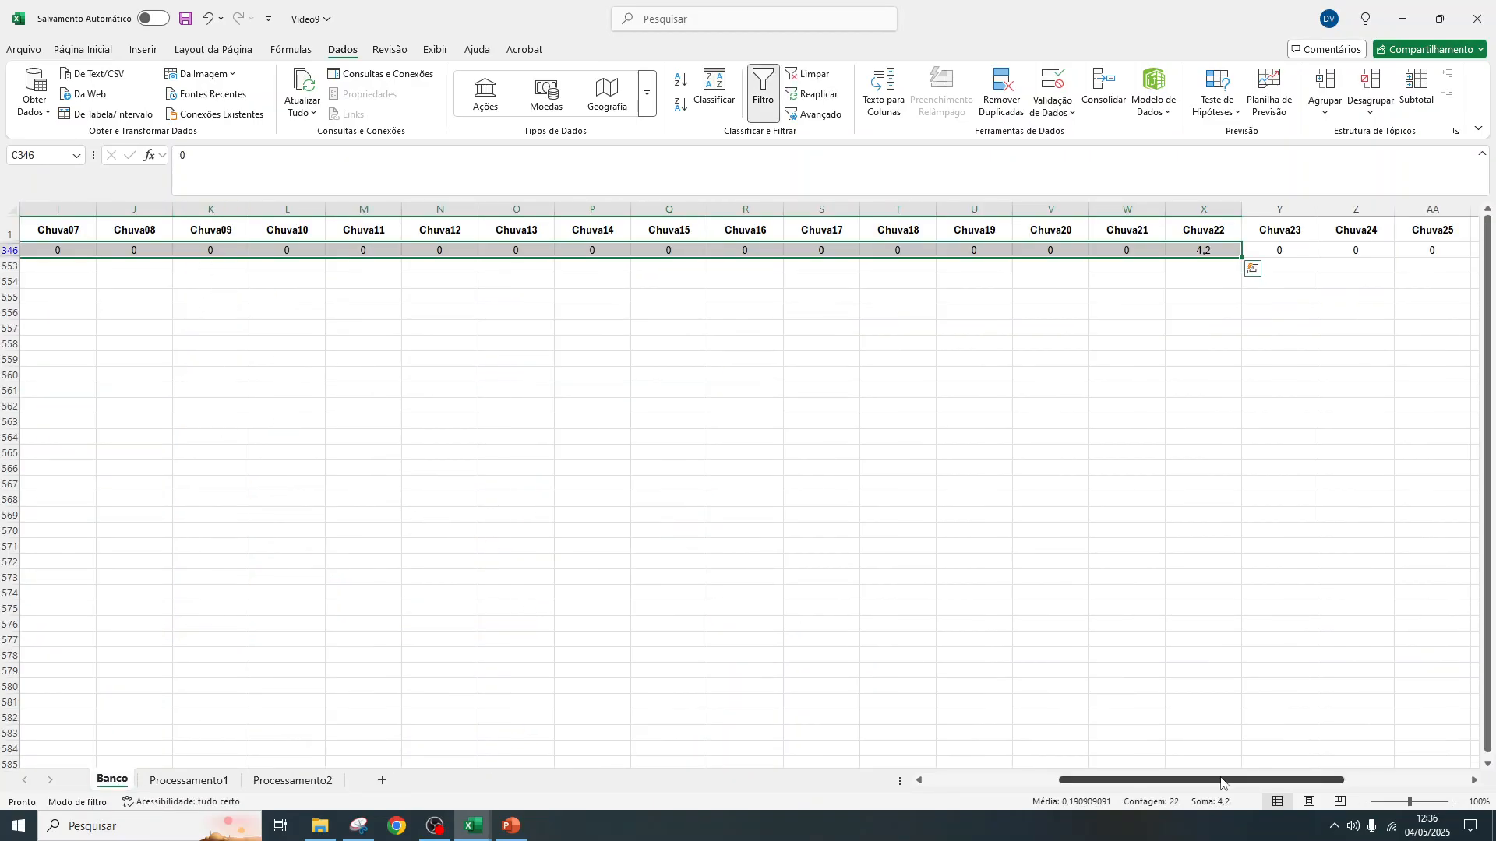
left_click_drag(1250, 779, 668, 775)
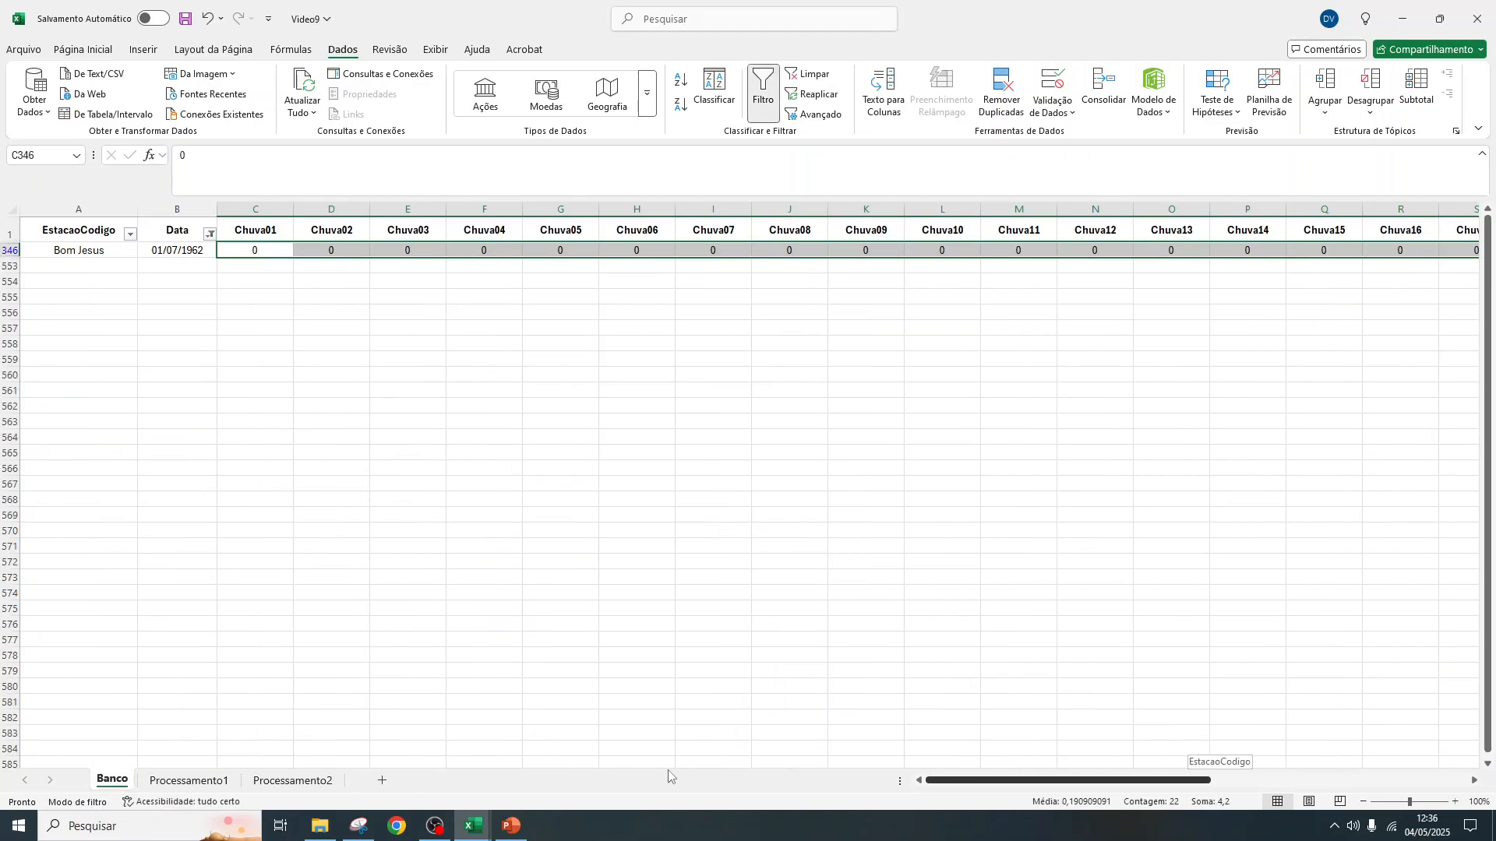
left_click(210, 234)
left_click(153, 583)
left_click(315, 782)
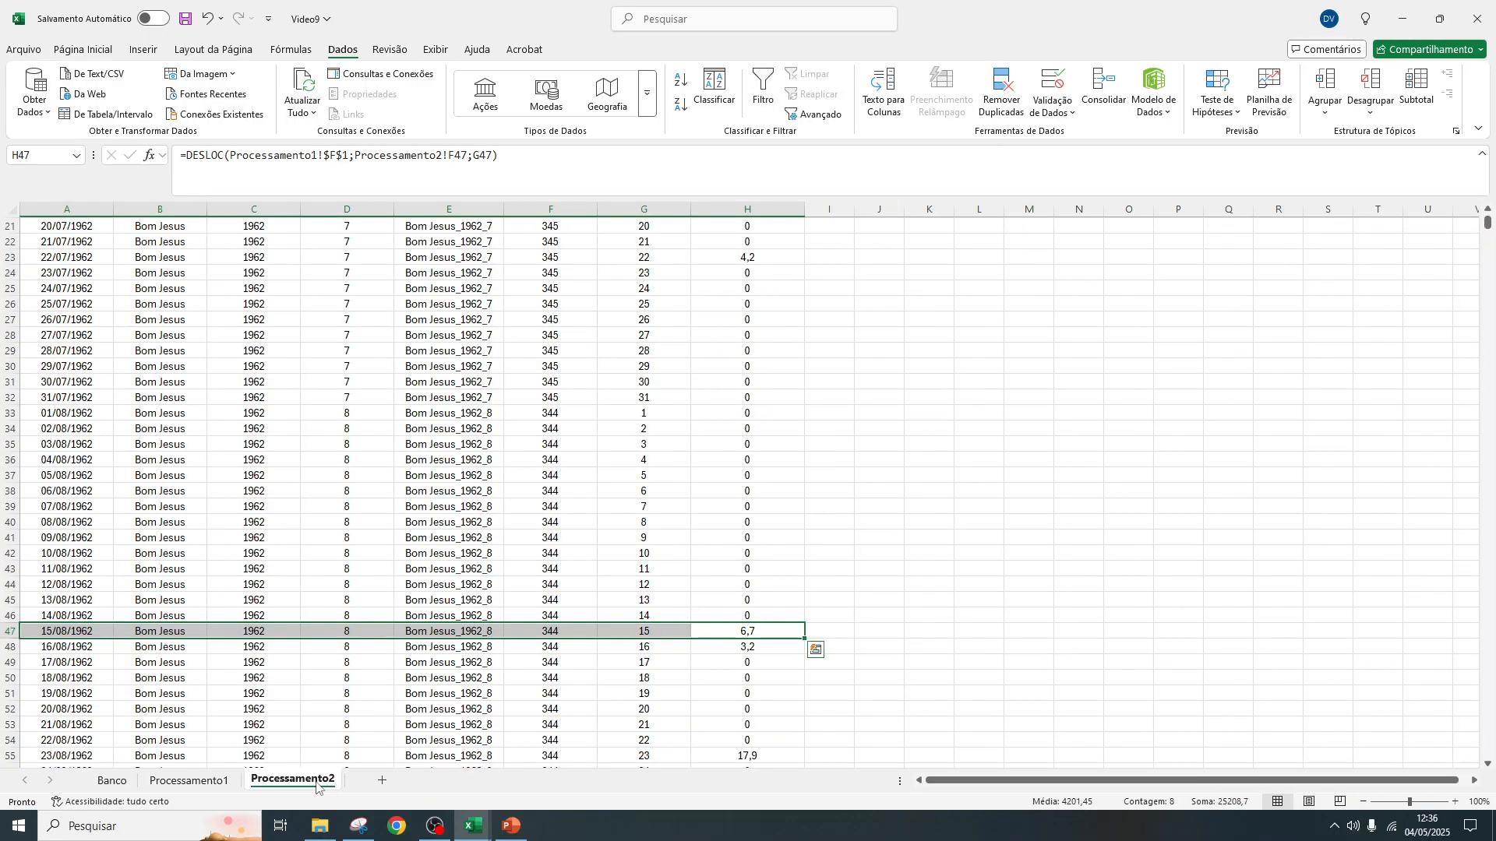
left_click(107, 781)
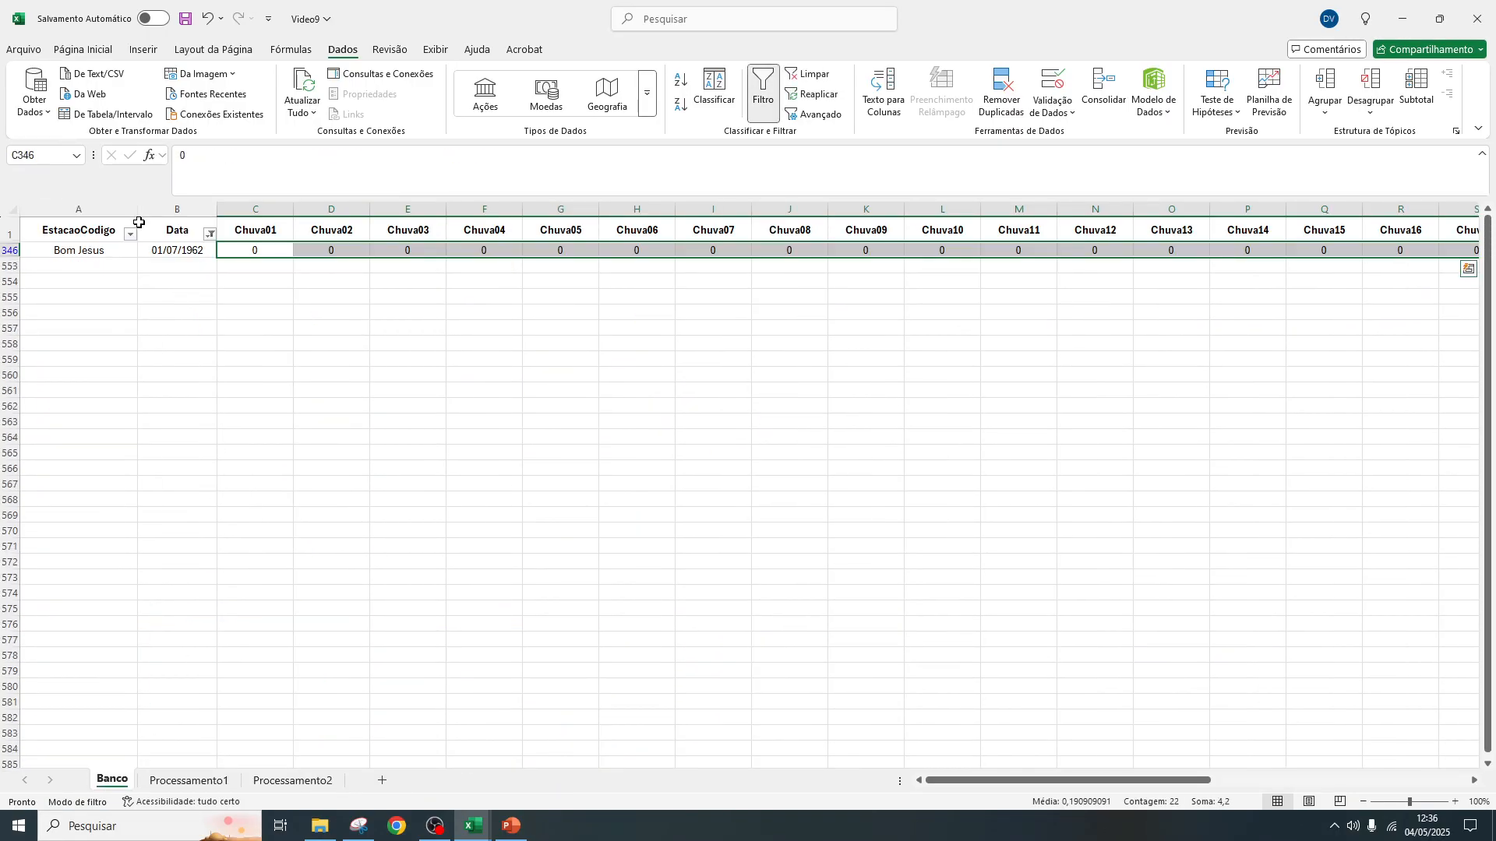
left_click(210, 236)
scroll(41, 479, "down", 7)
left_click(34, 552)
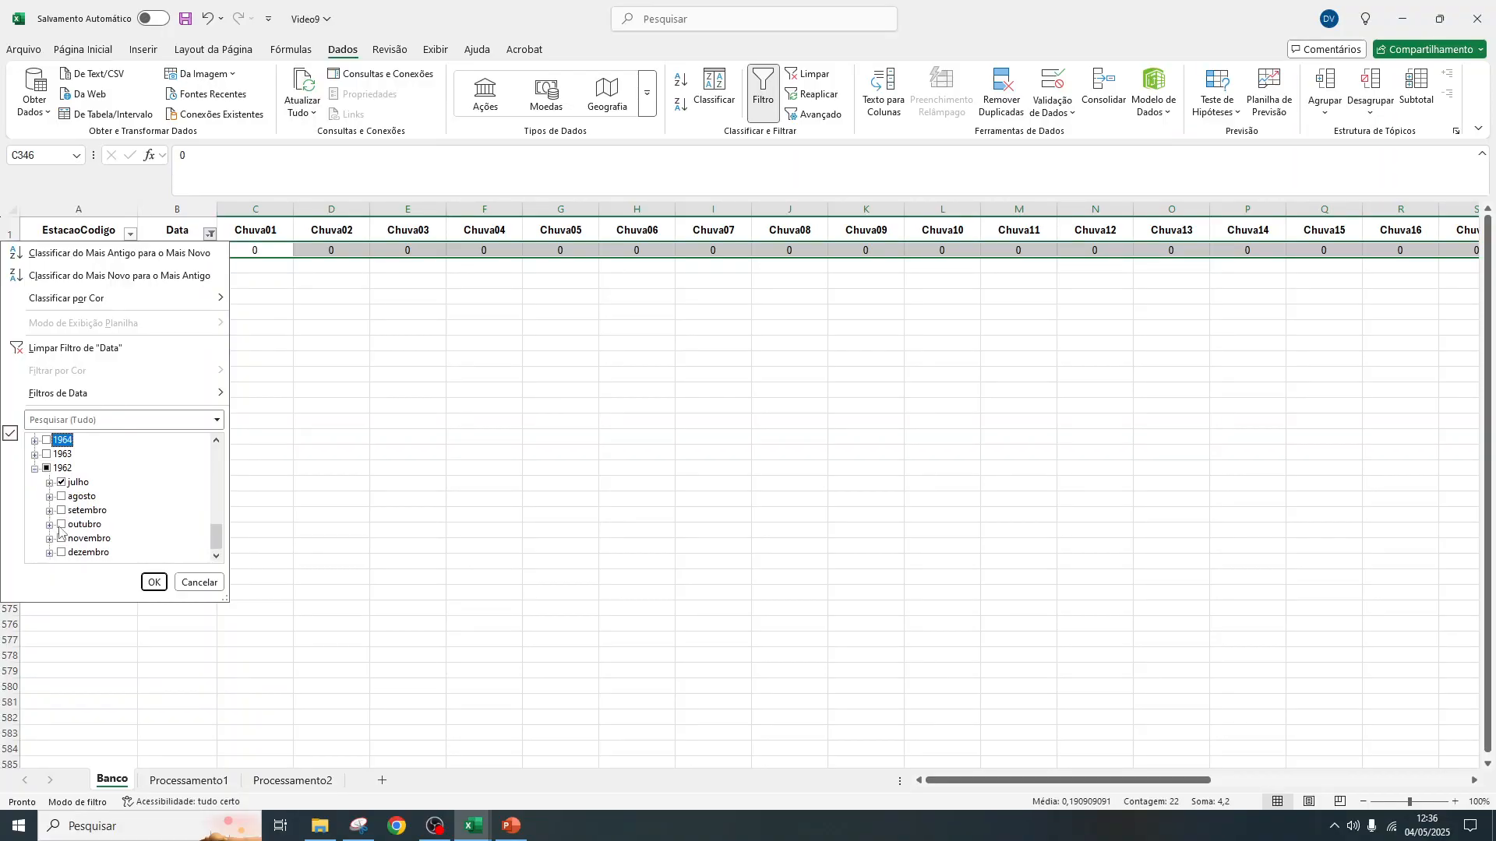
left_click(153, 582)
Compare Chuva15 and Chuva16 for August 1962 in Banco with the 15/08/1962 and 16/08/1962 Resultado values in Processamento2
left_click(294, 783)
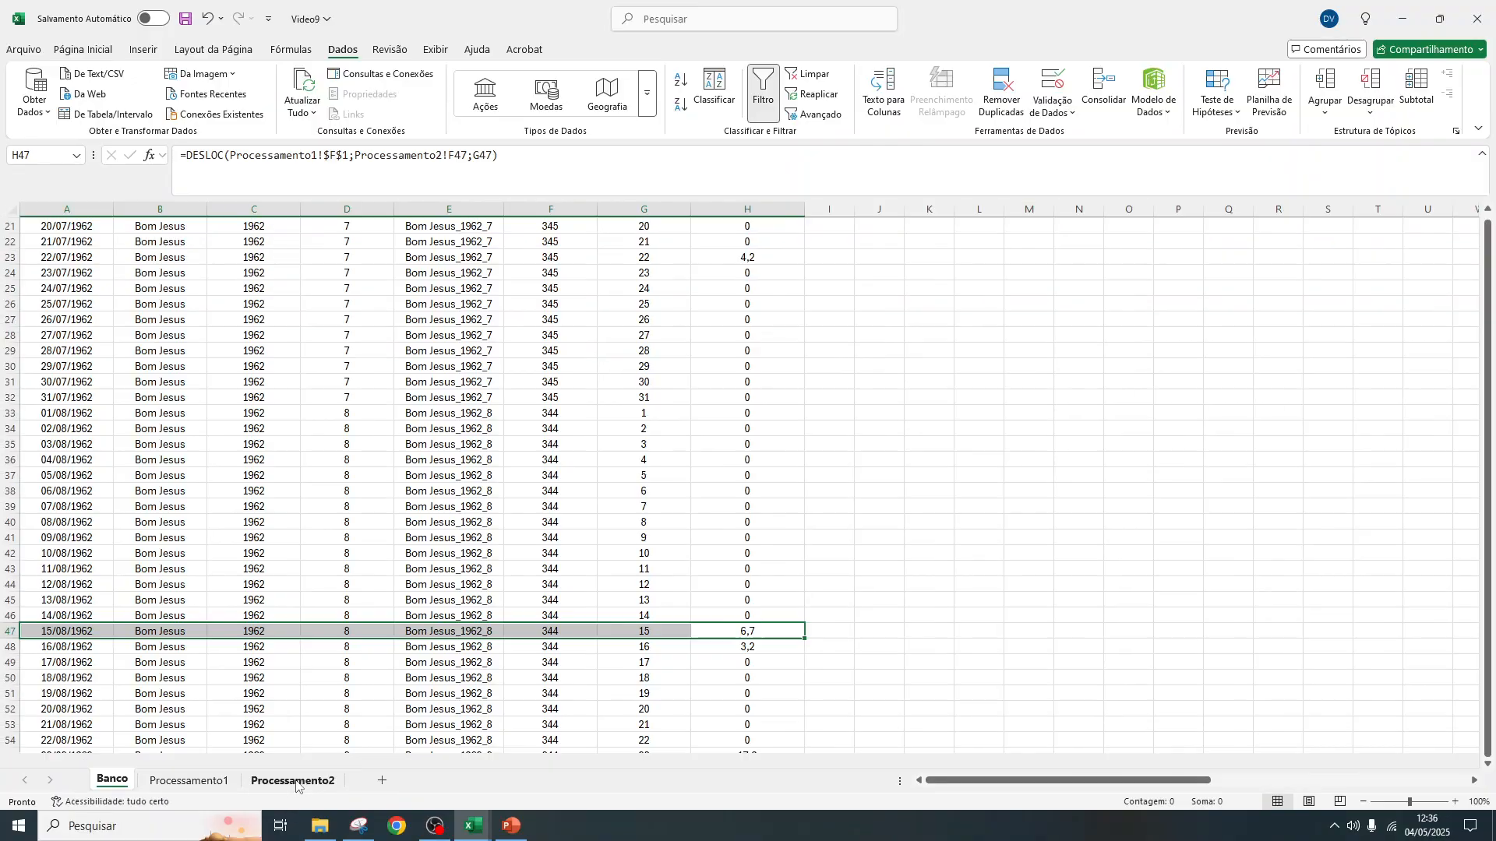
left_click(93, 784)
left_click(1322, 250)
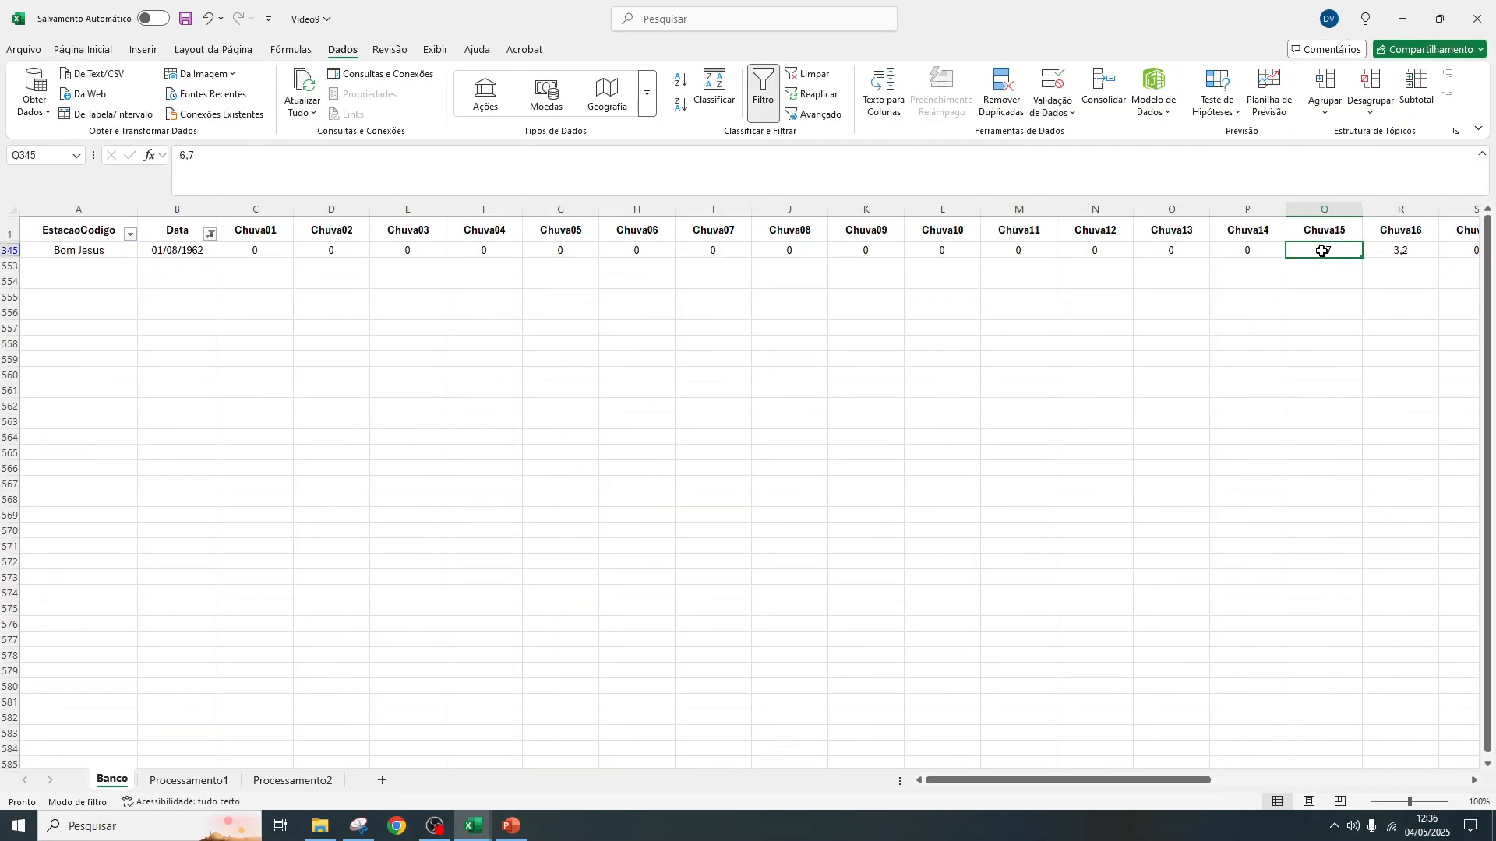
left_click(291, 781)
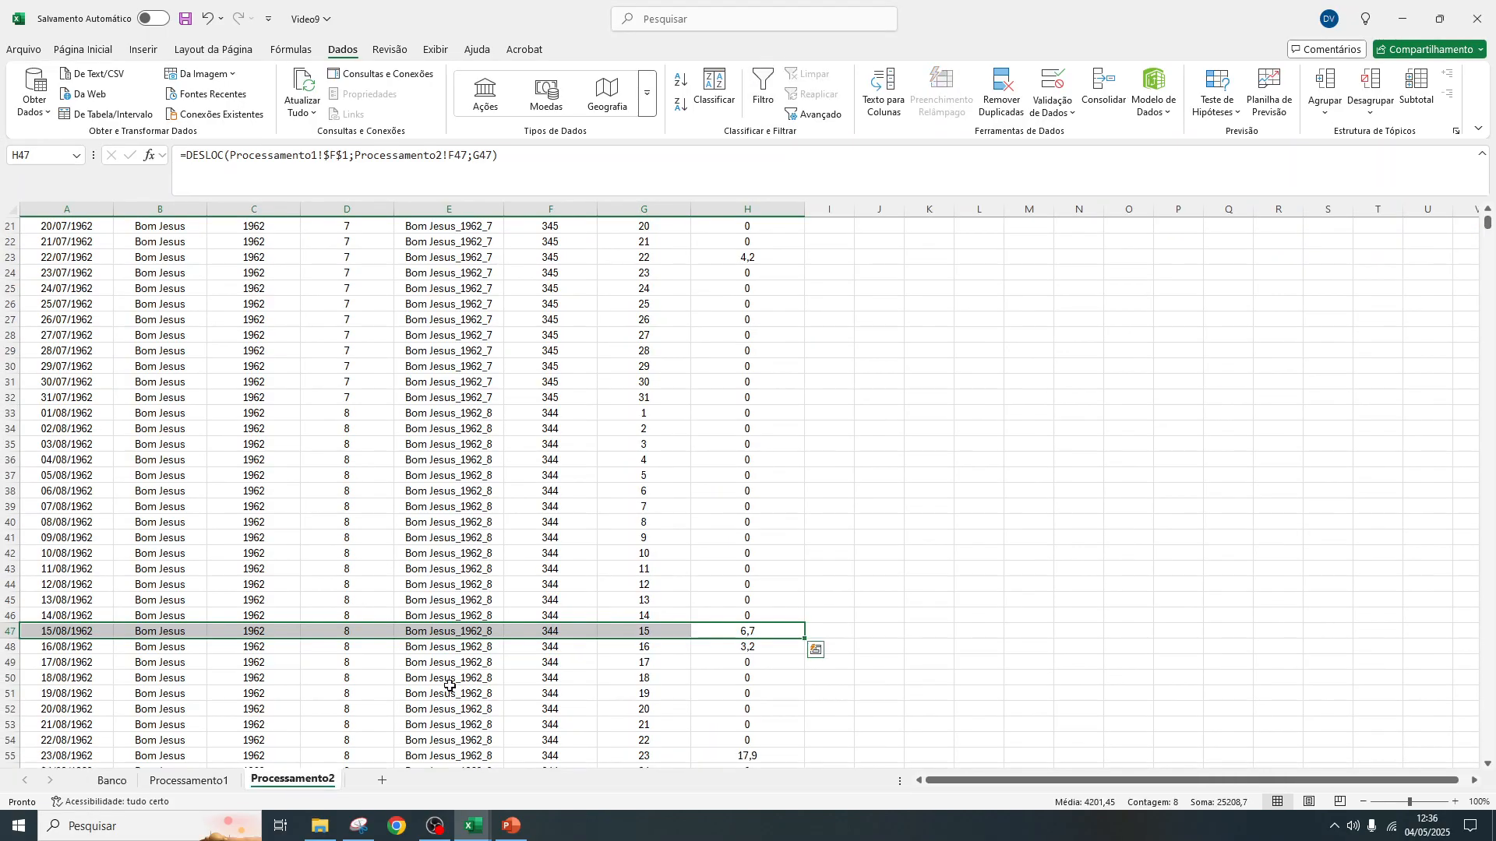
left_click(767, 650)
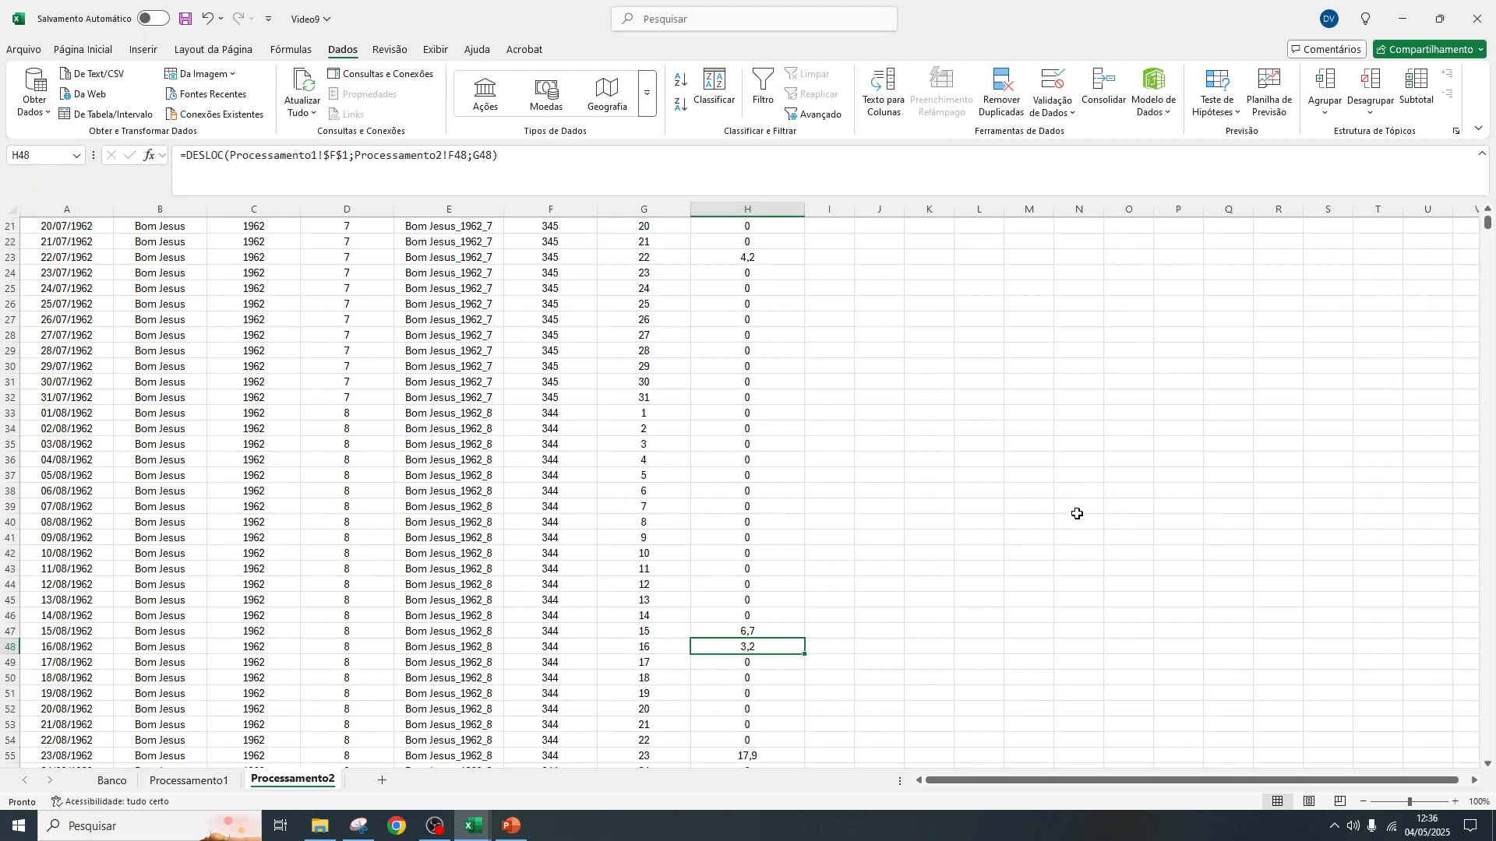
scroll(1441, 258, "up", 7)
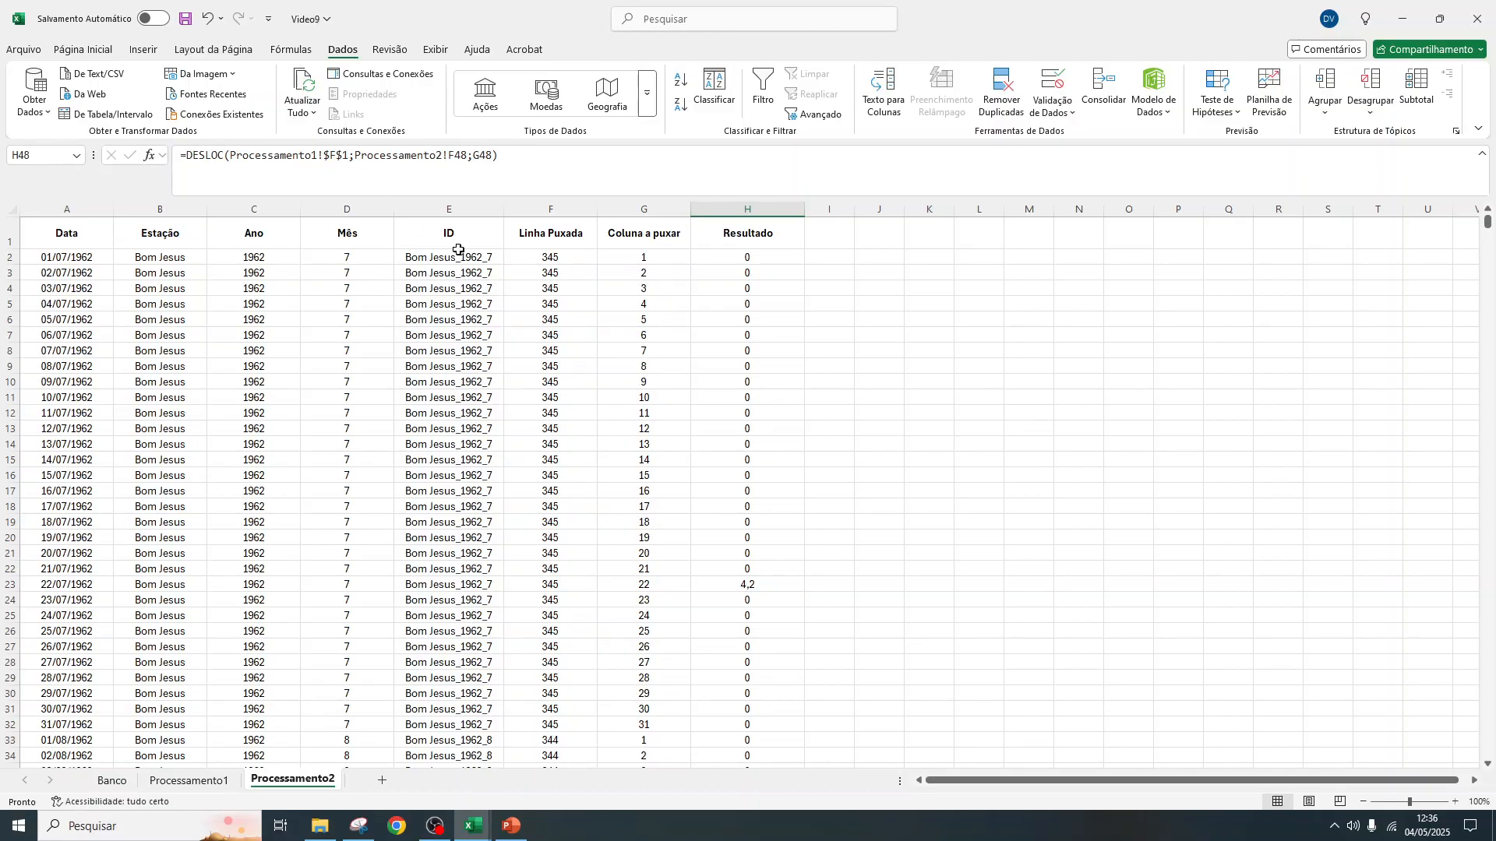
Fill the header row from Data to Resultado in Processamento2 with yellow
left_click_drag(86, 226, 774, 234)
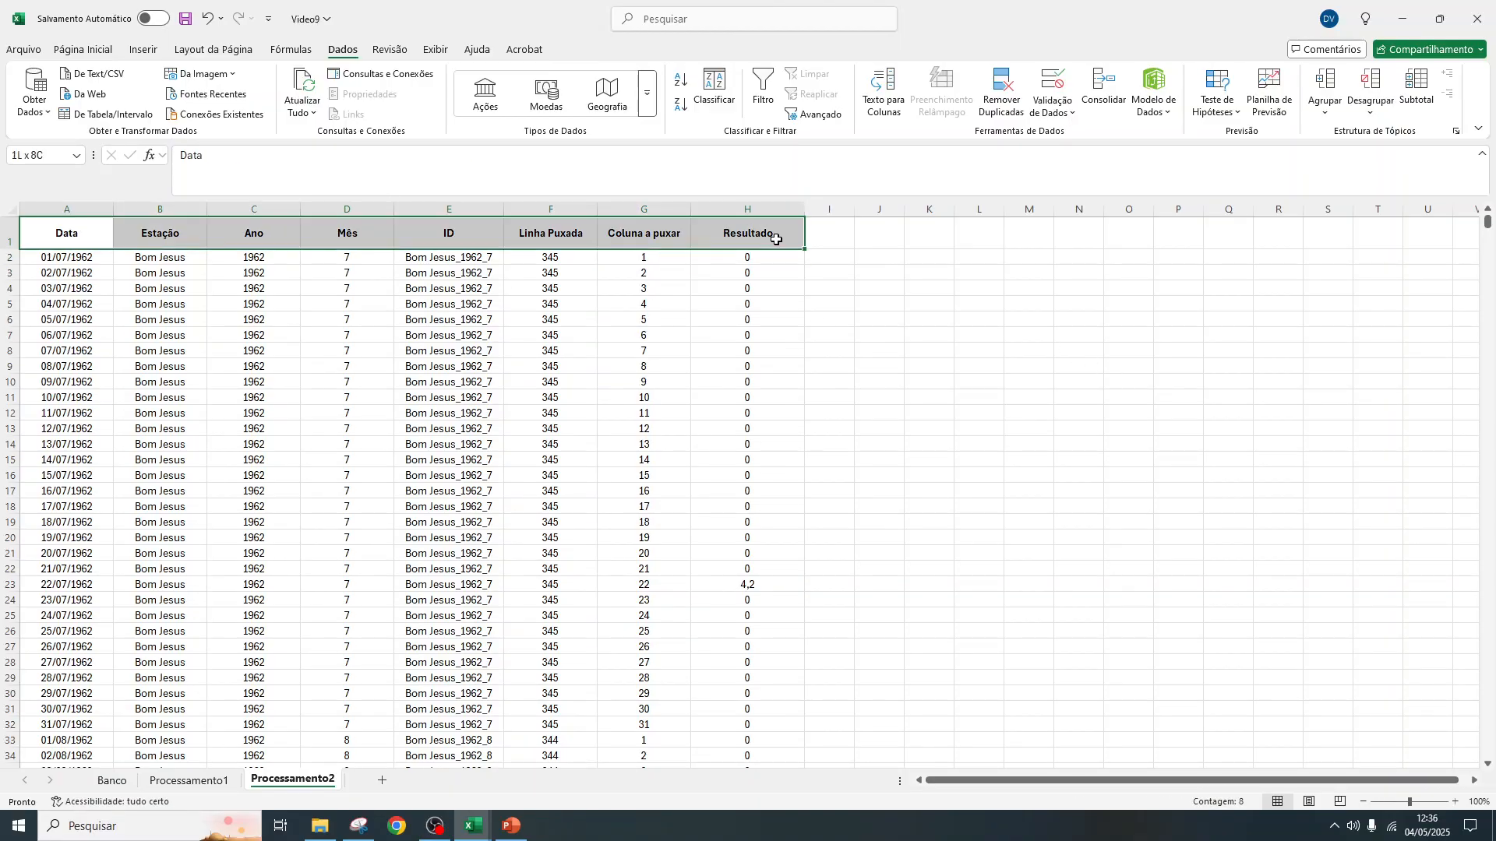
left_click(82, 49)
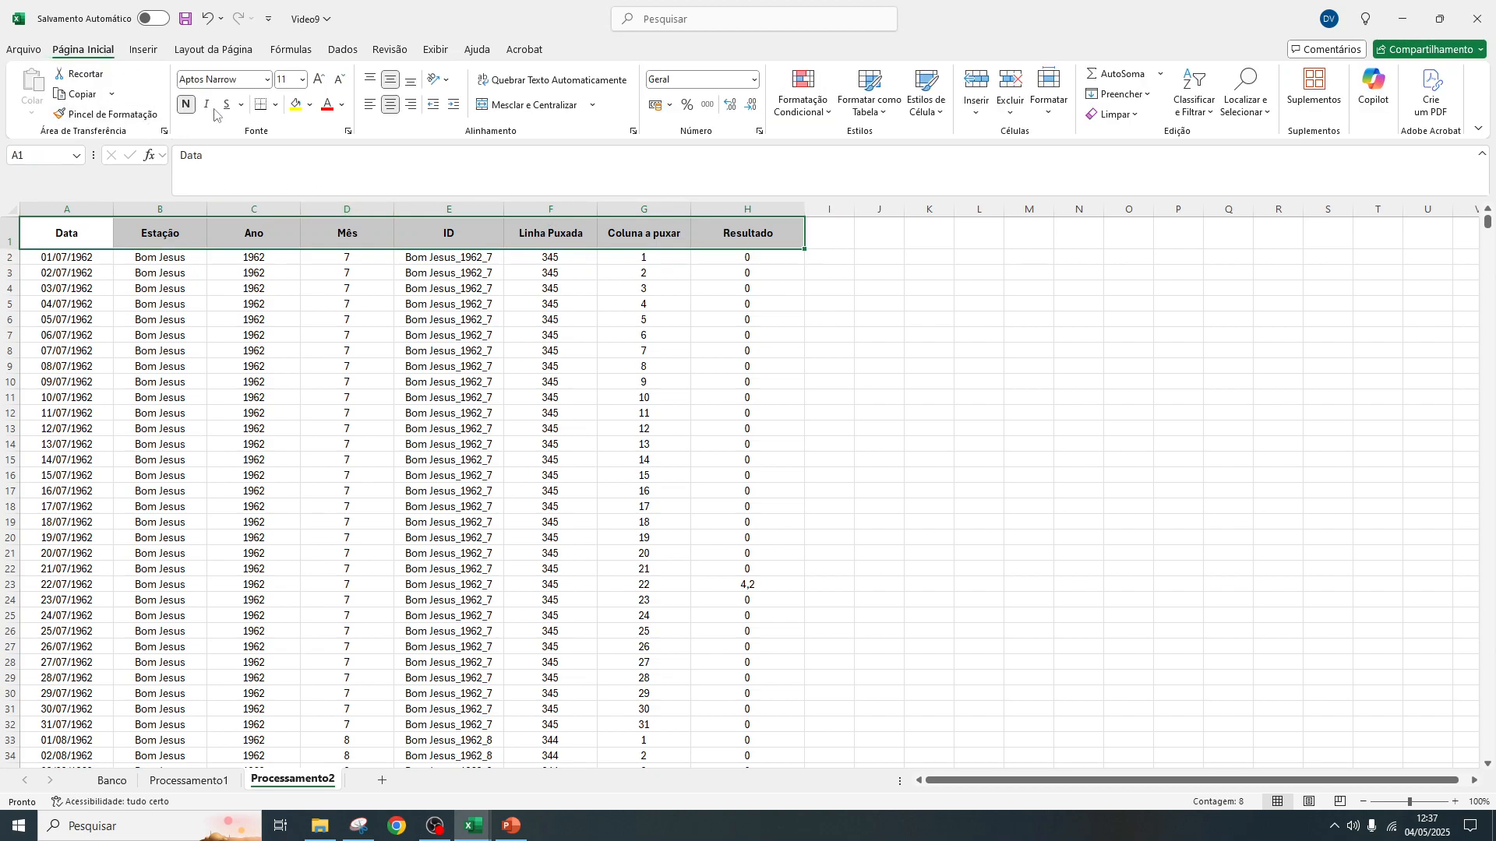
left_click(296, 105)
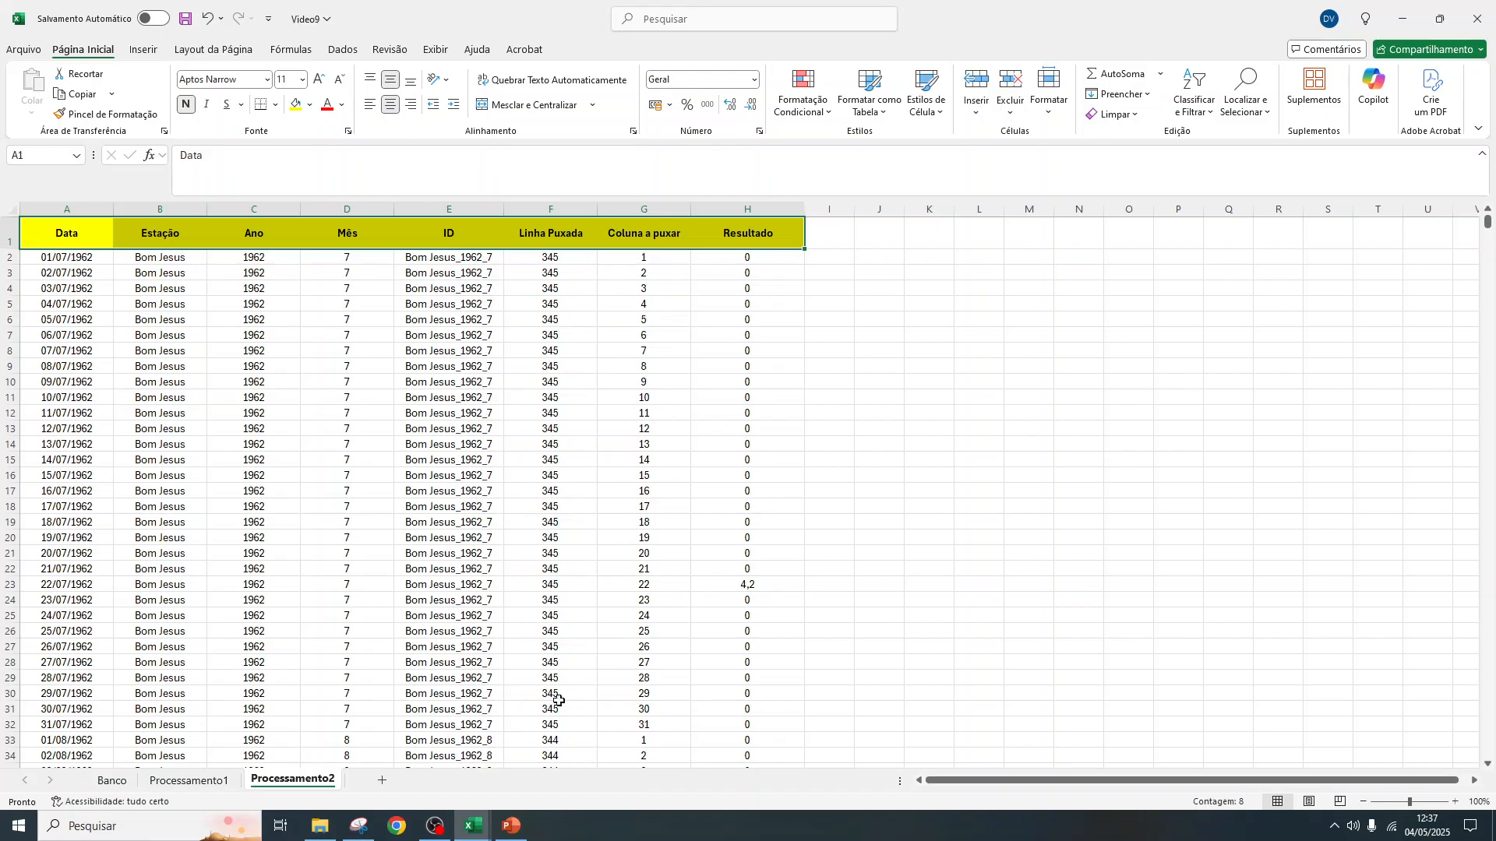
Add a new worksheet after Processamento2 and name it Base
left_click(382, 779)
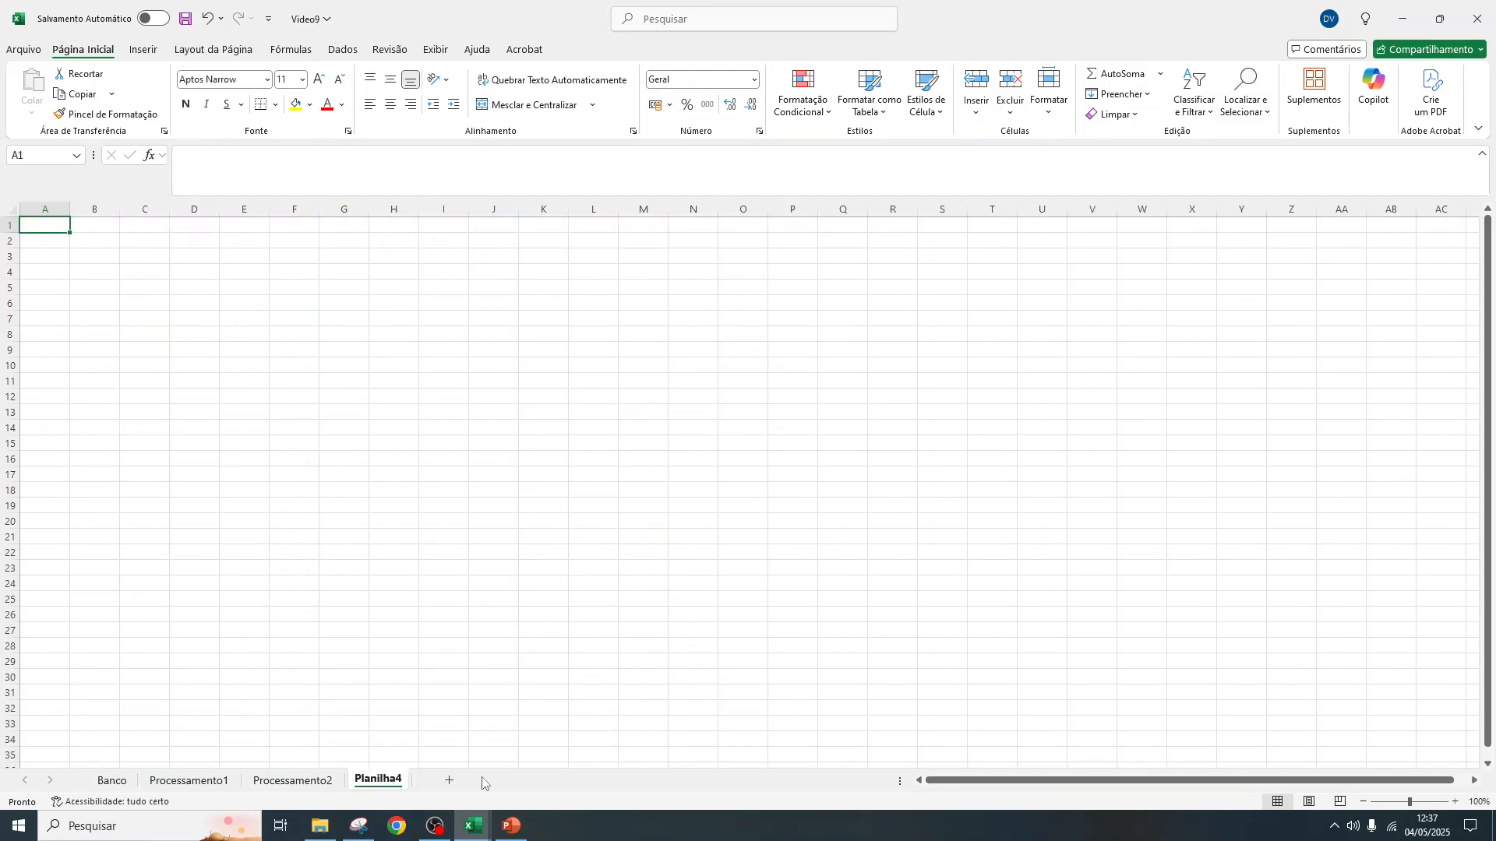
double_click(393, 780)
type("Base")
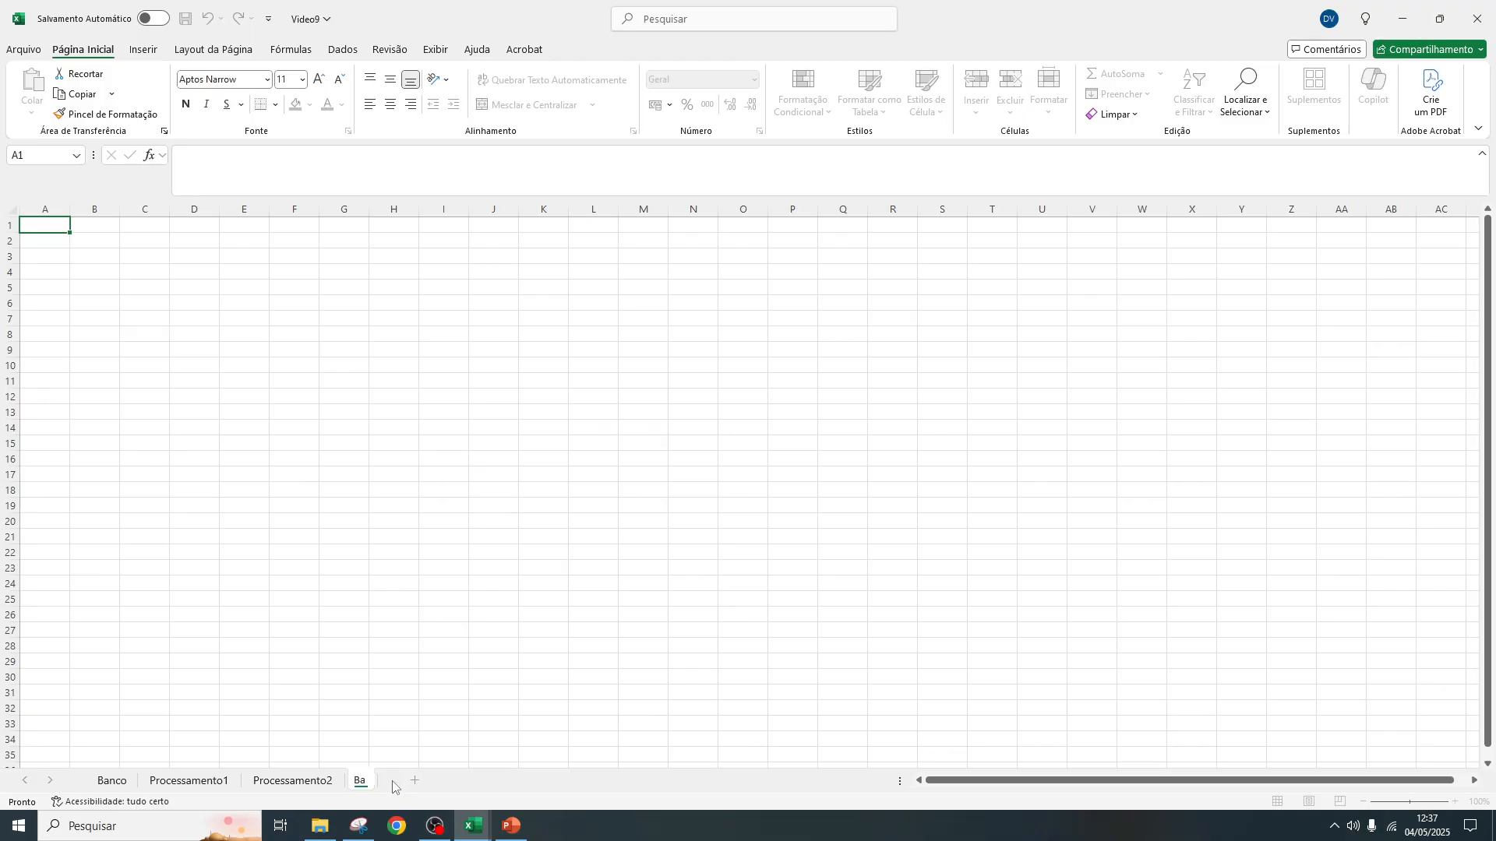
key("Return")
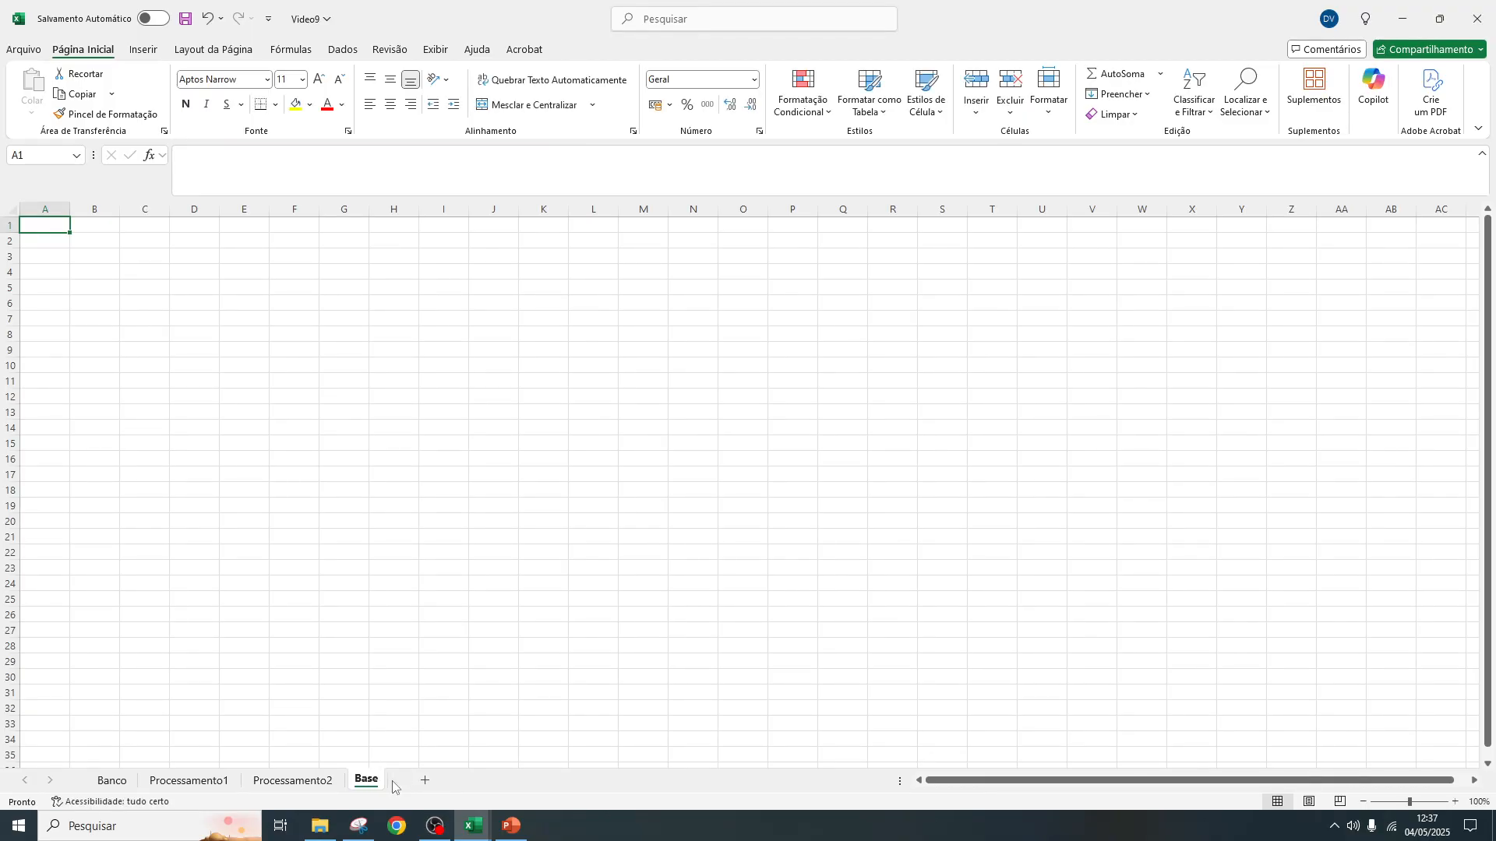
Copy the whole Processamento2 table with its headers and paste it with formulas into Base at A1
left_click(311, 779)
left_click_drag(66, 209, 748, 210)
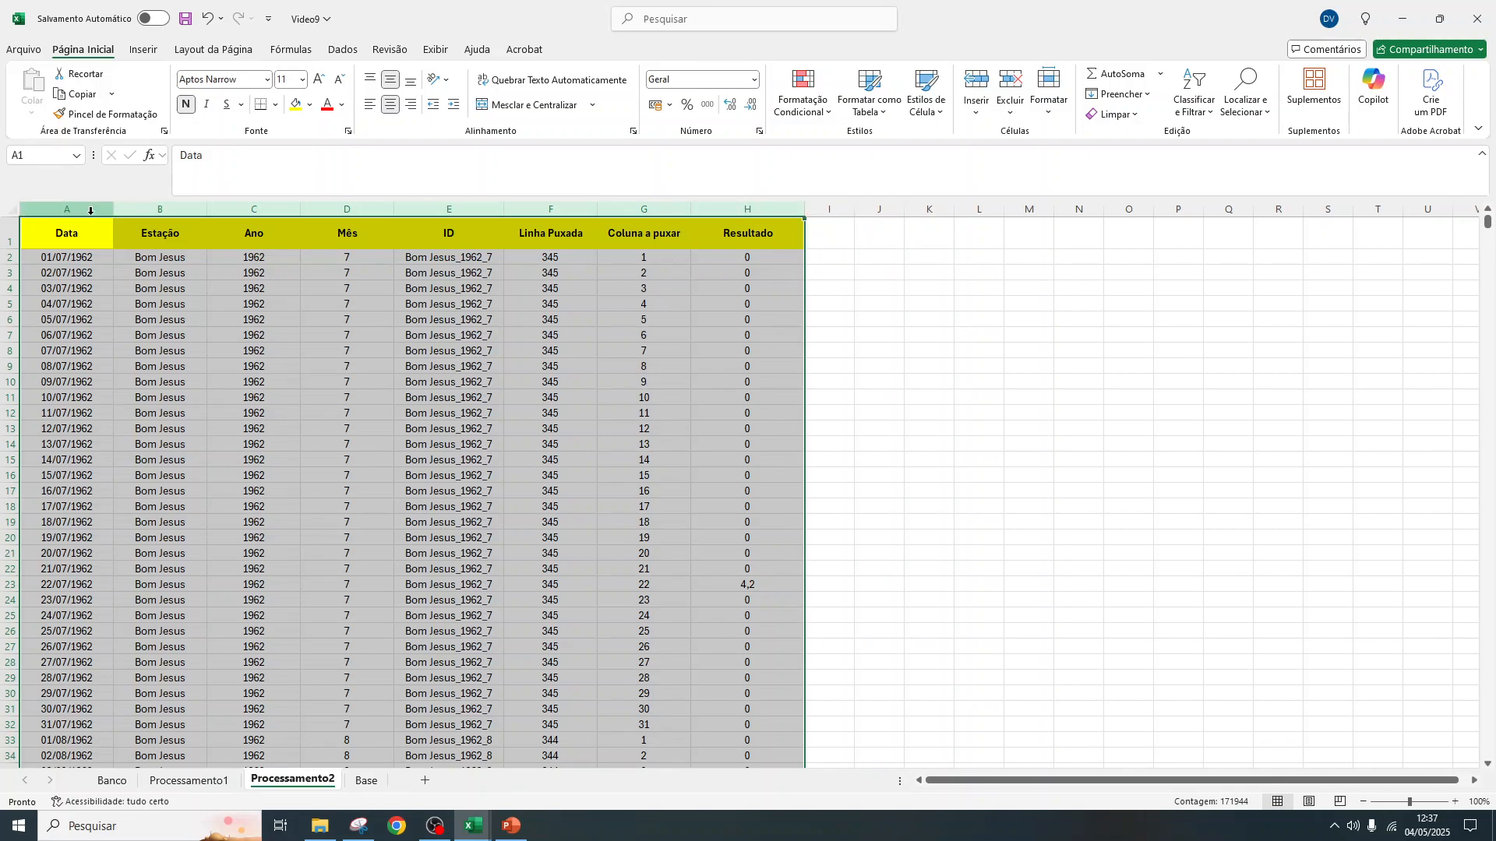
left_click(39, 236)
key("ctrl+shift+Right")
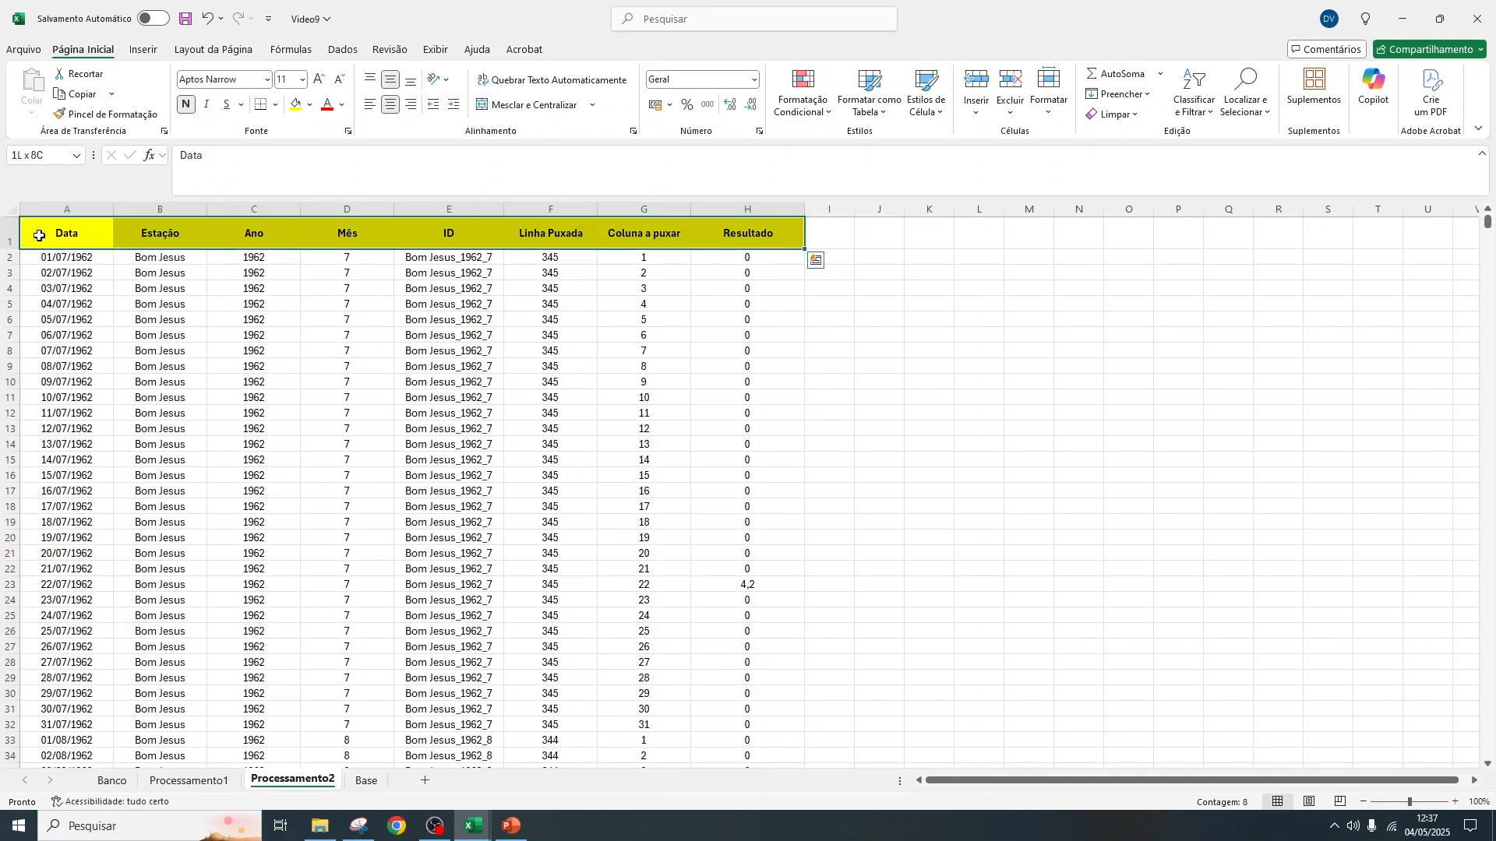
key("ctrl+shift+Down")
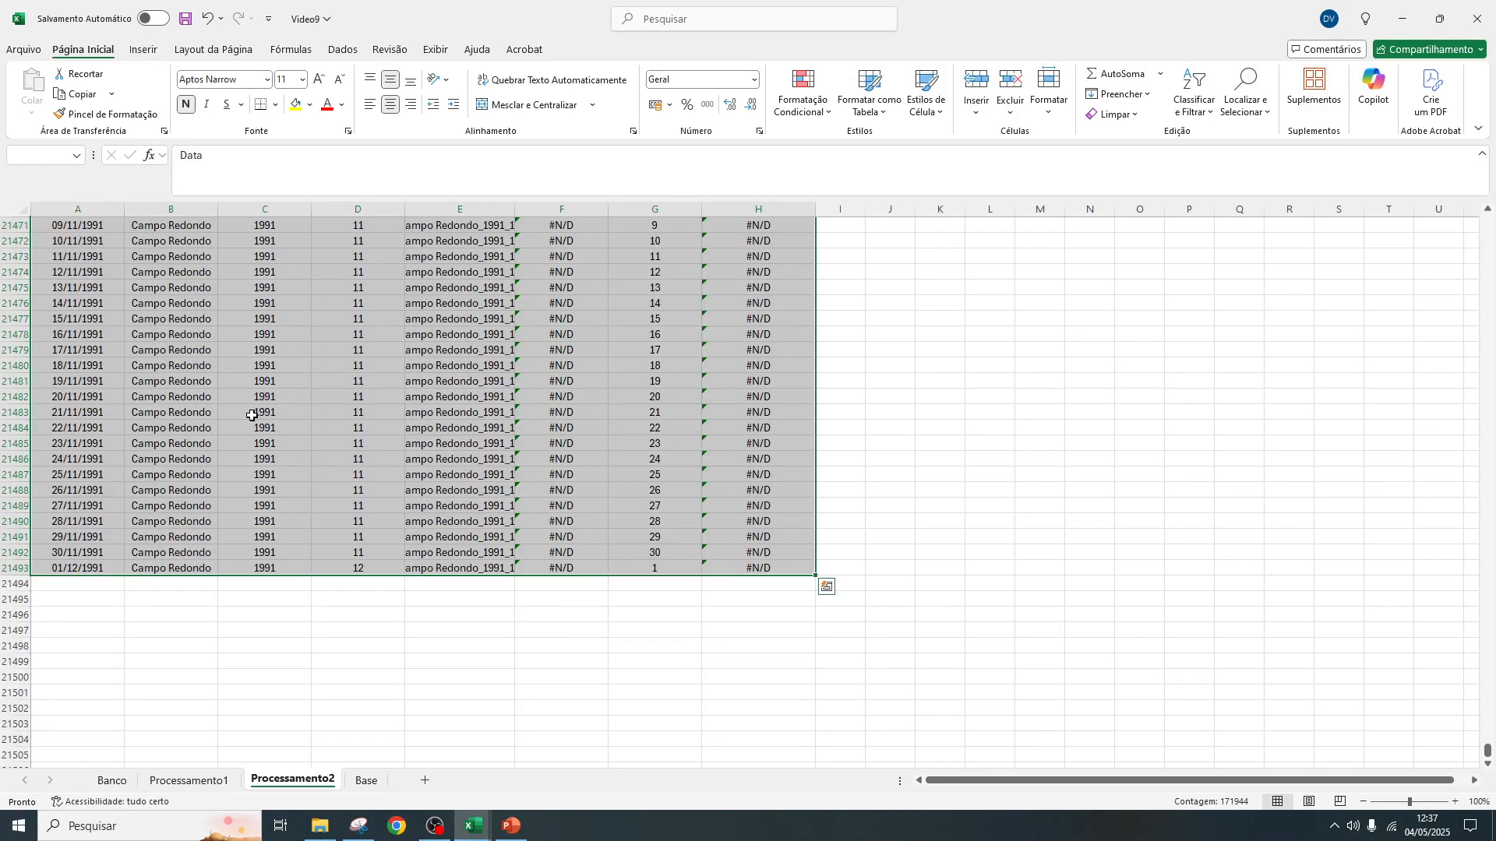
key("ctrl+c")
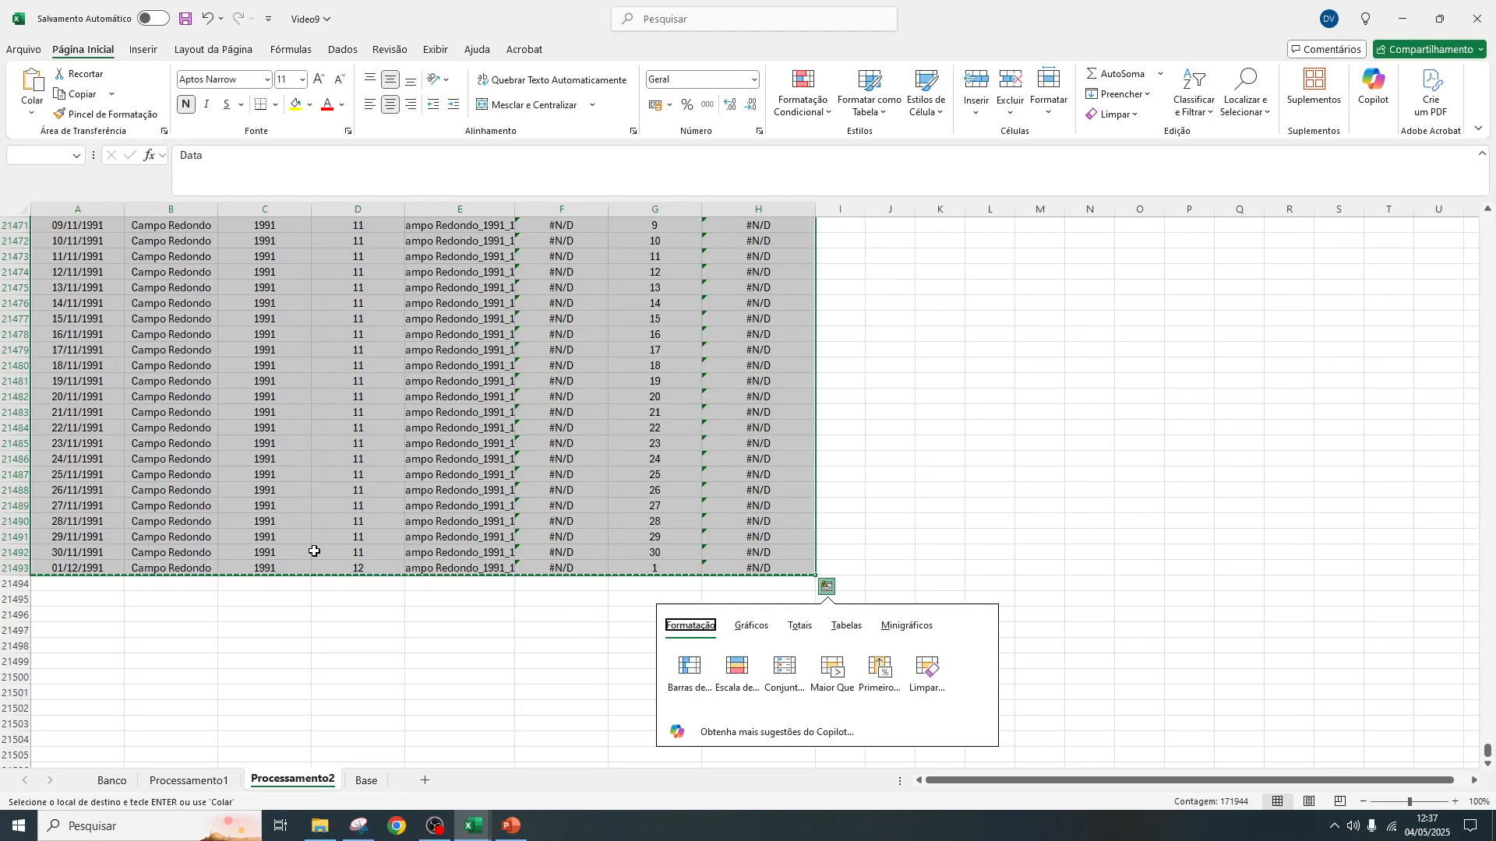
left_click(367, 781)
right_click(45, 224)
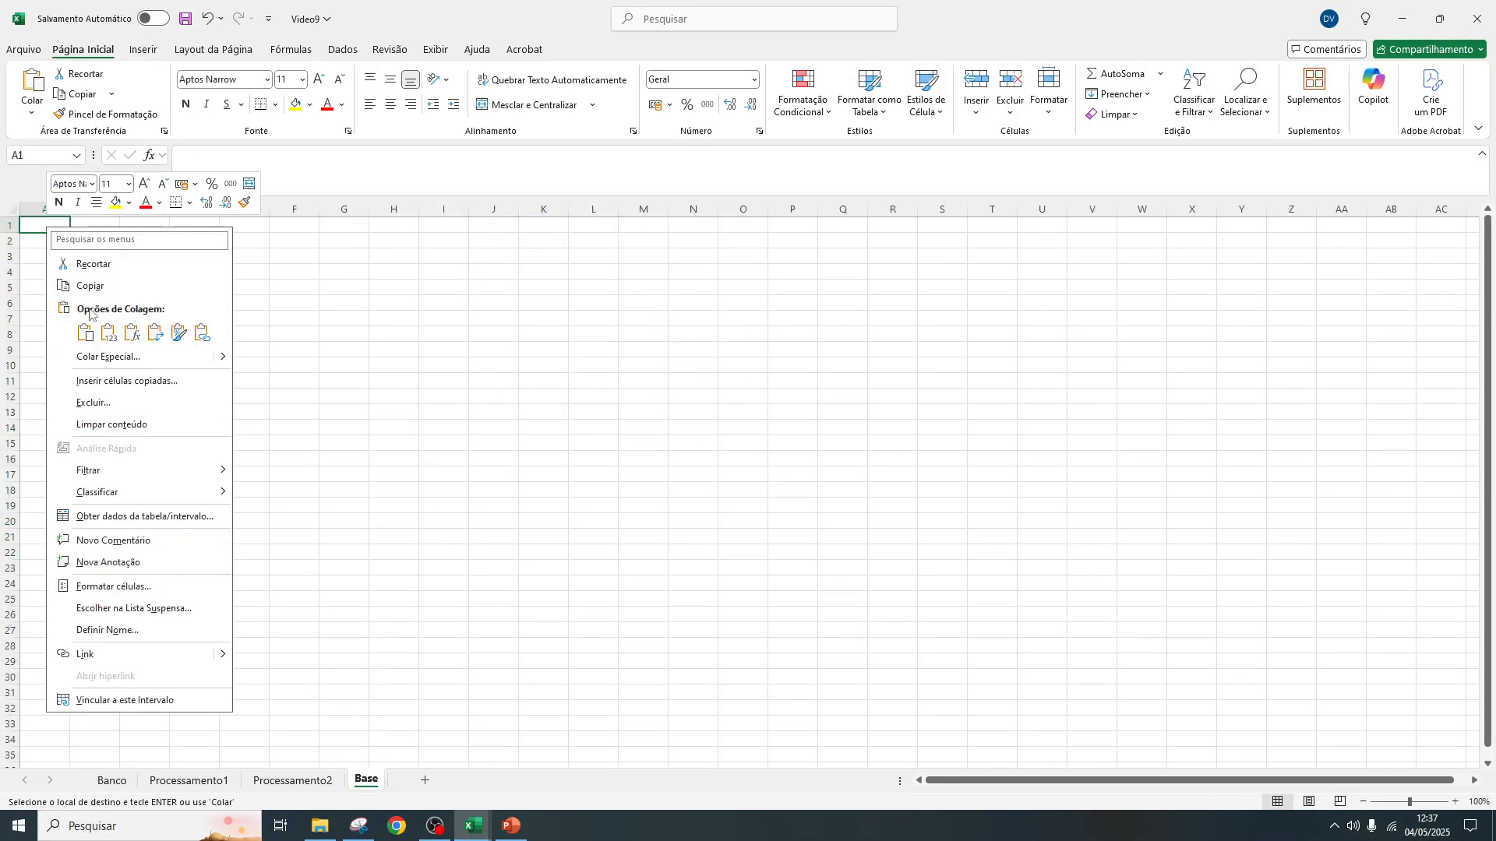
left_click(106, 335)
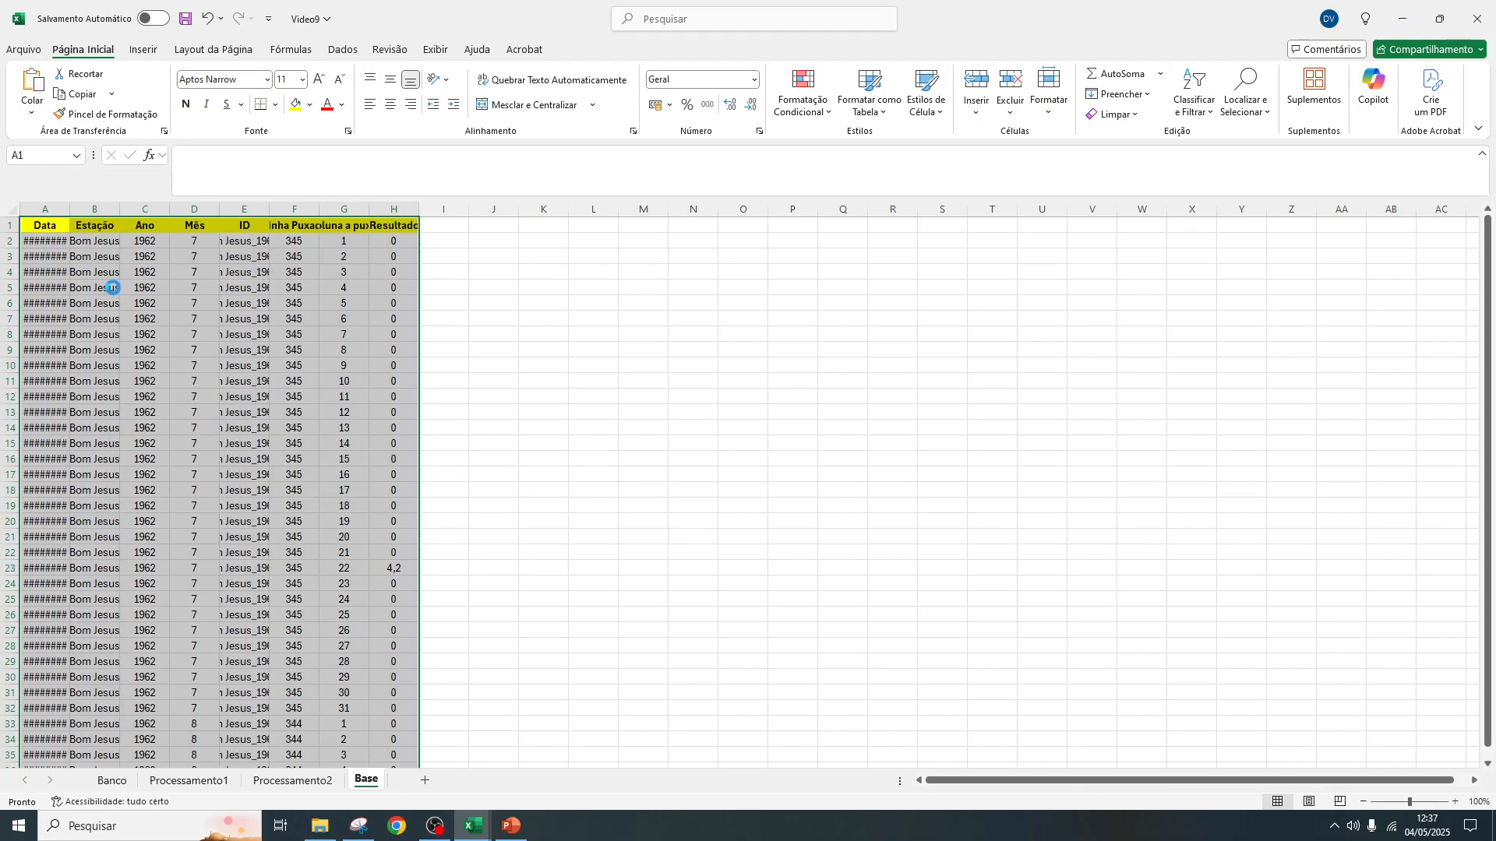
Widen columns A to H in Base so that the pasted dates, IDs and headers fit
double_click(70, 210)
double_click(127, 210)
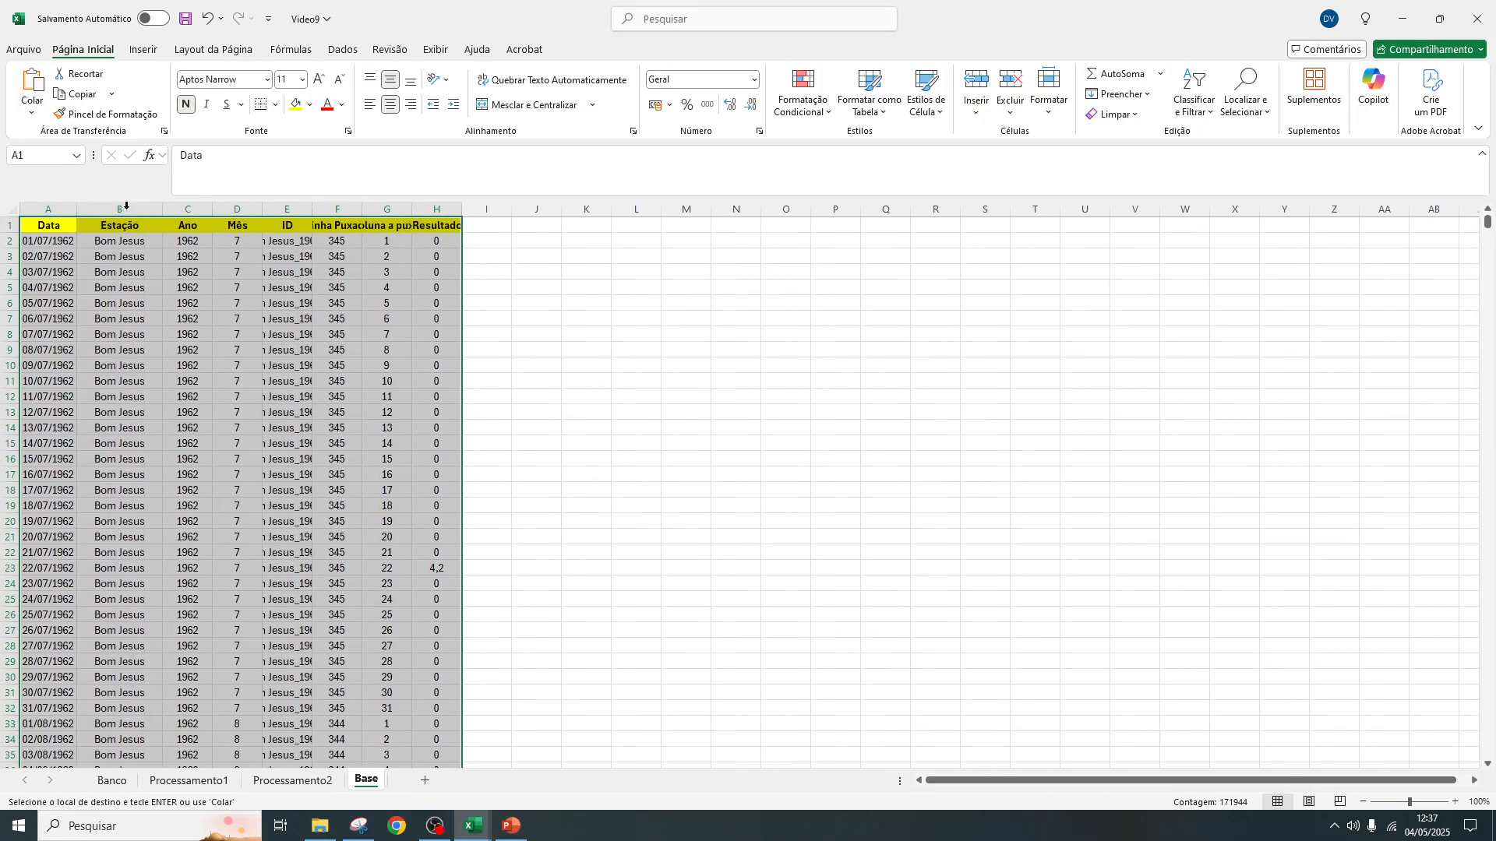
double_click(213, 210)
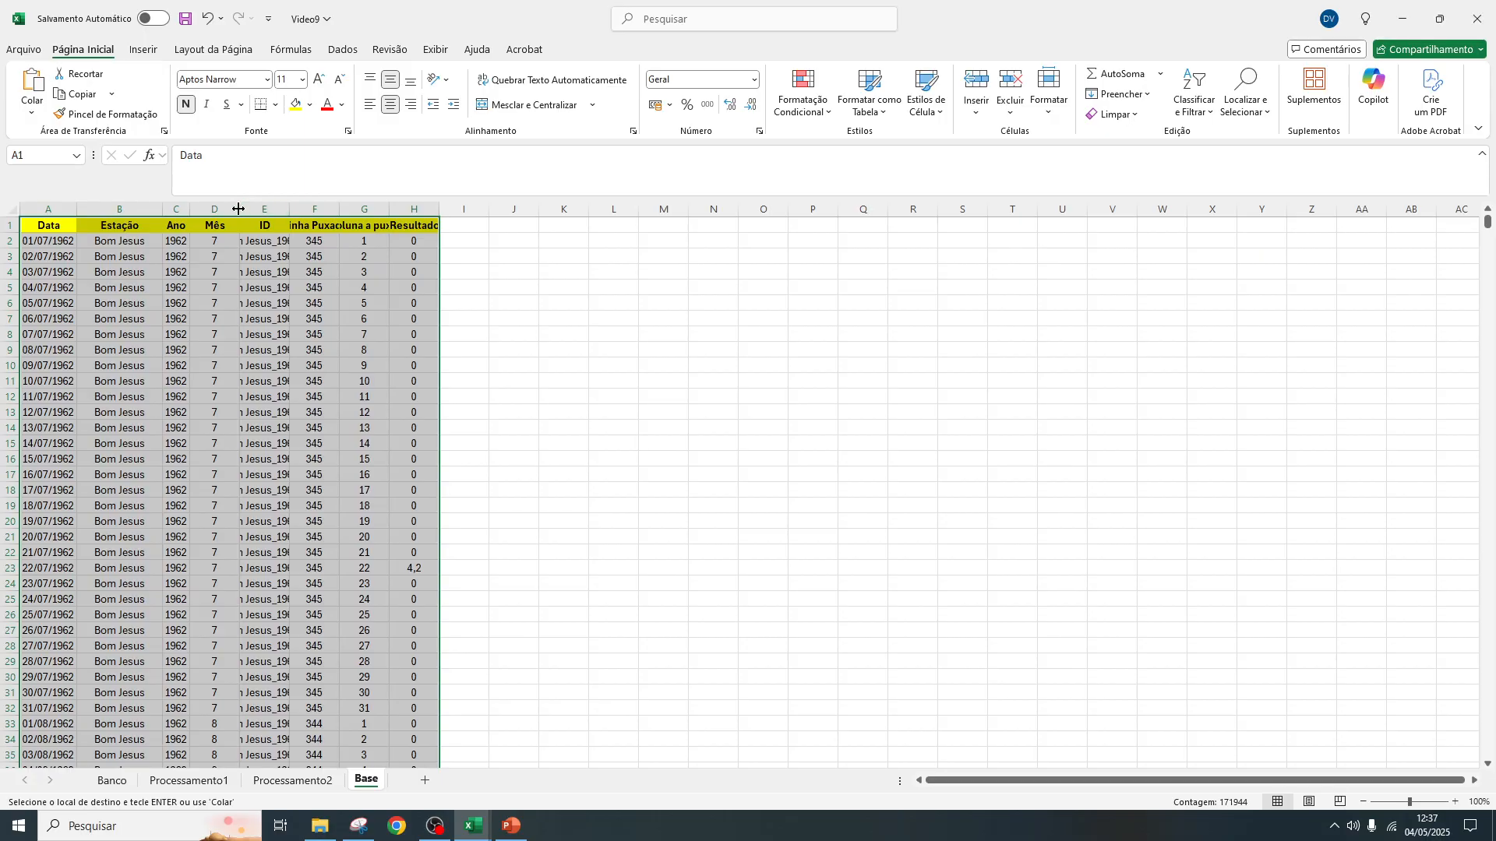
double_click(238, 209)
left_click_drag(54, 204, 465, 211)
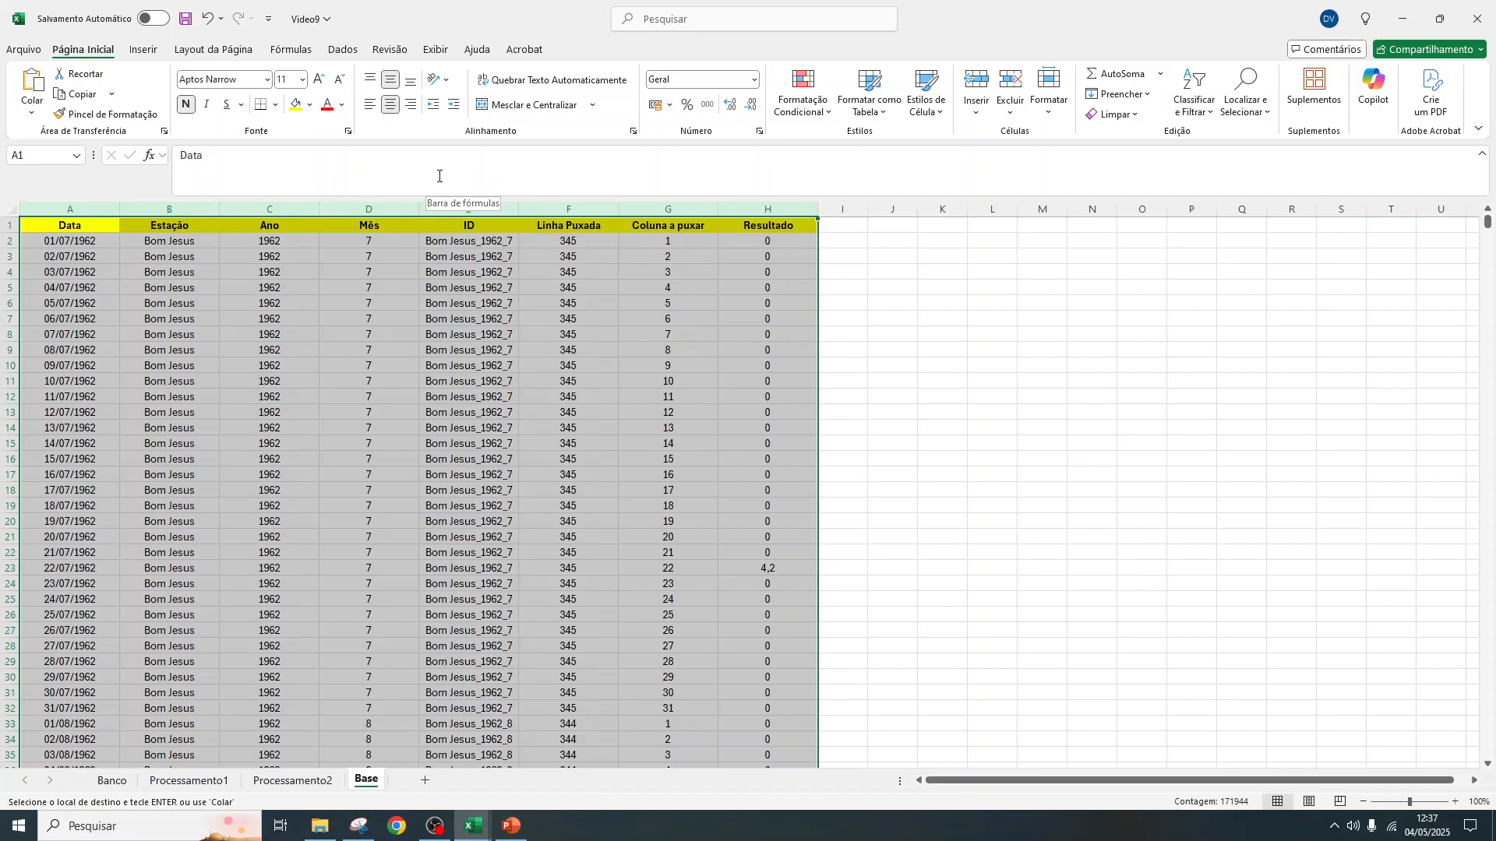
Examine whether the Estação, Ano, Coluna a puxar and Resultado cells in row 2 of Base contain formulas
left_click(171, 241)
left_click(269, 242)
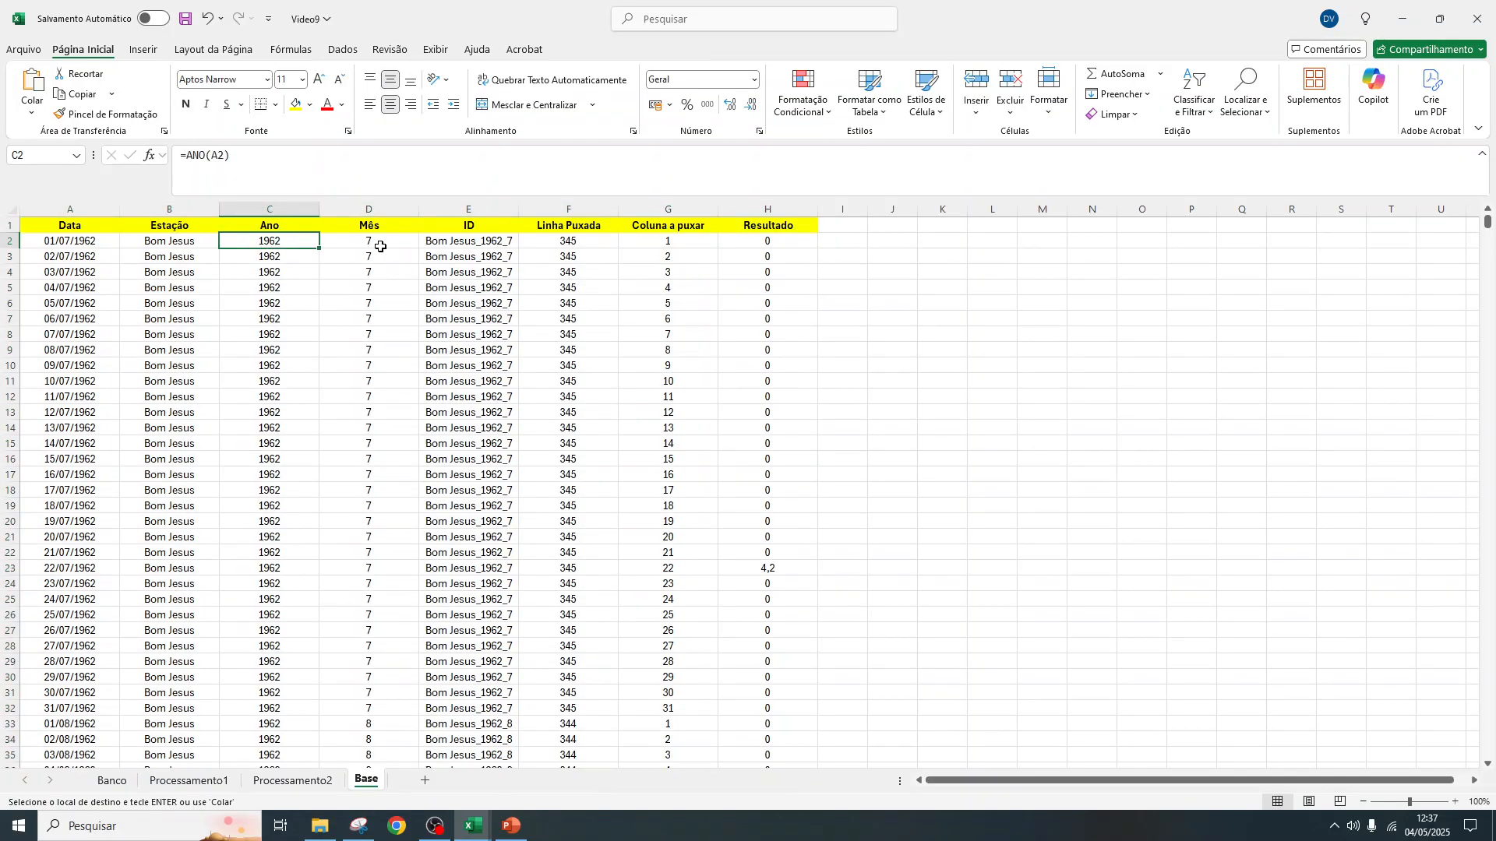
left_click(708, 244)
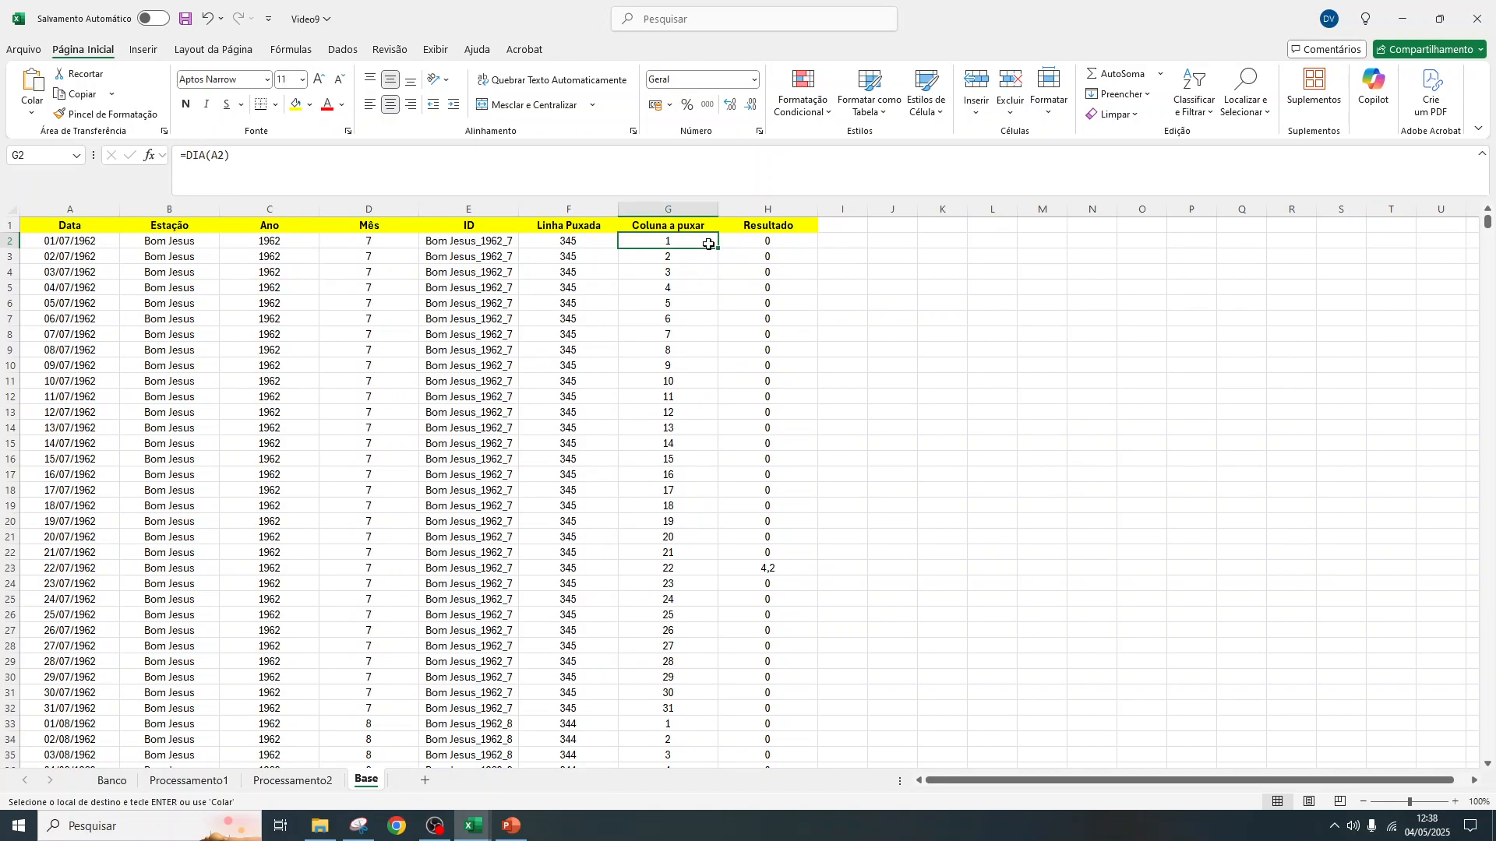
left_click(768, 244)
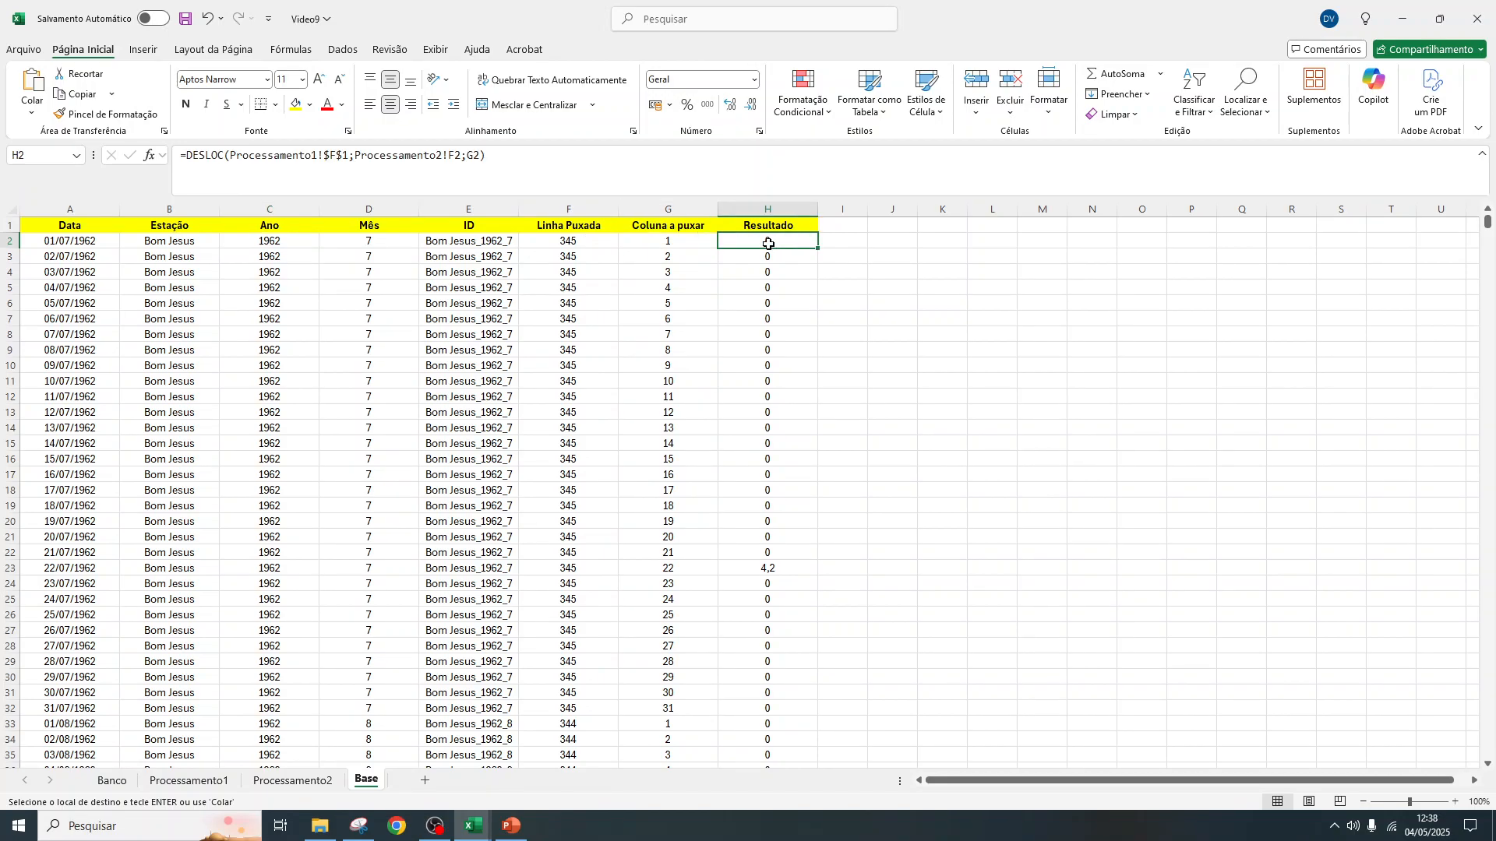
Undo the column width changes and the formula paste in Base
key("ctrl+z")
key("ctrl+z")
key("ctrl+z")
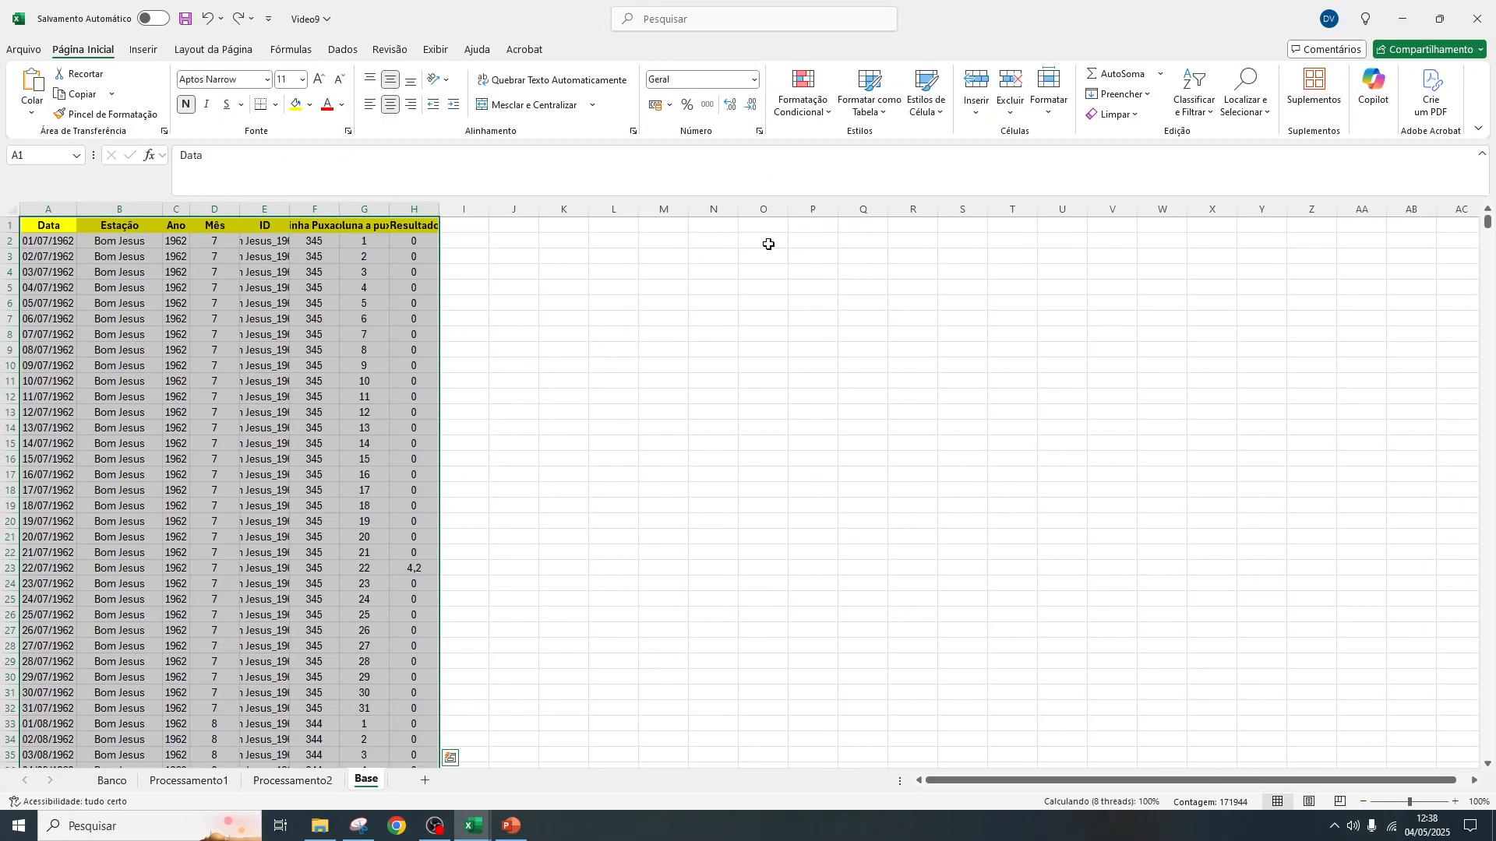
key("ctrl+z")
key("ctrl+z")
key("ctrl+z")
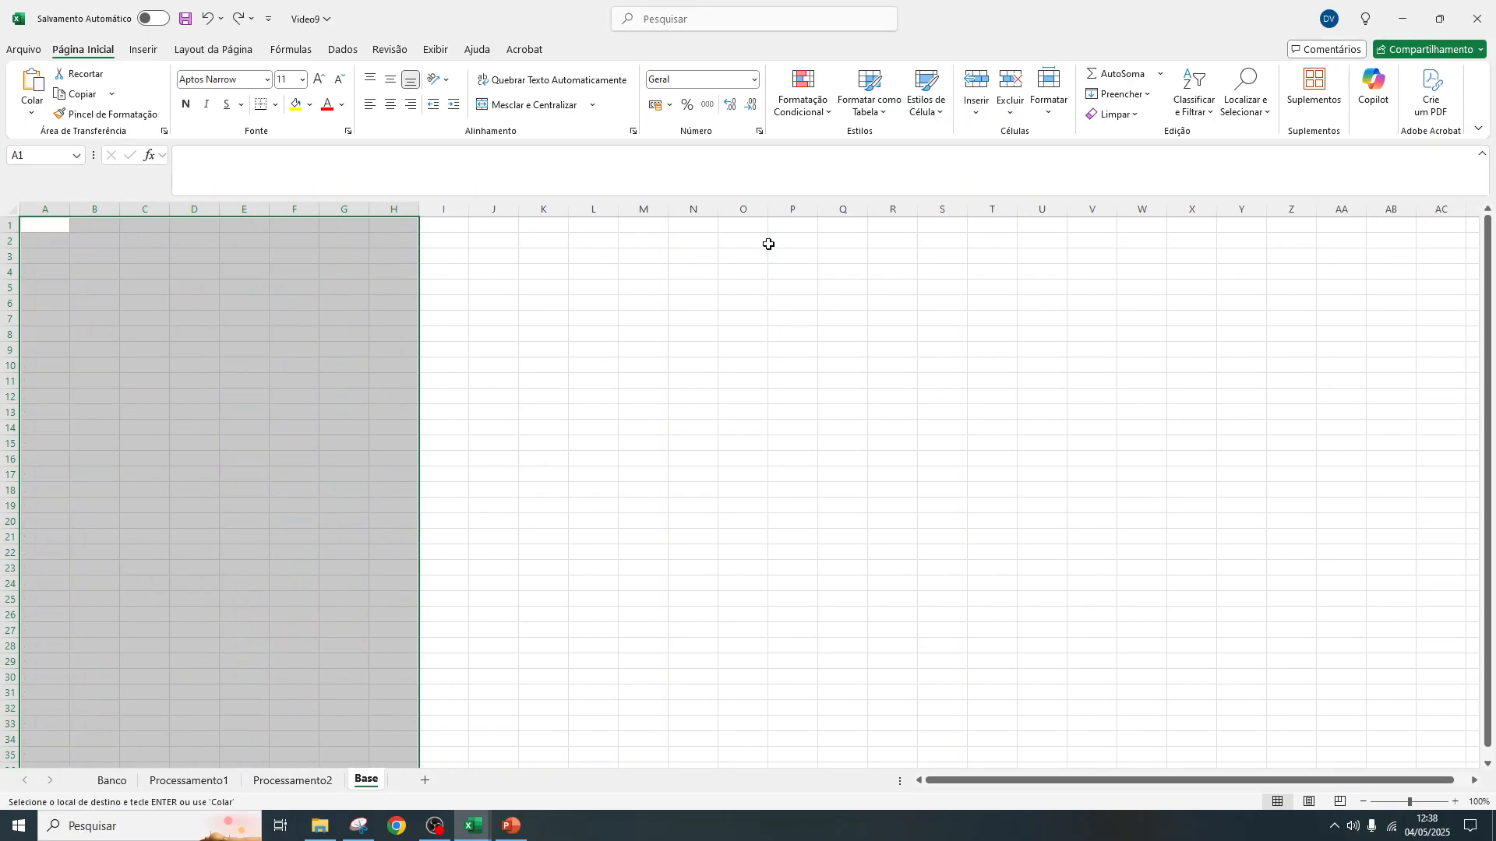
Copy the whole Processamento2 table again and paste it as values only into Base at A1
left_click(309, 784)
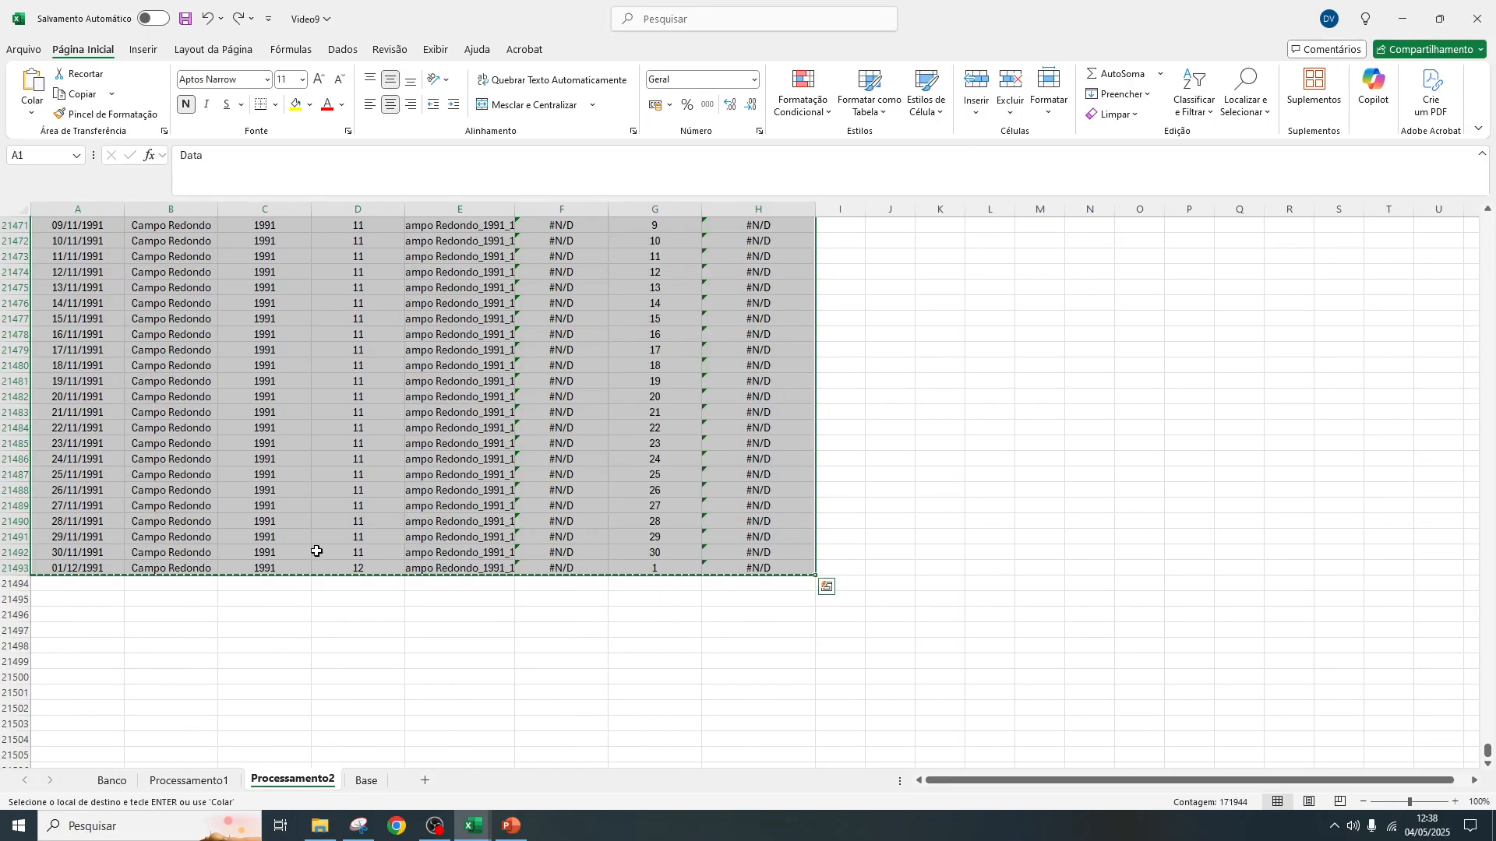
left_click_drag(841, 704, 893, 698)
left_click_drag(1489, 753, 1488, 222)
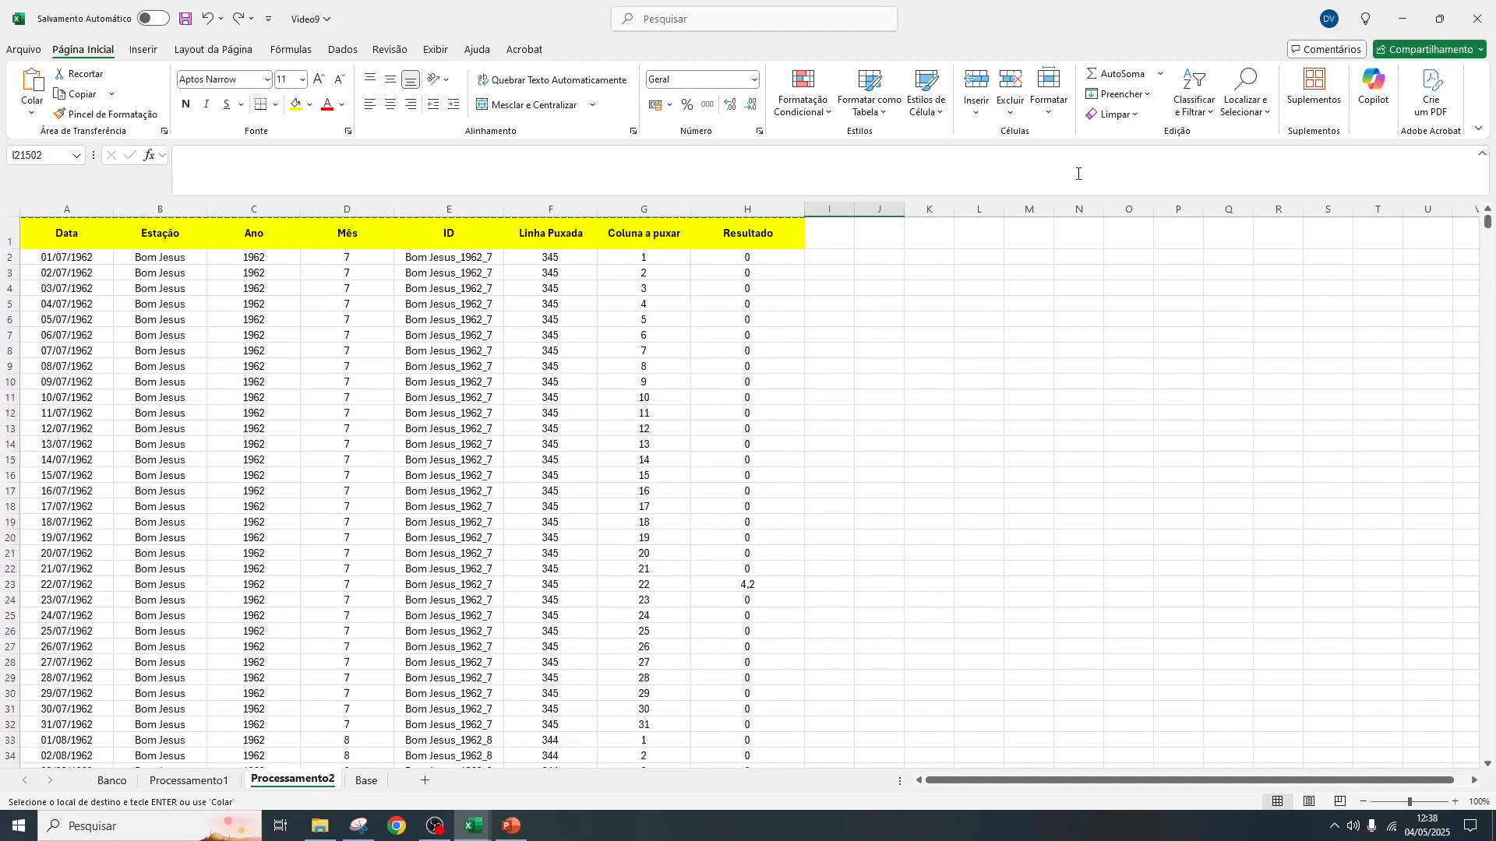
left_click(56, 234)
key("ctrl+shift+Right")
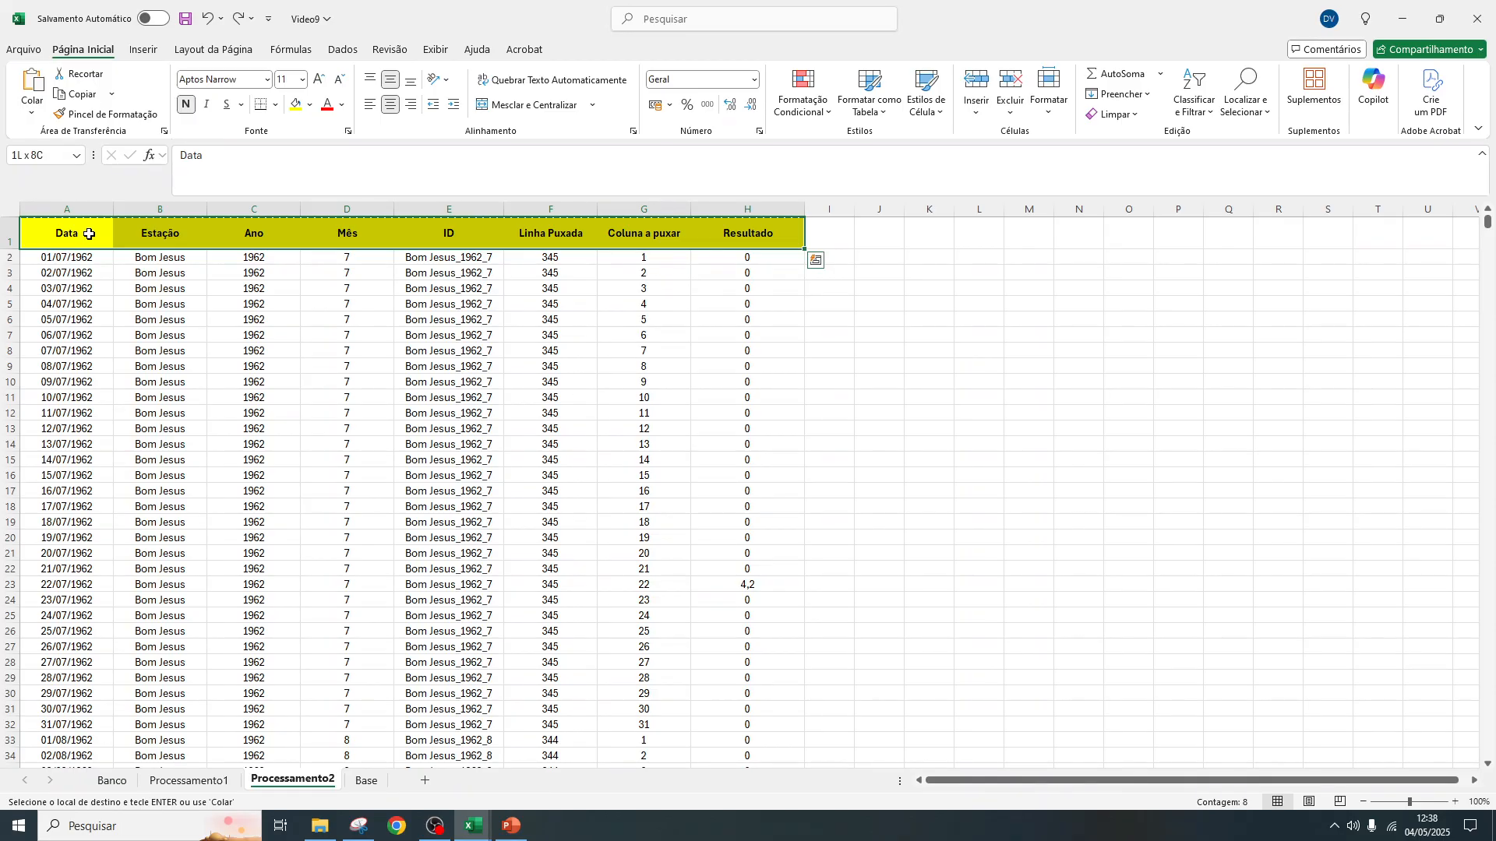
key("ctrl+shift+Down")
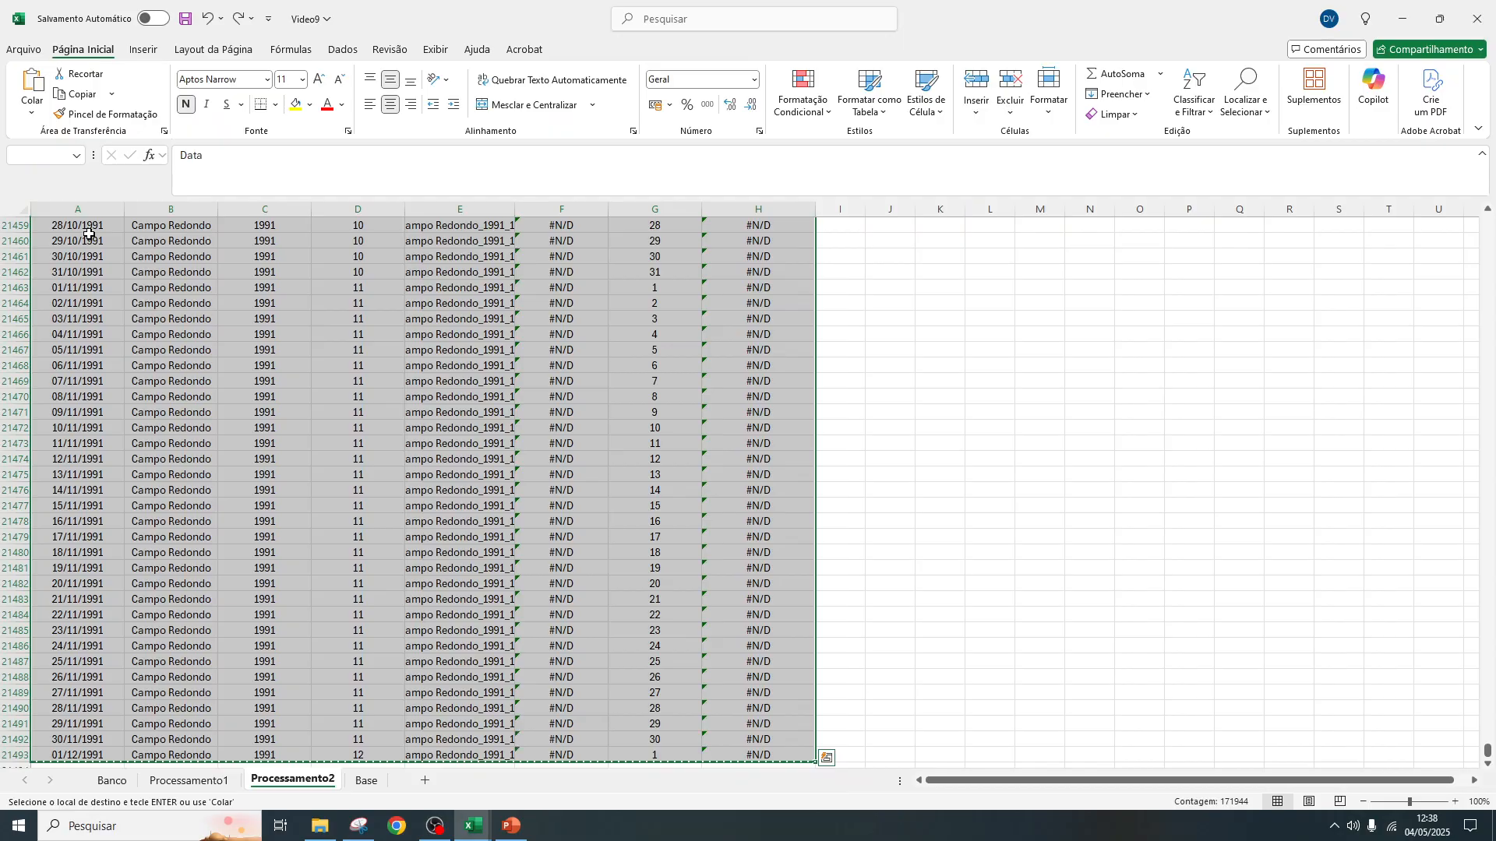
left_click(364, 782)
right_click(37, 224)
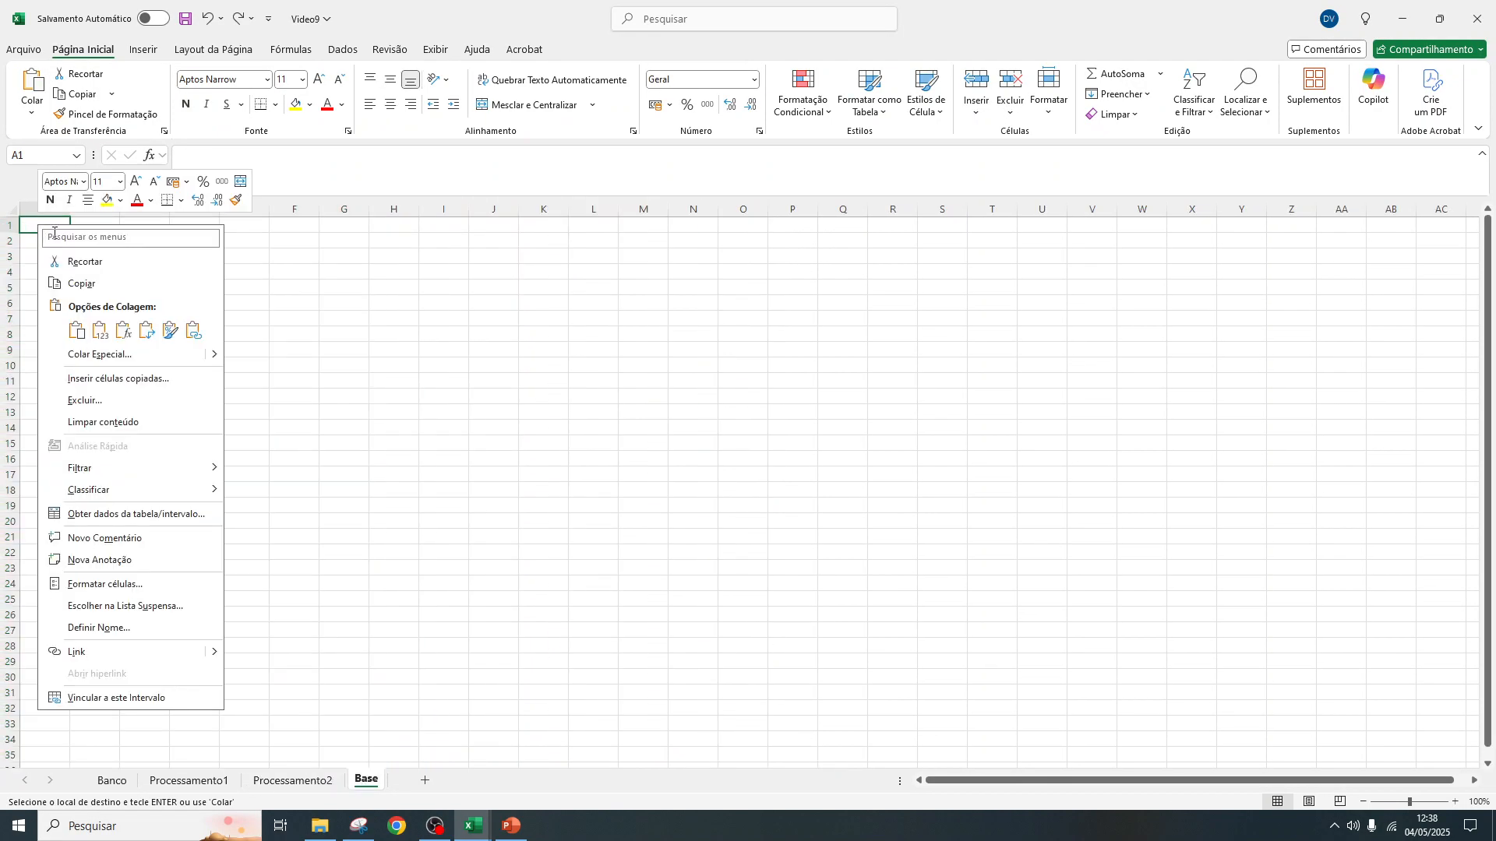
left_click(97, 325)
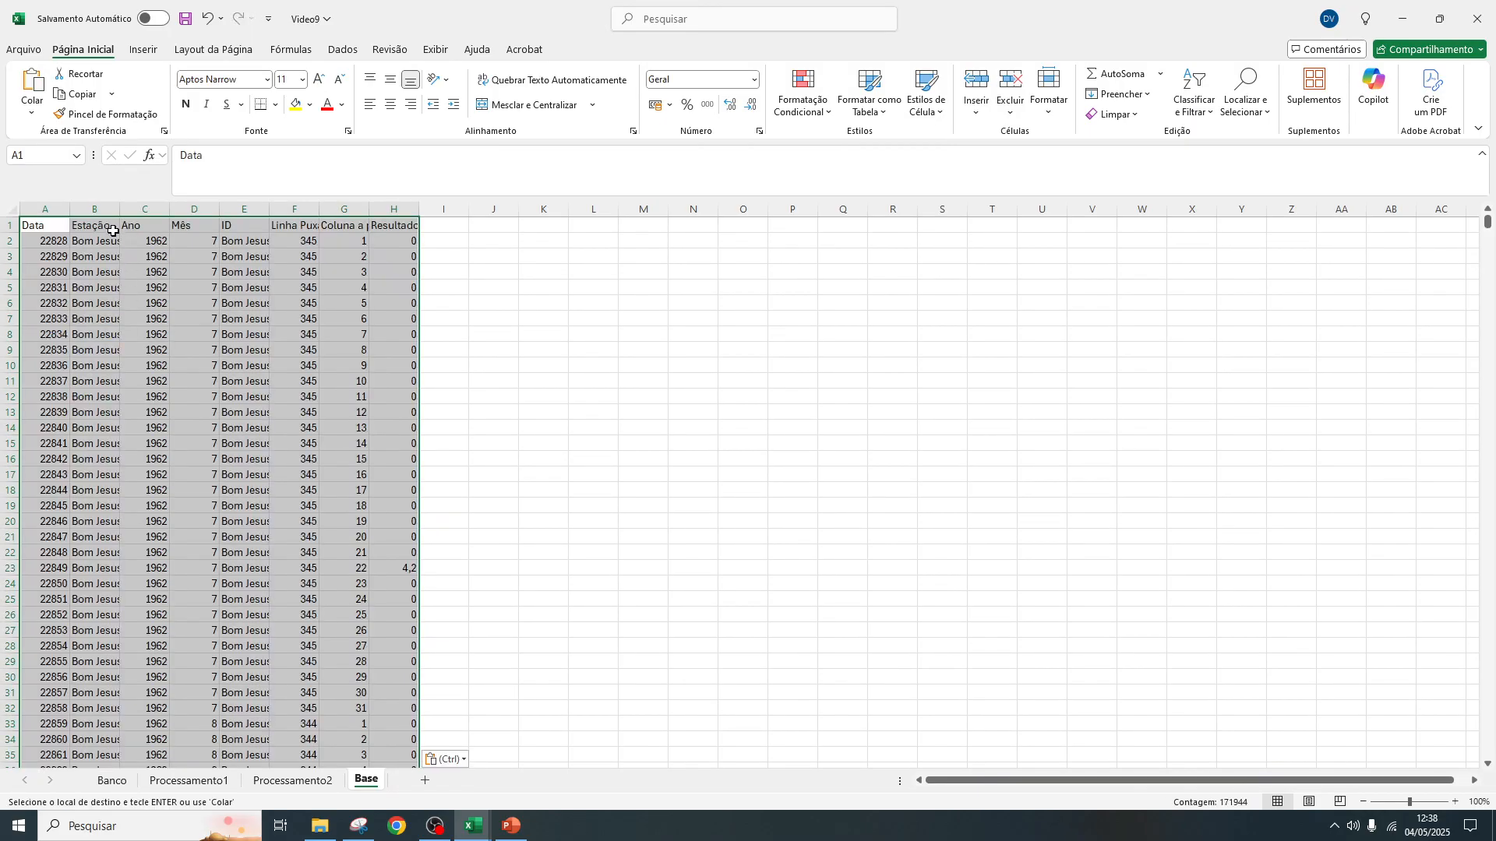
Format the Data column in Base as date type *14/03/2012, and widen the Data and Estação columns
left_click_drag(119, 209, 155, 208)
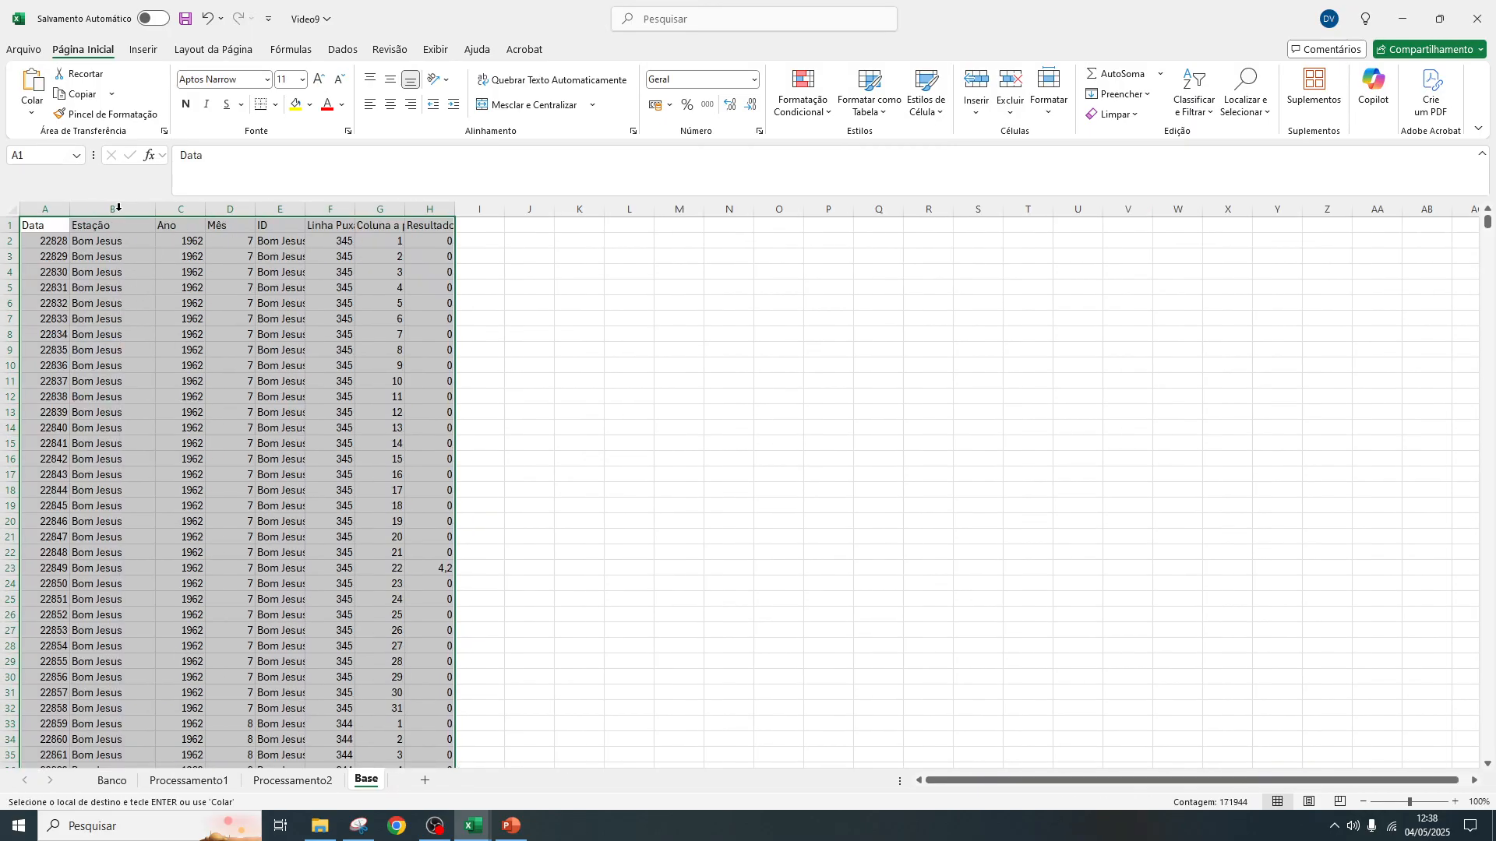
double_click(68, 210)
left_click_drag(57, 212, 75, 210)
left_click(50, 205)
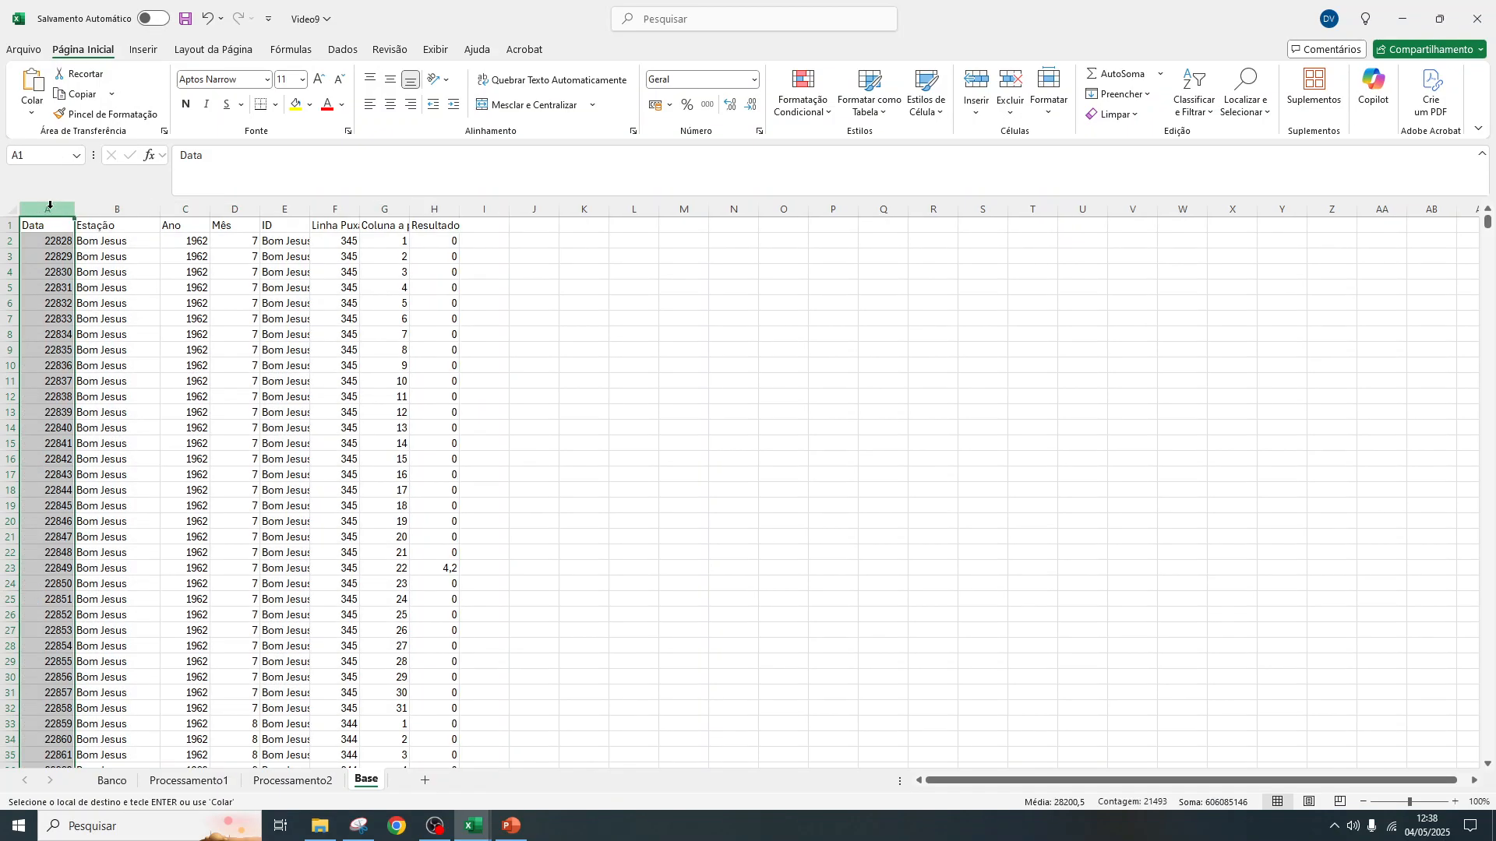
right_click(50, 205)
left_click(182, 426)
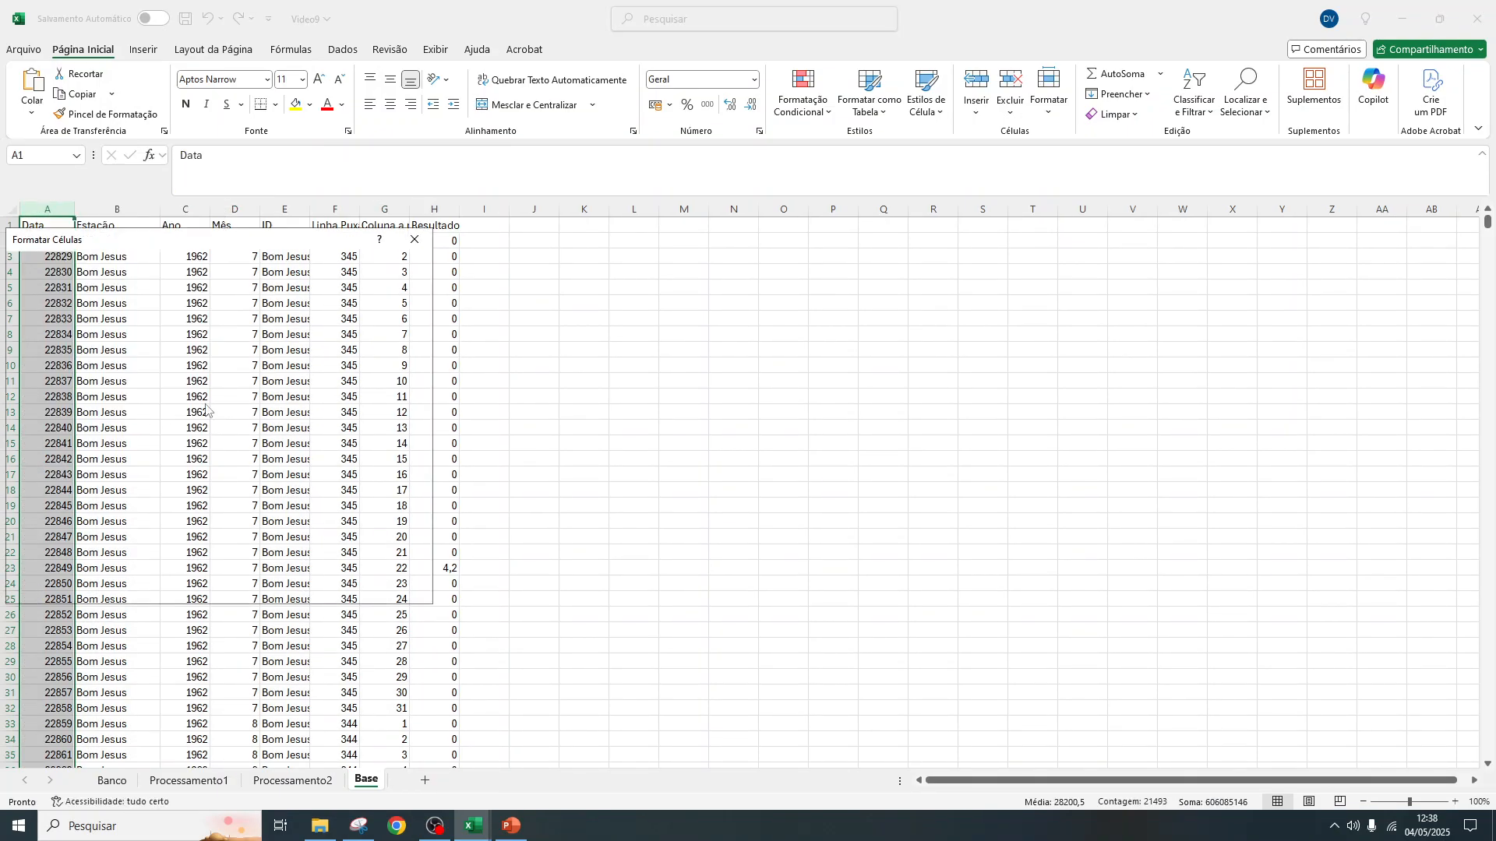
left_click(48, 341)
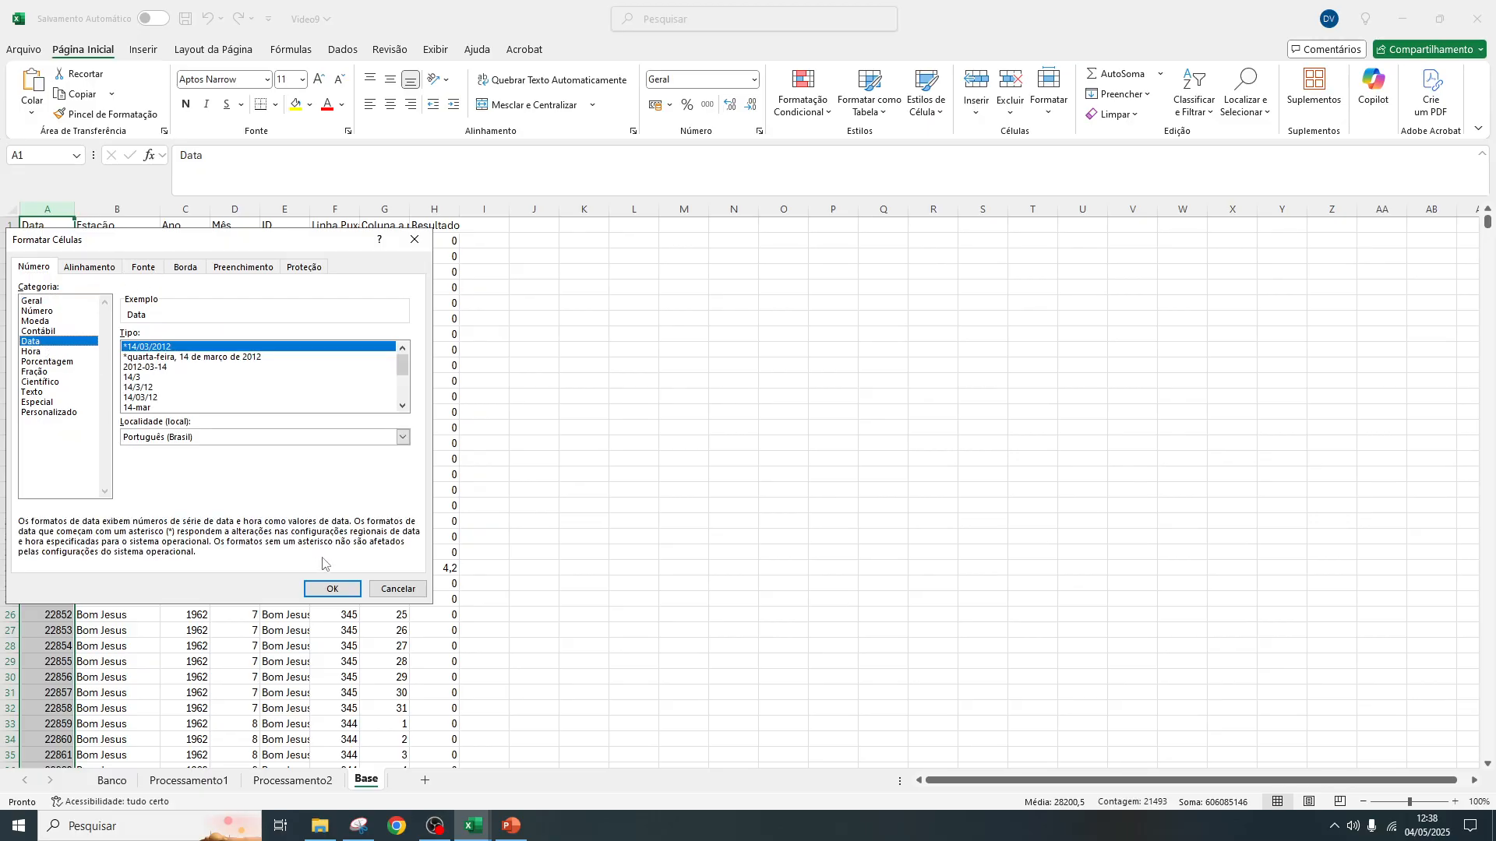
left_click(332, 589)
left_click_drag(76, 206, 111, 206)
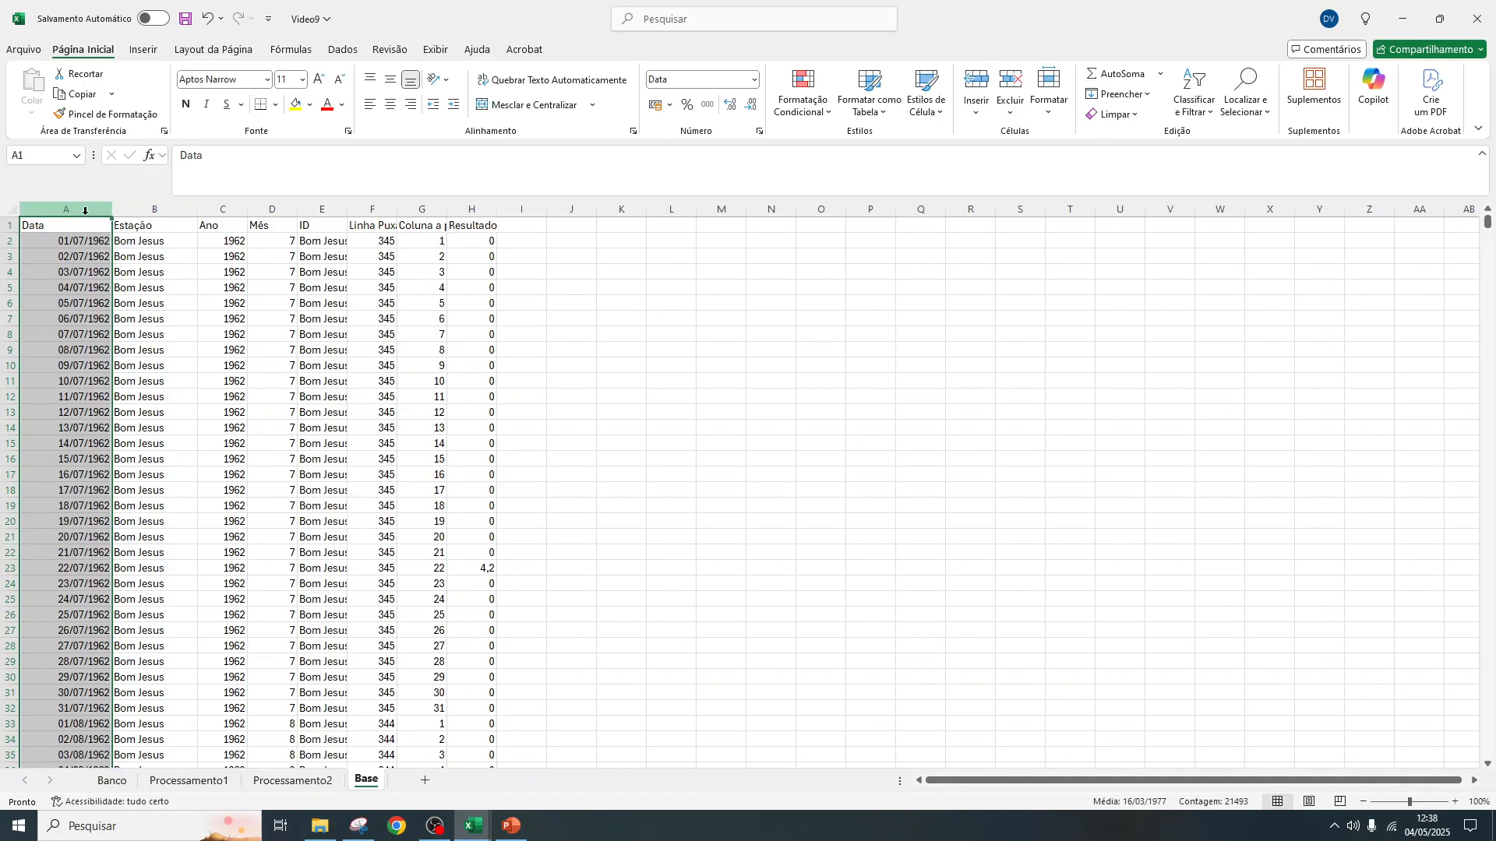
Delete the columns from Ano through Coluna a puxar in Base, keeping Data, Estação and Resultado
left_click(153, 206)
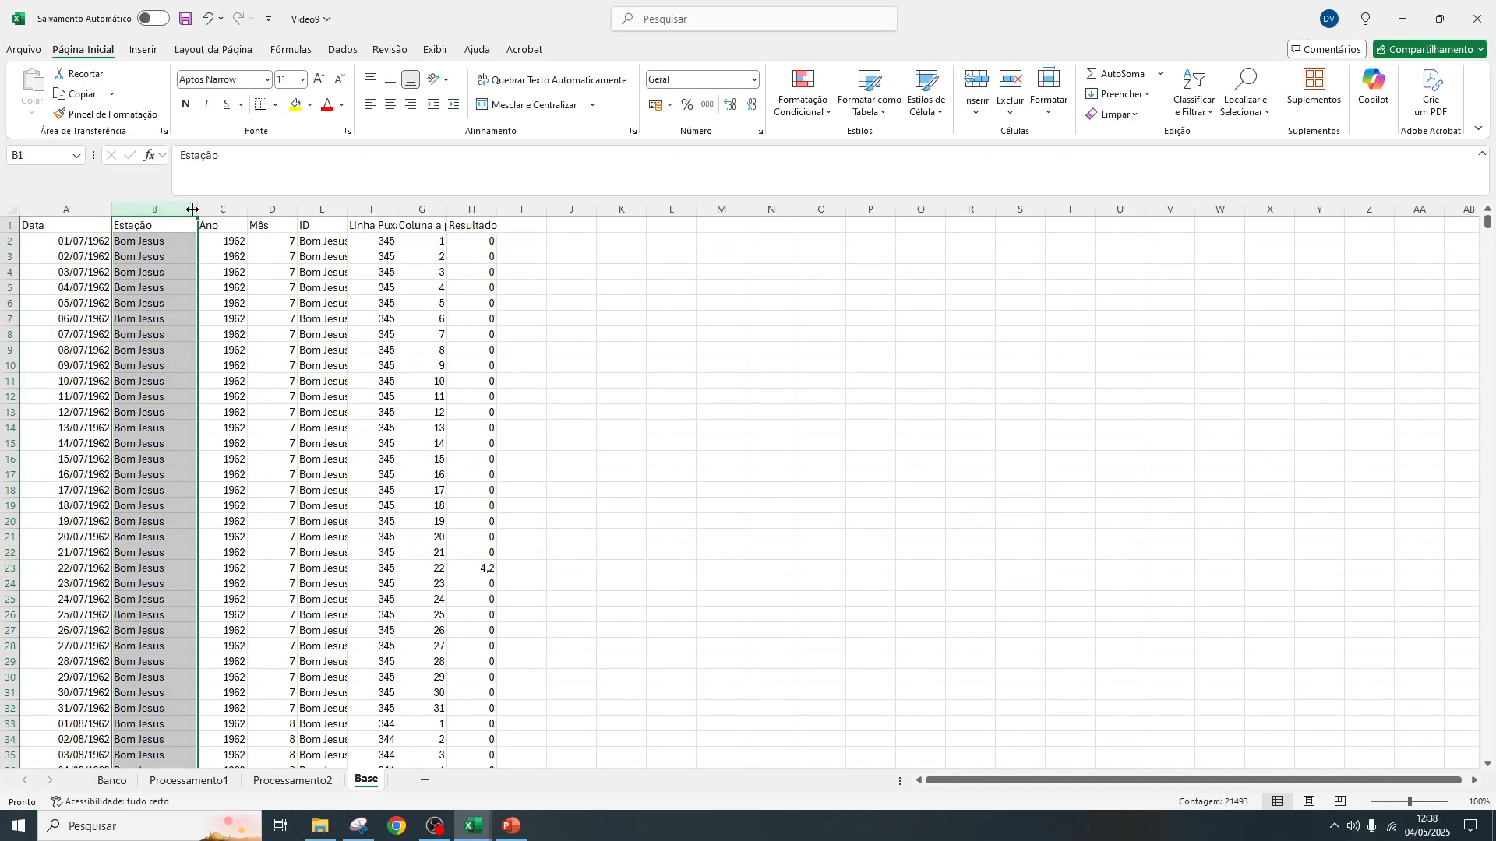
left_click_drag(212, 208, 425, 208)
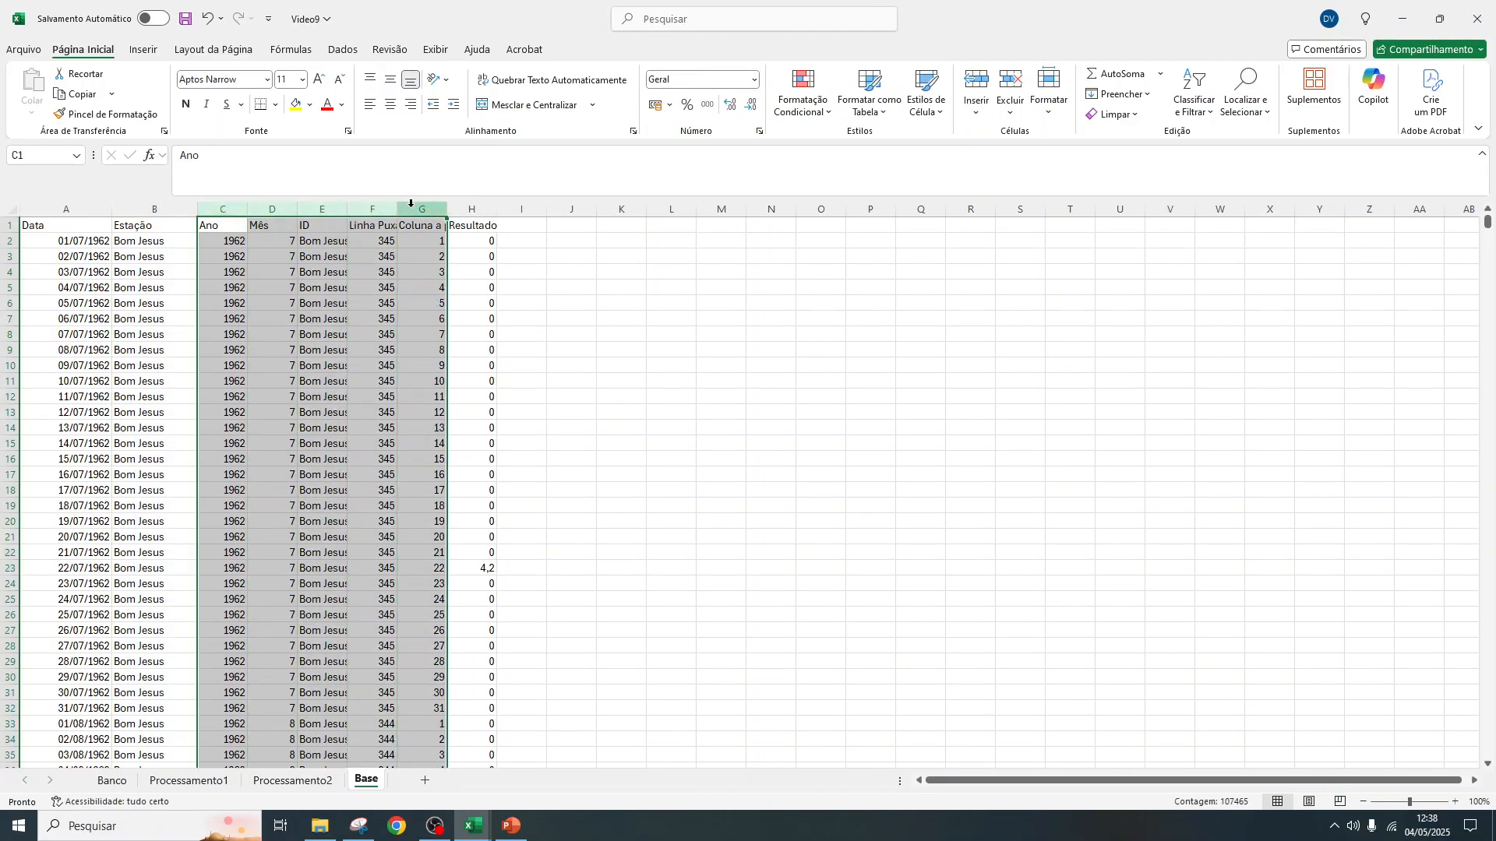
right_click(416, 209)
left_click(480, 382)
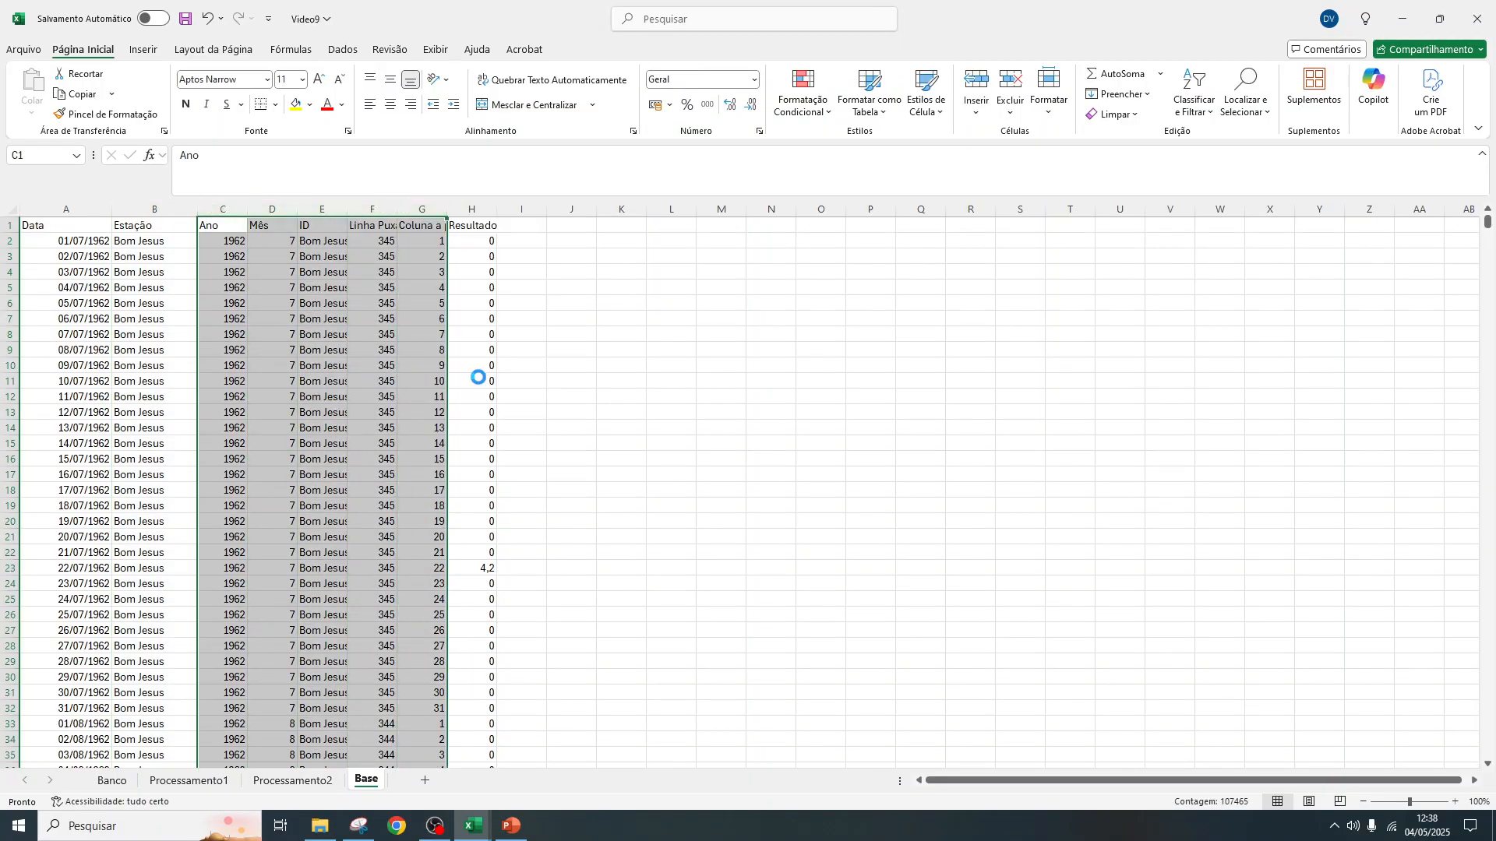
left_click(304, 277)
Widen the Data and Resultado columns in Base and centre all three columns horizontally and vertically
left_click_drag(60, 227, 282, 209)
left_click_drag(111, 209, 131, 209)
left_click_drag(76, 208, 240, 211)
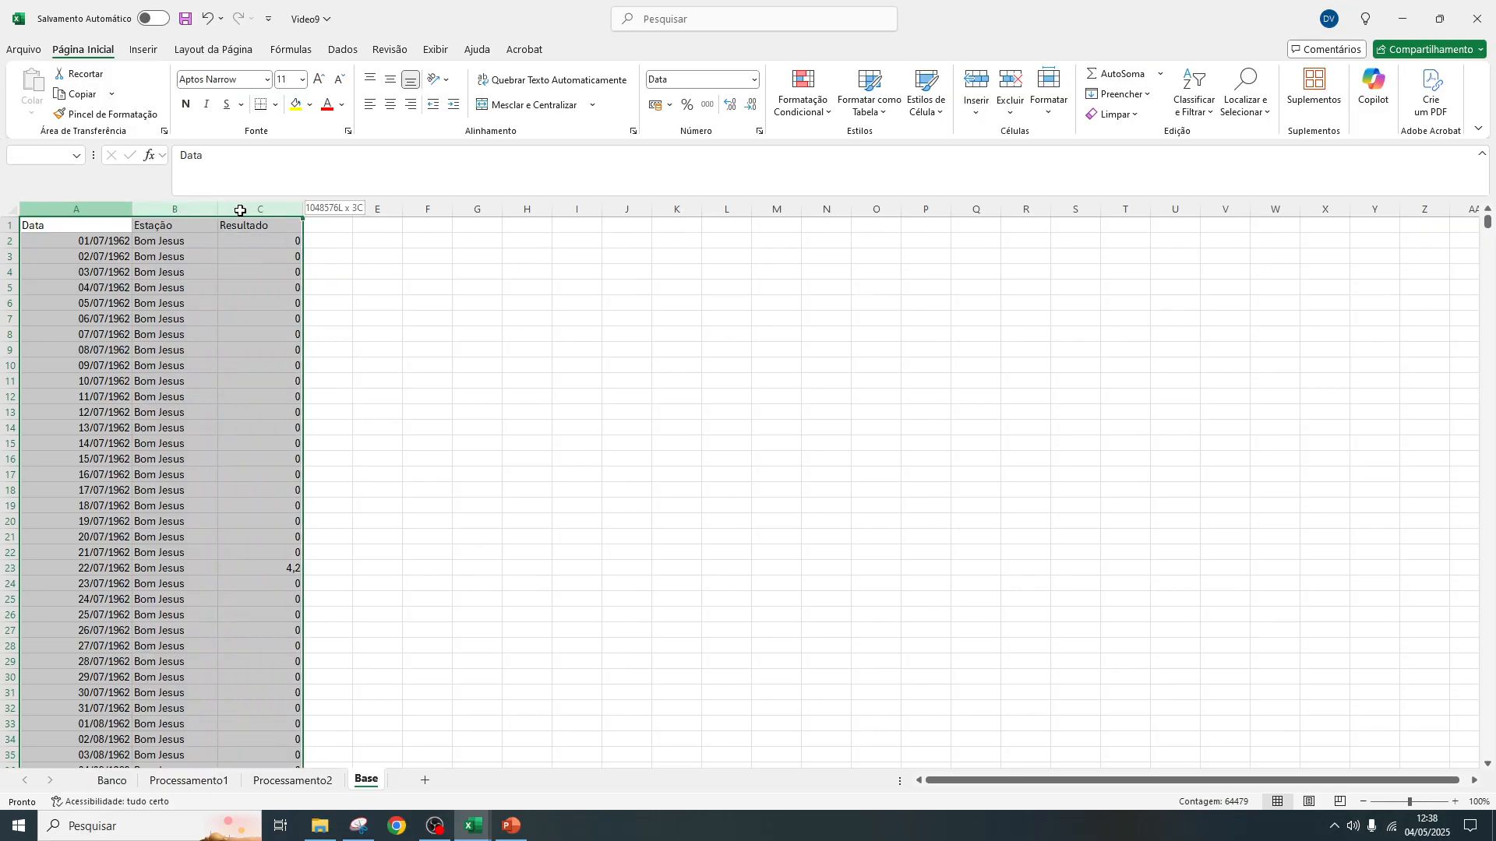
left_click(391, 104)
left_click(390, 78)
Fill the Base header row with yellow and apply all borders to the whole table
left_click_drag(43, 225, 269, 226)
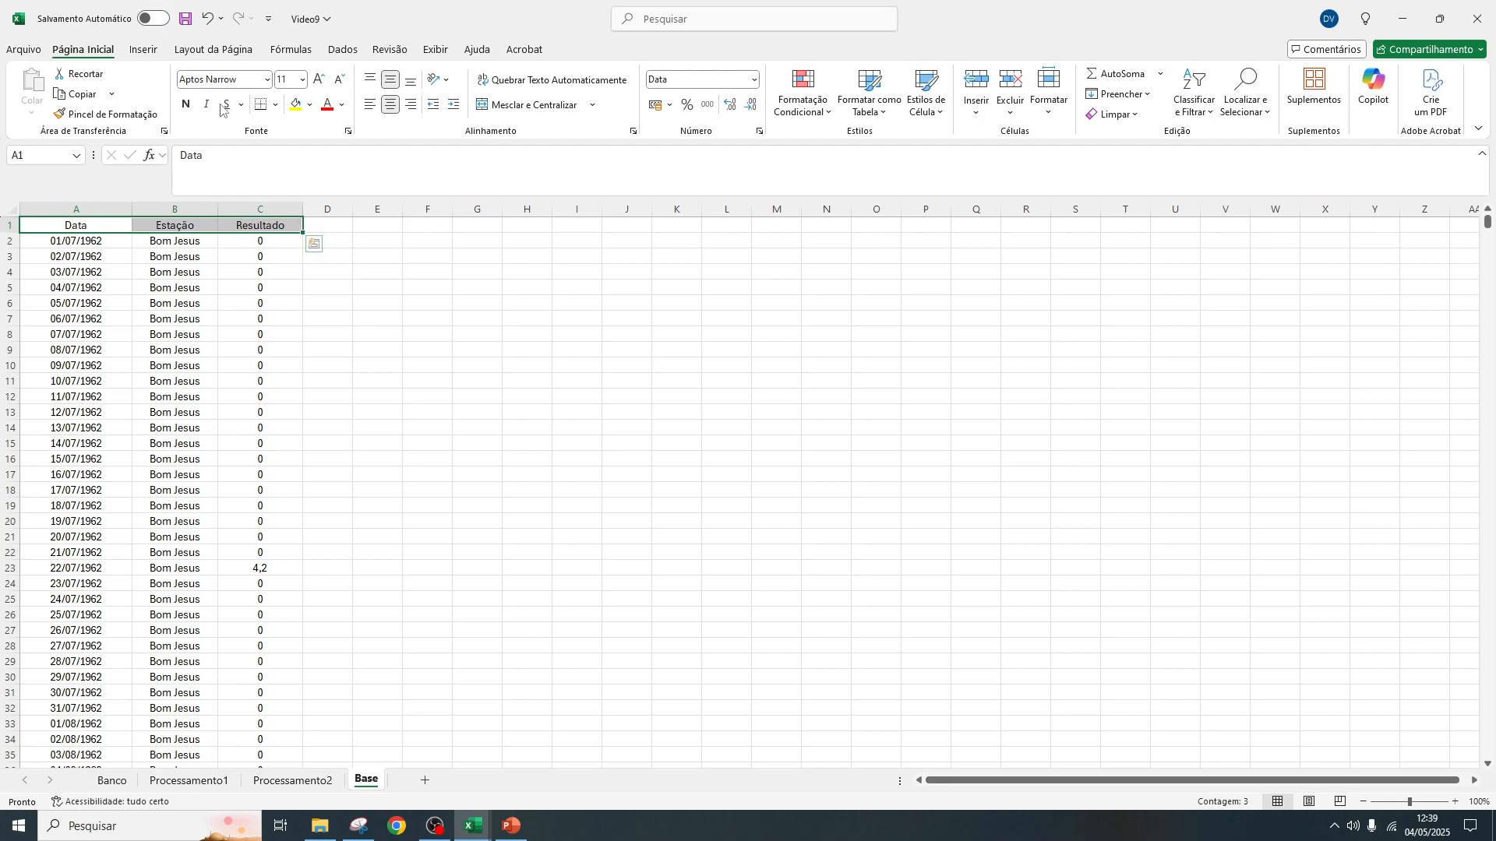
left_click(295, 104)
left_click_drag(80, 224, 290, 225)
key("ctrl+shift+Down")
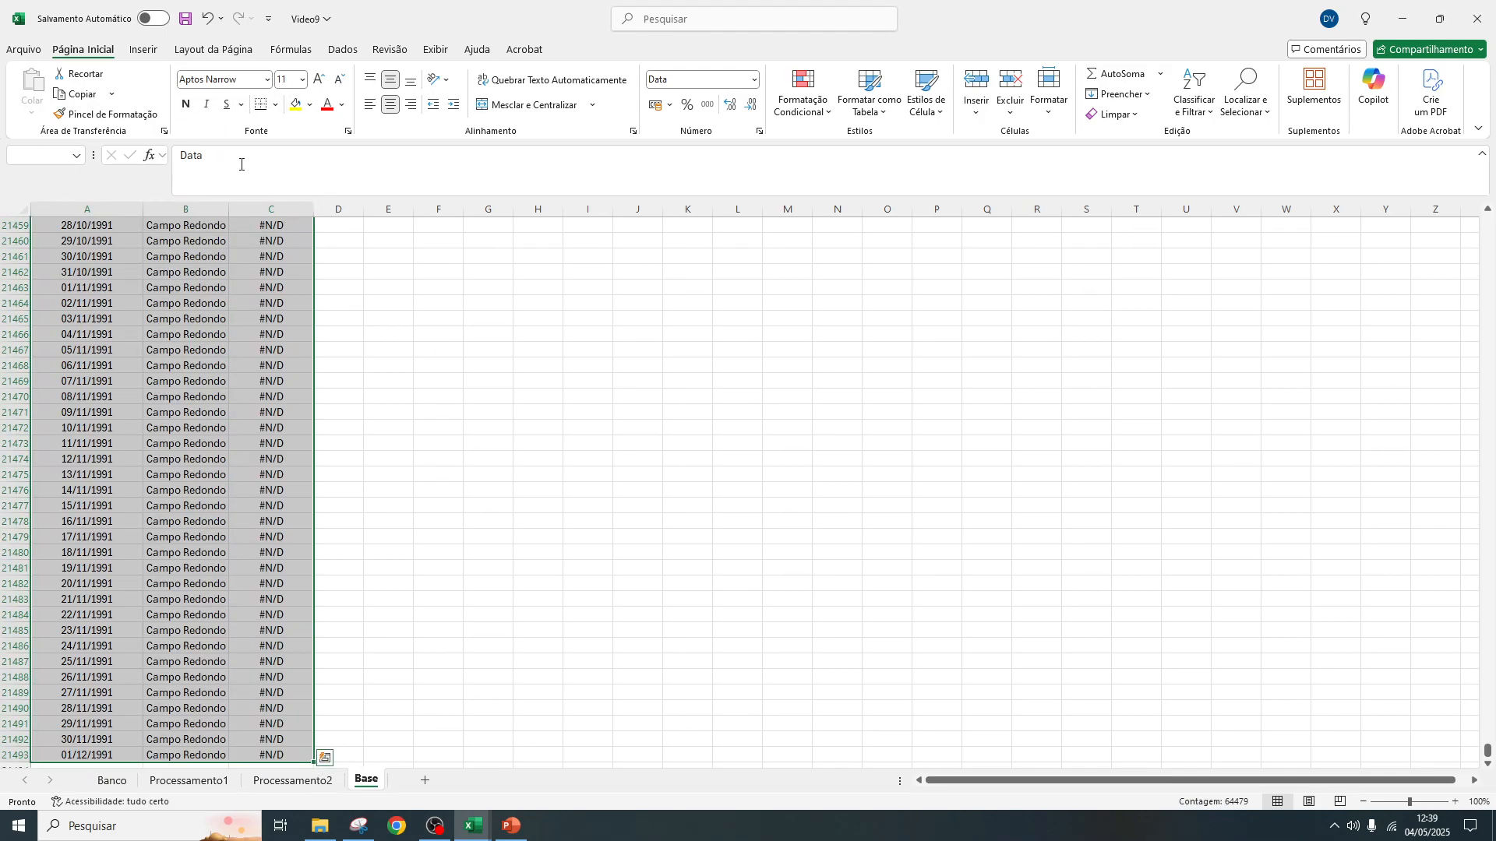
left_click(277, 105)
left_click(315, 259)
key("ctrl+BackSpace")
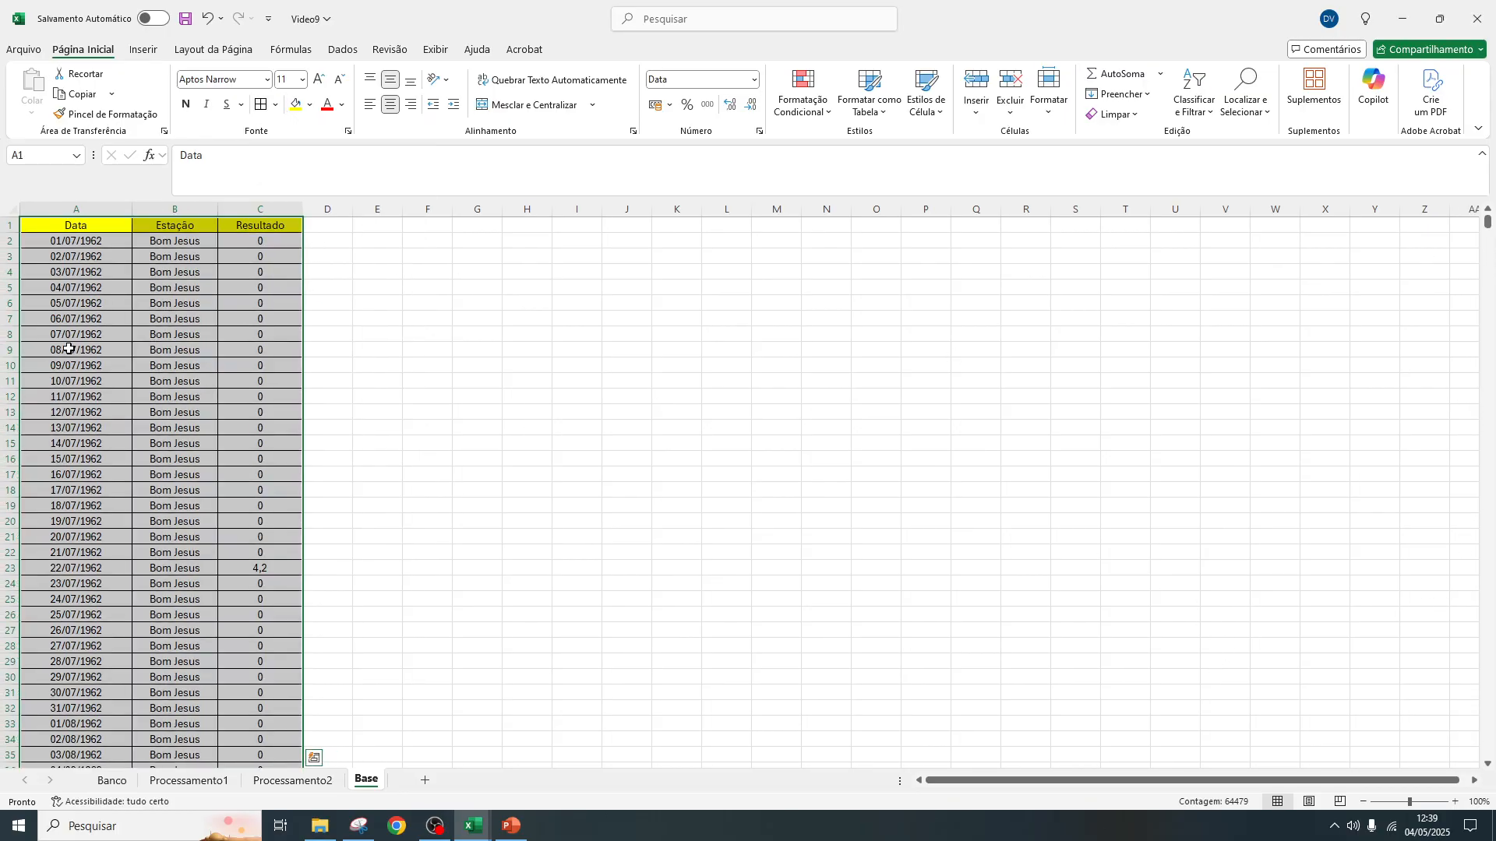
scroll(156, 257, "down", 20)
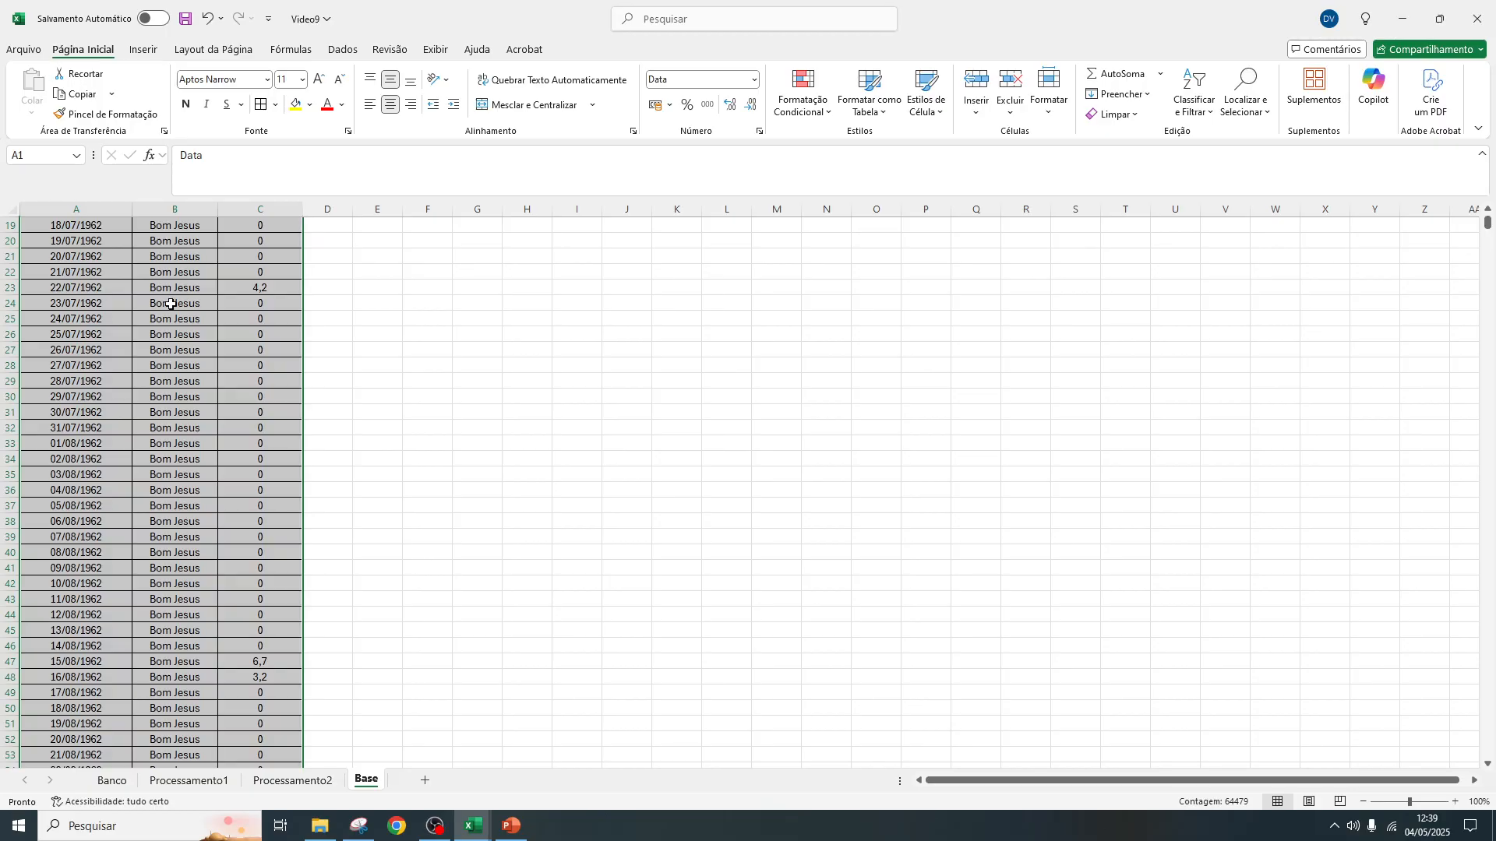
left_click_drag(1488, 226, 1467, 199)
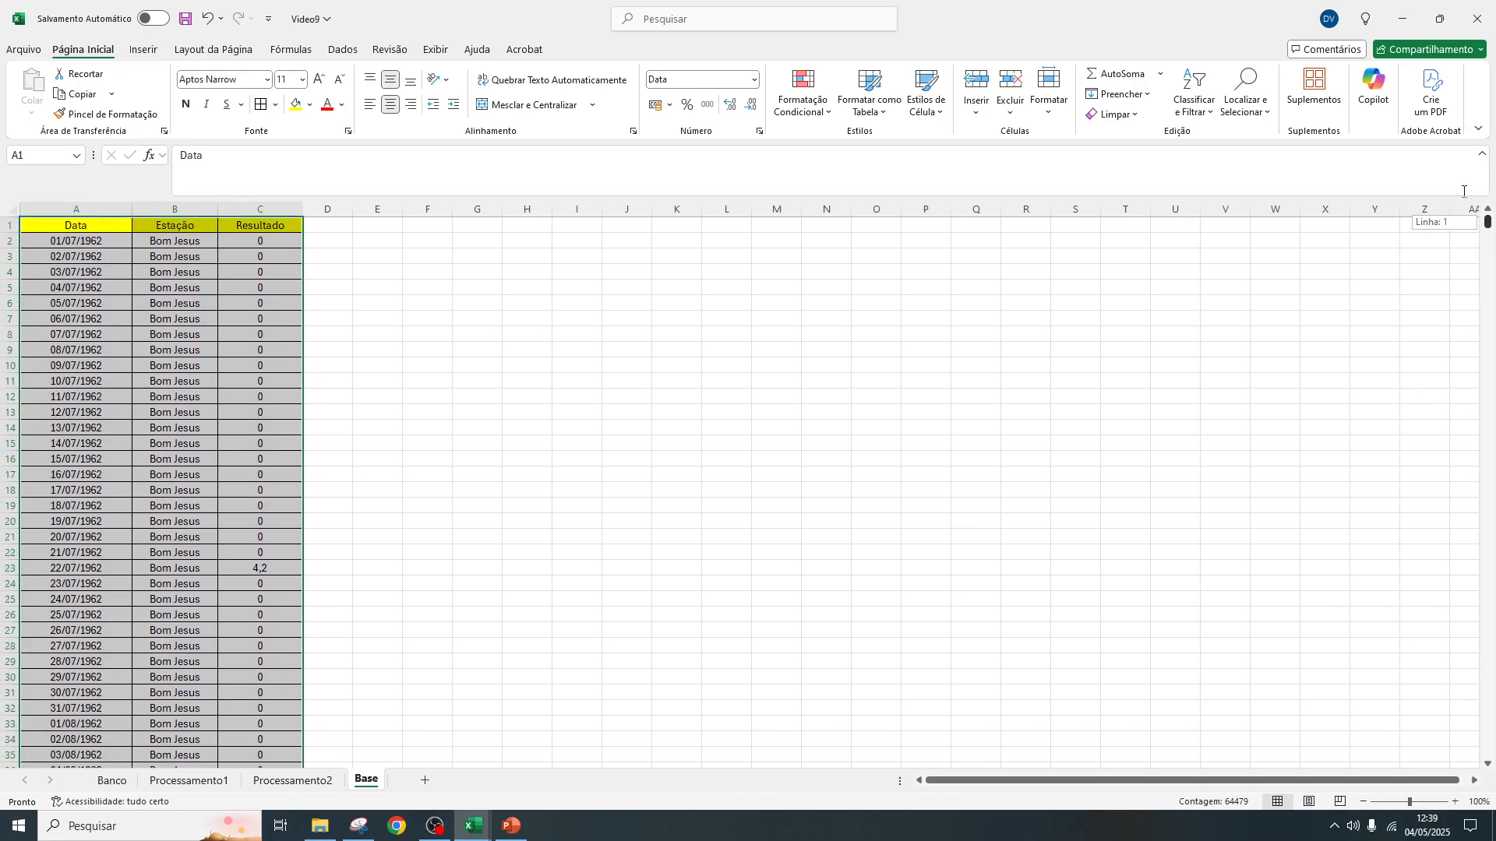